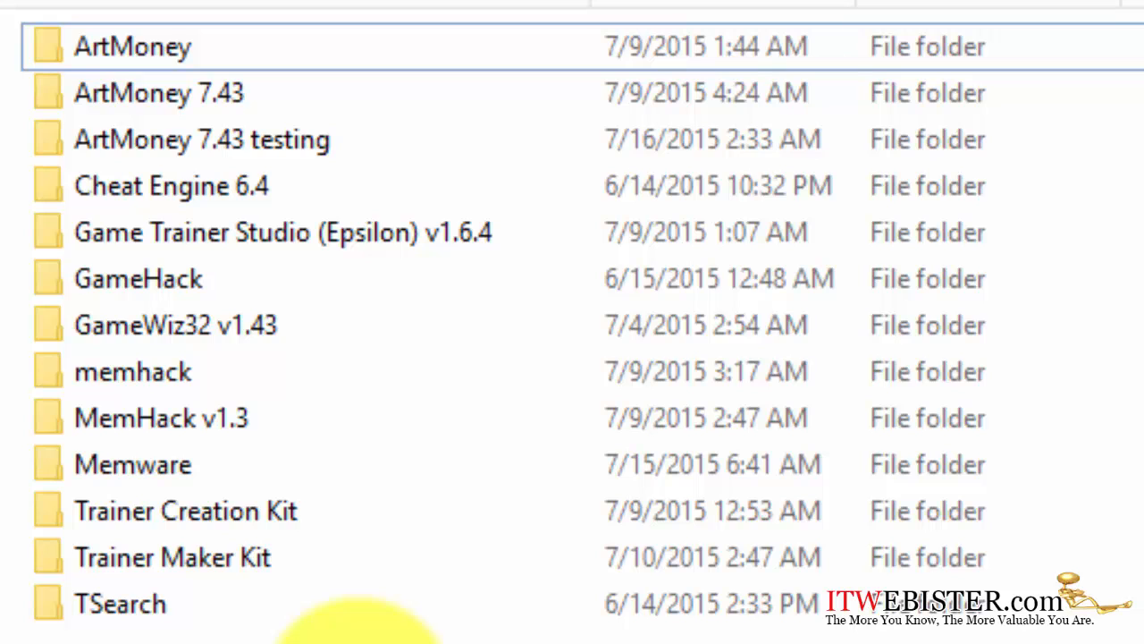
# Launch TSearch.exe from the nested TSearch folder and attach it to the TJPC (release).exe process.
pyautogui.click(311, 604)
pyautogui.doubleClick(311, 605)
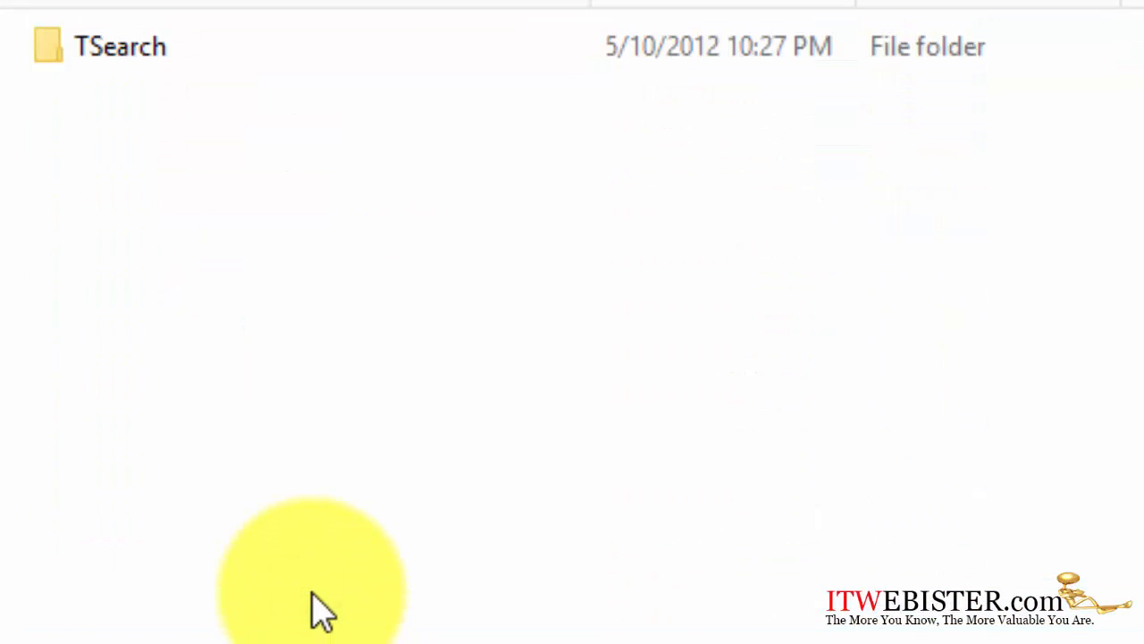
pyautogui.doubleClick(294, 52)
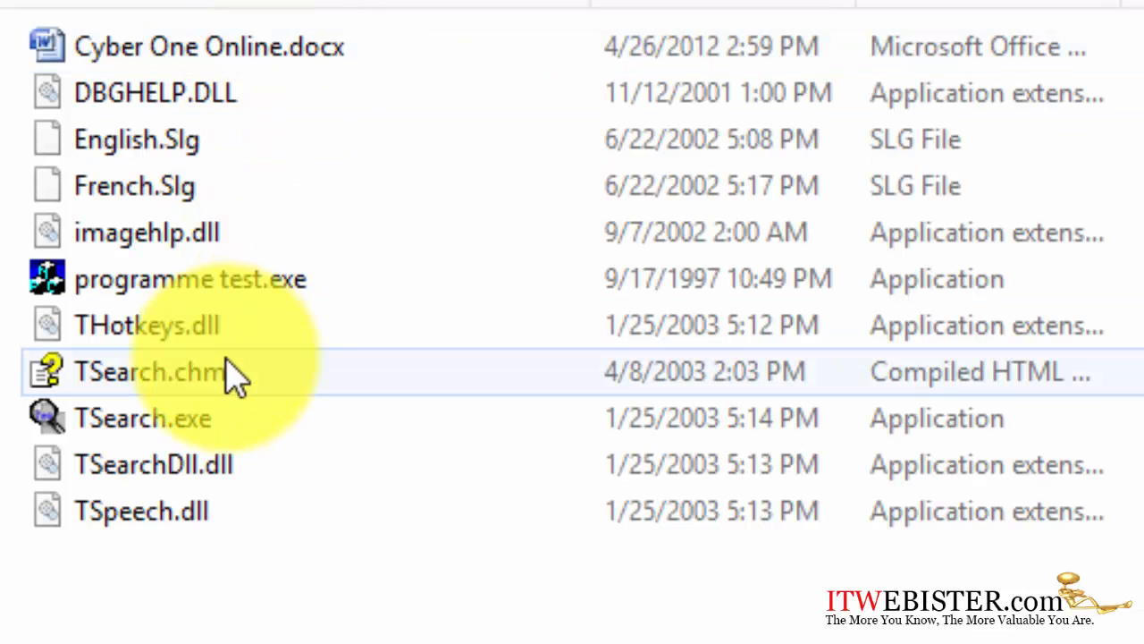
pyautogui.doubleClick(230, 429)
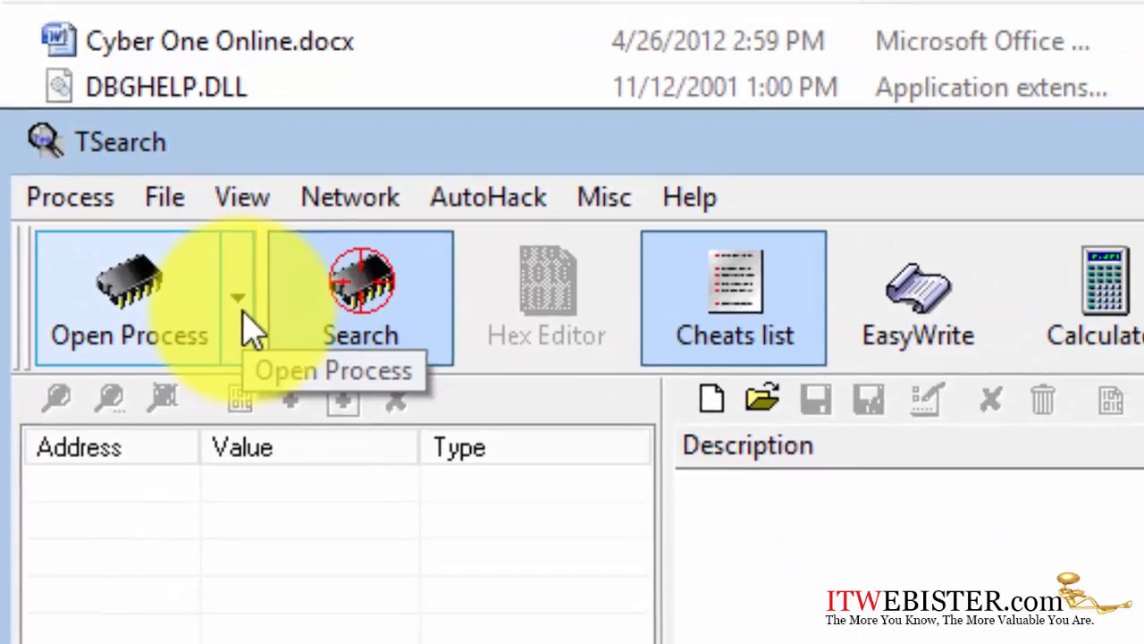
pyautogui.click(122, 163)
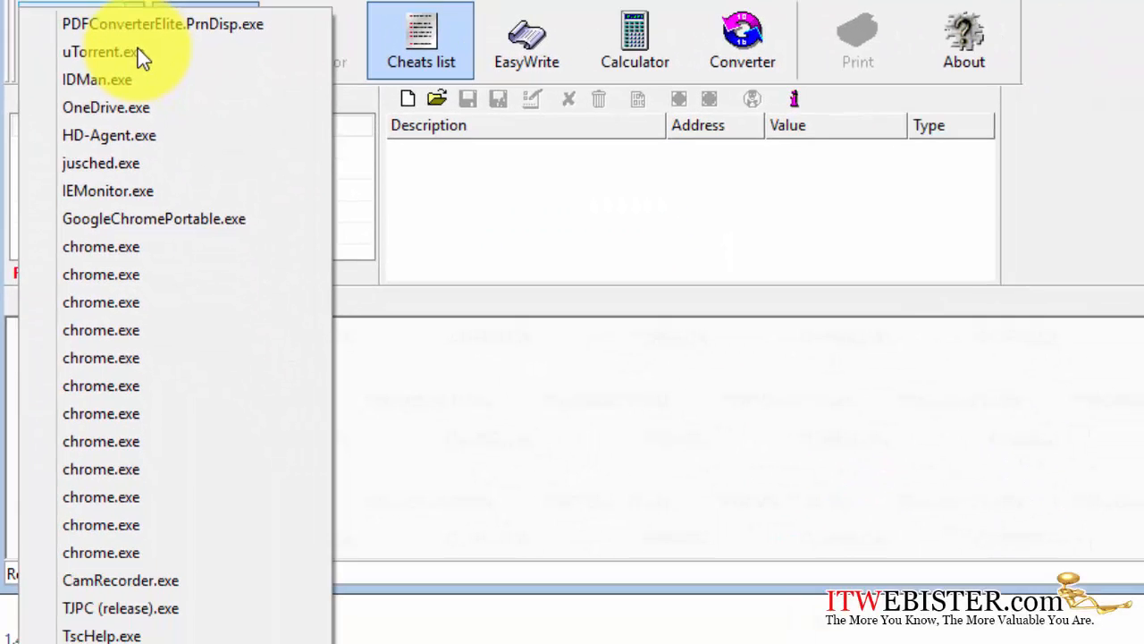
pyautogui.click(125, 617)
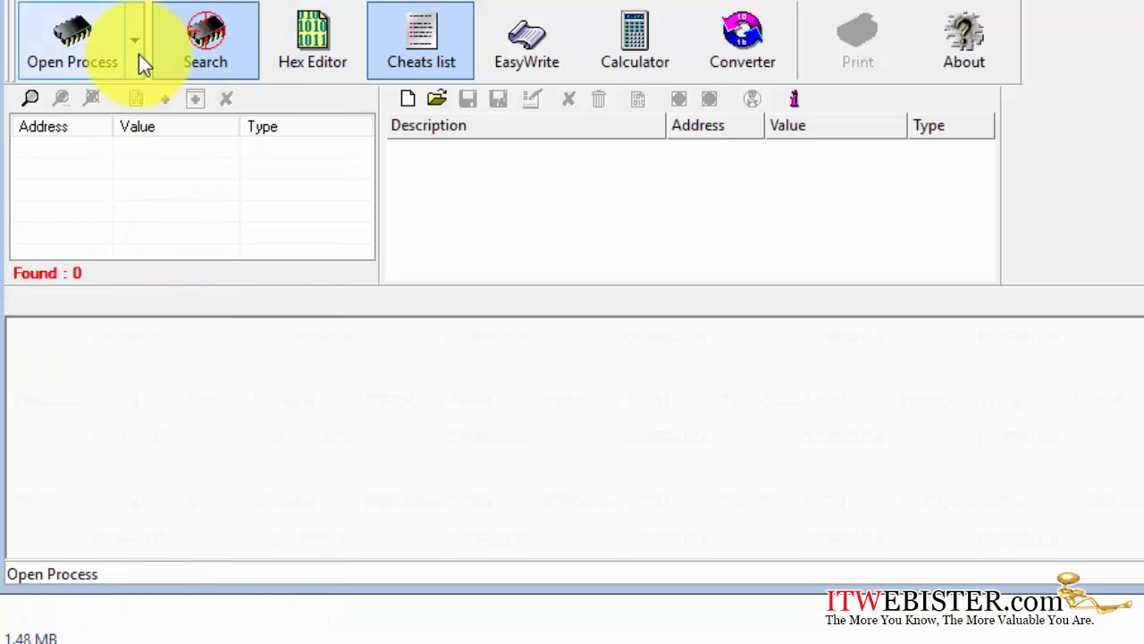
# Run an initial memory search for an unknown value in the attached game process.
pyautogui.click(34, 101)
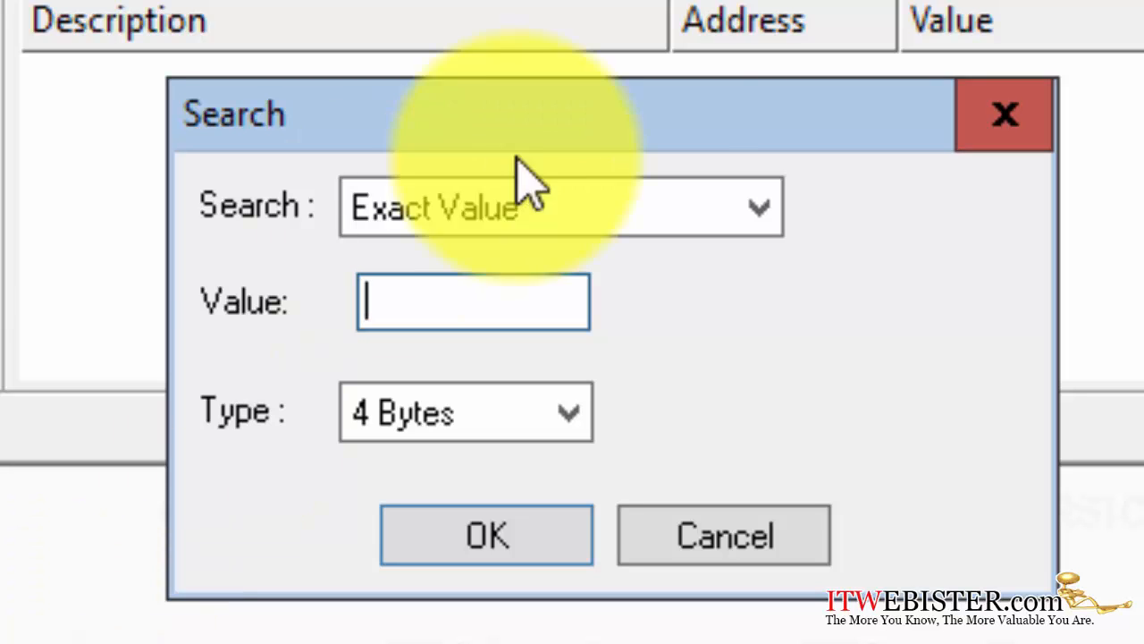
pyautogui.click(628, 214)
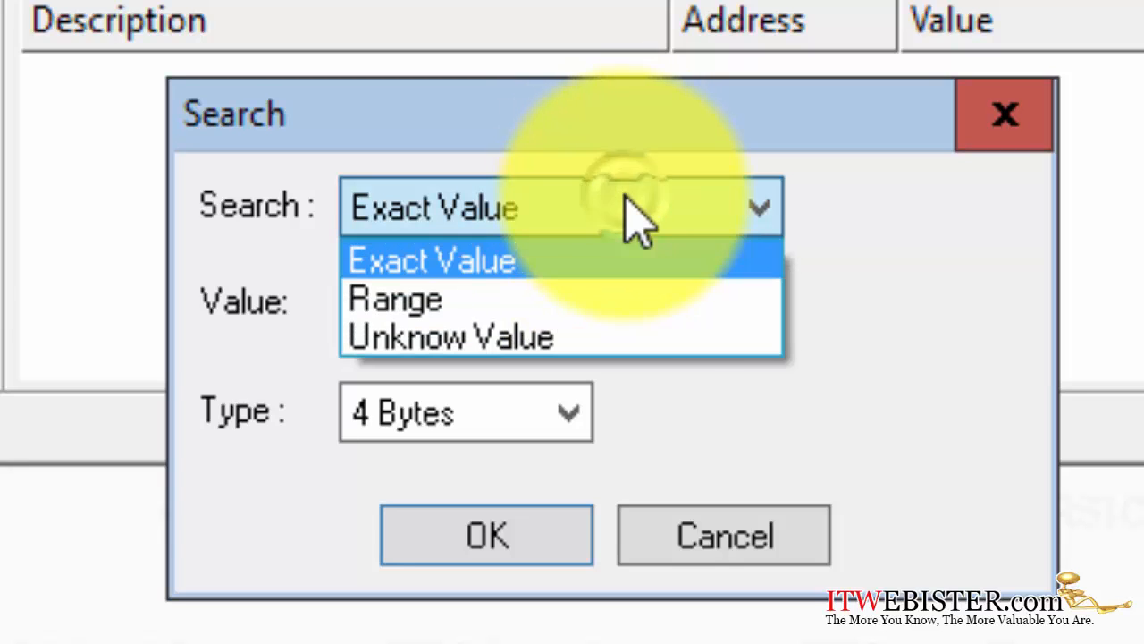
pyautogui.click(600, 334)
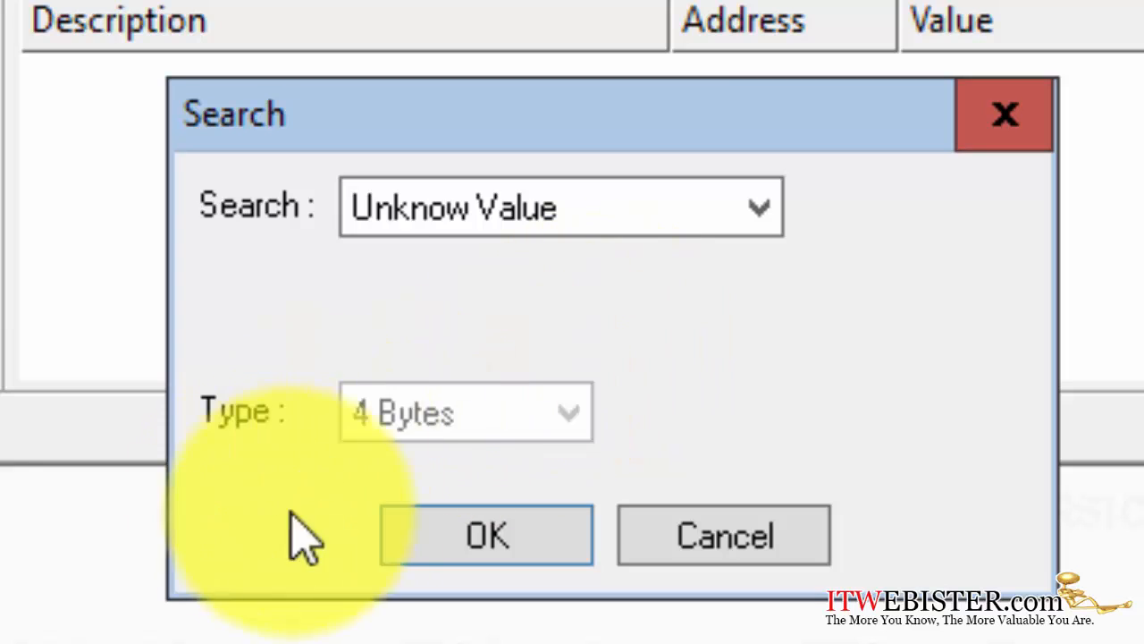
pyautogui.click(490, 552)
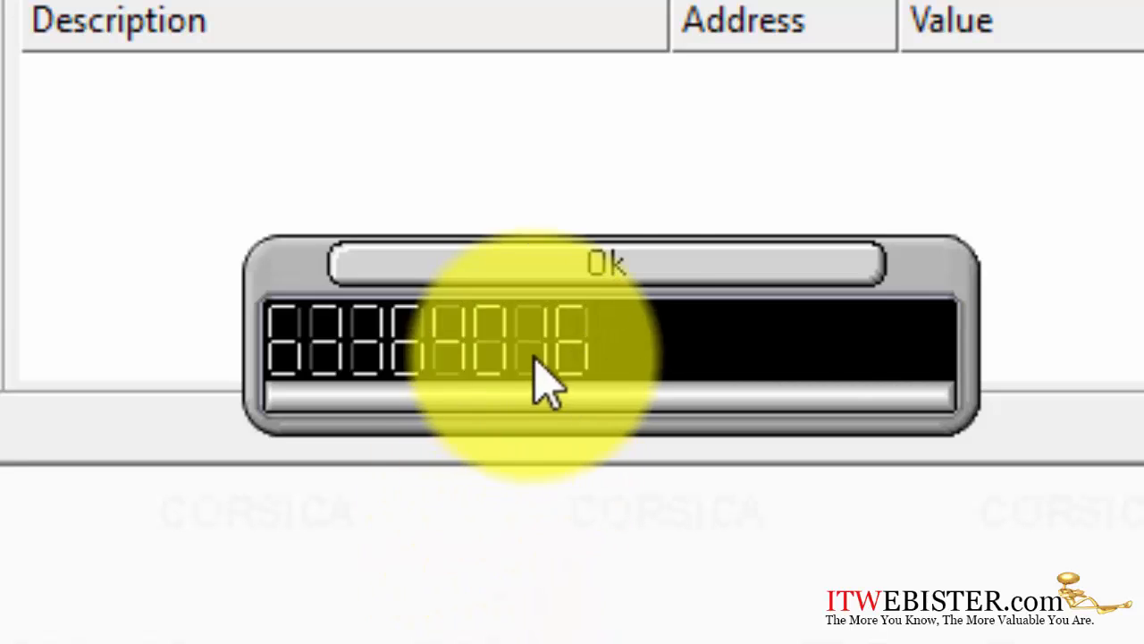
pyautogui.click(595, 264)
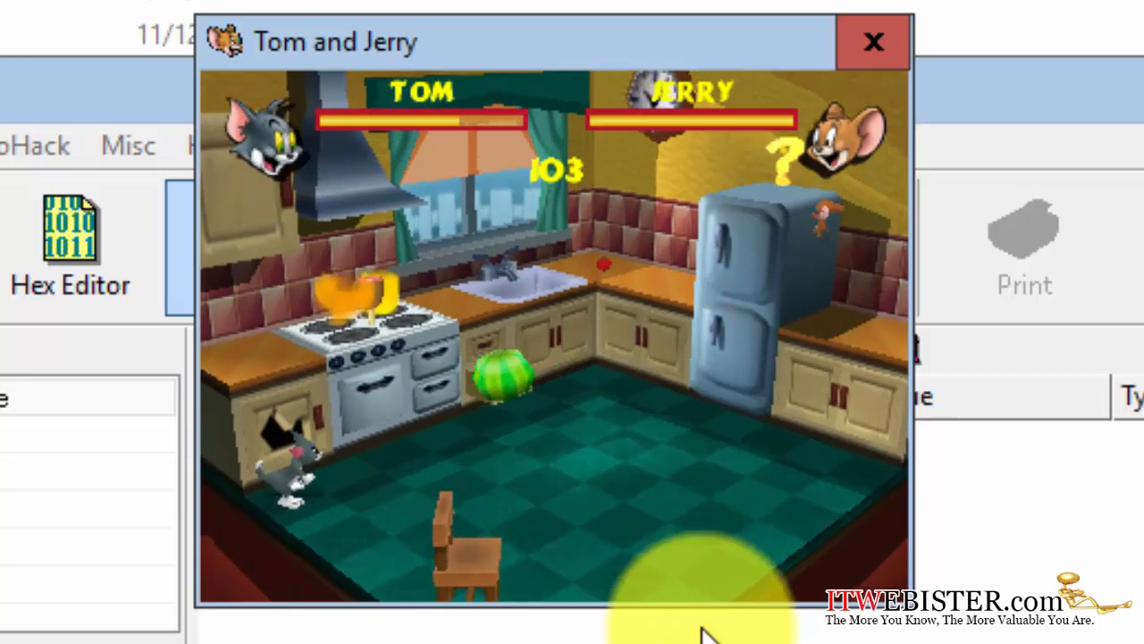
# Return to TSearch from the game and run a follow-up search for Has Decreased values of type 1 Byte.
pyautogui.click(702, 634)
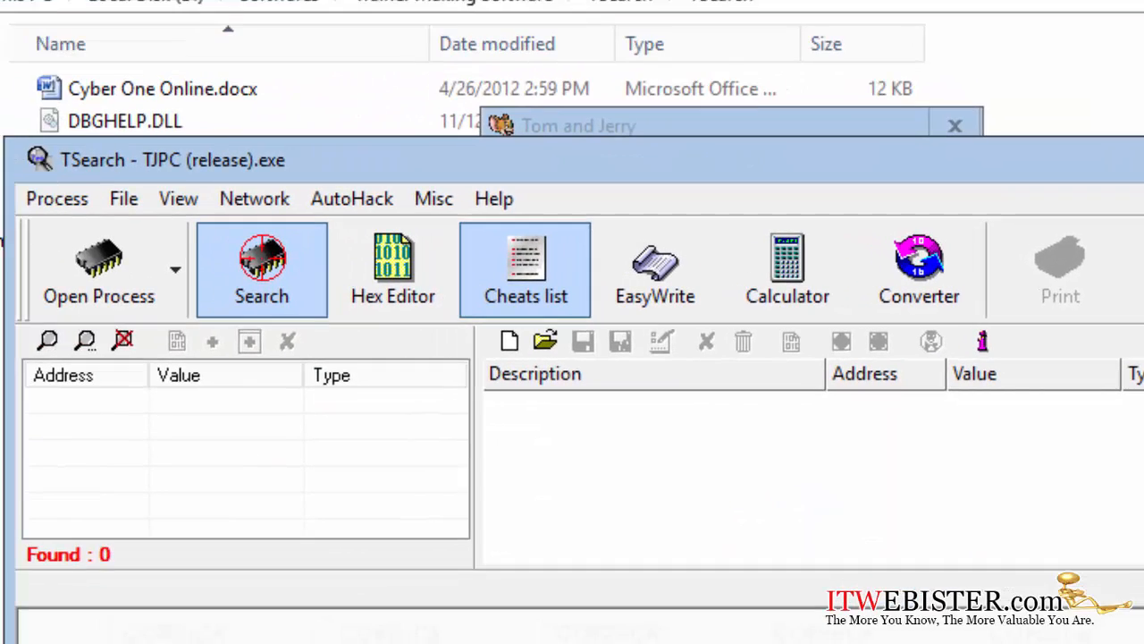
pyautogui.click(89, 342)
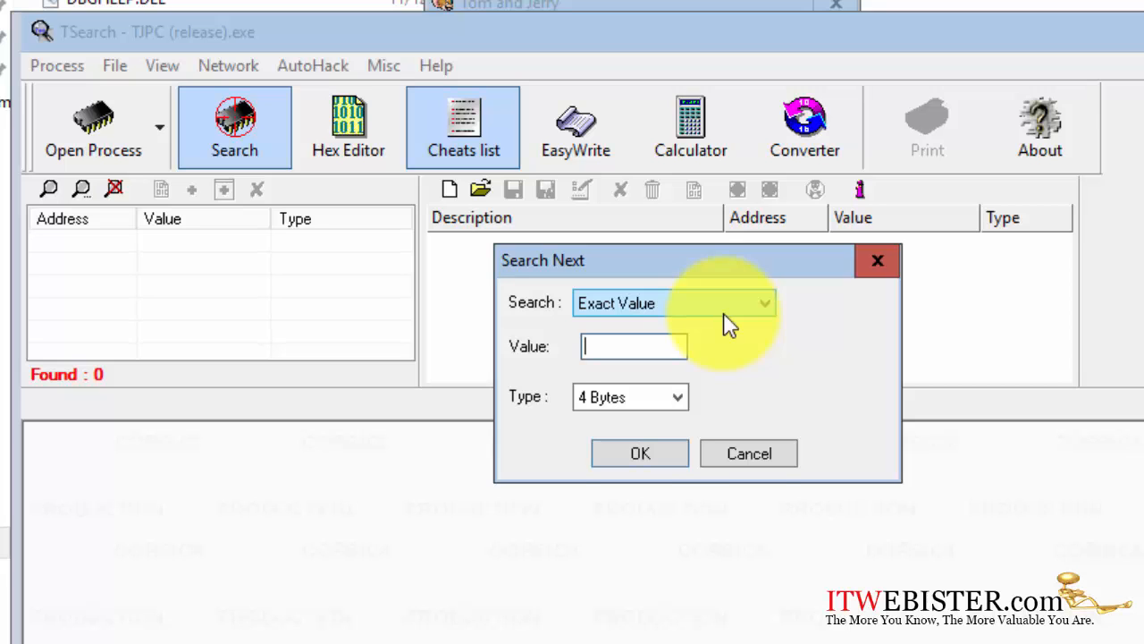
pyautogui.click(728, 309)
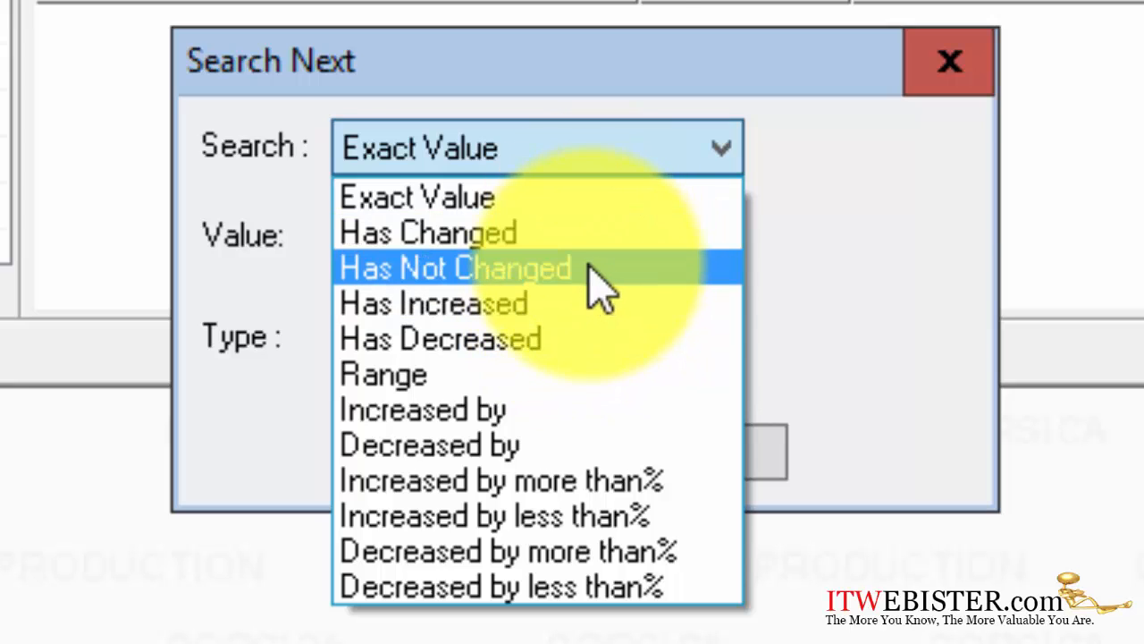
pyautogui.click(577, 338)
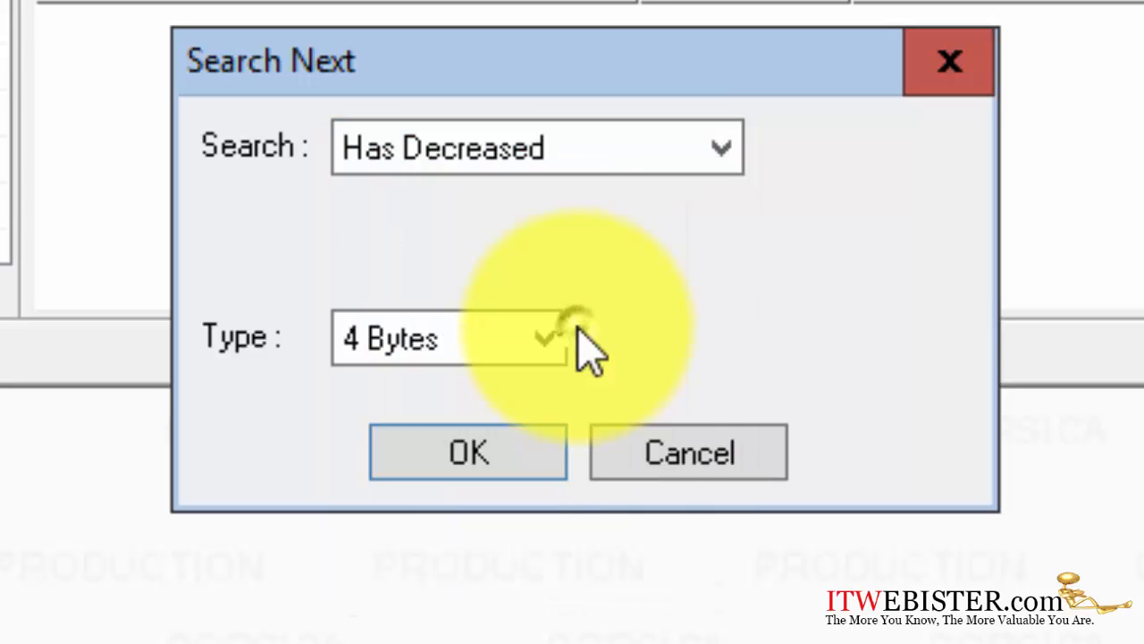
pyautogui.click(545, 351)
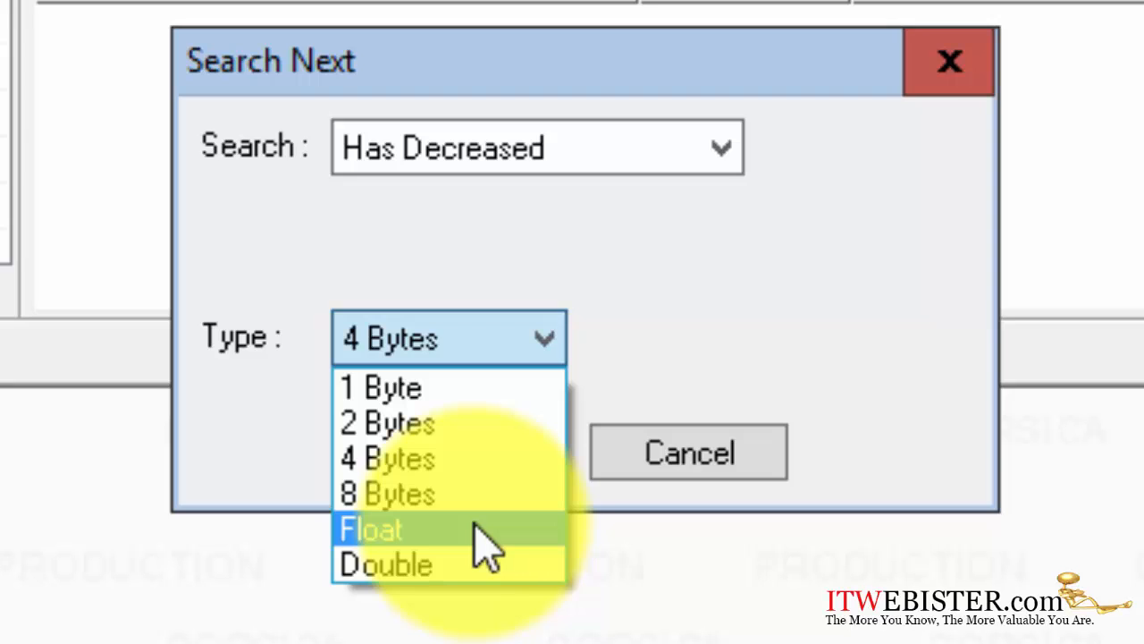
pyautogui.click(474, 399)
pyautogui.click(474, 470)
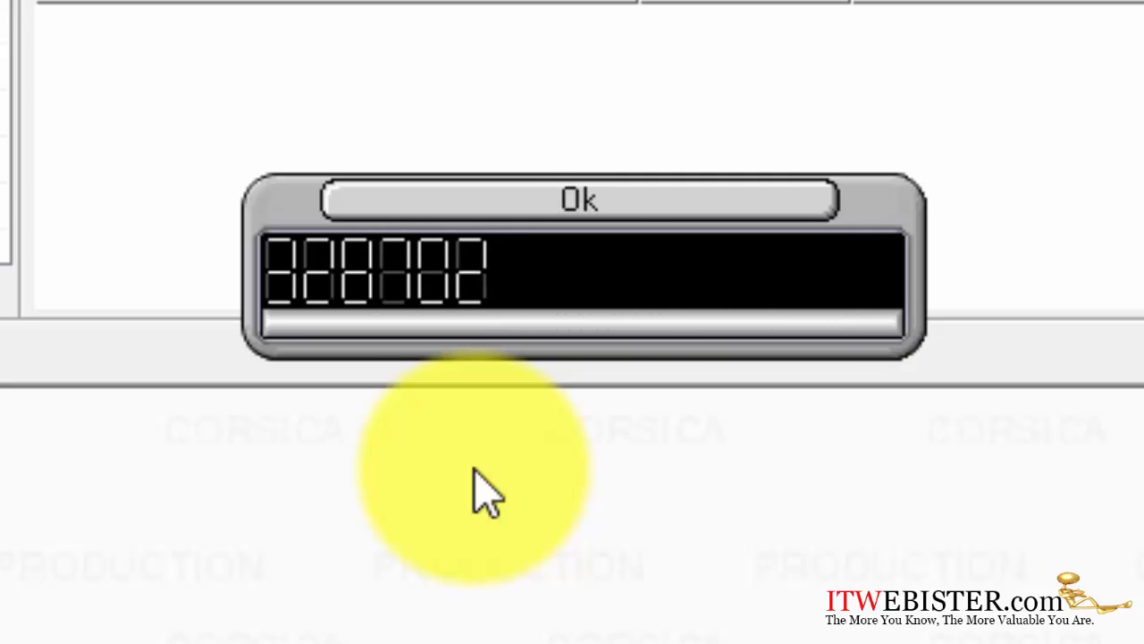
pyautogui.click(573, 198)
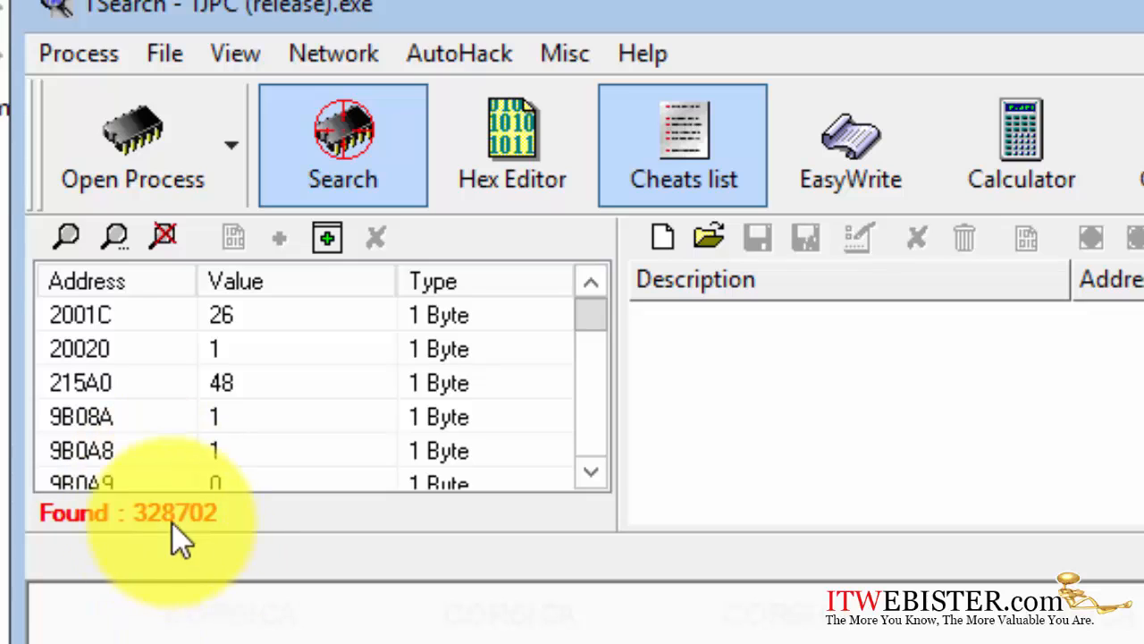
# Switch to the Tom and Jerry game to lower Tom's health, and filter the results in TSearch for decreased 1 Byte values.
pyautogui.click(1096, 641)
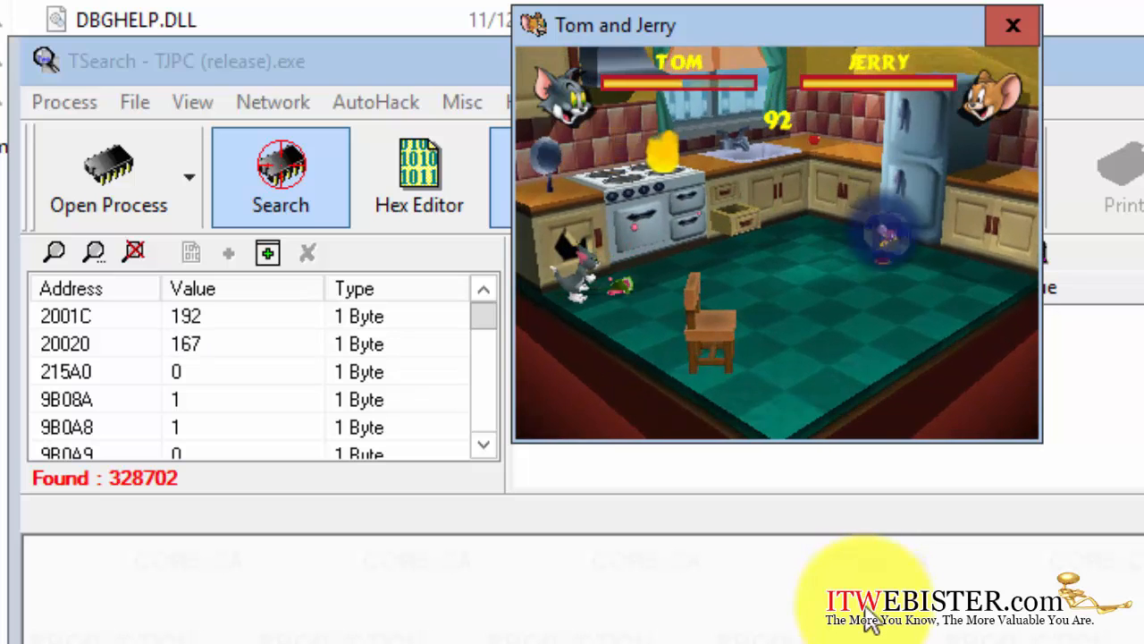
pyautogui.click(868, 601)
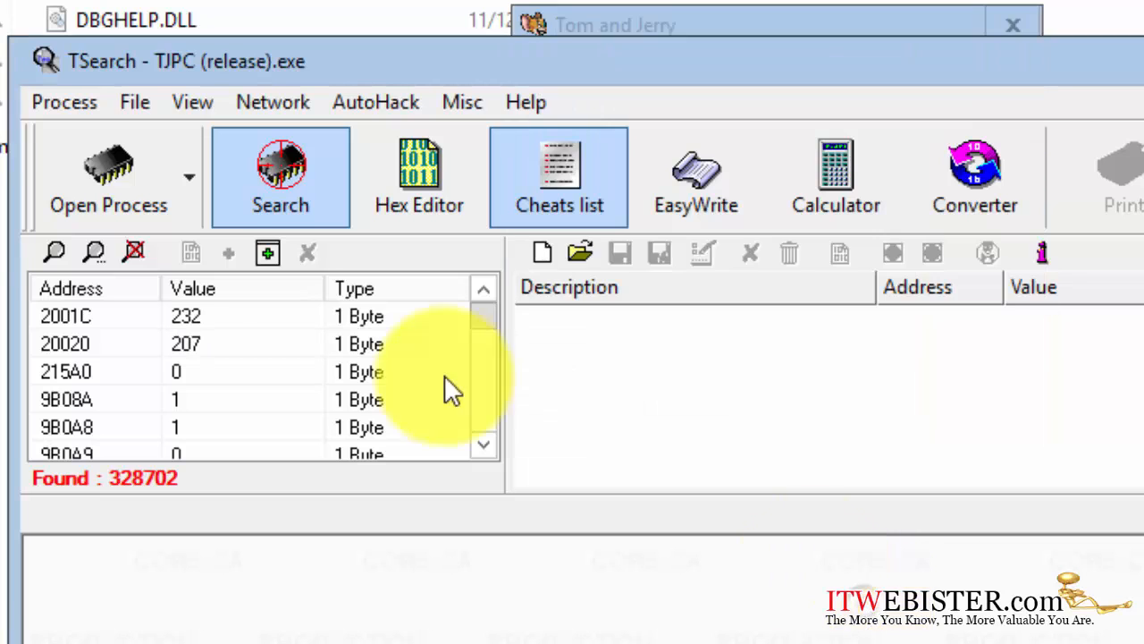
pyautogui.click(94, 251)
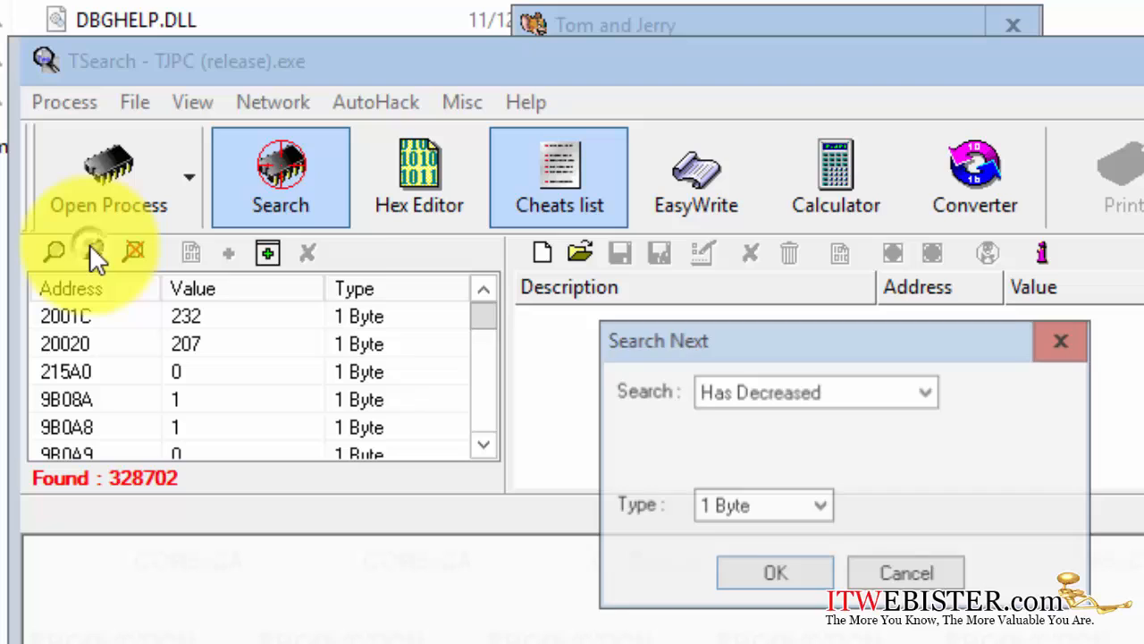
pyautogui.click(786, 567)
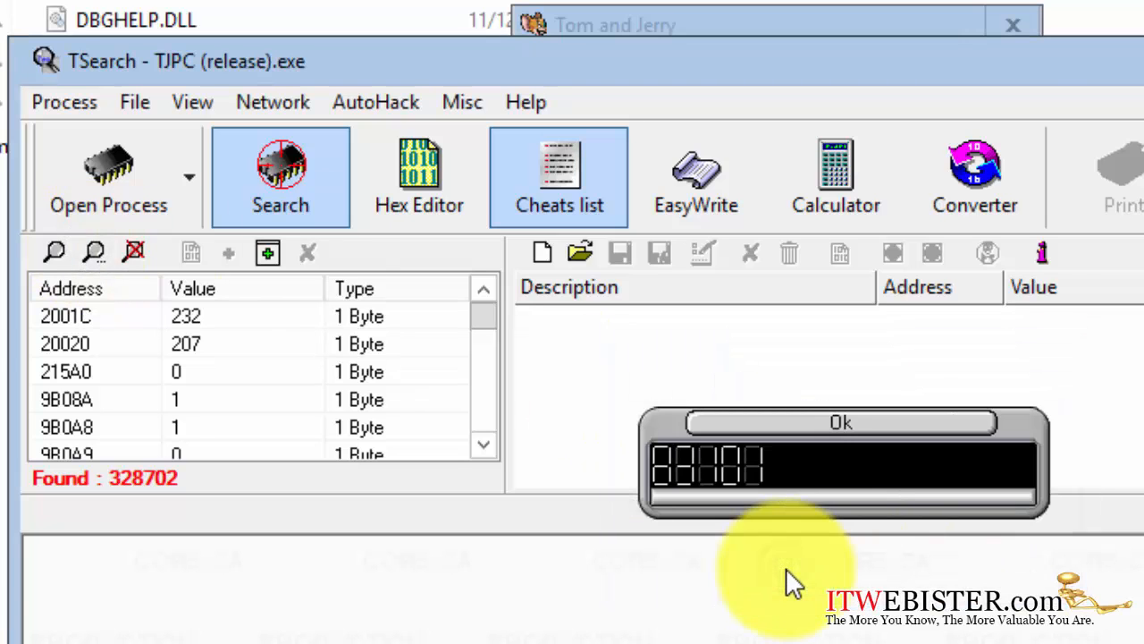
pyautogui.click(856, 426)
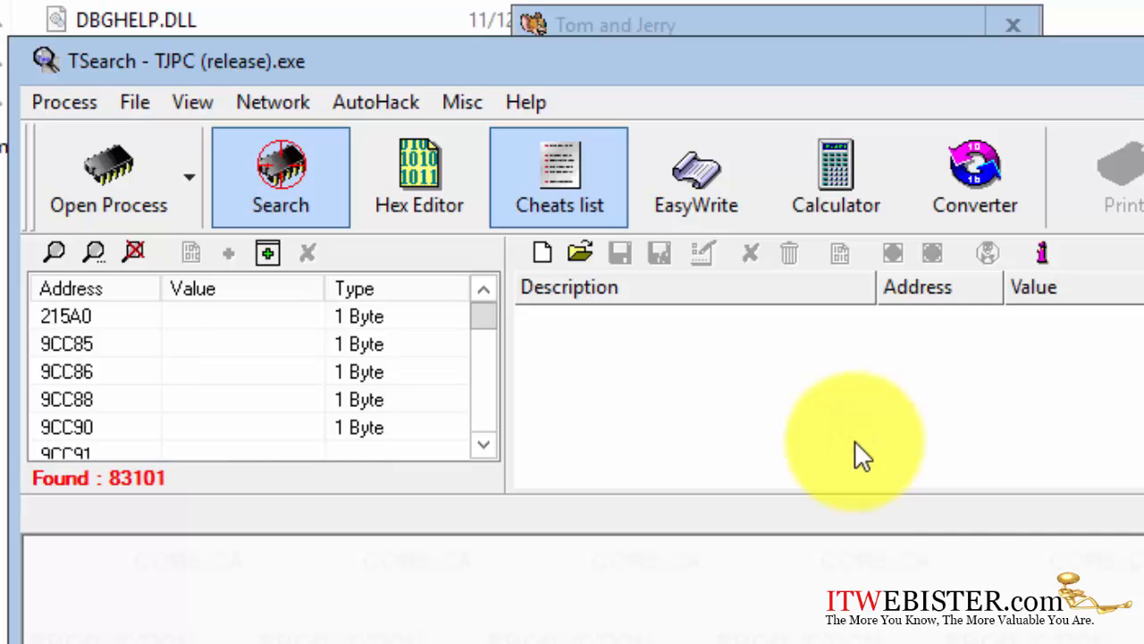
# Let Tom take another hit in the game and rerun the Has Decreased 1 Byte search in TSearch.
pyautogui.hotkey('alt', 'Tab')
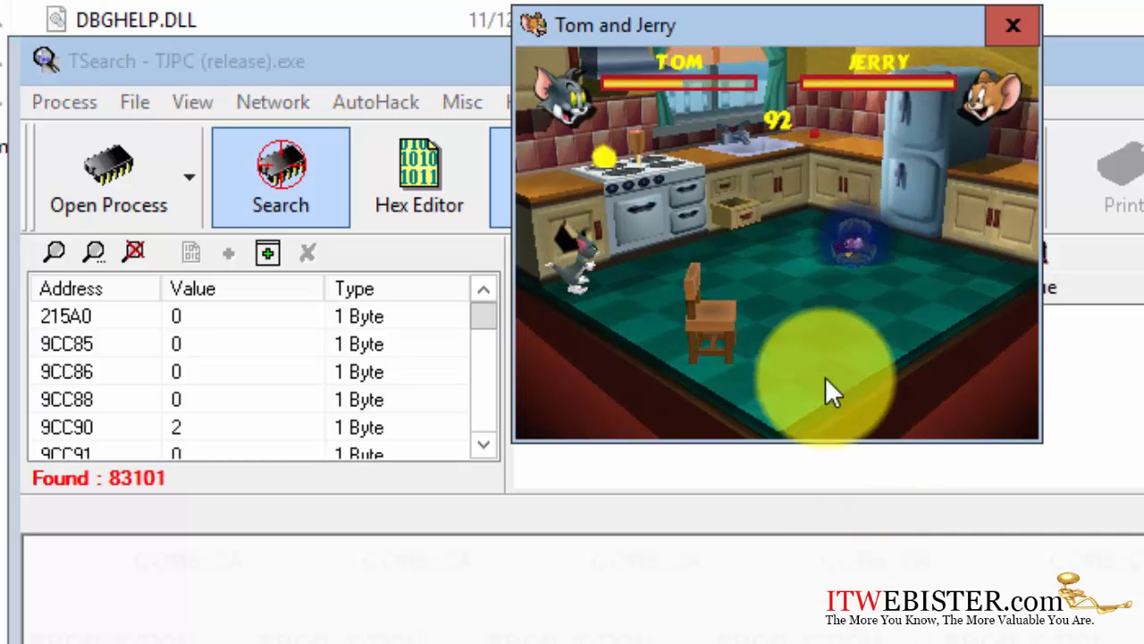
pyautogui.hotkey('alt', 'Tab')
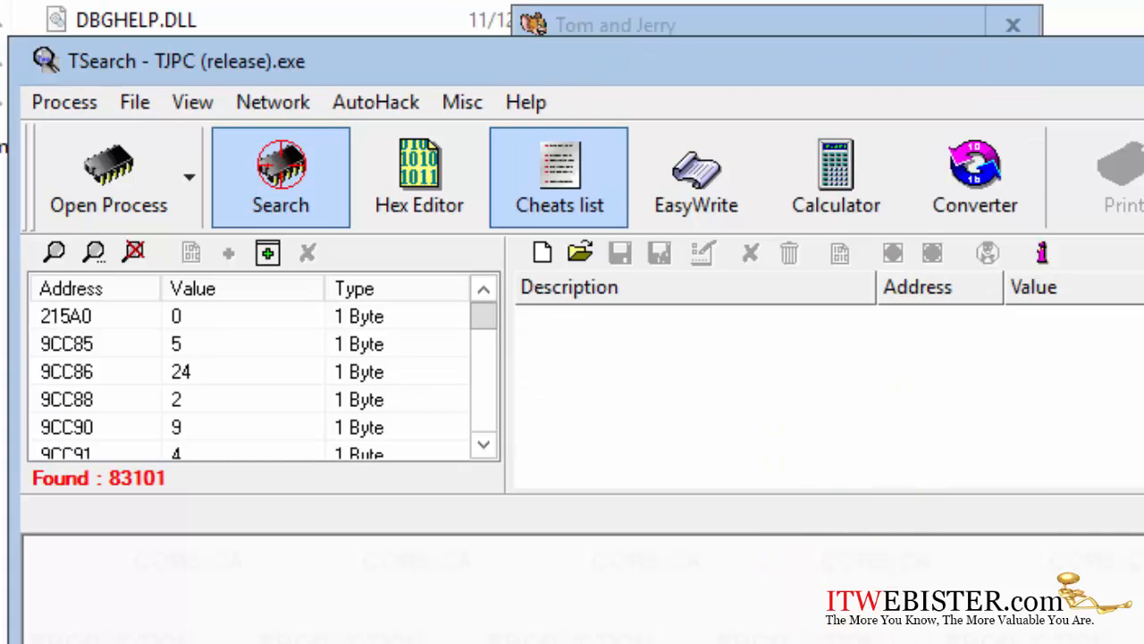
pyautogui.click(96, 252)
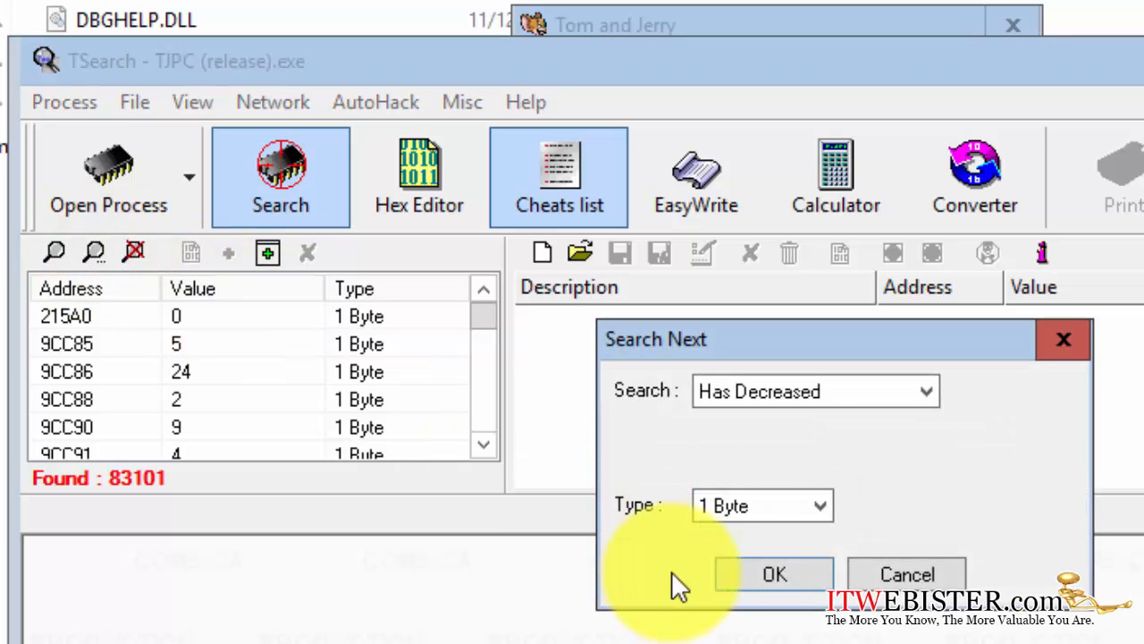
pyautogui.click(748, 580)
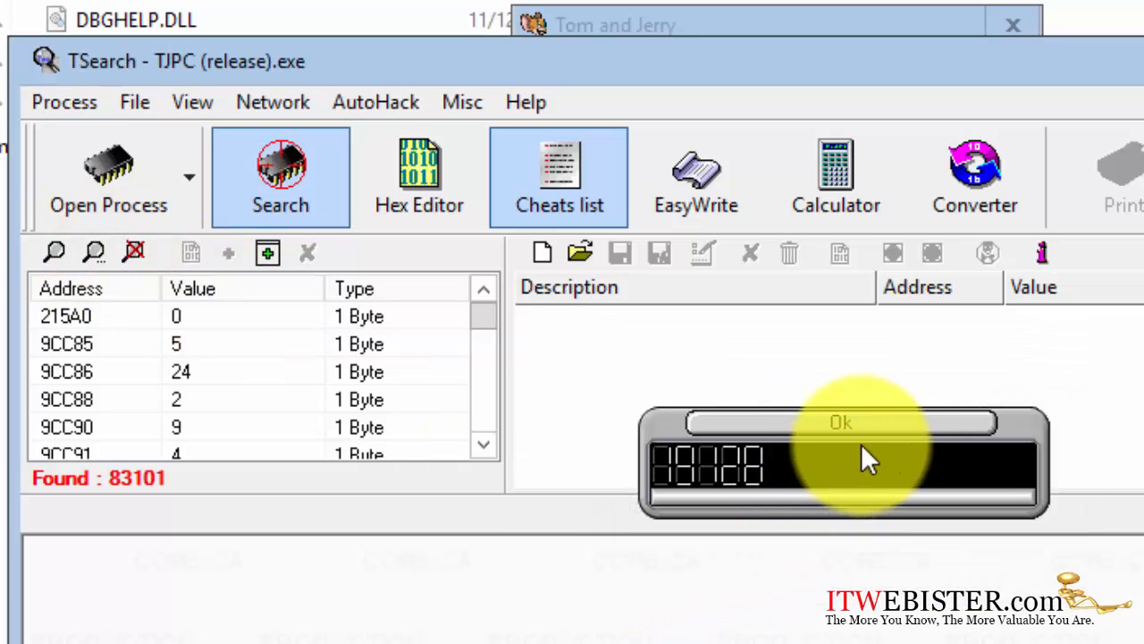
pyautogui.click(877, 425)
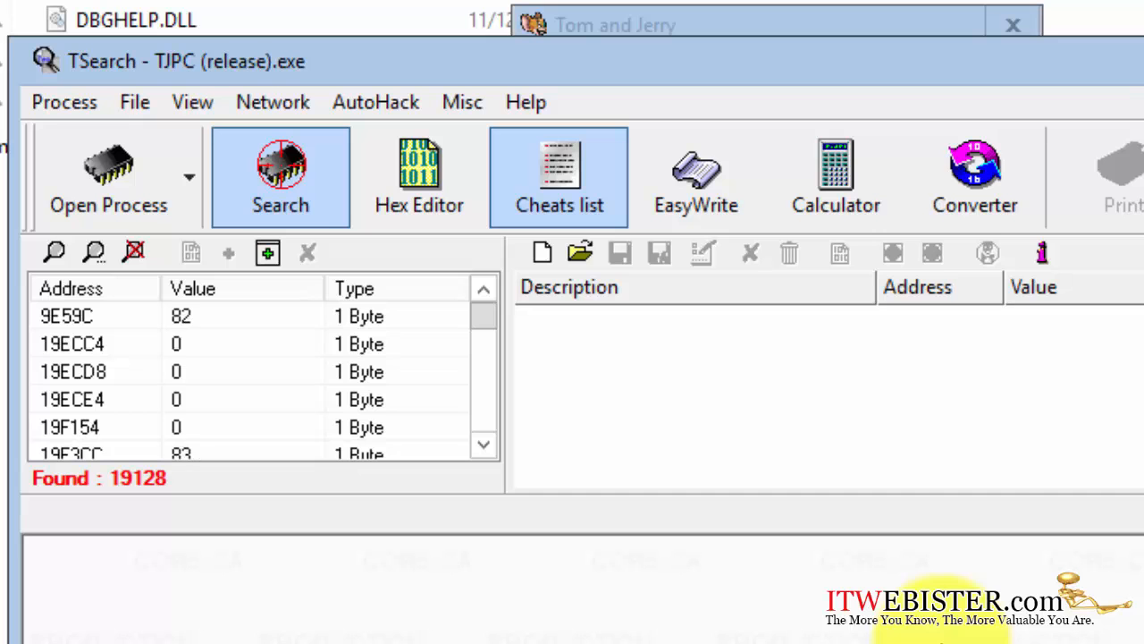
# Resume the fight to reduce Tom's health again, and narrow the remaining TSearch addresses with another Has Decreased search.
pyautogui.hotkey('alt', 'Tab')
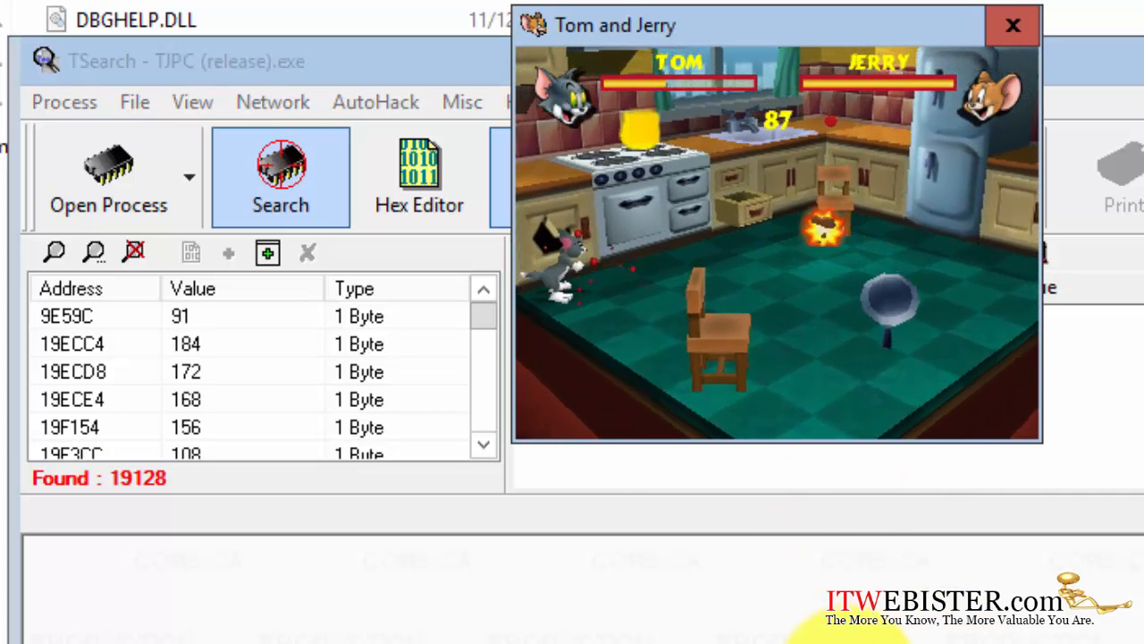
pyautogui.hotkey('alt', 'Tab')
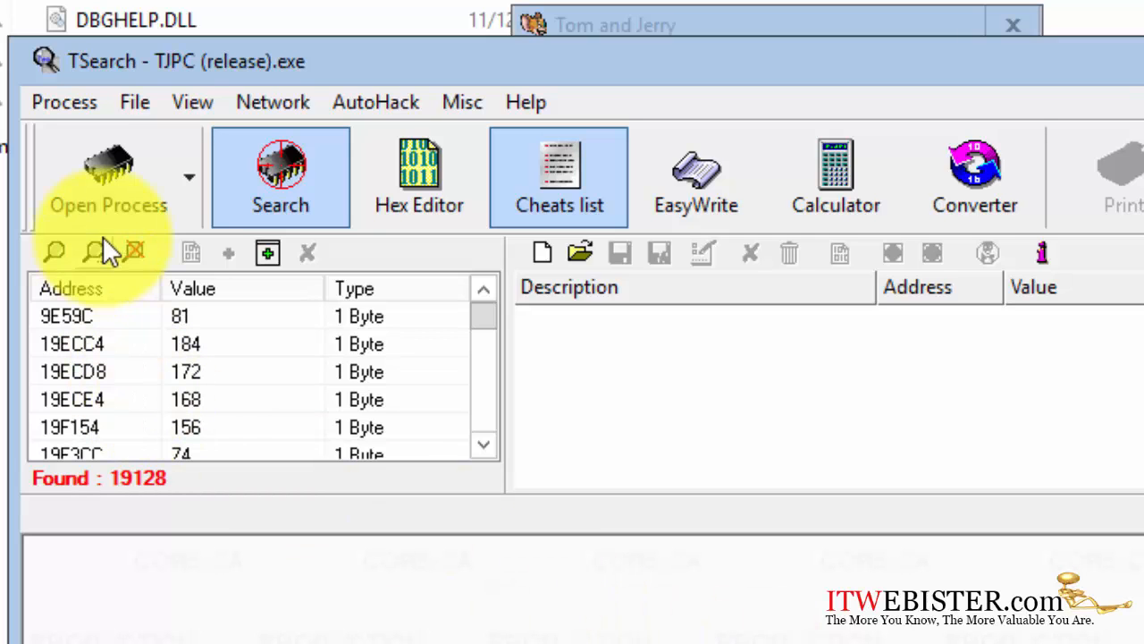
pyautogui.click(95, 253)
pyautogui.click(717, 570)
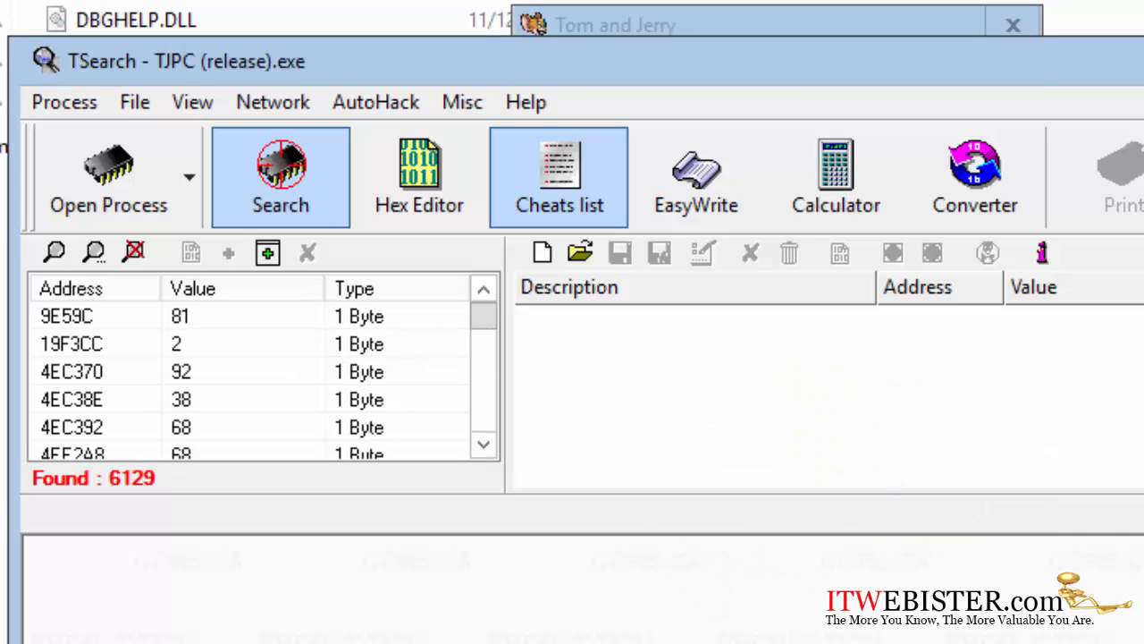
# Lower Tom's health once more in the game and repeat the decreased-value search on the remaining 1 Byte addresses in TSearch.
pyautogui.click(854, 643)
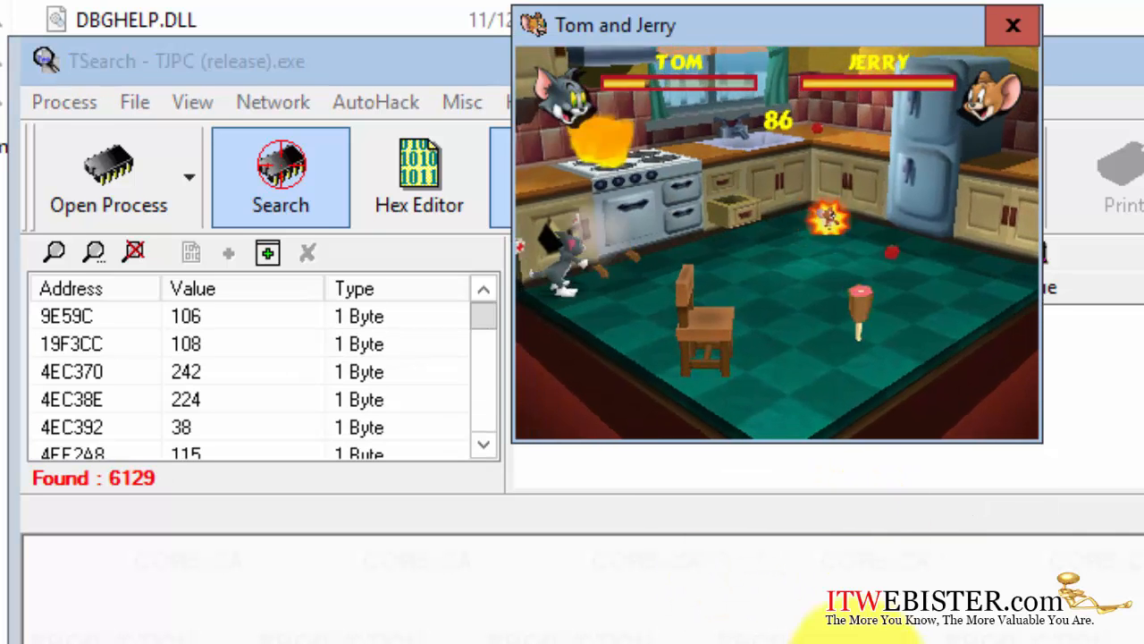
pyautogui.hotkey('alt', 'Tab')
pyautogui.click(93, 250)
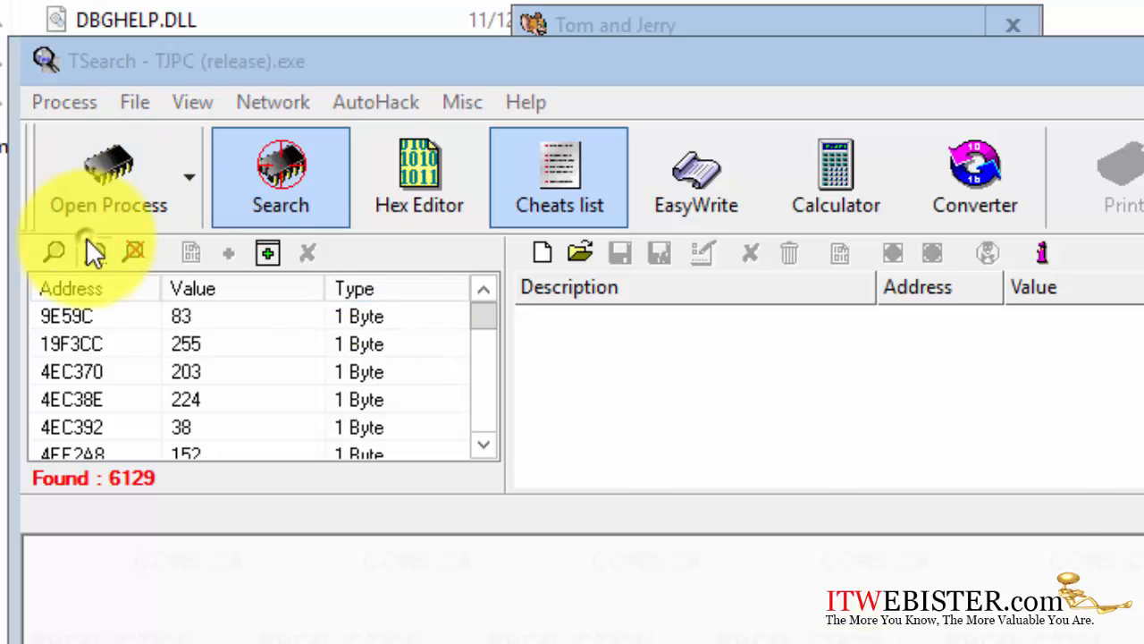
pyautogui.click(748, 566)
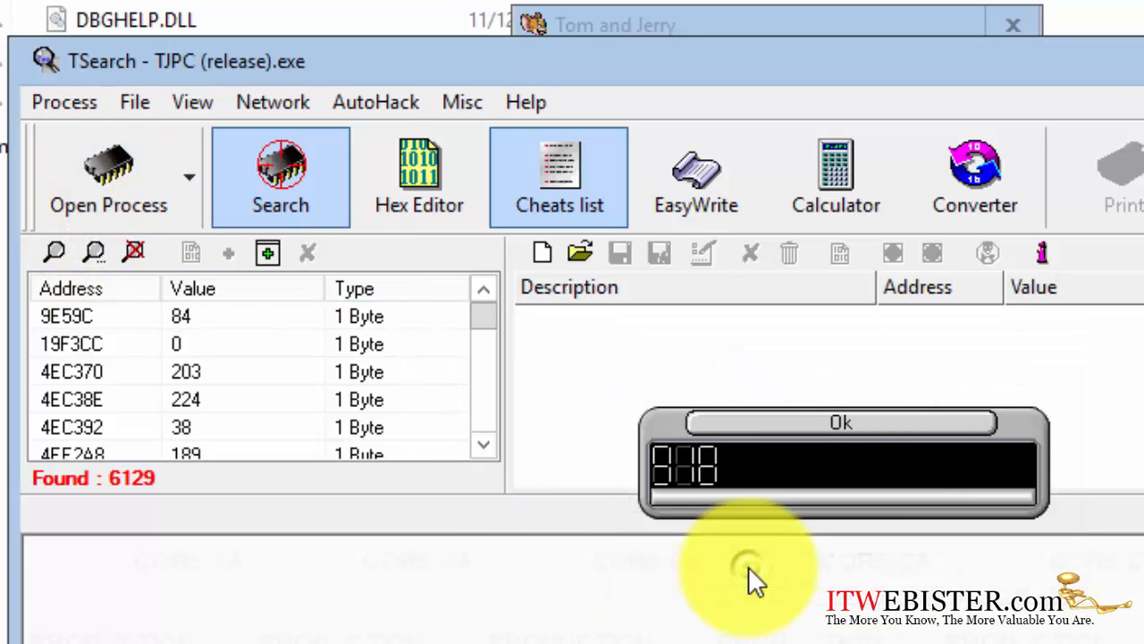
pyautogui.click(830, 424)
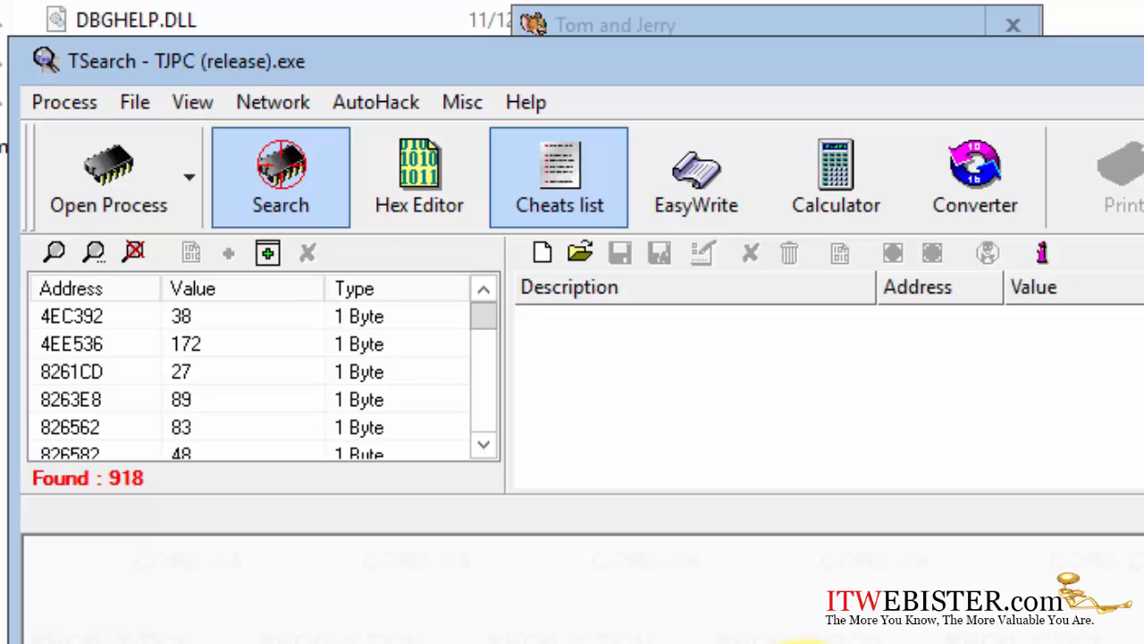
# Let Tom lose more health in the Tom and Jerry game and filter the TSearch results for decreased 1 Byte values.
pyautogui.hotkey('alt', 'Tab')
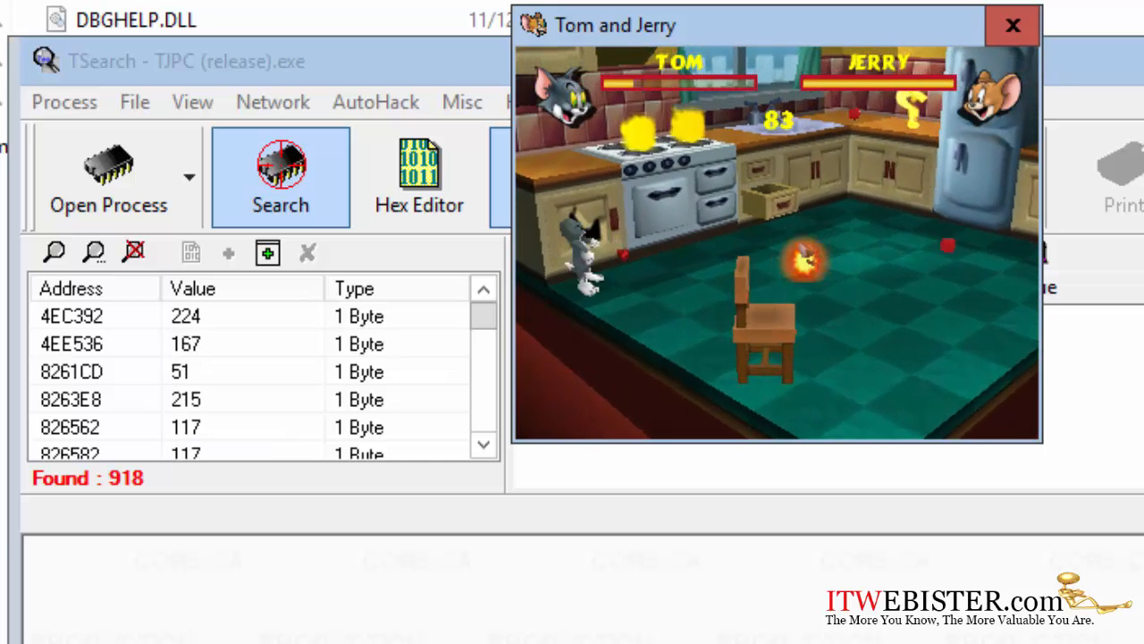
pyautogui.hotkey('alt', 'Tab')
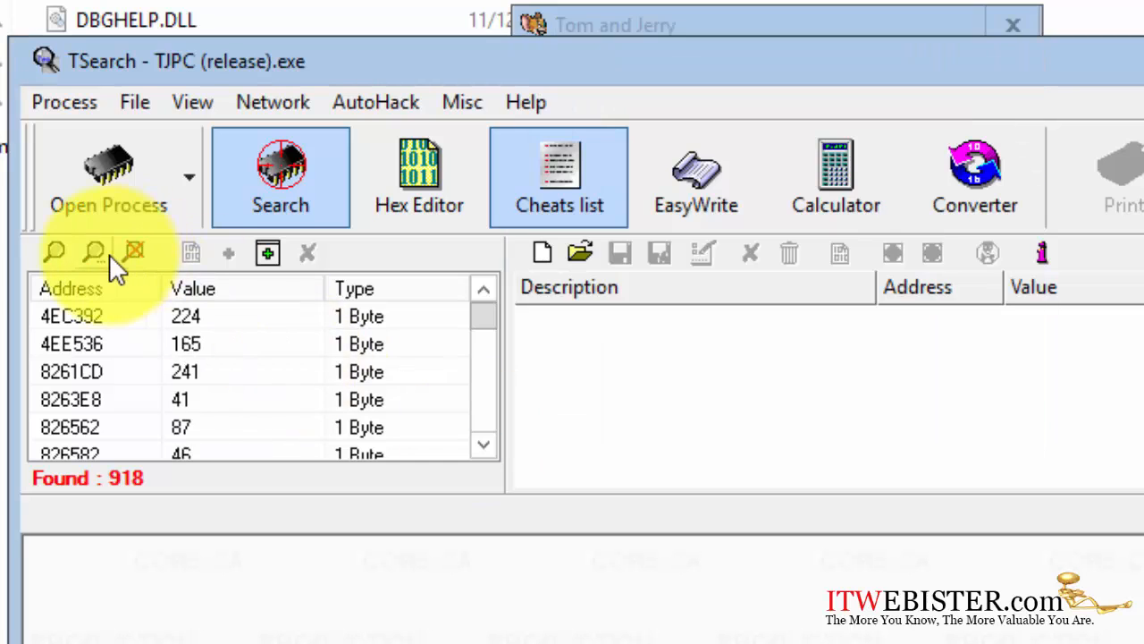
pyautogui.click(109, 254)
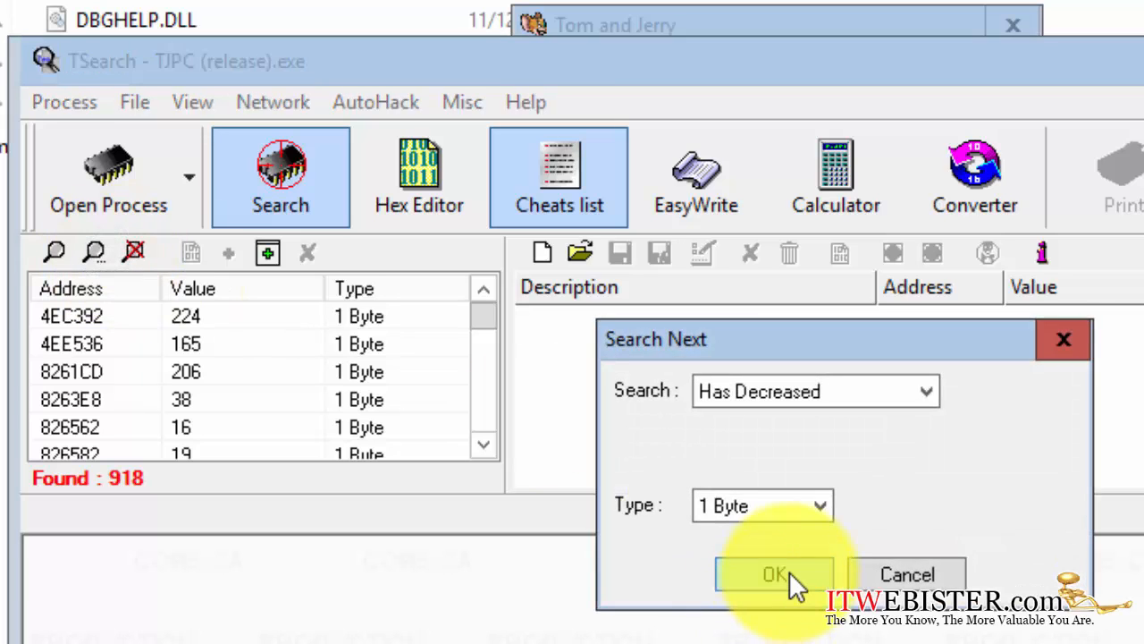
pyautogui.click(790, 571)
pyautogui.click(861, 425)
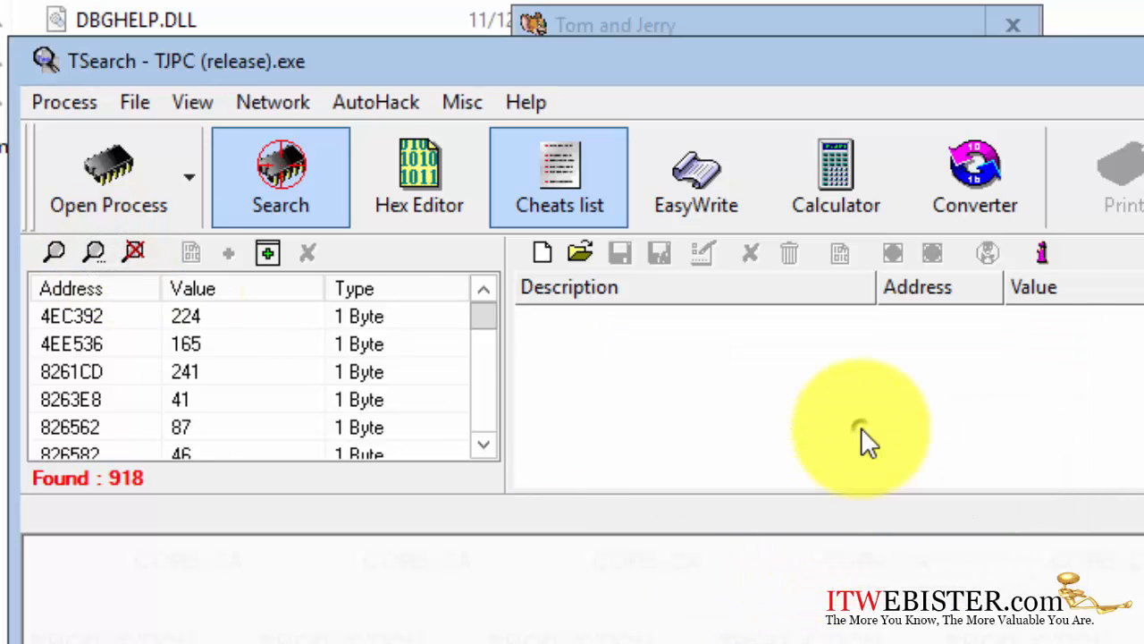
# Return to the game for another hit on Tom and repeat the Has Decreased search in TSearch.
pyautogui.hotkey('alt', 'Tab')
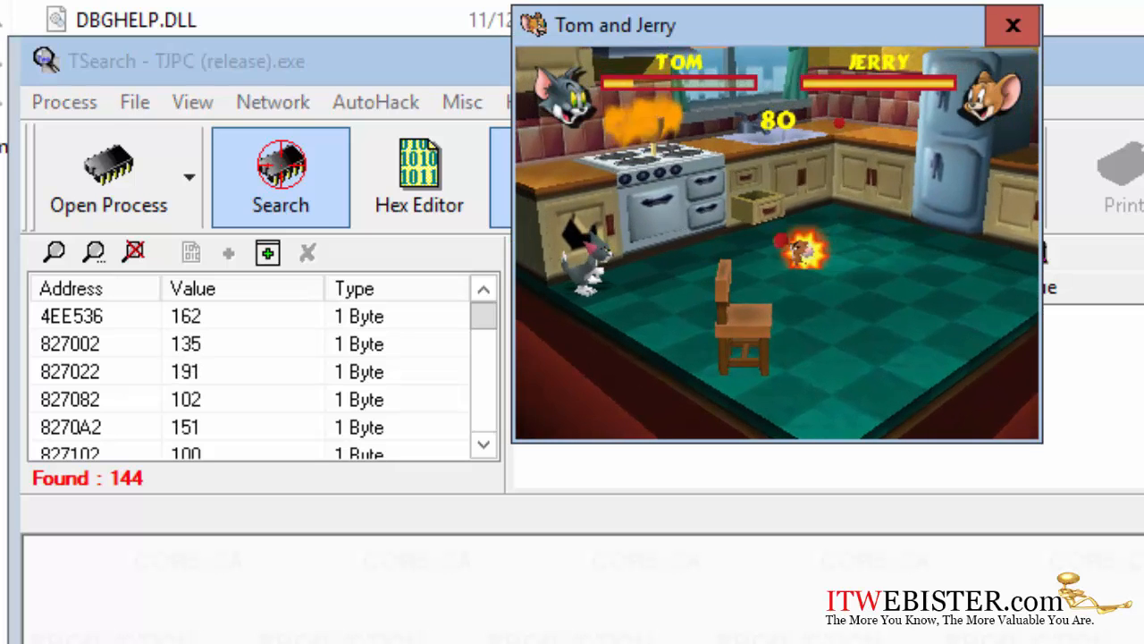
pyautogui.click(346, 299)
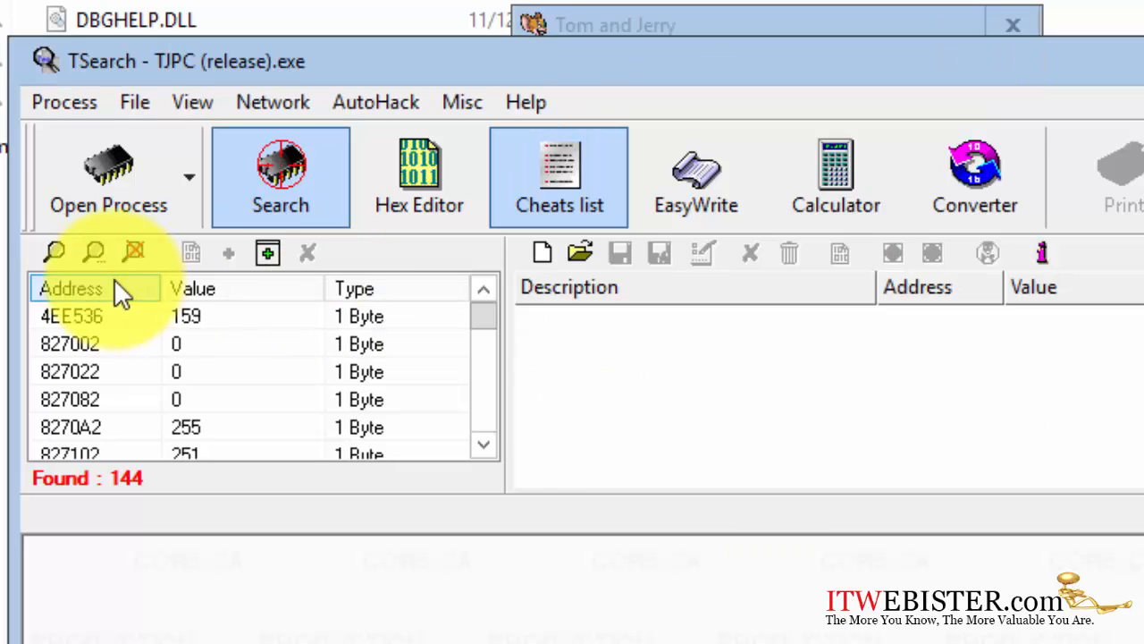
pyautogui.click(105, 257)
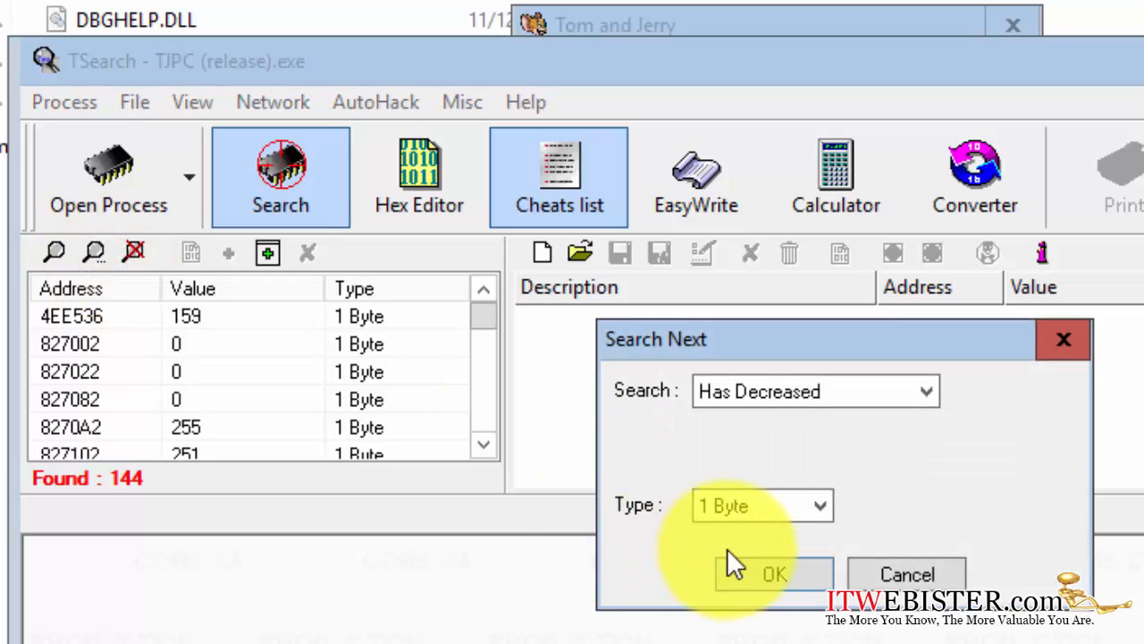
pyautogui.click(738, 571)
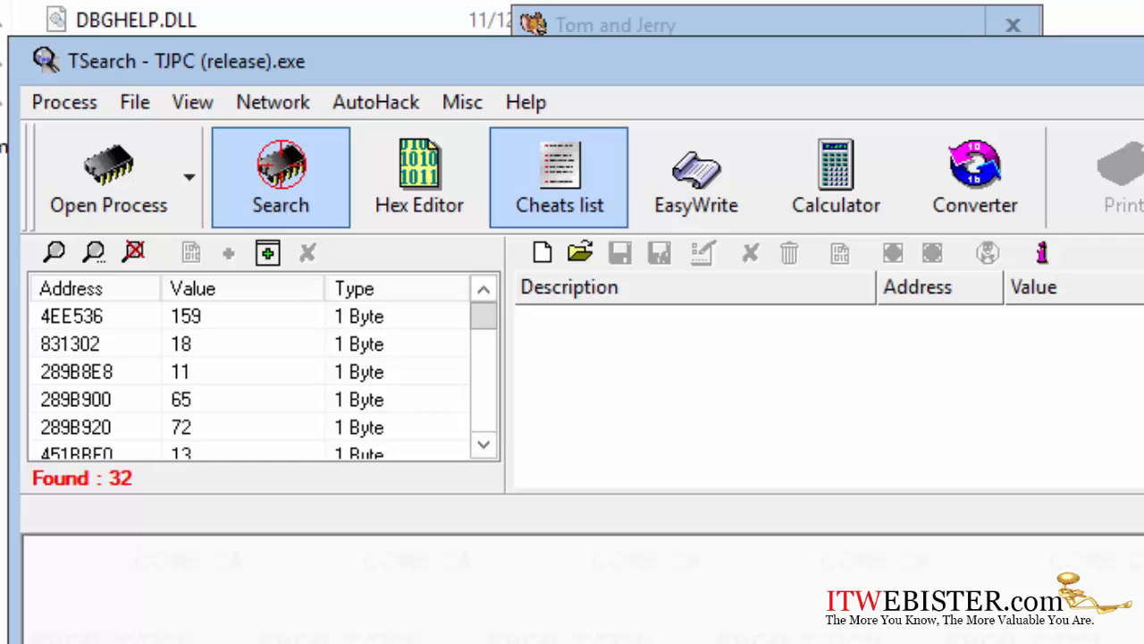
# Reduce Tom's health again in the game and narrow the remaining TSearch addresses to decreased 1 Byte values.
pyautogui.hotkey('alt', 'Tab')
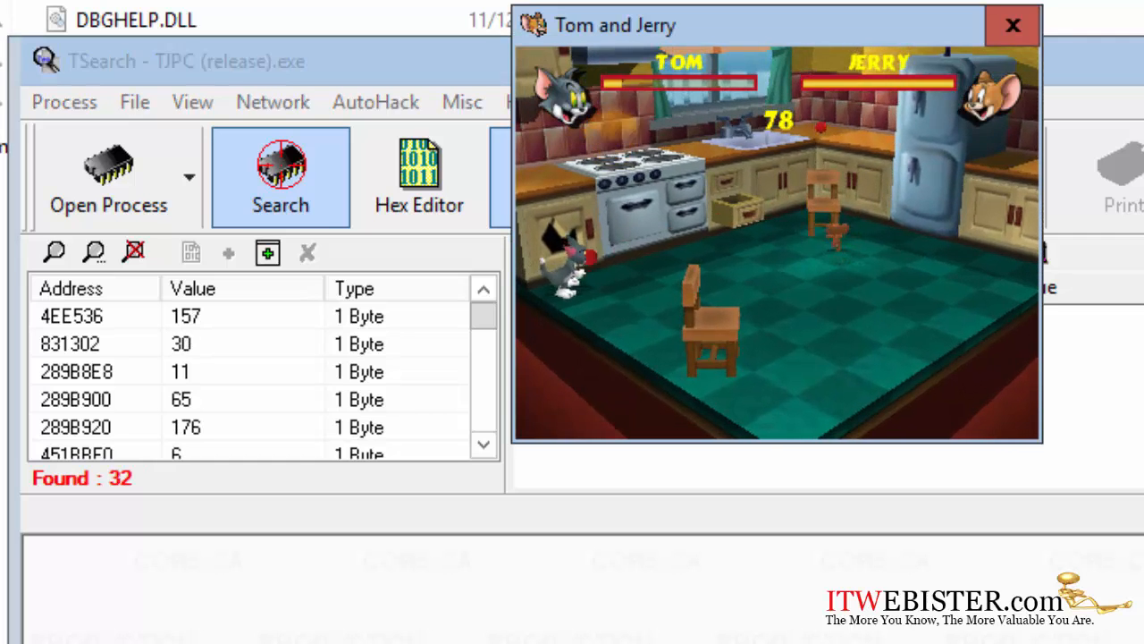
pyautogui.hotkey('alt', 'Tab')
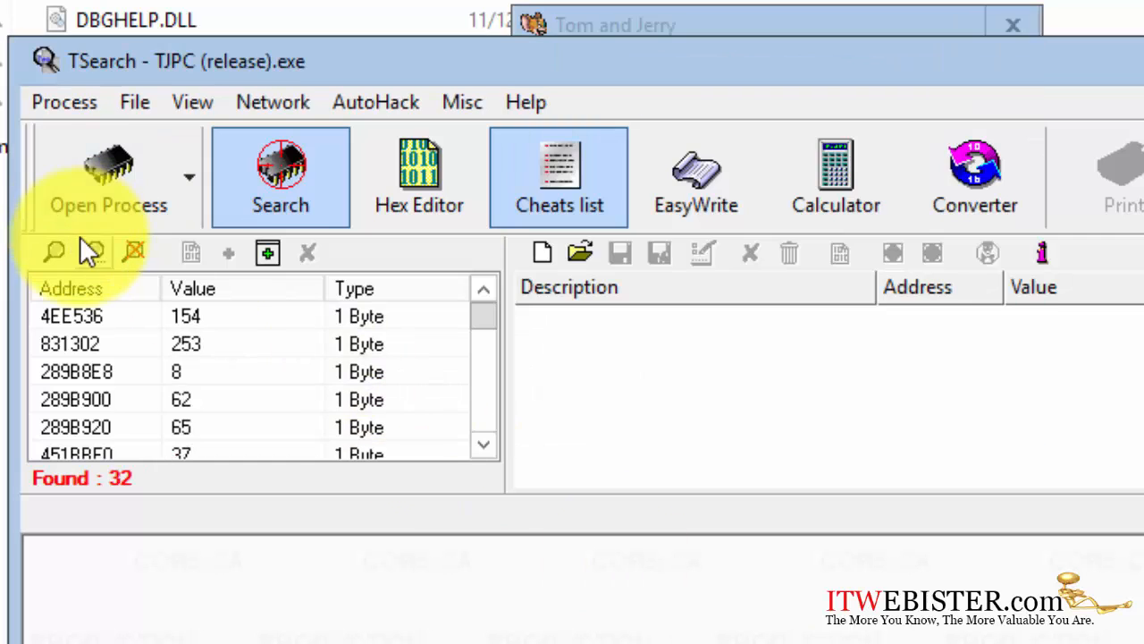
pyautogui.click(92, 252)
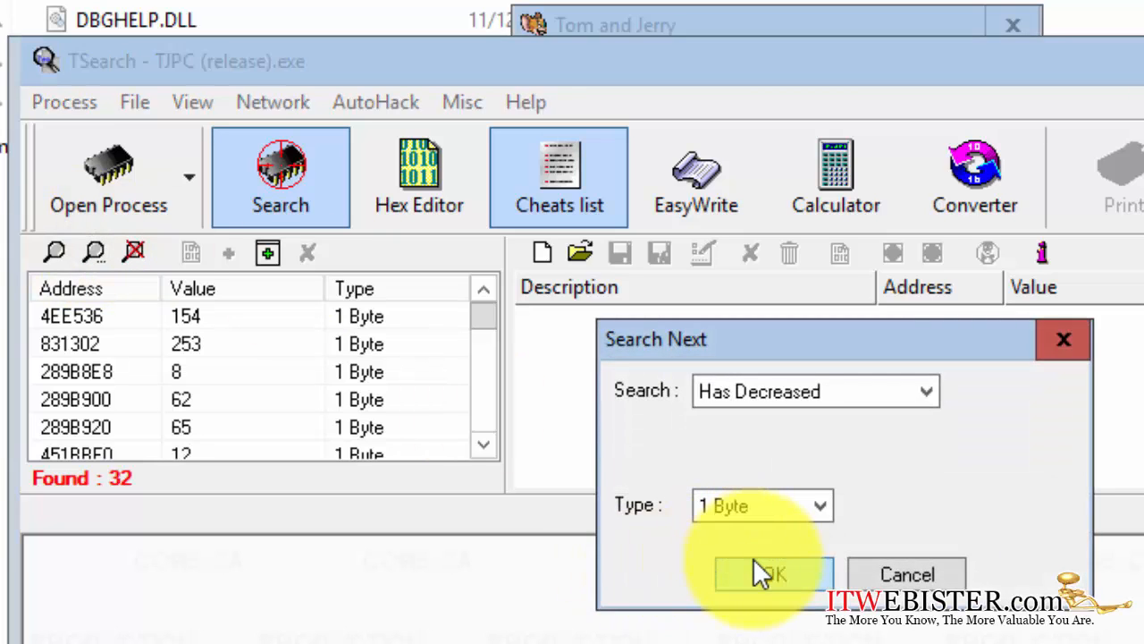
pyautogui.click(756, 572)
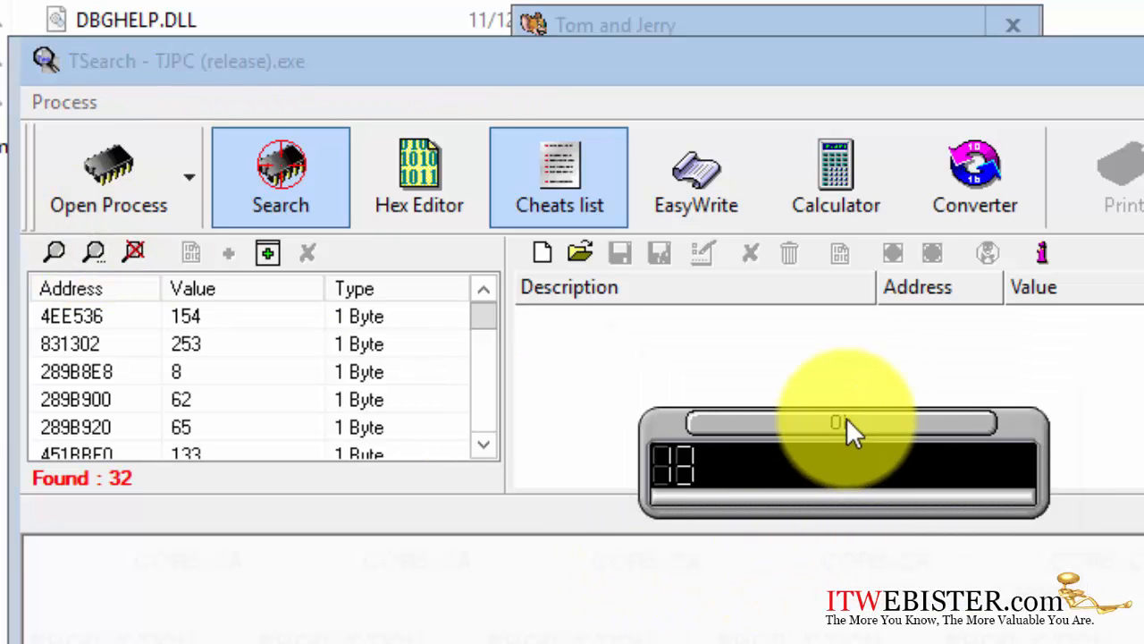
# Have Tom take one more hit in the game and run another 1 Byte Has Decreased search in TSearch.
pyautogui.hotkey('alt', 'Tab')
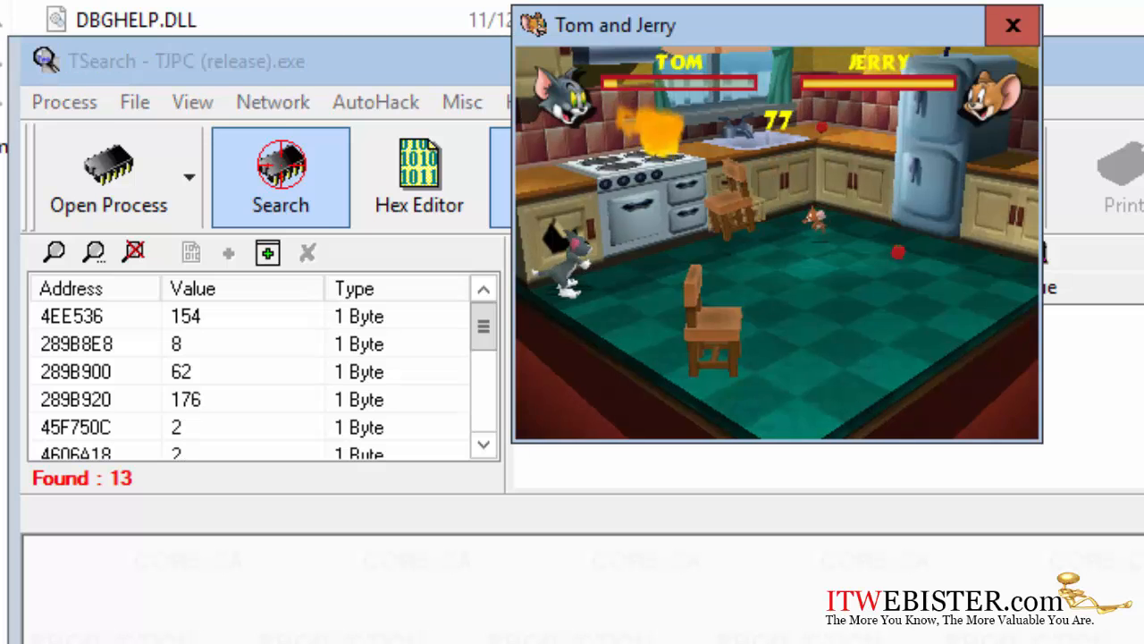
pyautogui.hotkey('alt', 'Tab')
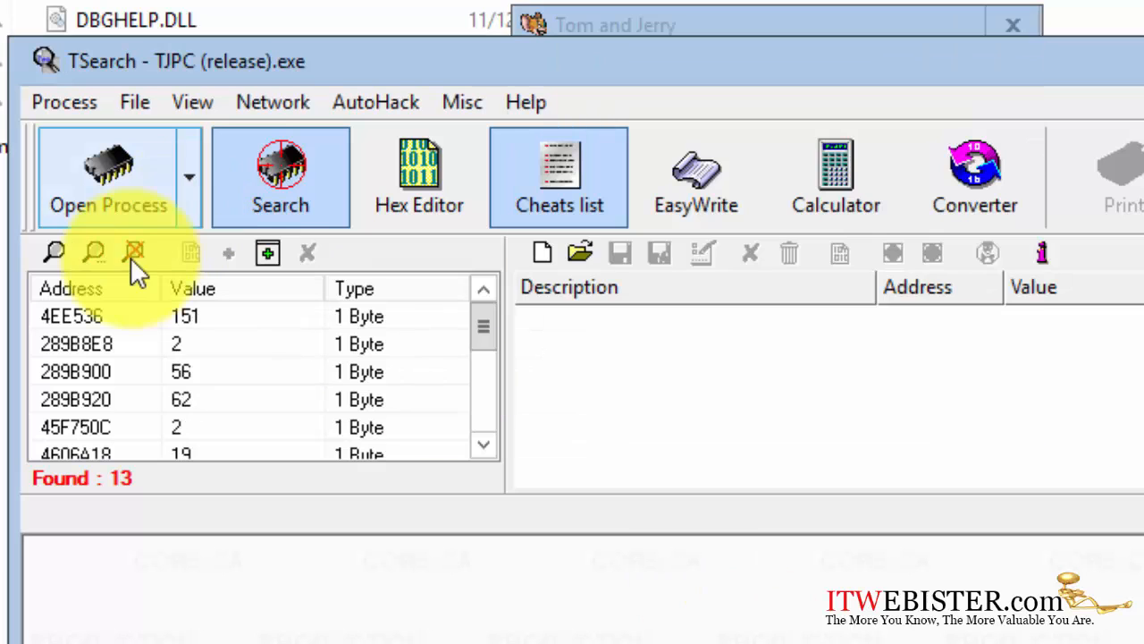
pyautogui.click(98, 257)
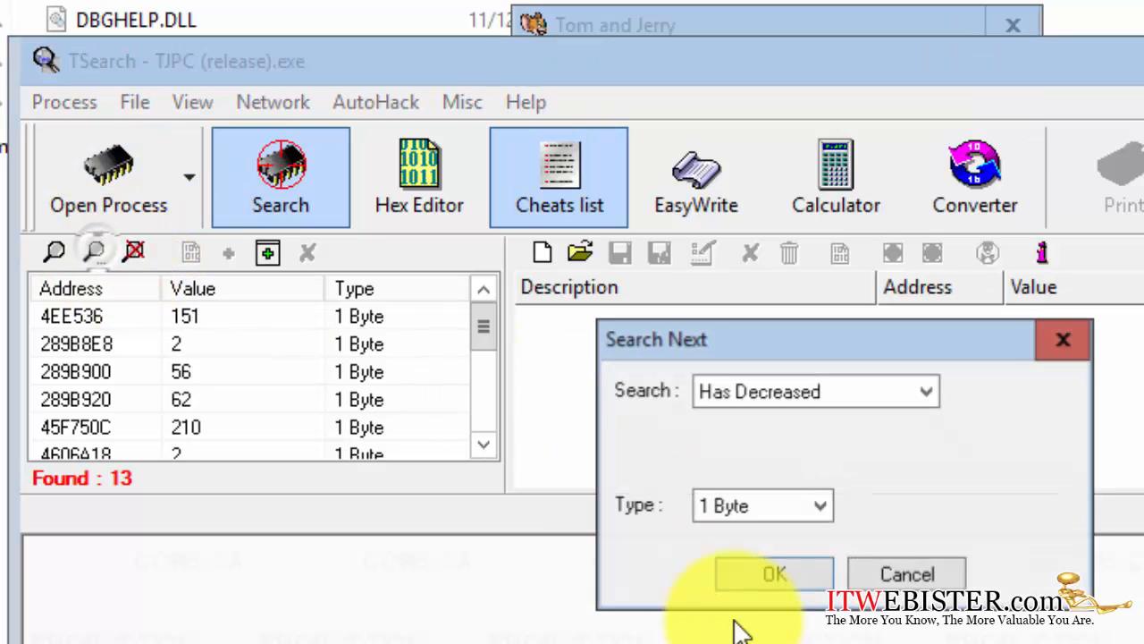
pyautogui.click(776, 563)
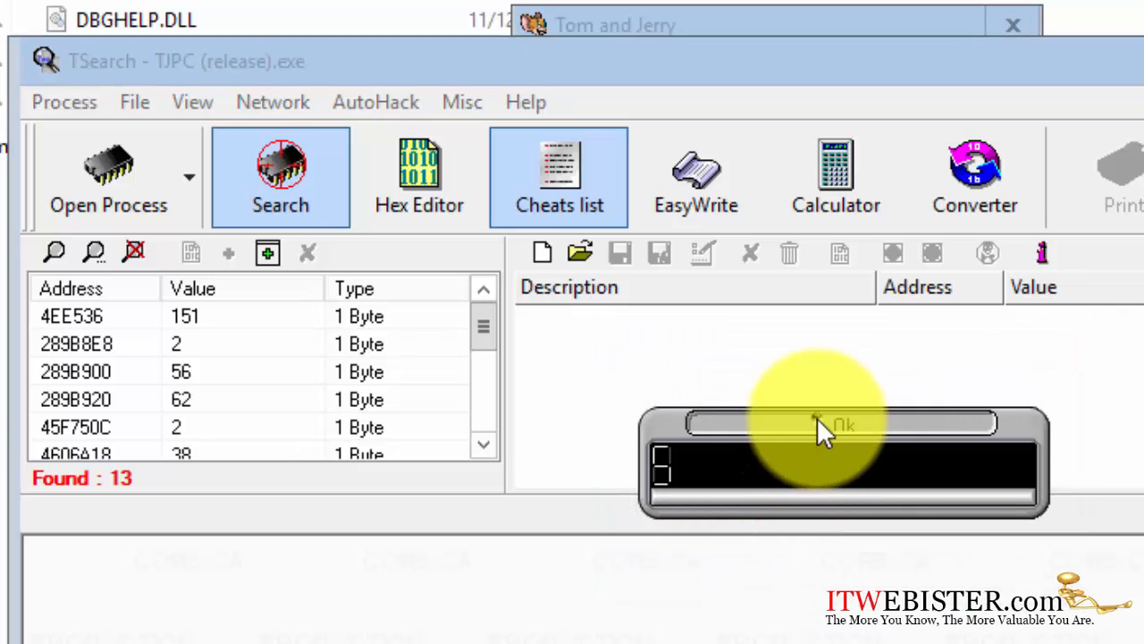
pyautogui.click(817, 420)
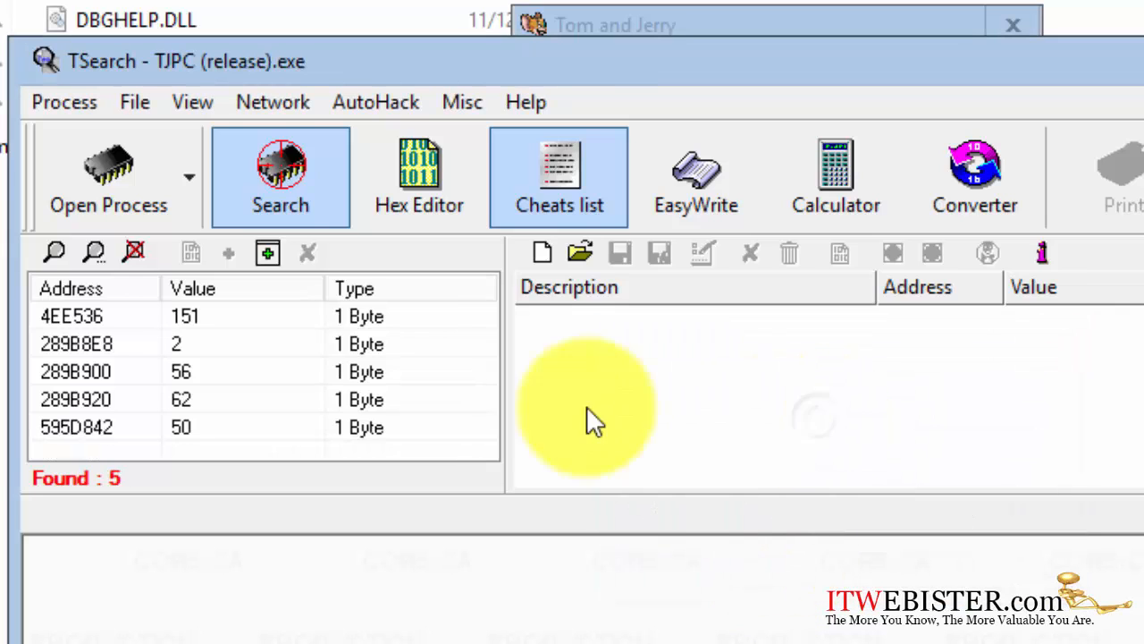
# Add address 289B8E8 to the cheats list and set its value to 100.
pyautogui.doubleClick(207, 346)
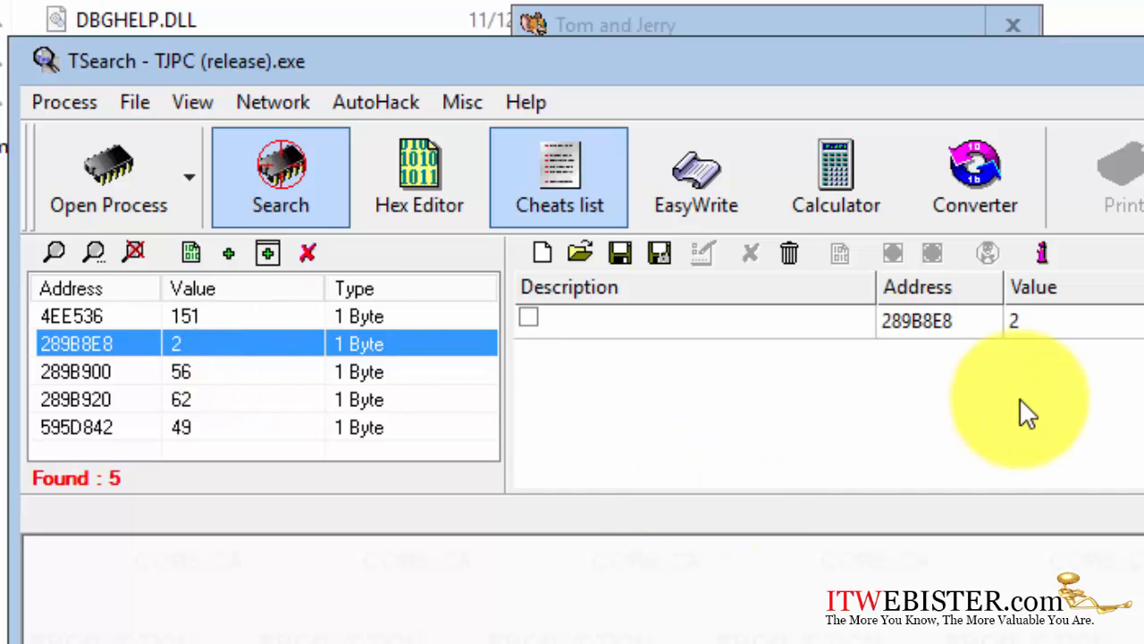
pyautogui.click(1062, 325)
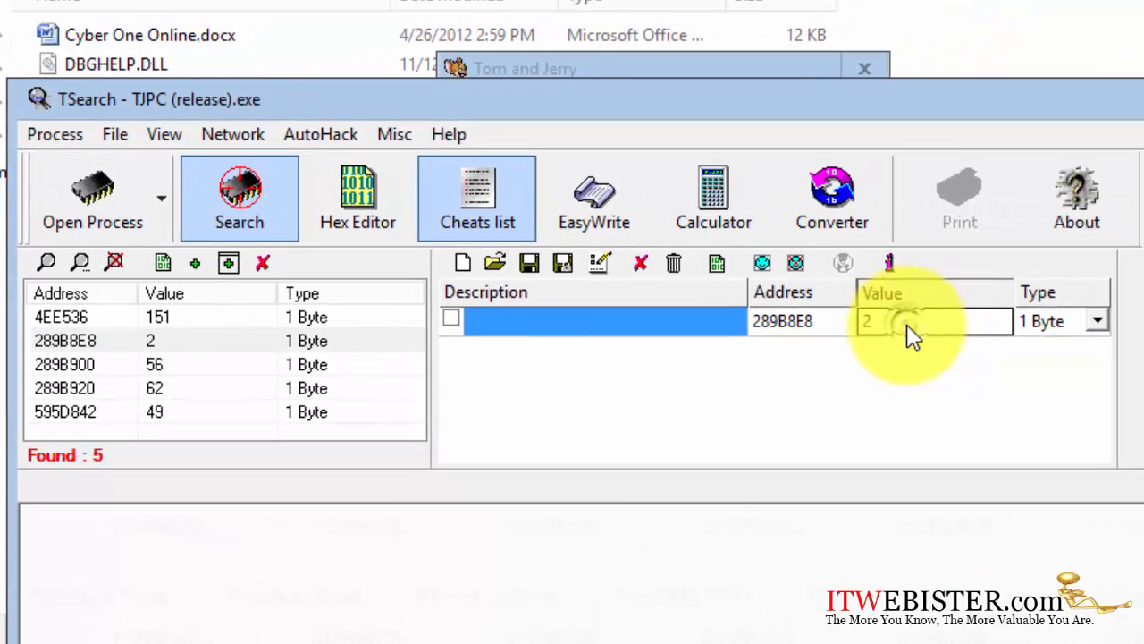
pyautogui.click(897, 326)
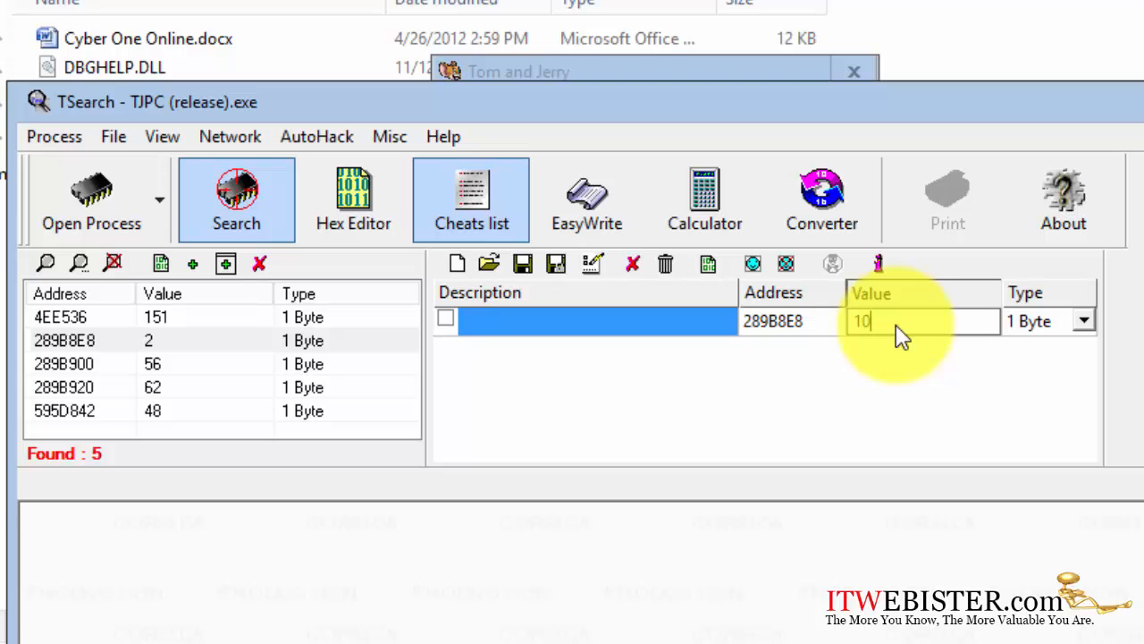
pyautogui.write('100')
pyautogui.press('Return')
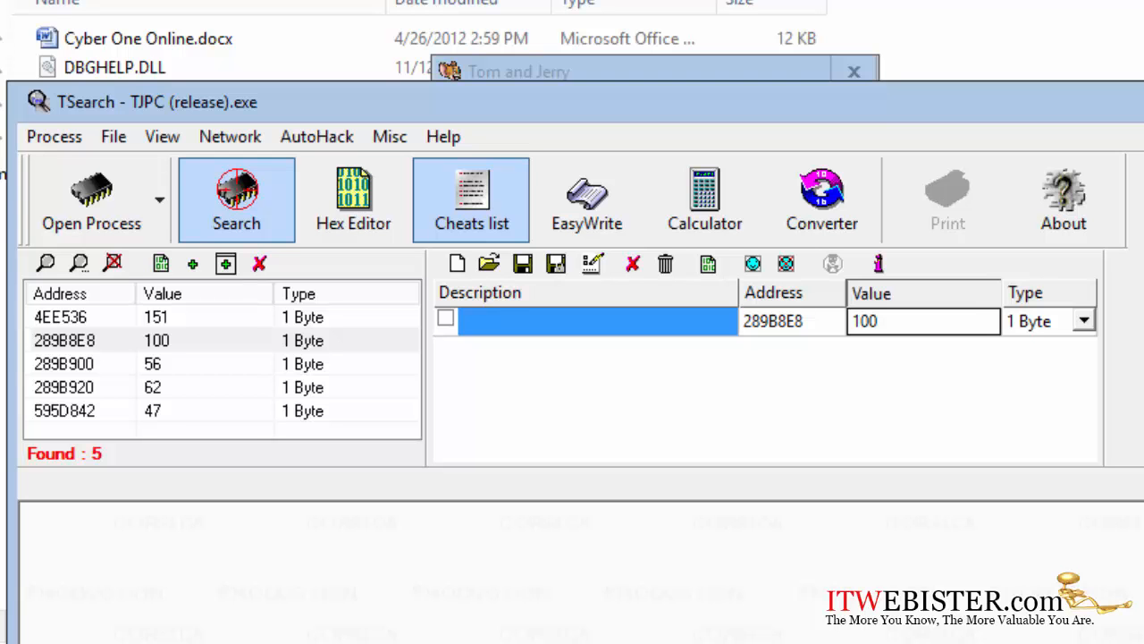
# Switch between the Tom and Jerry game and TSearch to compare Tom's health with the value at address 289B8E8.
pyautogui.click(800, 643)
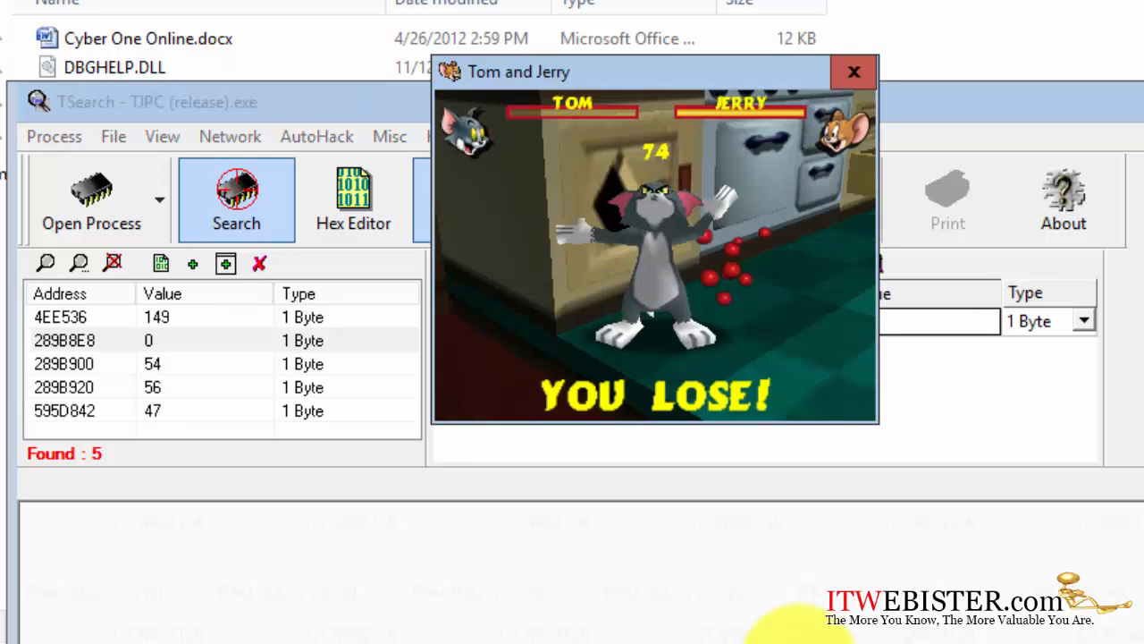
pyautogui.hotkey('alt', 'Tab')
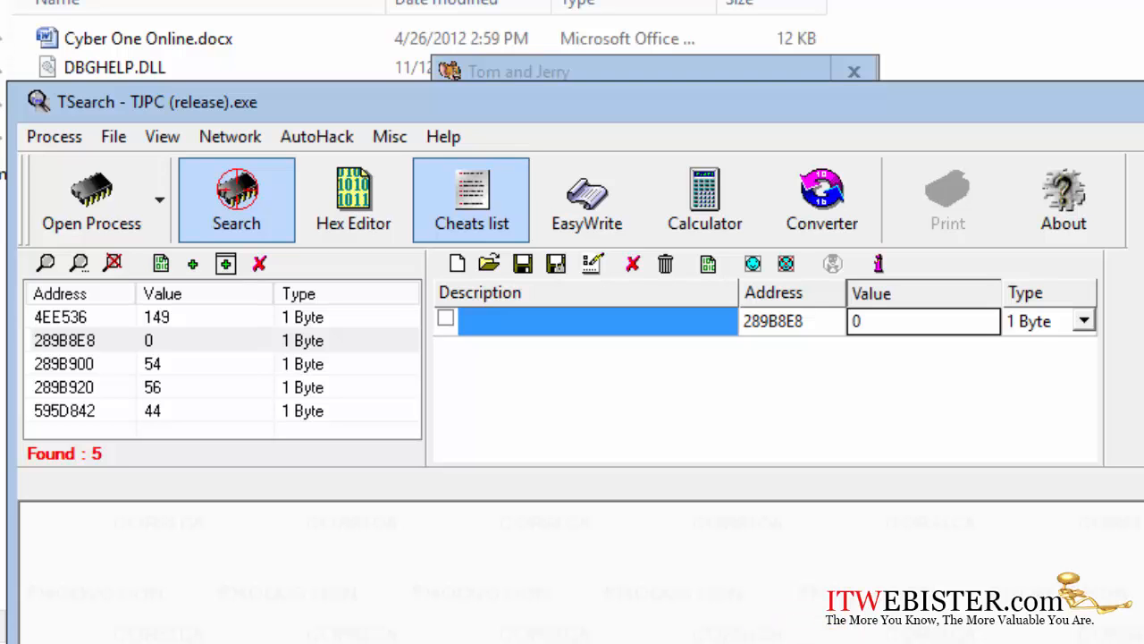
pyautogui.hotkey('alt', 'Tab')
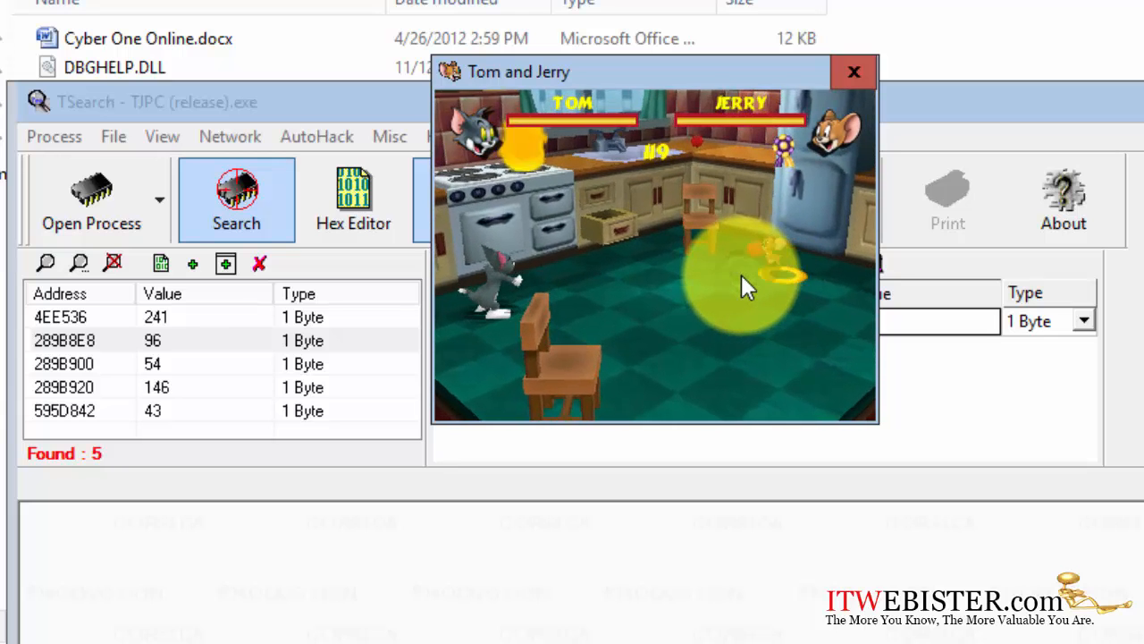
pyautogui.click(769, 601)
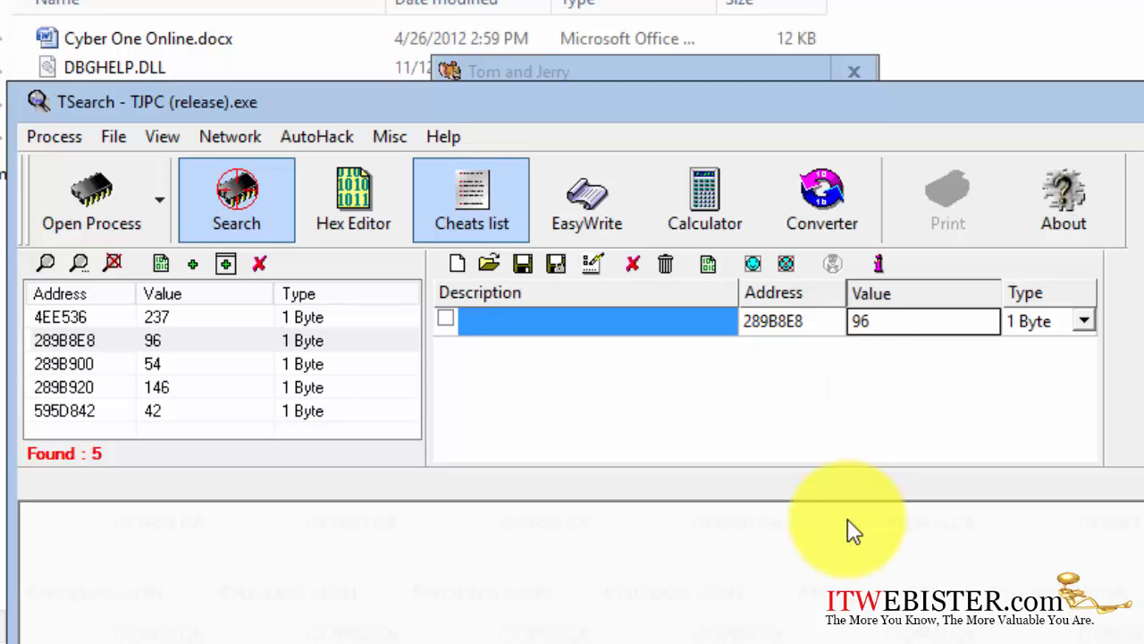
# Try setting the value of address 289B8E8 to 50 and check Tom's health in the game.
pyautogui.click(901, 331)
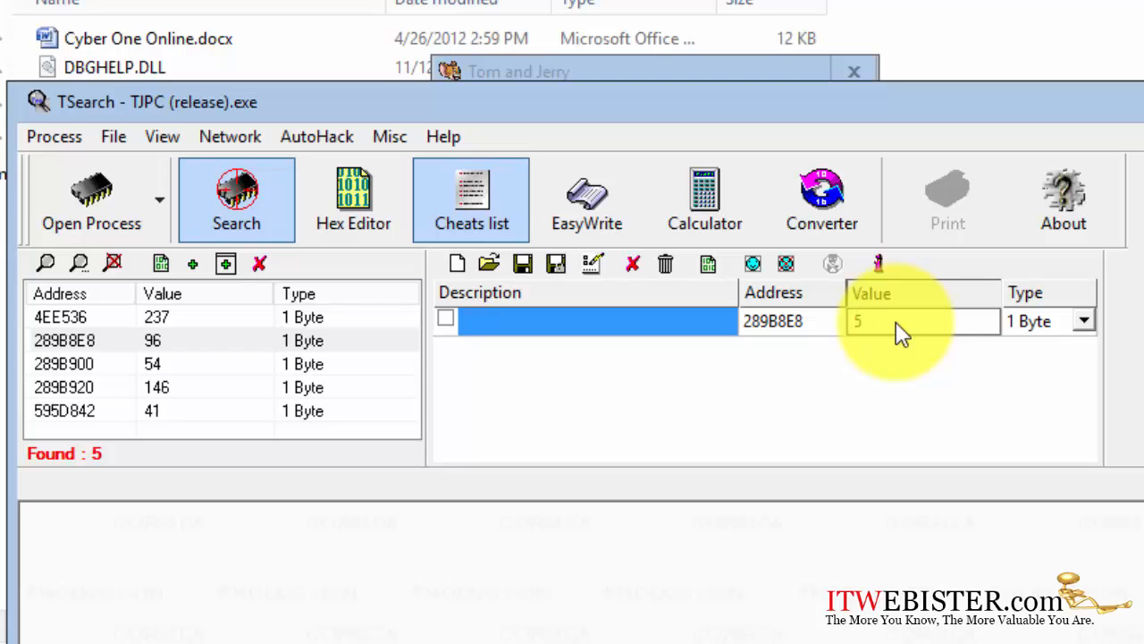
pyautogui.press('Return')
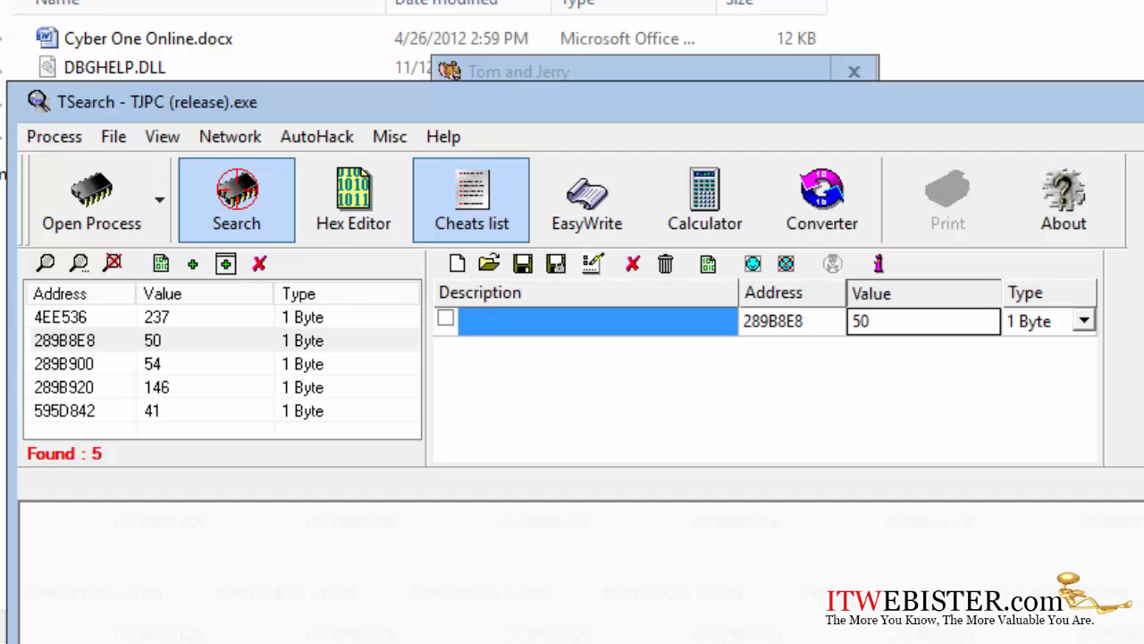
pyautogui.hotkey('alt', 'Tab')
pyautogui.hotkey('alt', 'Tab')
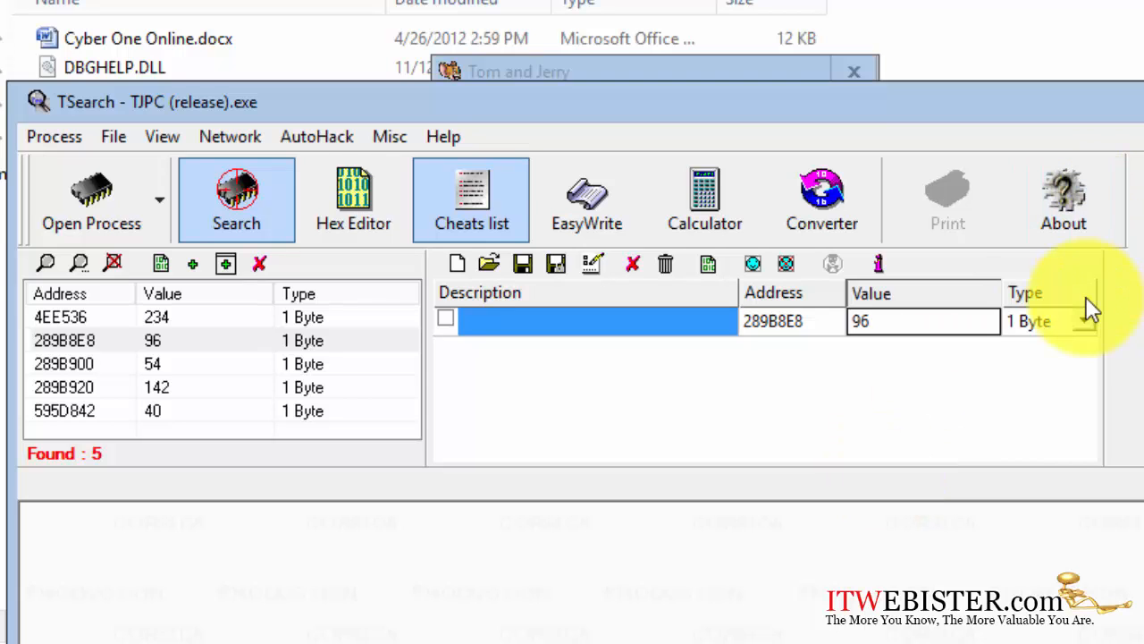
# Change the data type of the 289B8E8 cheat entry to 2 Bytes.
pyautogui.click(1085, 320)
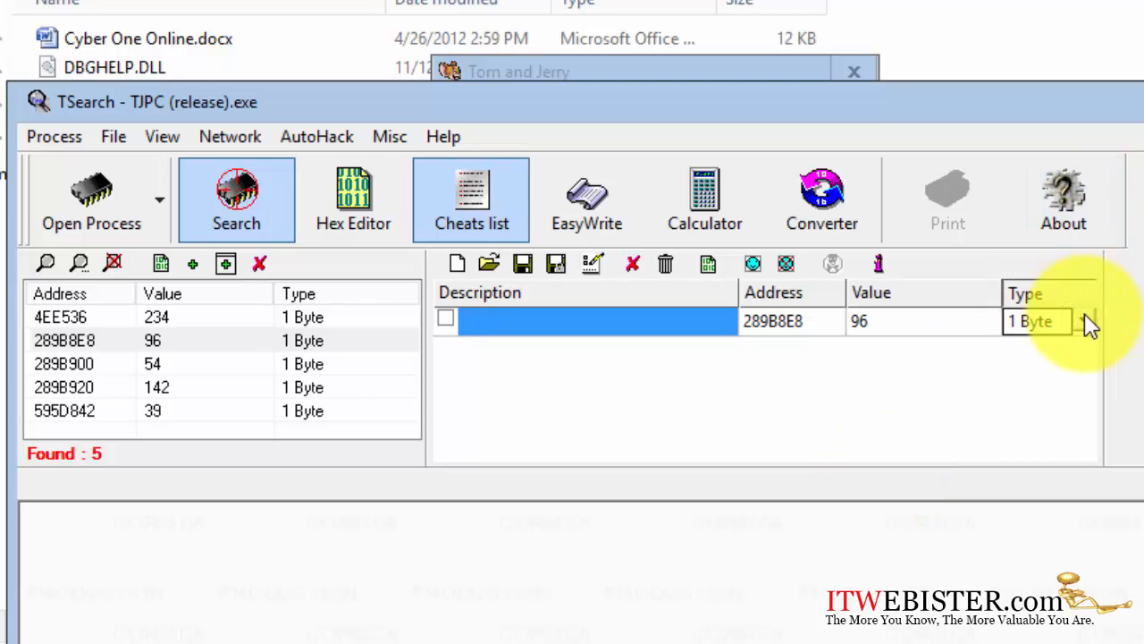
pyautogui.click(1085, 320)
pyautogui.click(1064, 373)
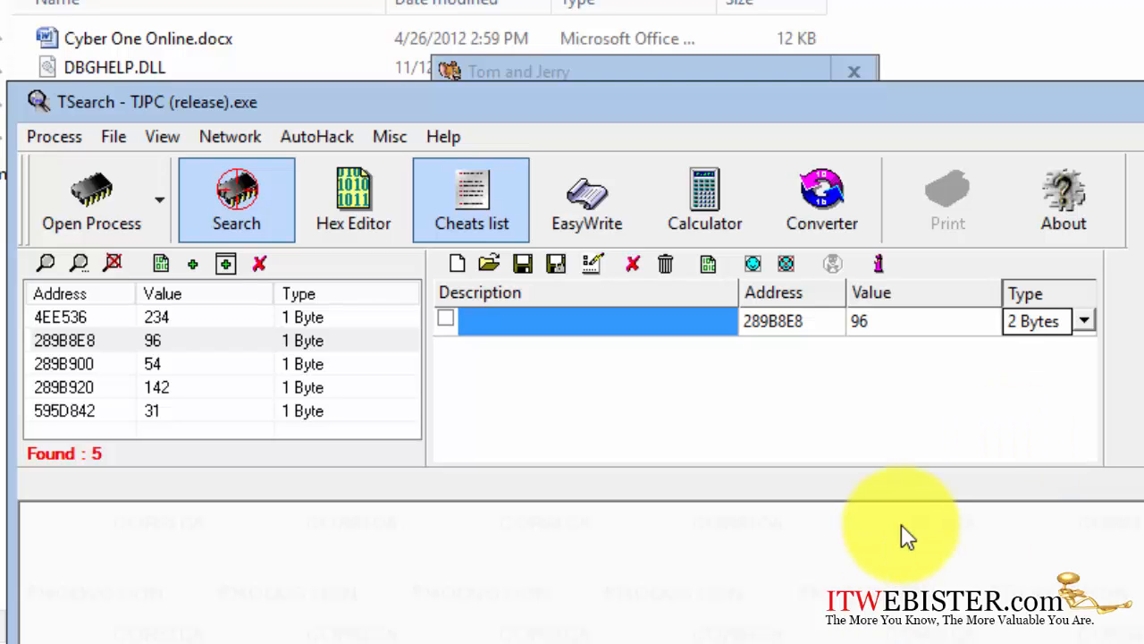
# Try a value of 40 for the 2 Bytes entry 289B8E8 and check Tom's health in the game.
pyautogui.click(915, 330)
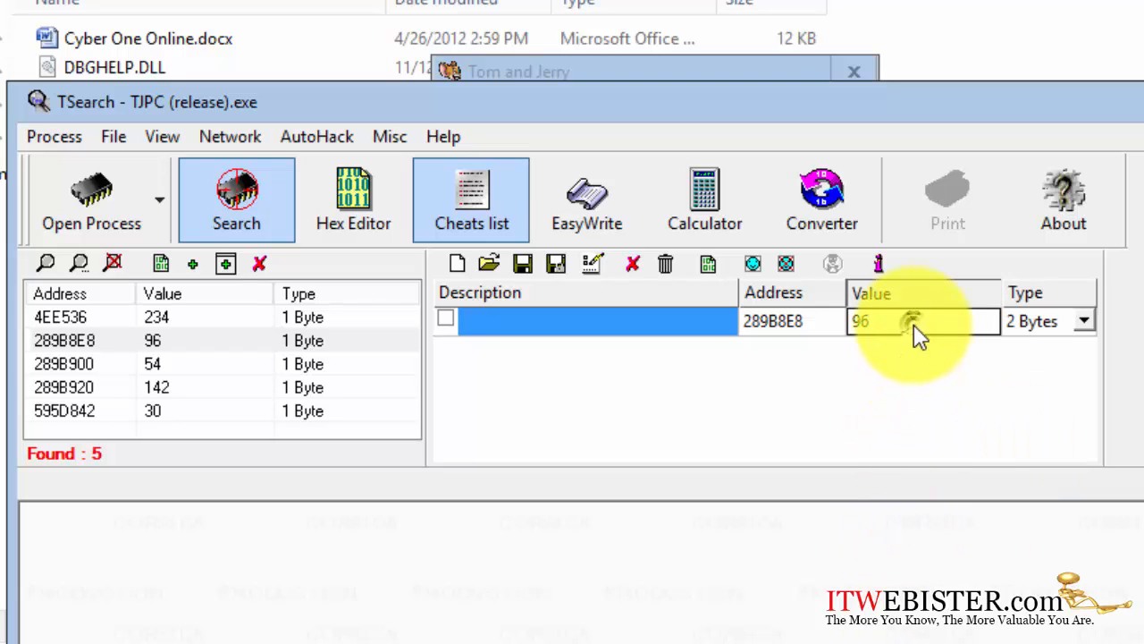
pyautogui.click(913, 325)
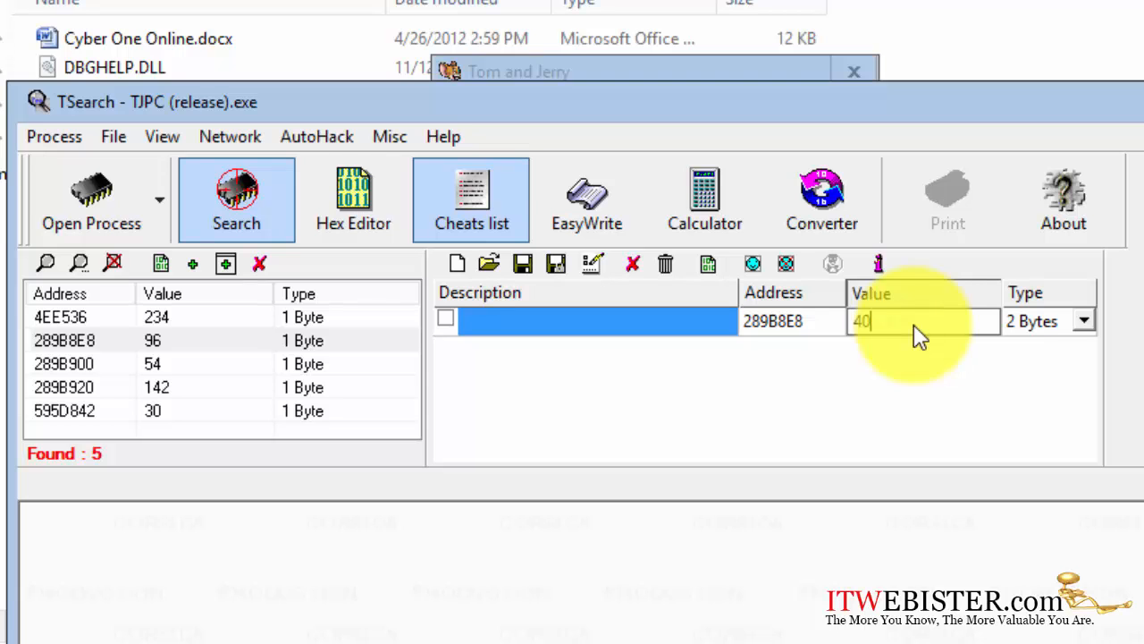
pyautogui.press('Return')
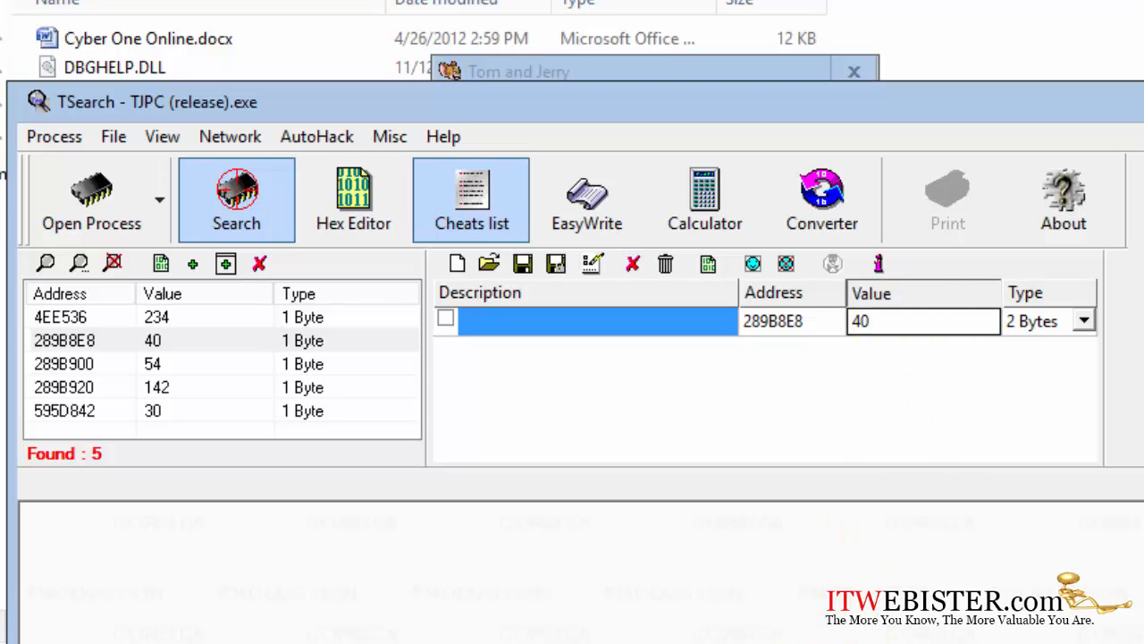
pyautogui.hotkey('alt', 'Tab')
pyautogui.hotkey('alt', 'Tab')
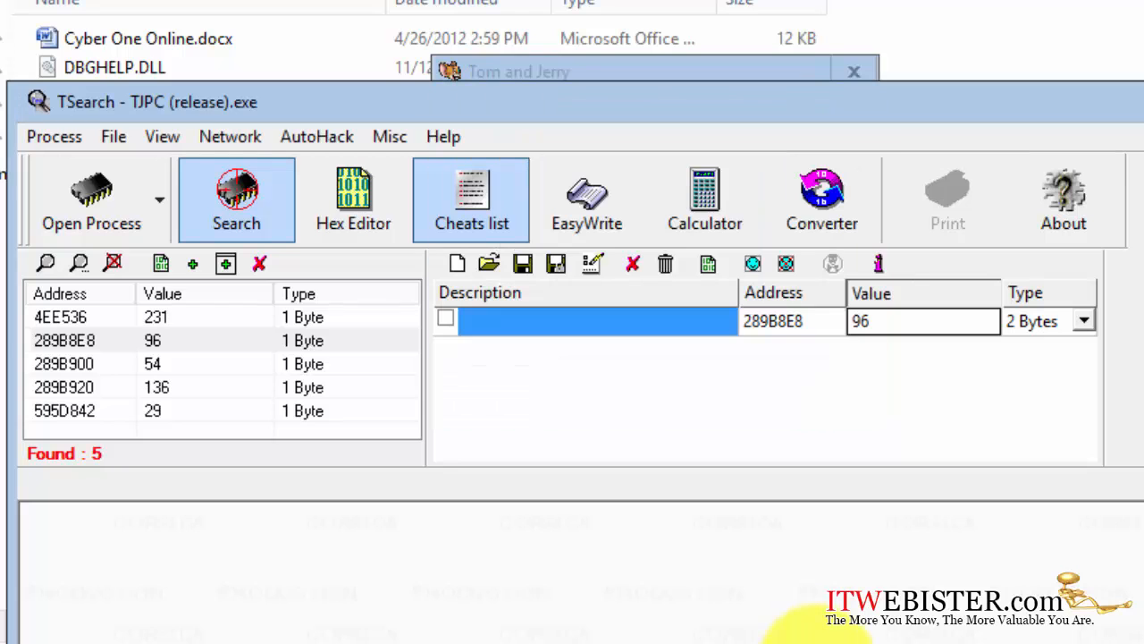
# Try the 1 Byte, 4 Bytes and 8 Bytes data types on the 289B8E8 cheat entry, and set it back to 1 Byte.
pyautogui.click(1088, 320)
pyautogui.click(1087, 321)
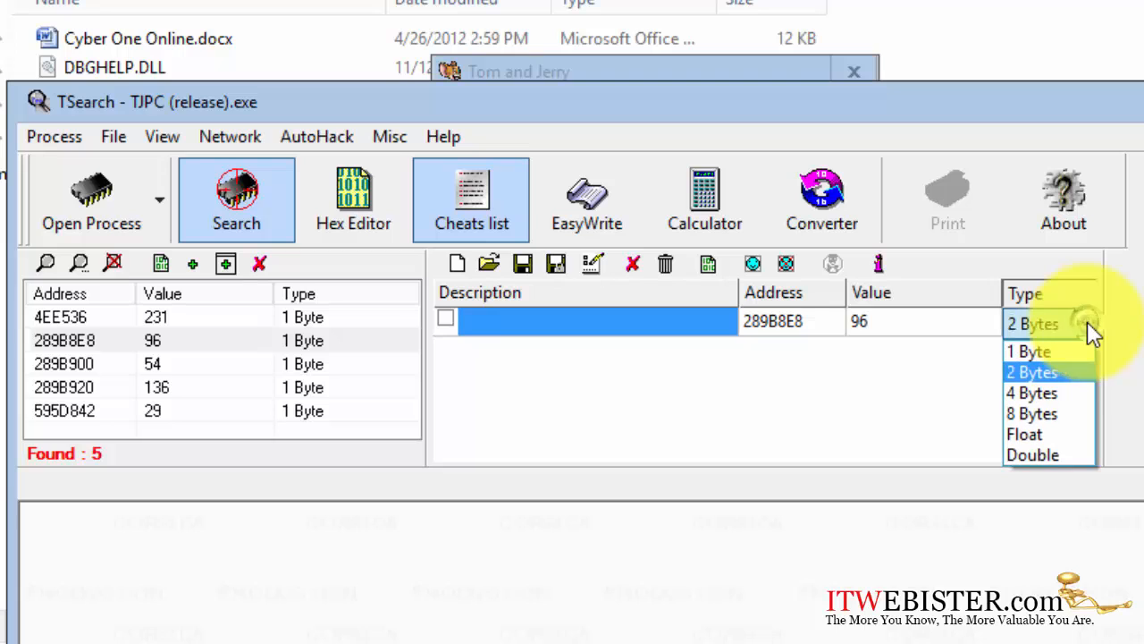
pyautogui.click(1078, 345)
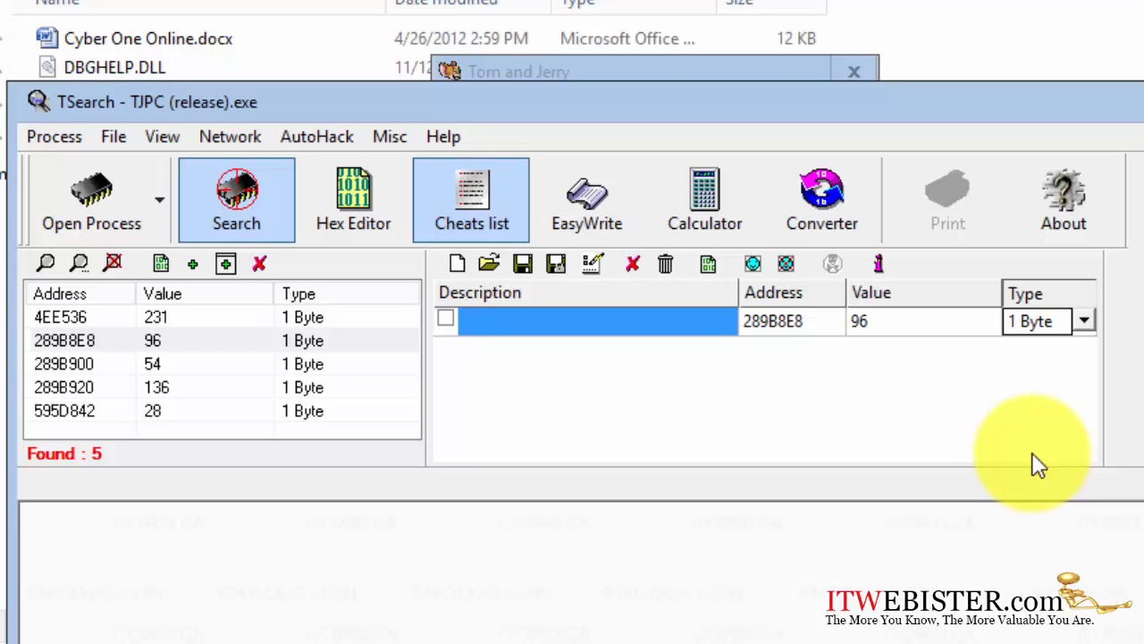
pyautogui.click(1084, 321)
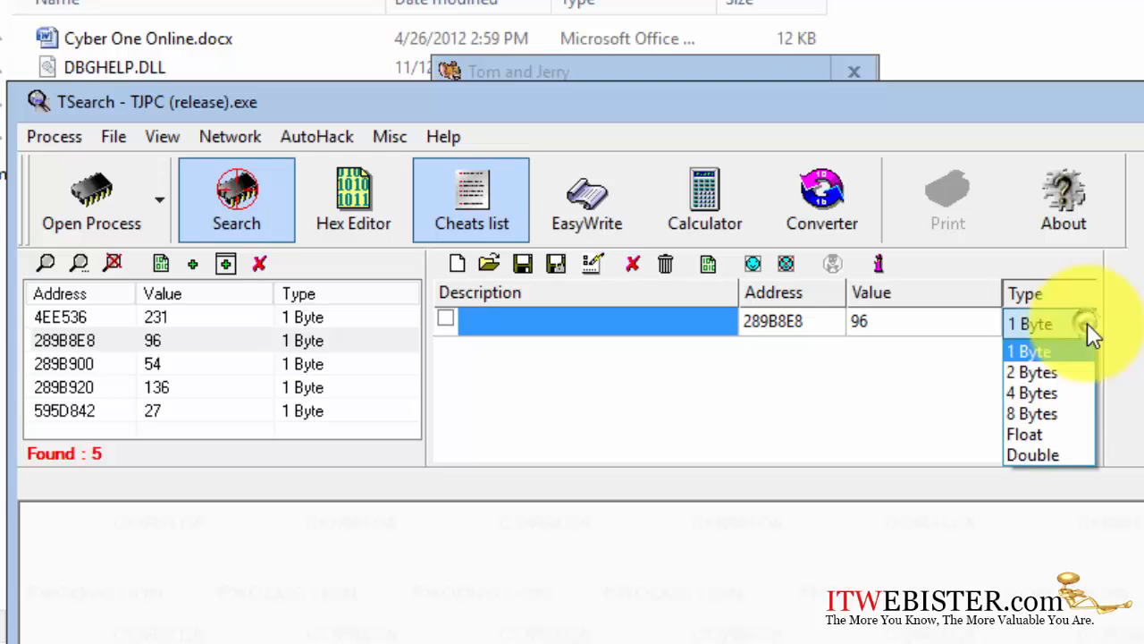
pyautogui.click(1067, 394)
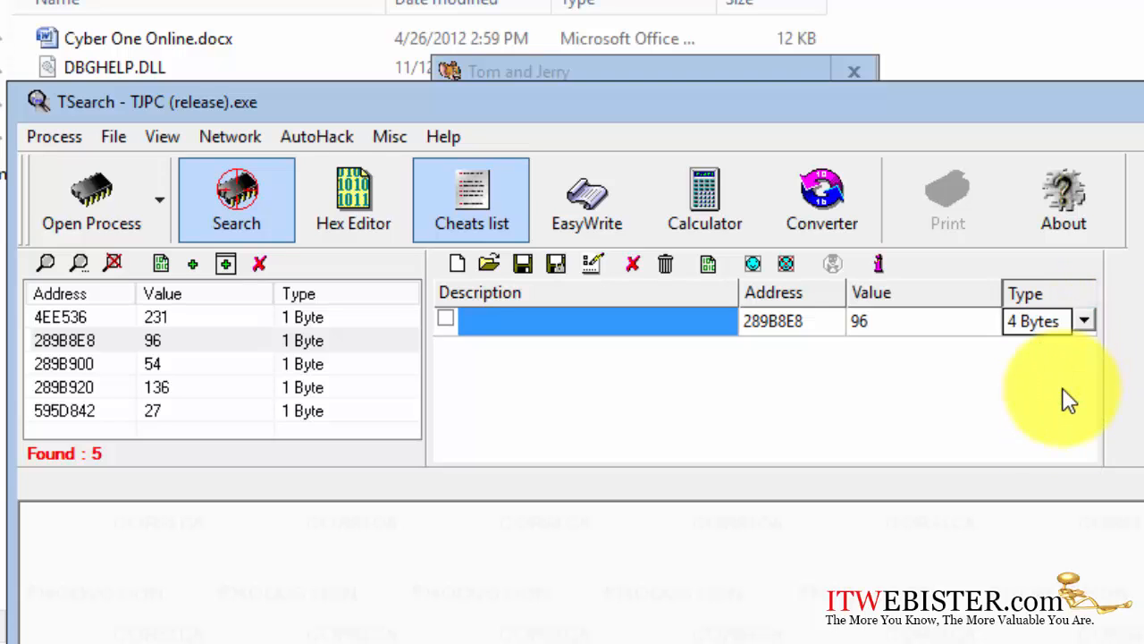
pyautogui.click(1087, 322)
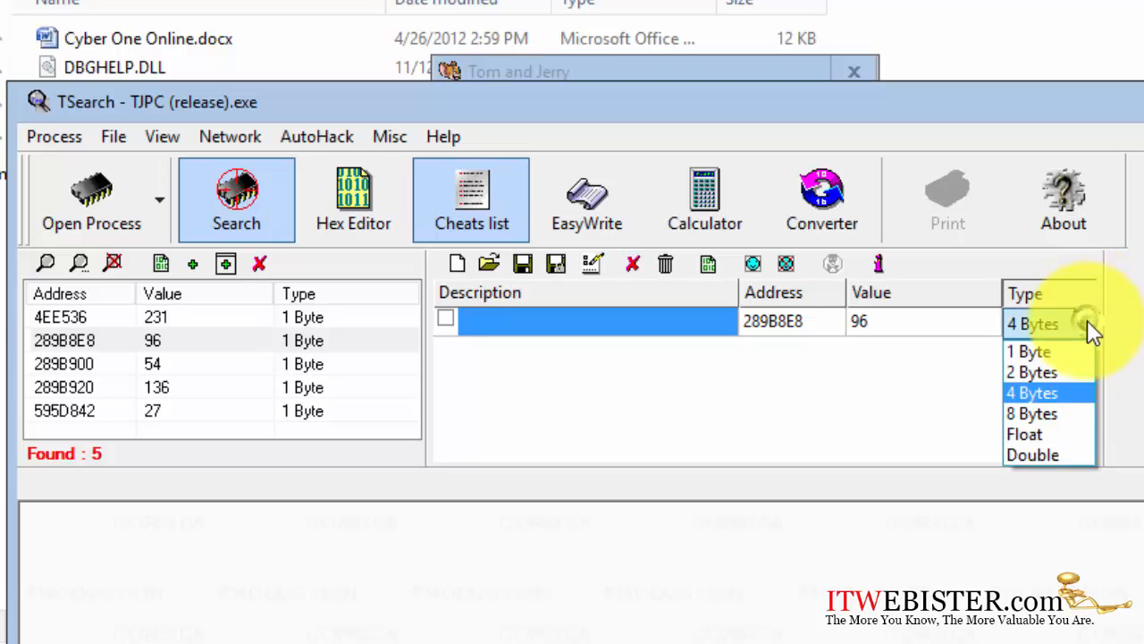
pyautogui.click(1040, 419)
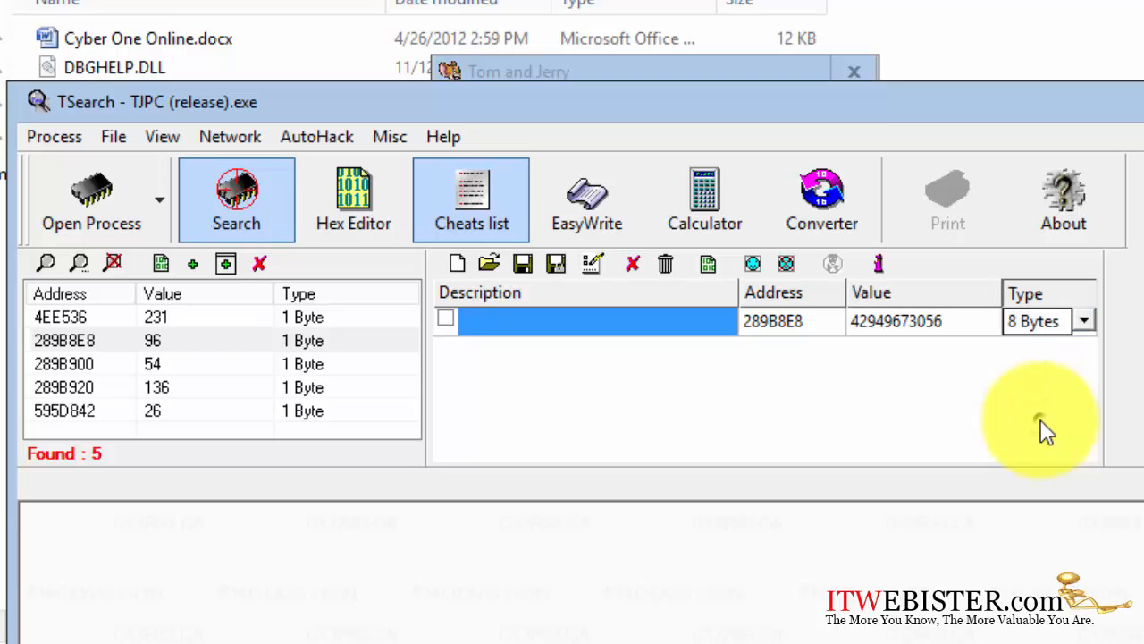
pyautogui.click(1084, 323)
pyautogui.click(1076, 352)
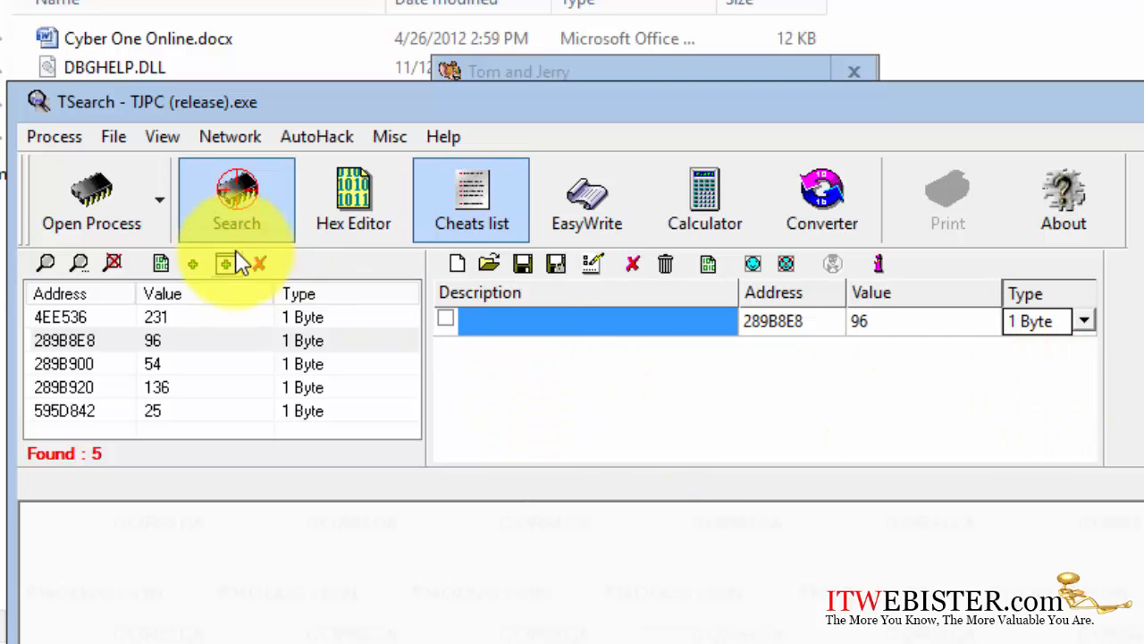
# Start a new memory search for an unknown value in the game process.
pyautogui.click(46, 263)
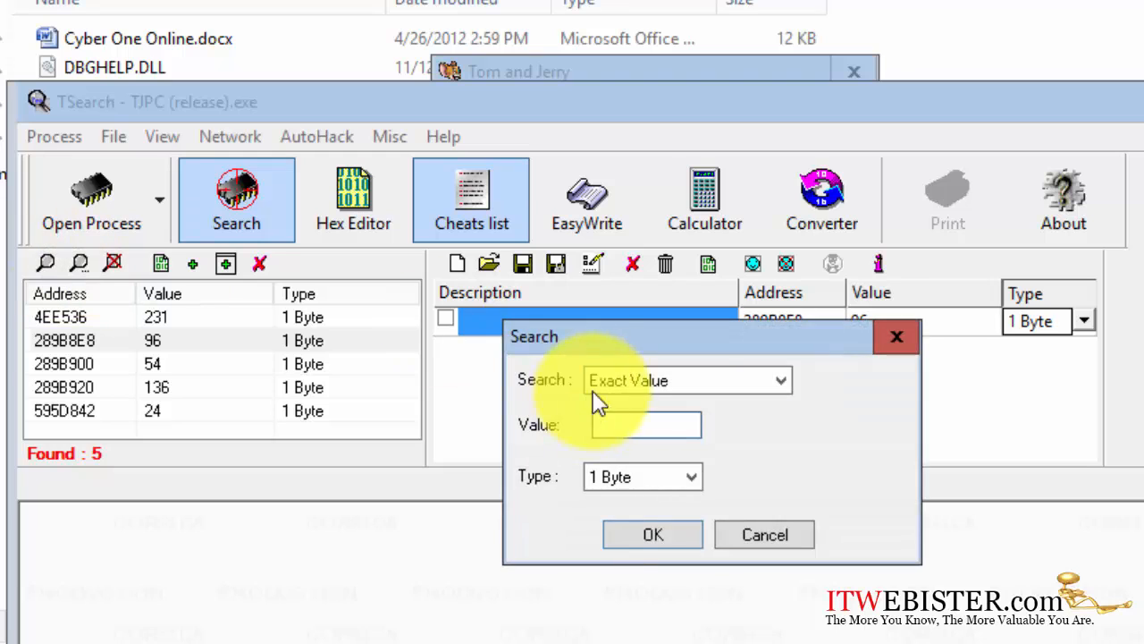
pyautogui.click(613, 379)
pyautogui.click(631, 439)
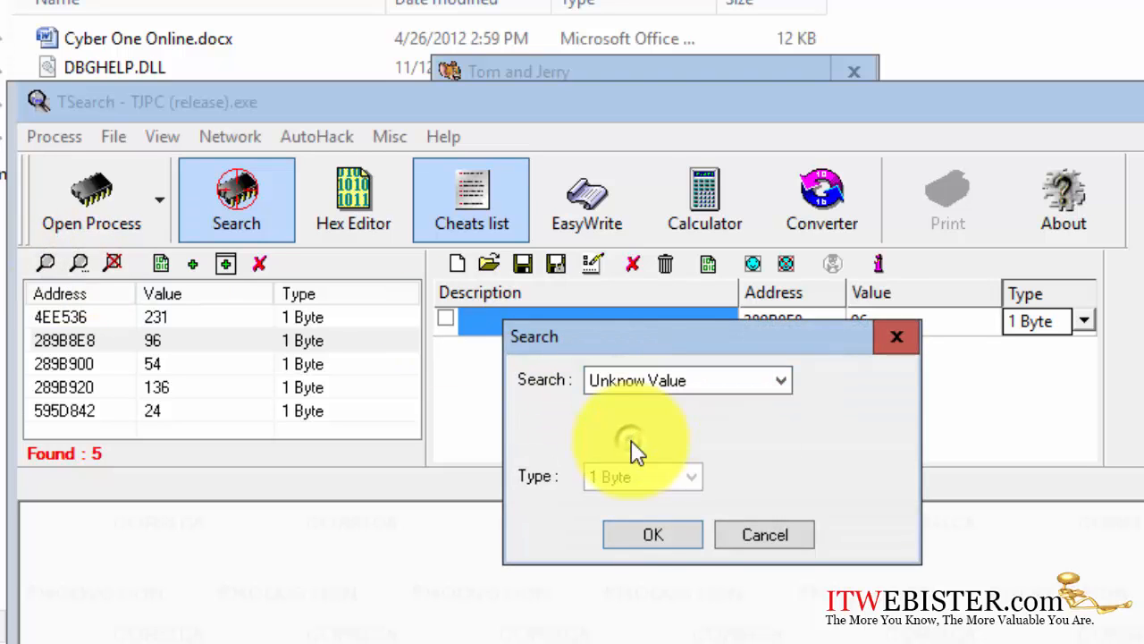
pyautogui.click(666, 541)
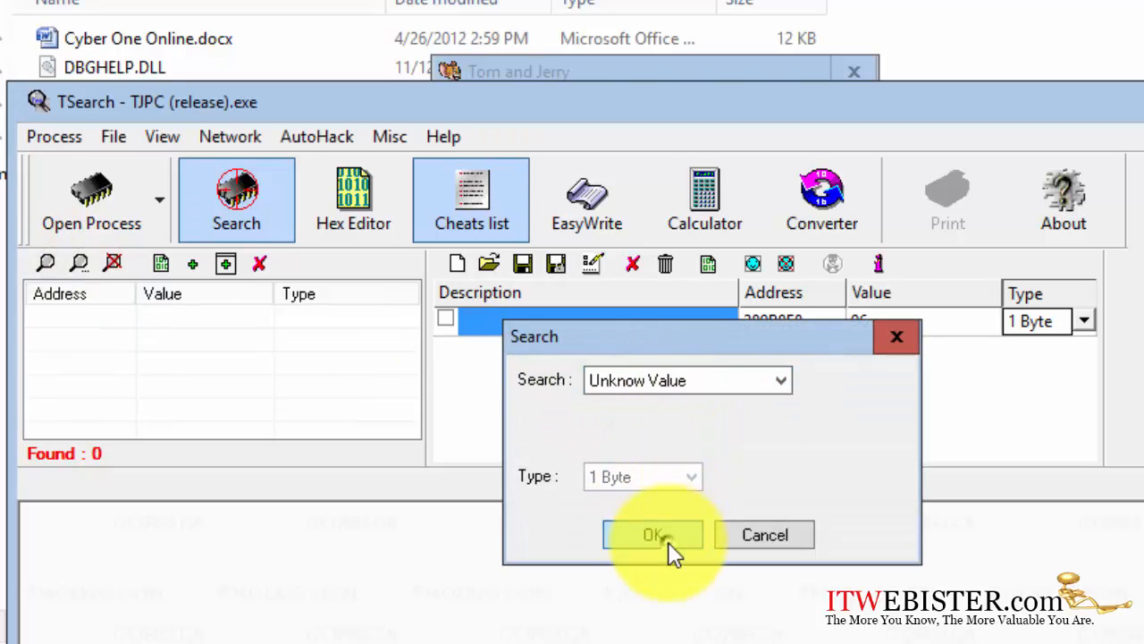
pyautogui.click(728, 406)
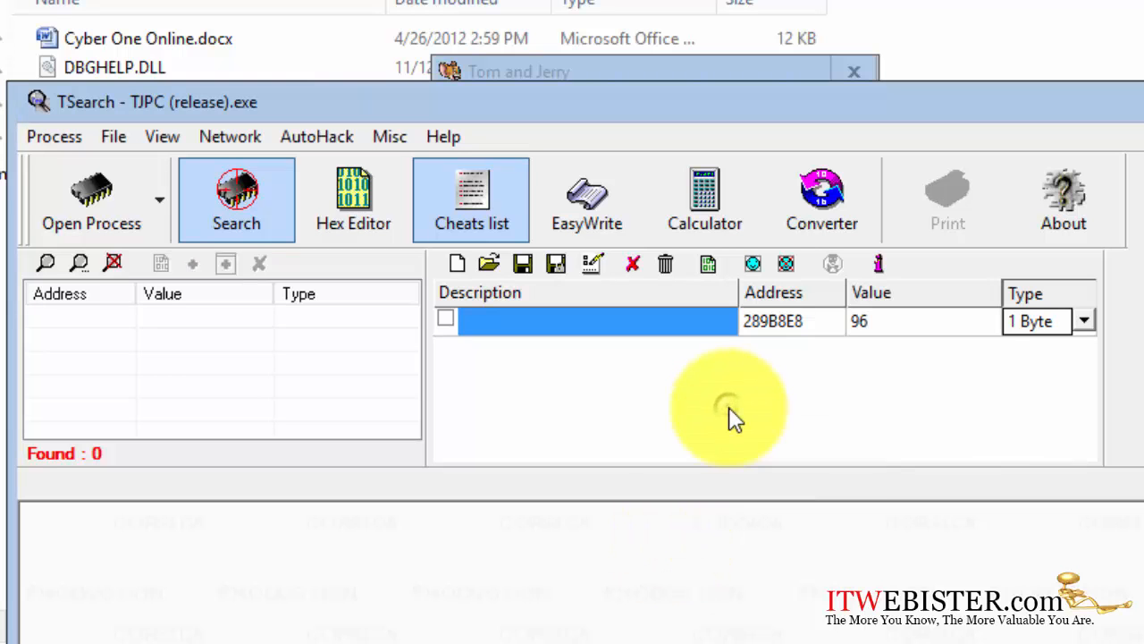
# Let Tom lose health in the game and filter the search in TSearch for 1 Byte values that have decreased.
pyautogui.click(788, 643)
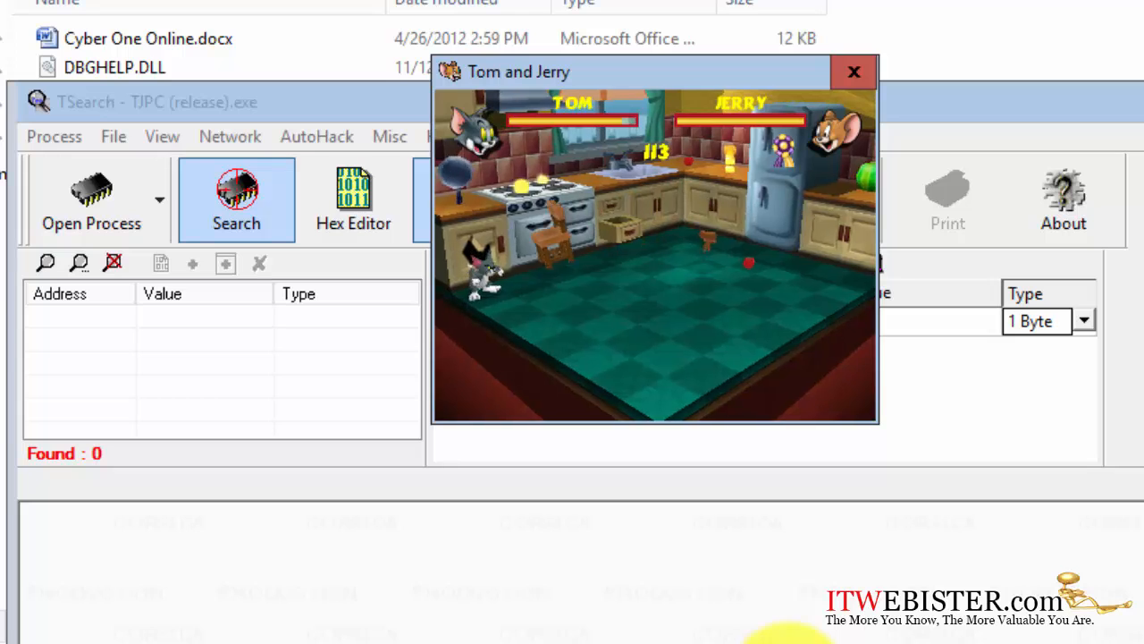
pyautogui.click(769, 636)
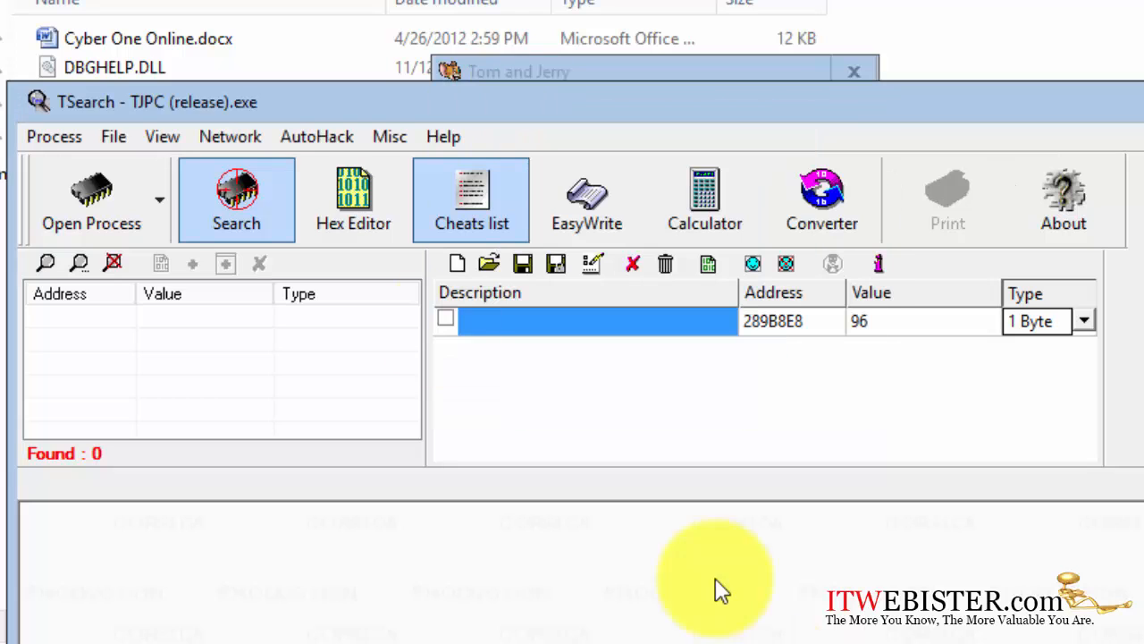
pyautogui.click(83, 264)
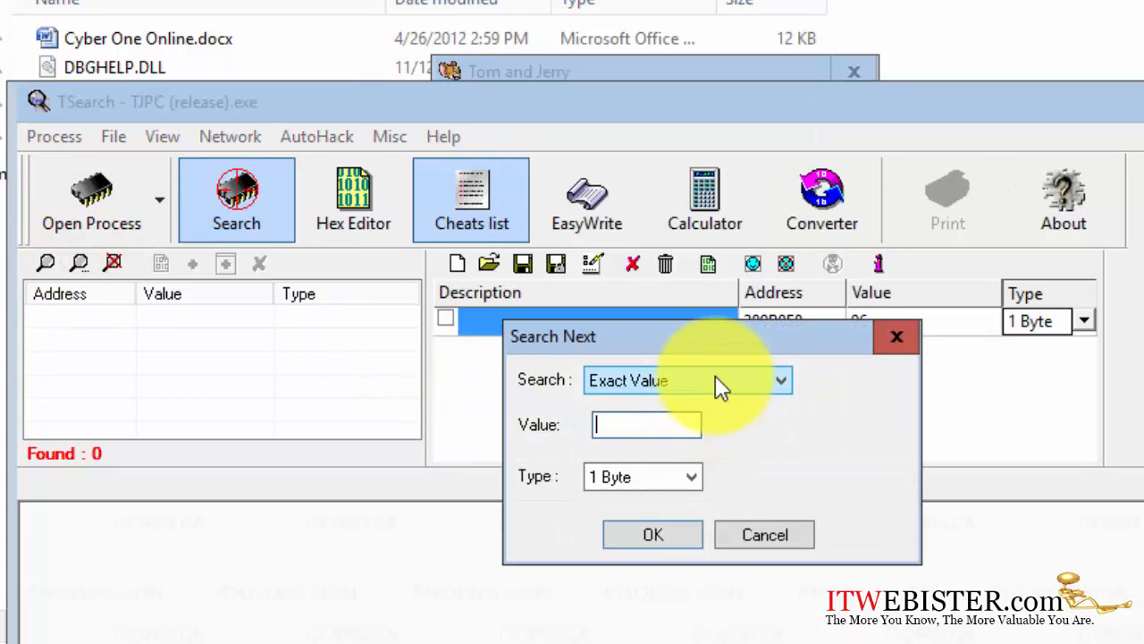
pyautogui.click(719, 385)
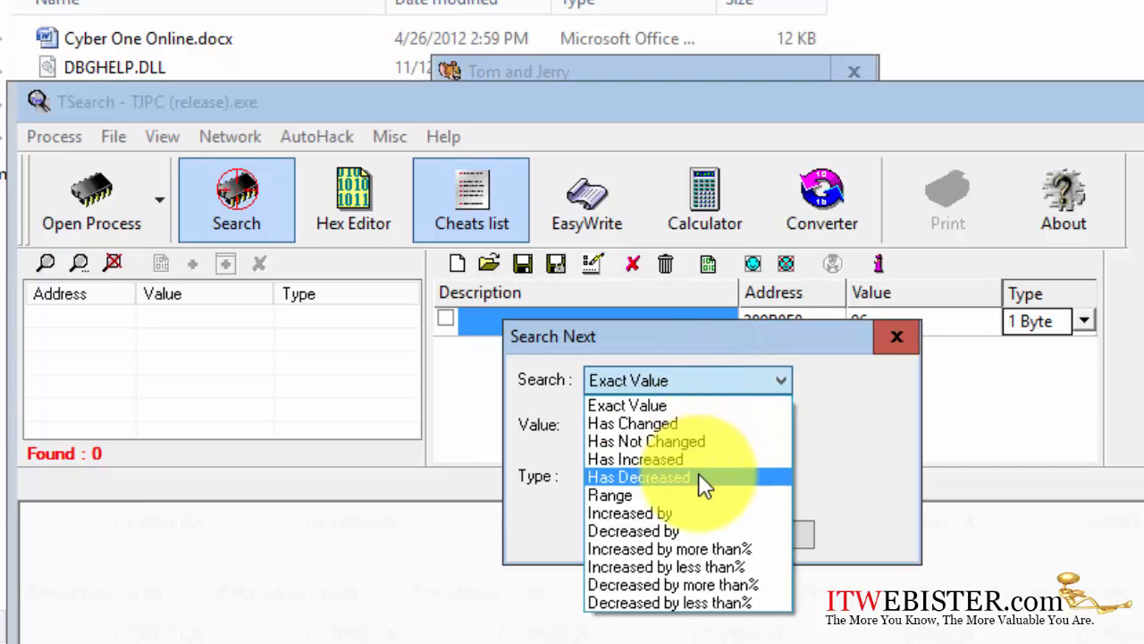
pyautogui.click(699, 476)
pyautogui.click(672, 534)
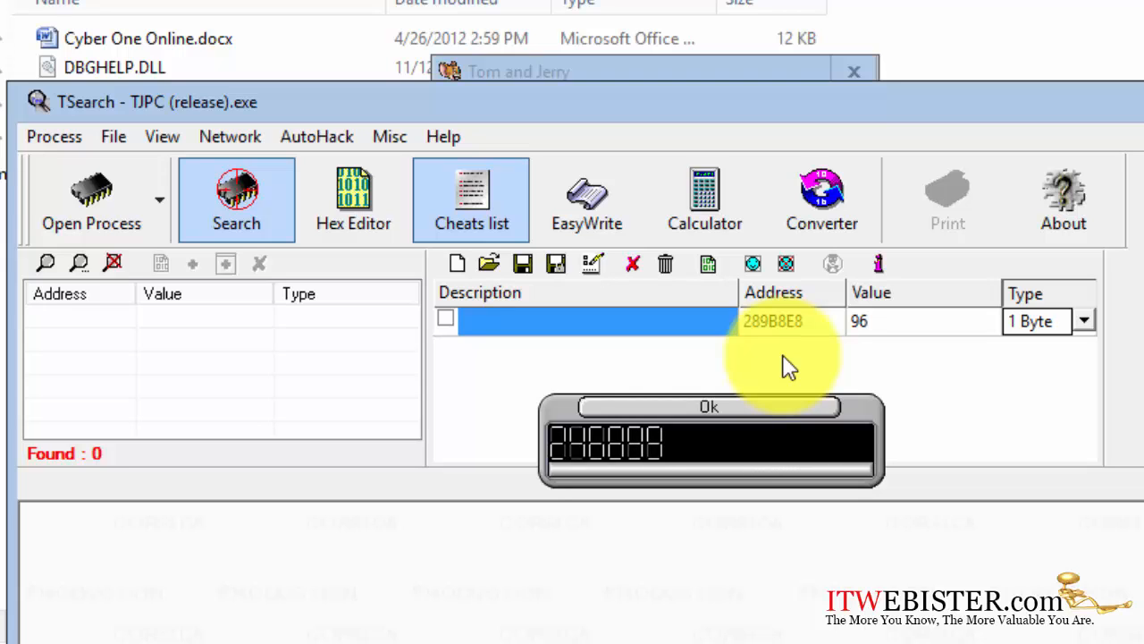
pyautogui.click(784, 408)
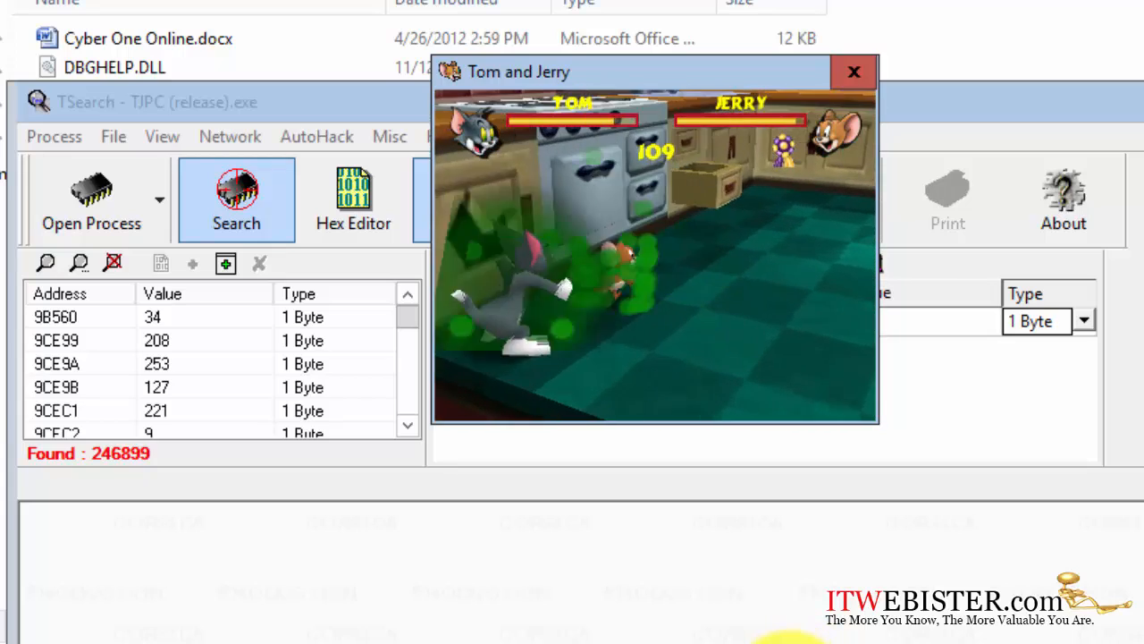
# Return to TSearch and narrow the results to decreased values with the data type changed to 2 Bytes.
pyautogui.hotkey('alt', 'Tab')
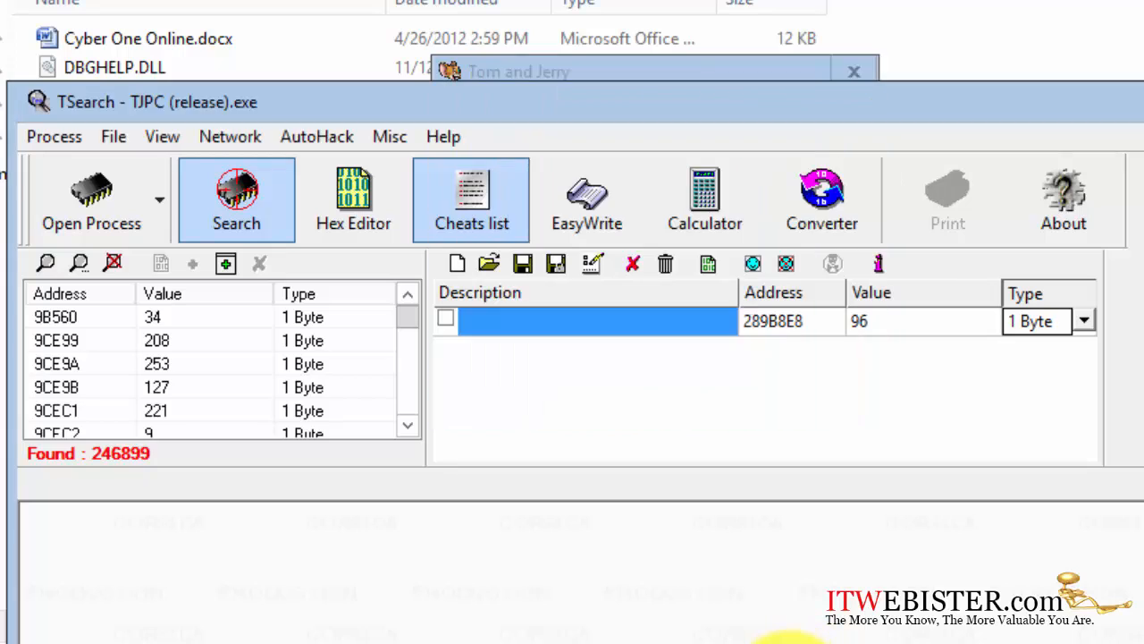
pyautogui.click(81, 264)
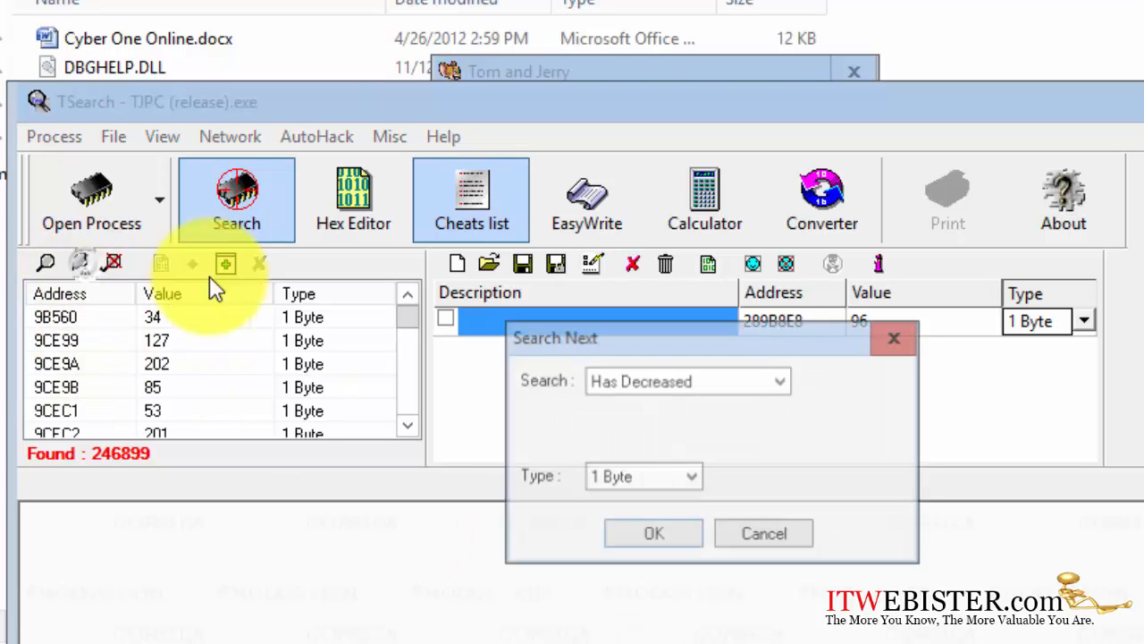
pyautogui.click(682, 483)
pyautogui.click(657, 515)
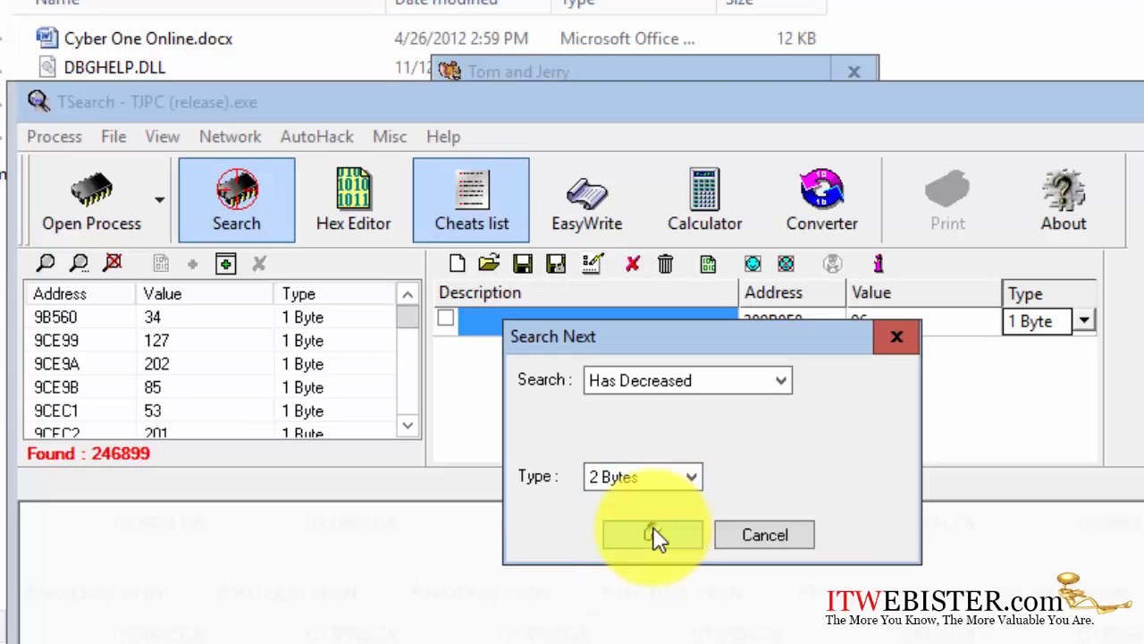
pyautogui.click(654, 529)
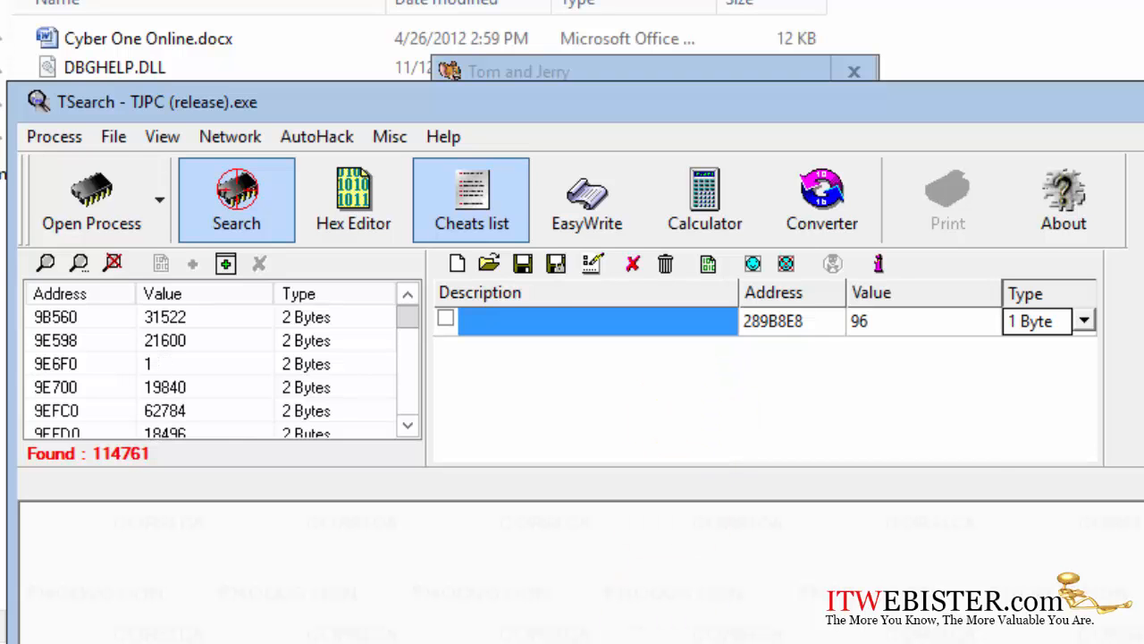
# Switch to the game so Tom loses more health, and filter the 2 Bytes results in TSearch for decreased values again.
pyautogui.hotkey('alt', 'Tab')
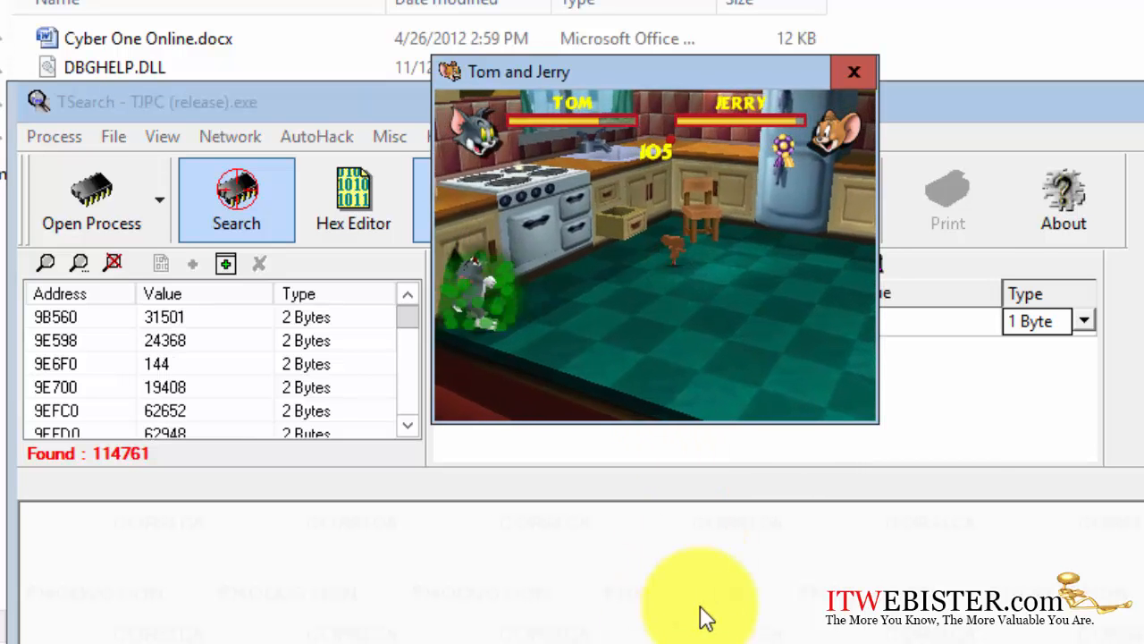
pyautogui.click(701, 608)
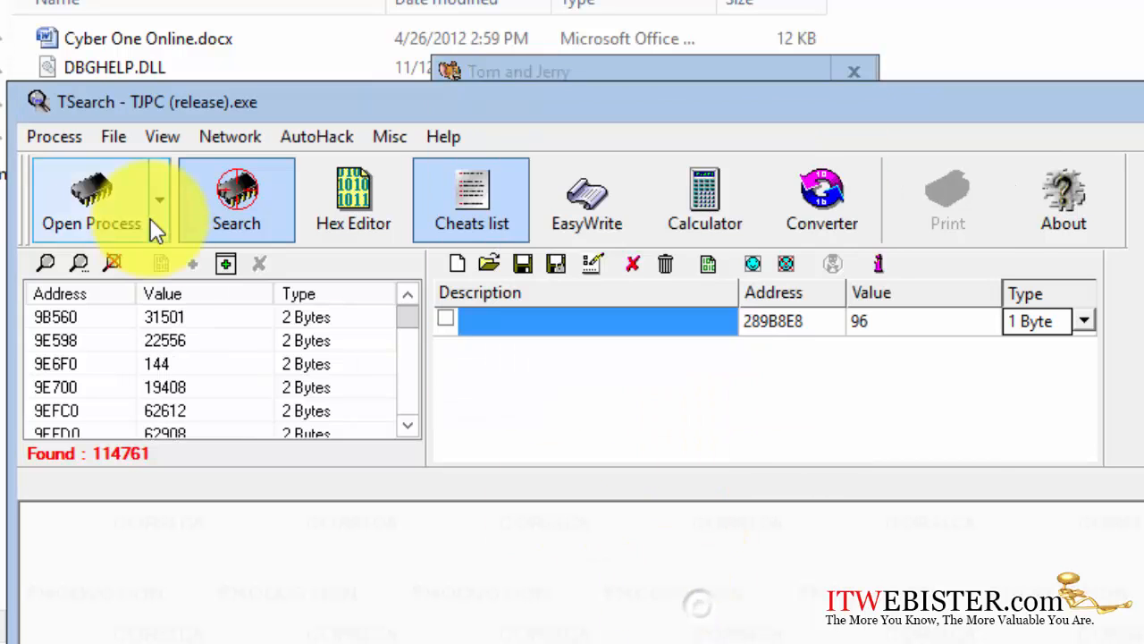
pyautogui.click(80, 263)
pyautogui.click(659, 552)
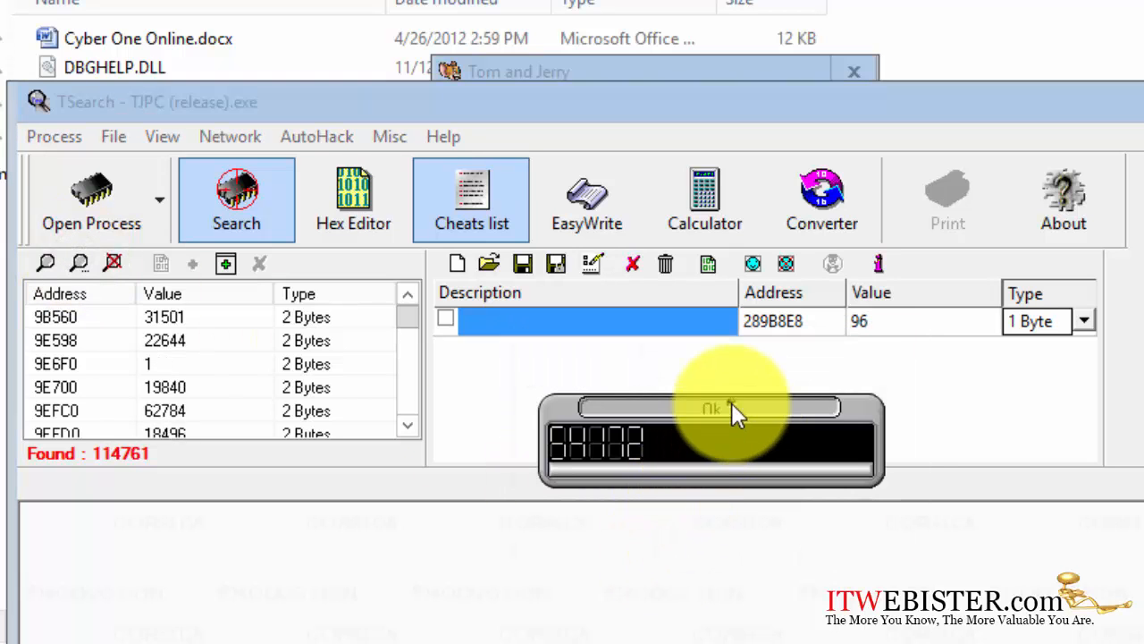
pyautogui.click(732, 410)
# Run another round of letting Tom take damage in the game and narrowing the 2 Bytes results in TSearch to decreased values.
pyautogui.click(740, 638)
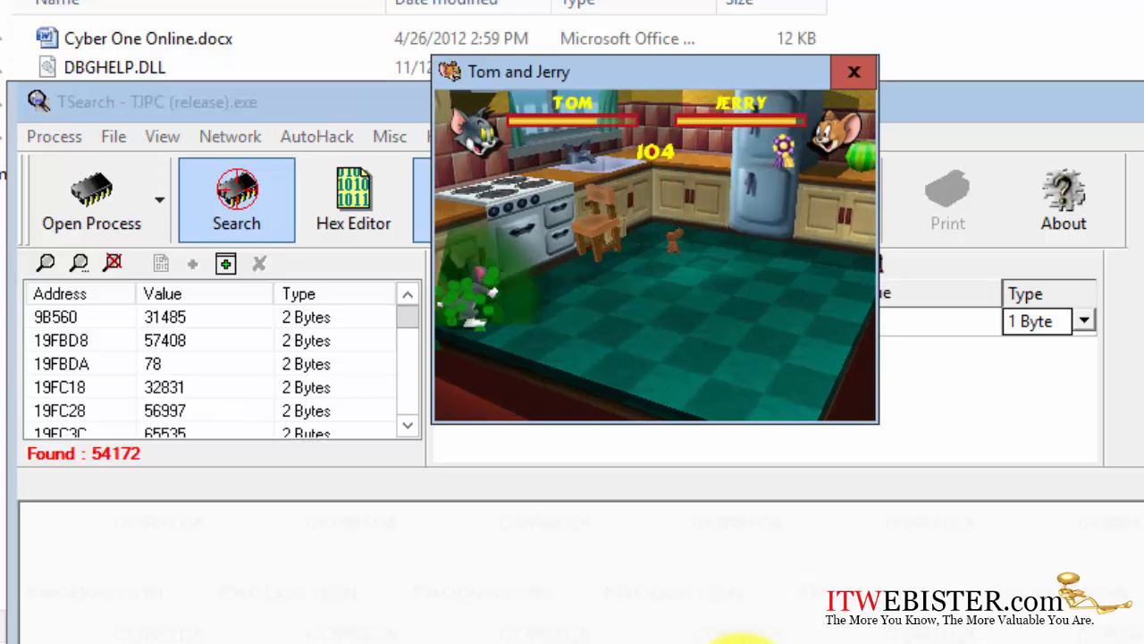
pyautogui.click(724, 638)
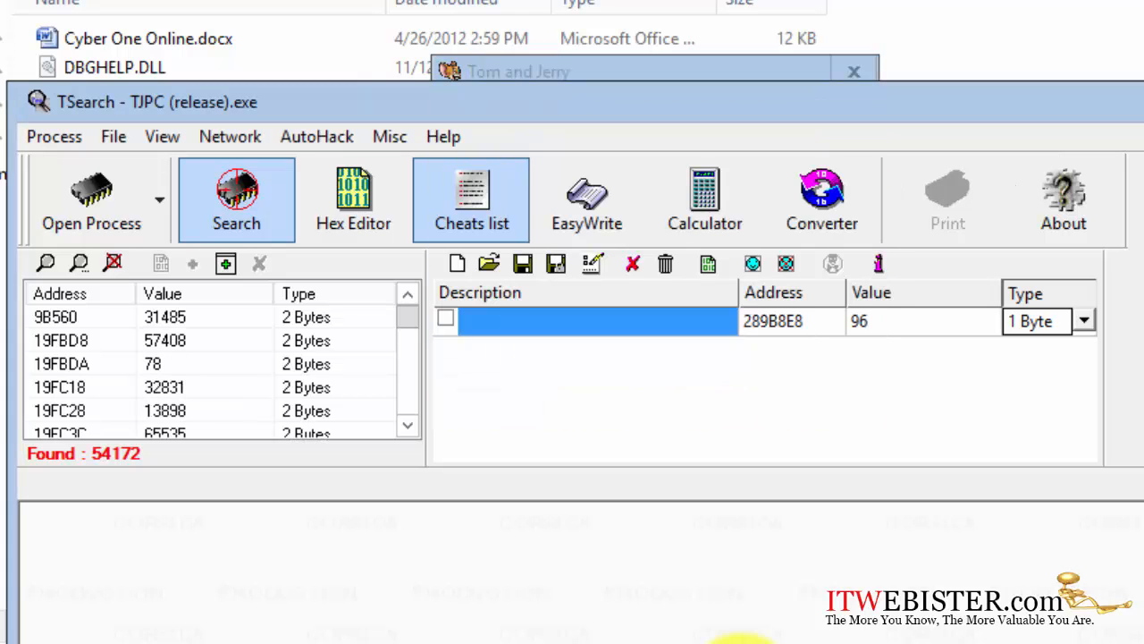
pyautogui.click(80, 265)
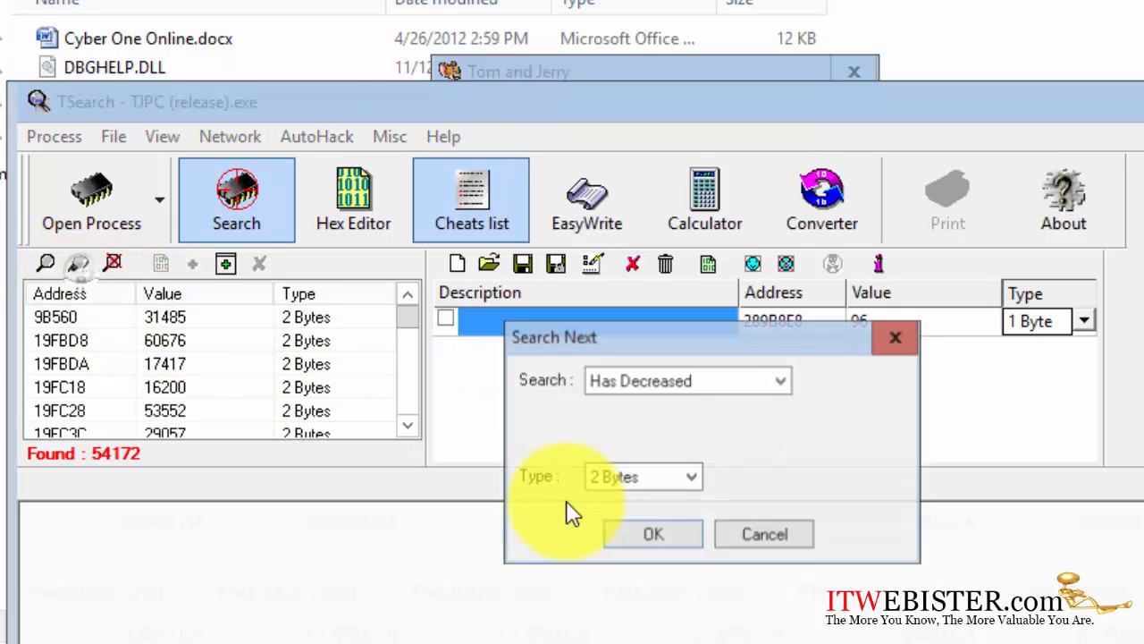
pyautogui.click(651, 535)
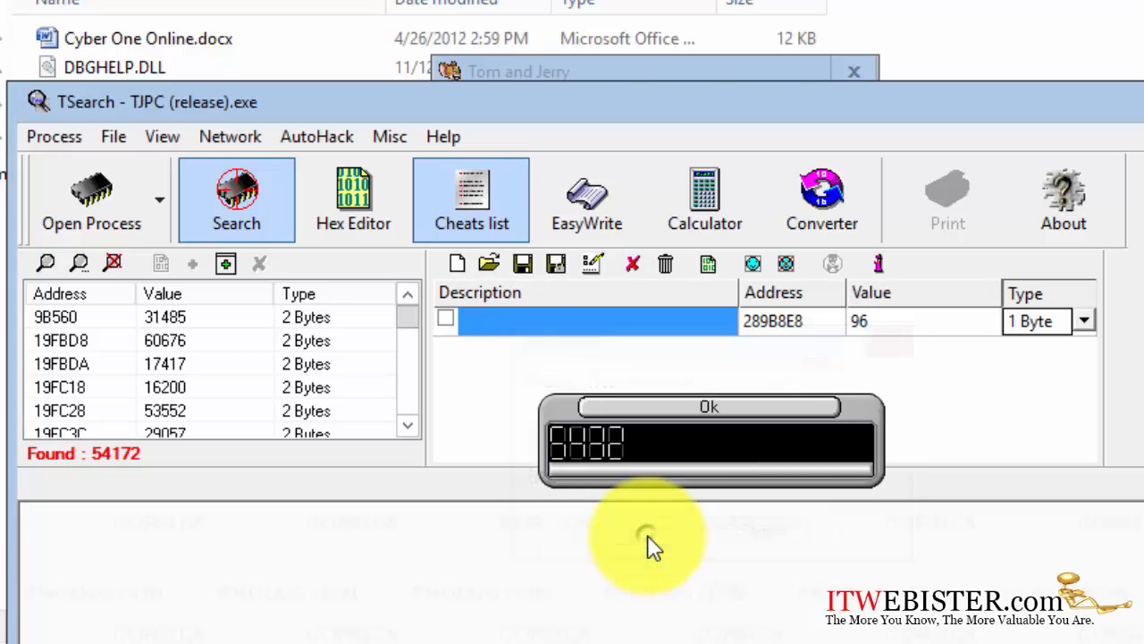
pyautogui.click(710, 403)
# Lower Tom's health once more in the game and repeat the Has Decreased search on the remaining 2 Bytes addresses in TSearch.
pyautogui.click(783, 642)
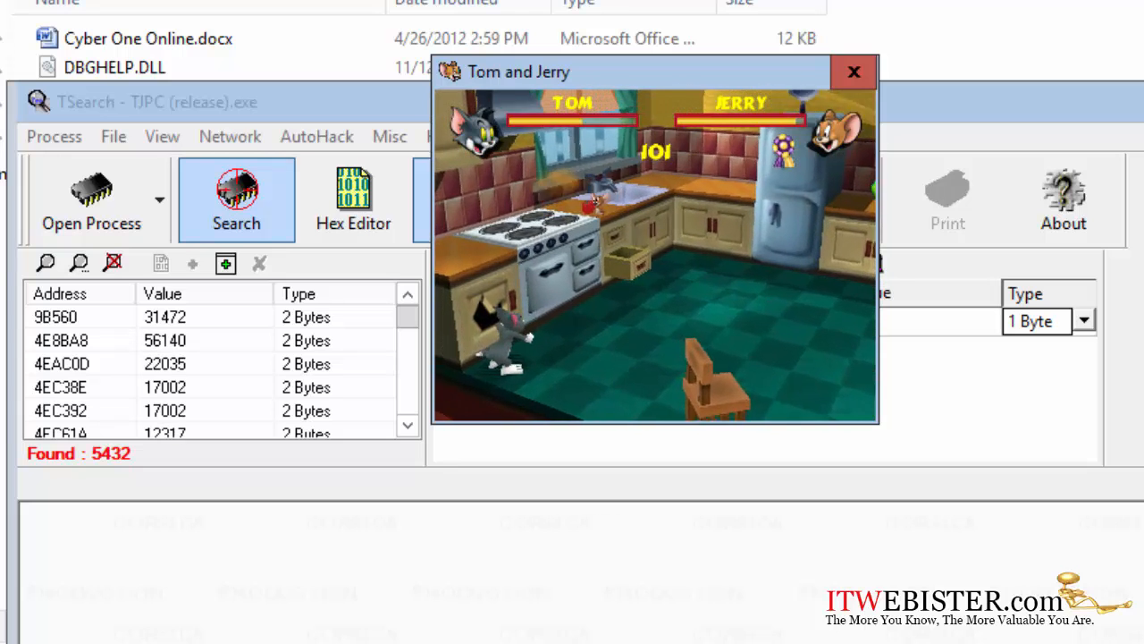
pyautogui.click(237, 382)
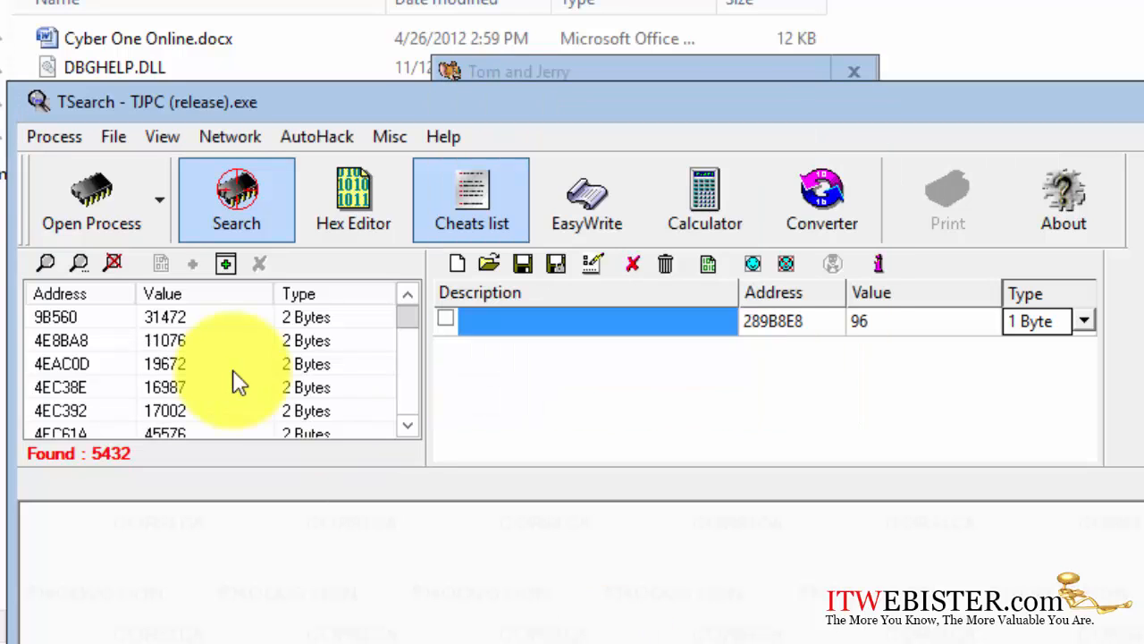
pyautogui.click(78, 263)
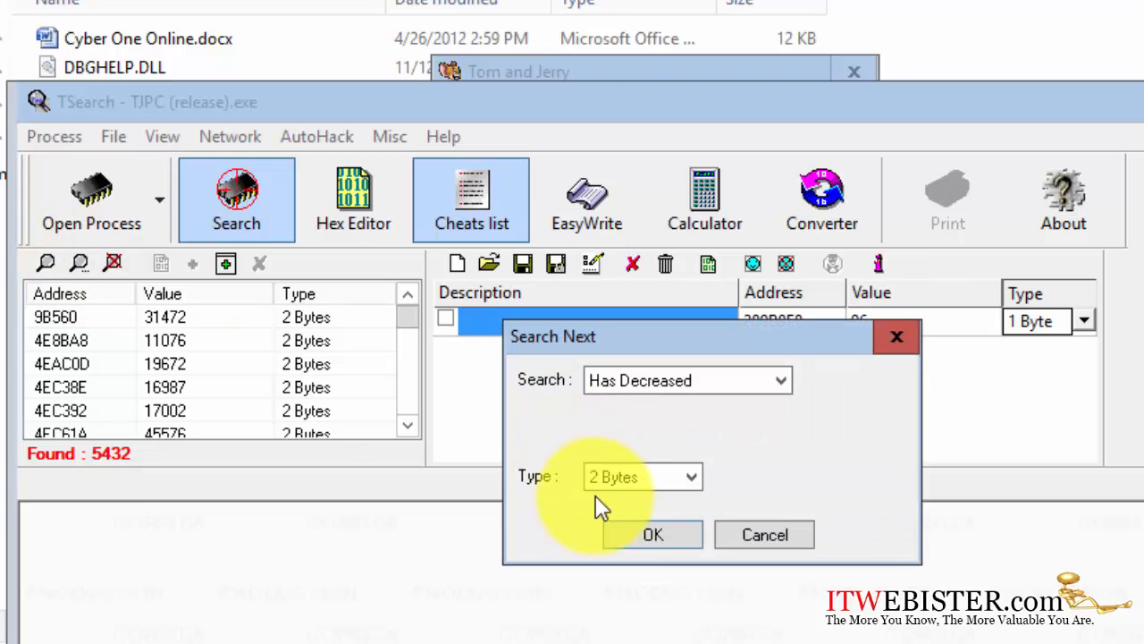
pyautogui.click(624, 531)
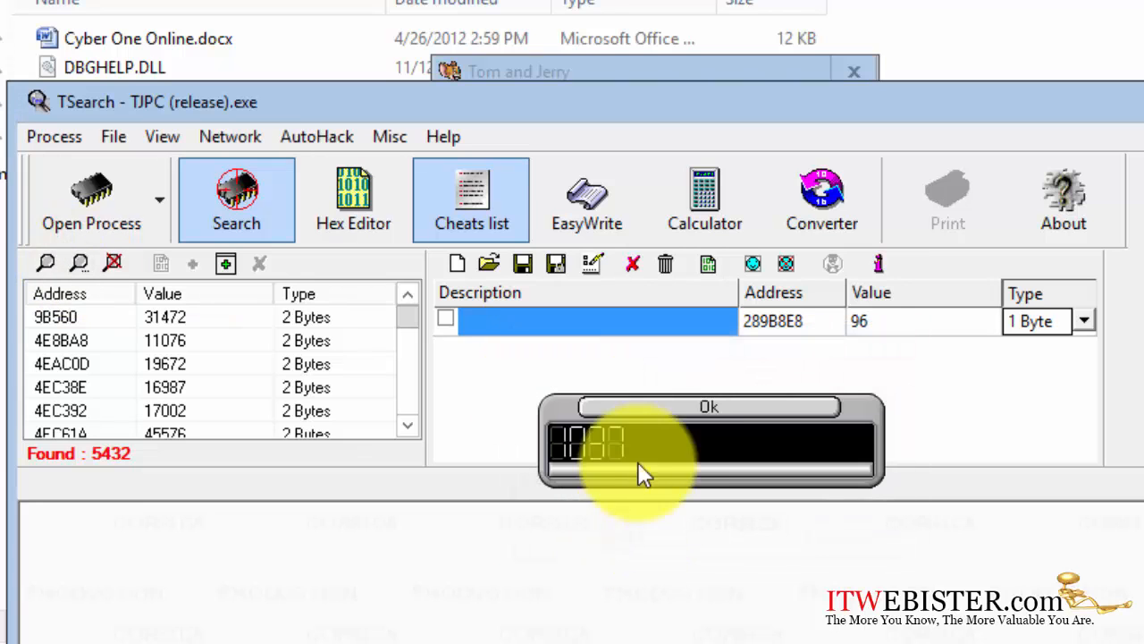
pyautogui.click(676, 408)
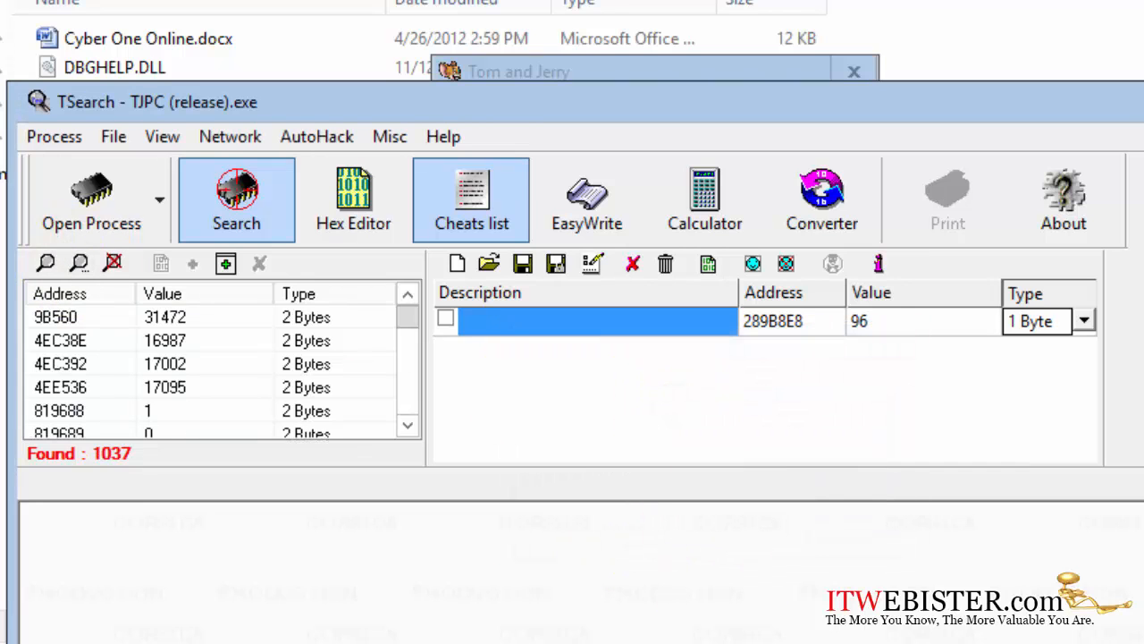
# Let Tom take more damage in the game and filter the 2 Bytes results in TSearch for decreased values.
pyautogui.click(686, 642)
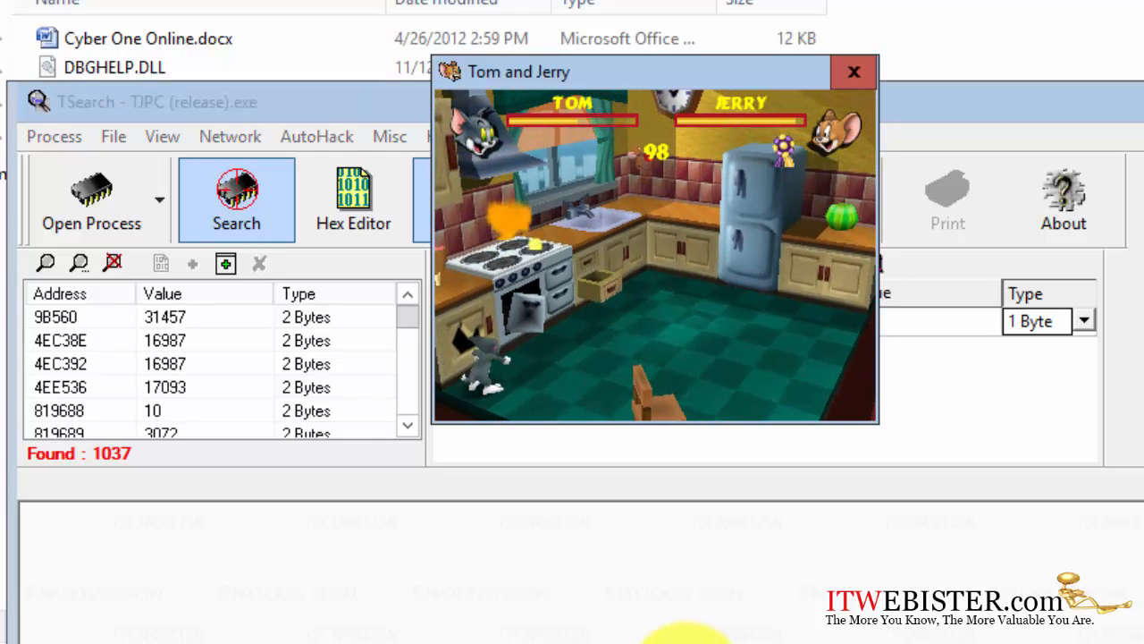
pyautogui.click(687, 643)
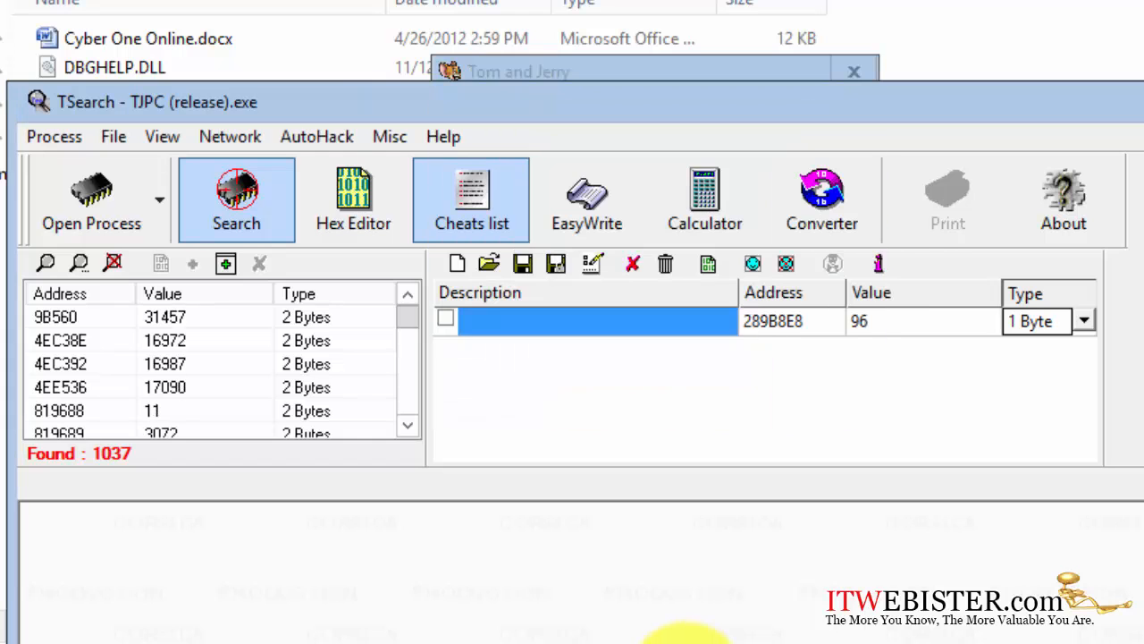
pyautogui.click(79, 263)
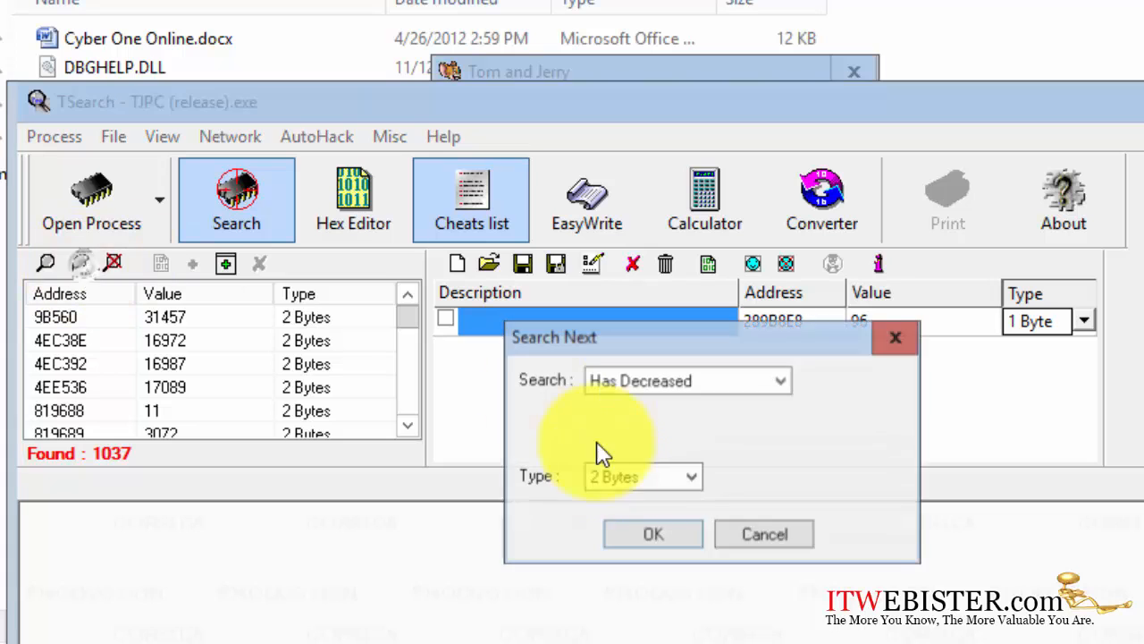
pyautogui.click(688, 553)
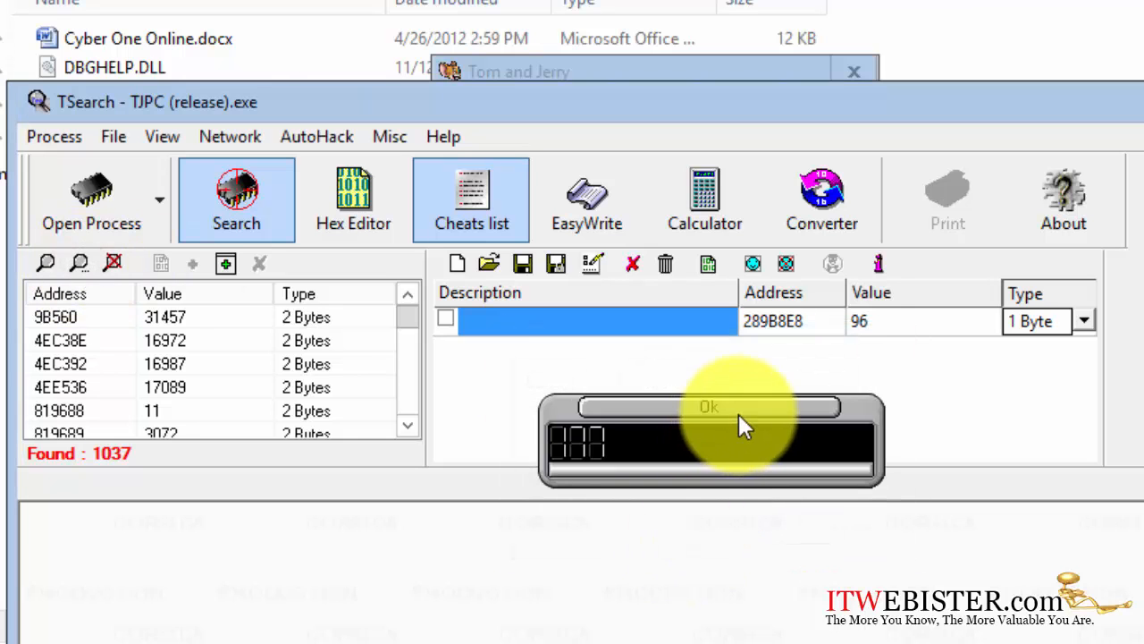
# Lower Tom's health again in the game and narrow the remaining 2 Bytes addresses in TSearch with Has Decreased.
pyautogui.click(764, 640)
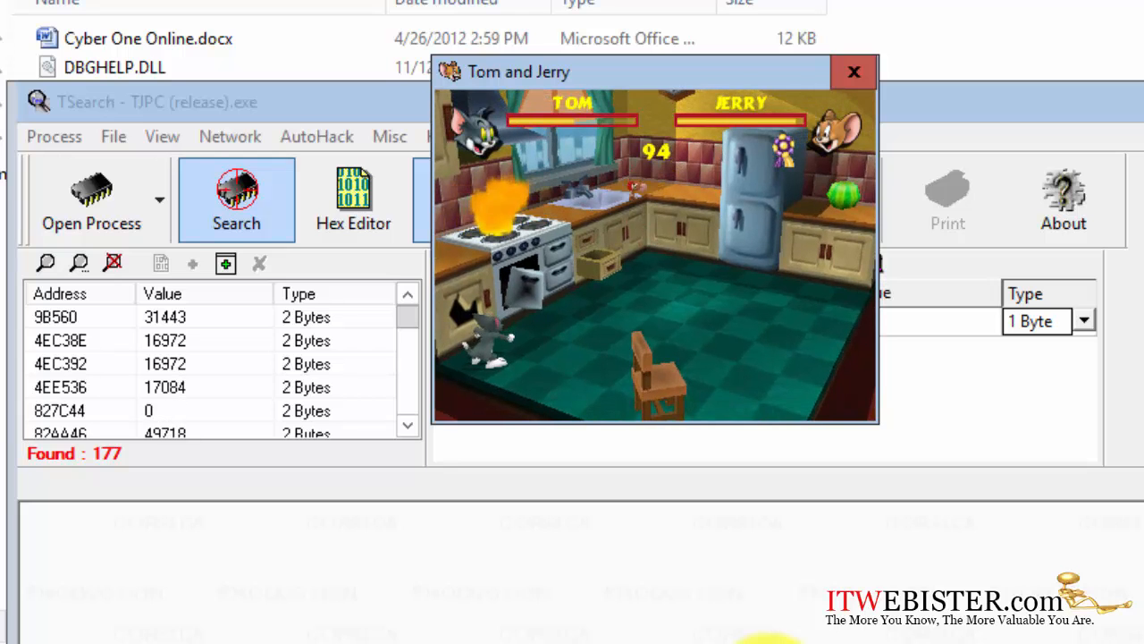
pyautogui.click(265, 324)
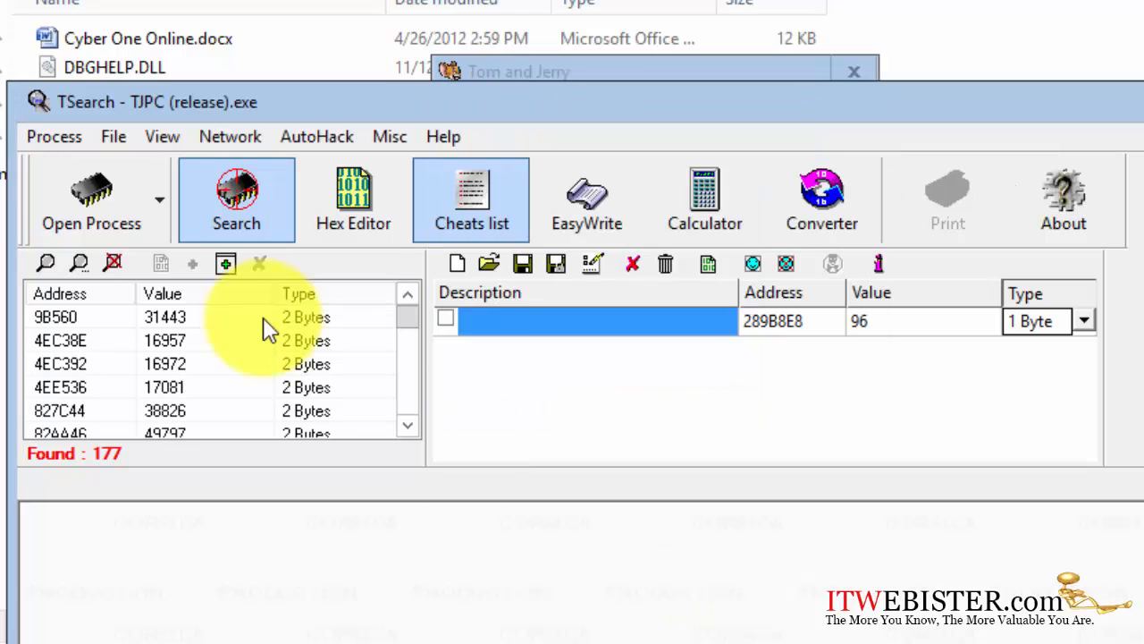
pyautogui.click(80, 265)
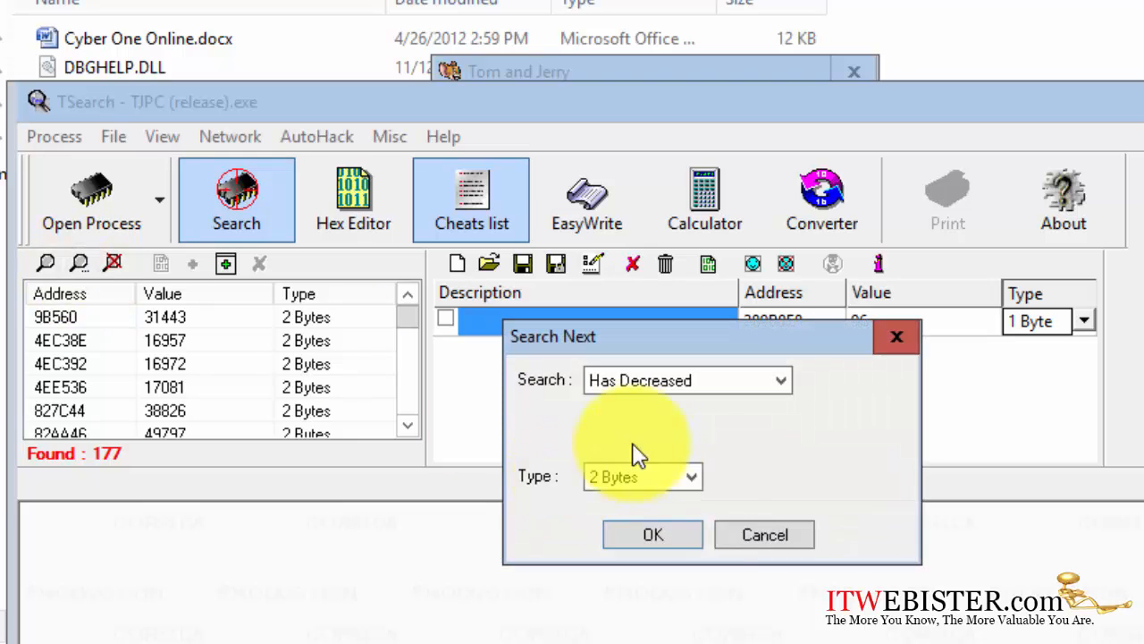
pyautogui.click(688, 536)
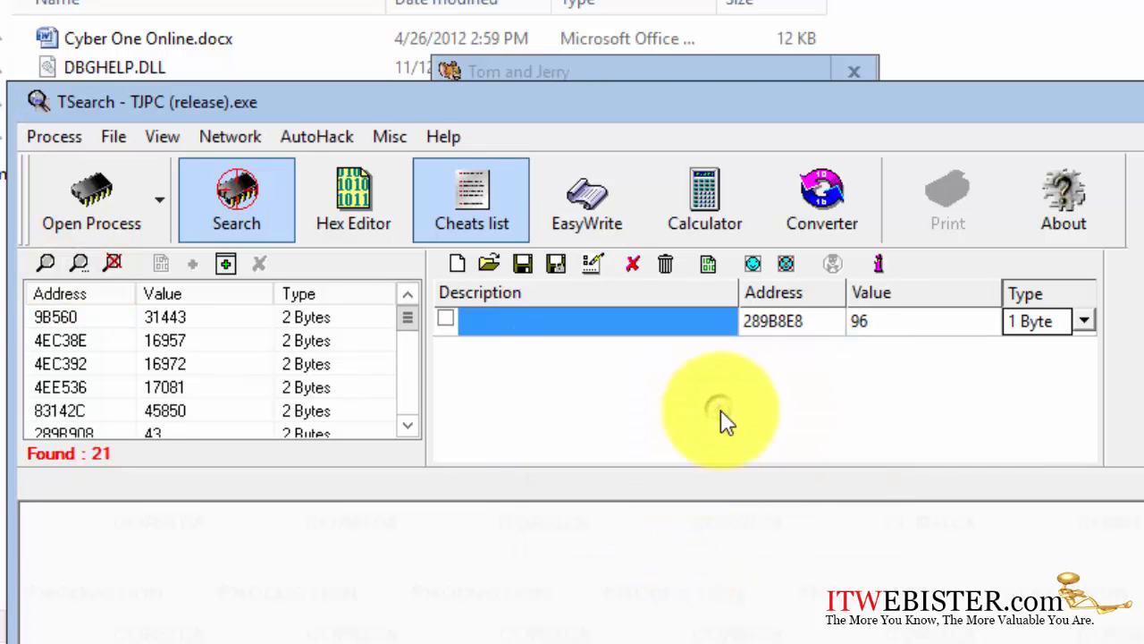
# Switch to the game for another drop in Tom's health, and repeat the 2 Bytes decreased-value search in TSearch.
pyautogui.click(776, 642)
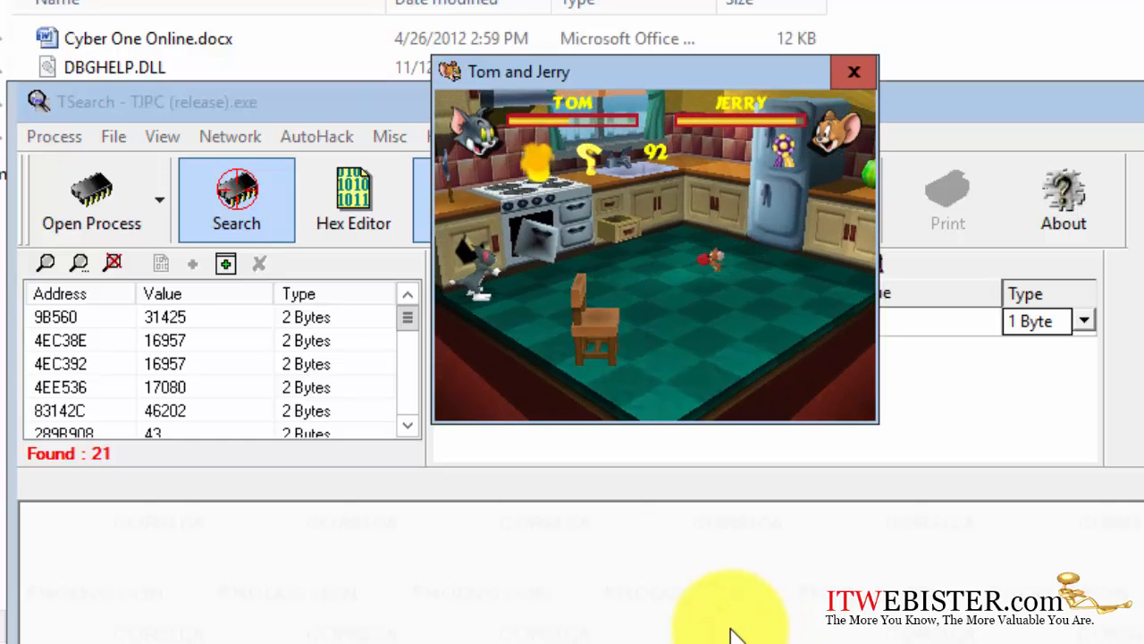
pyautogui.click(731, 634)
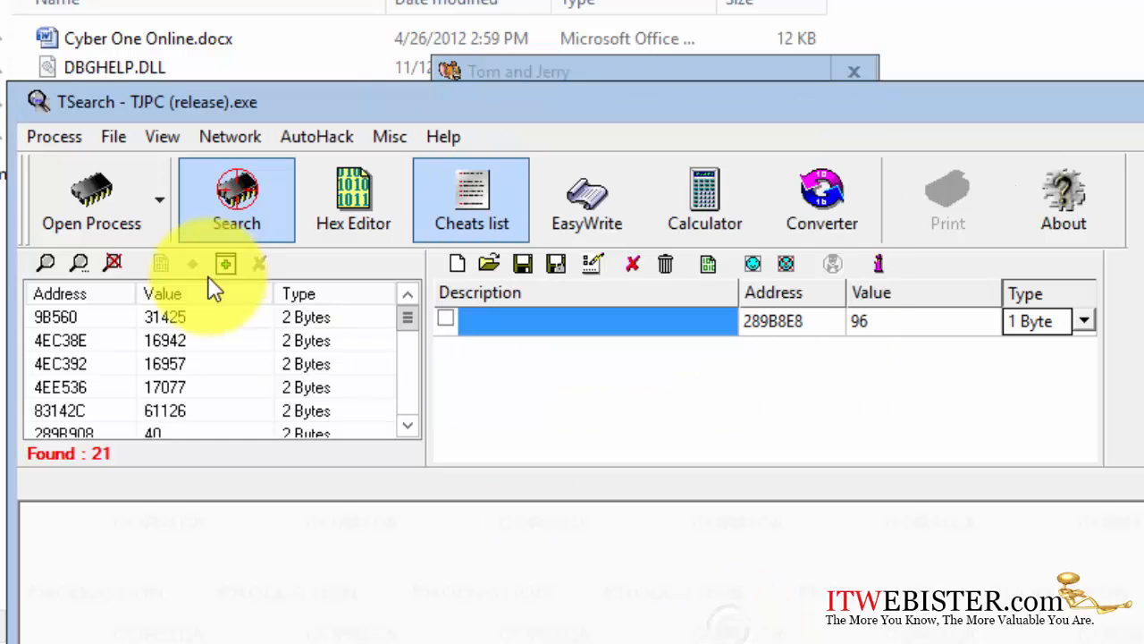
pyautogui.click(82, 263)
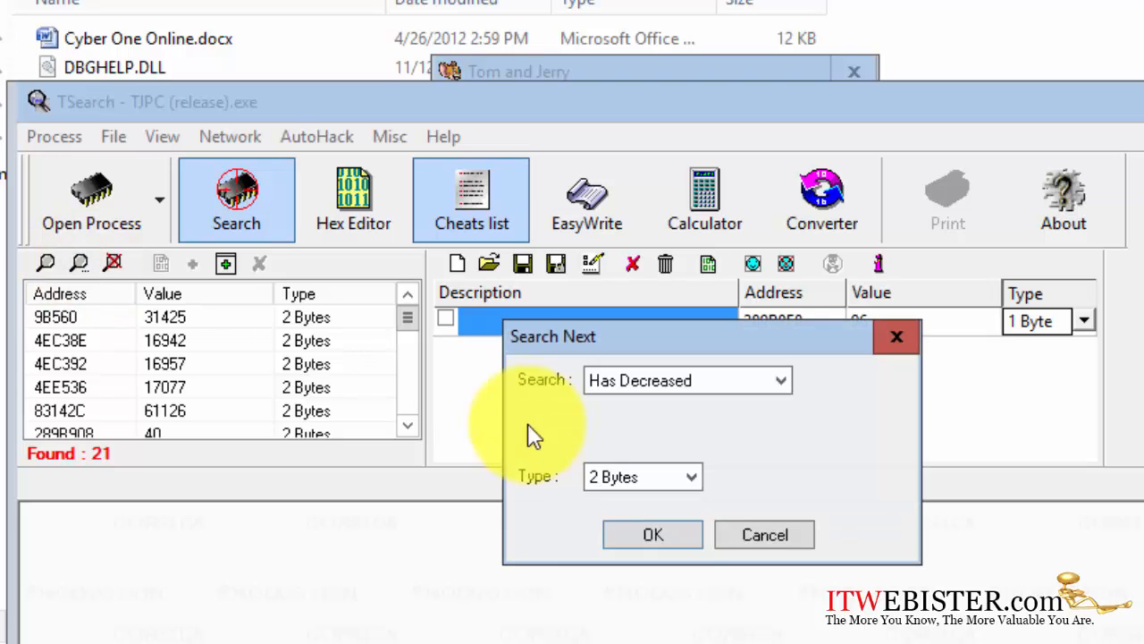
pyautogui.click(661, 534)
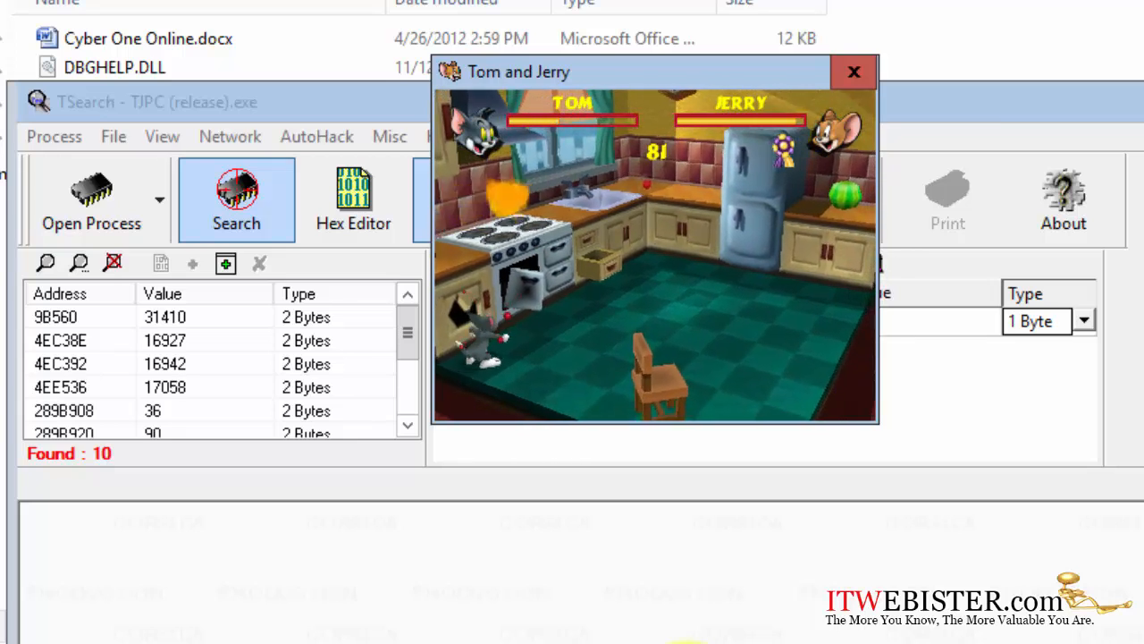
# Return to TSearch from the game and run one more Has Decreased search on the 2 Bytes results.
pyautogui.click(230, 406)
pyautogui.click(75, 259)
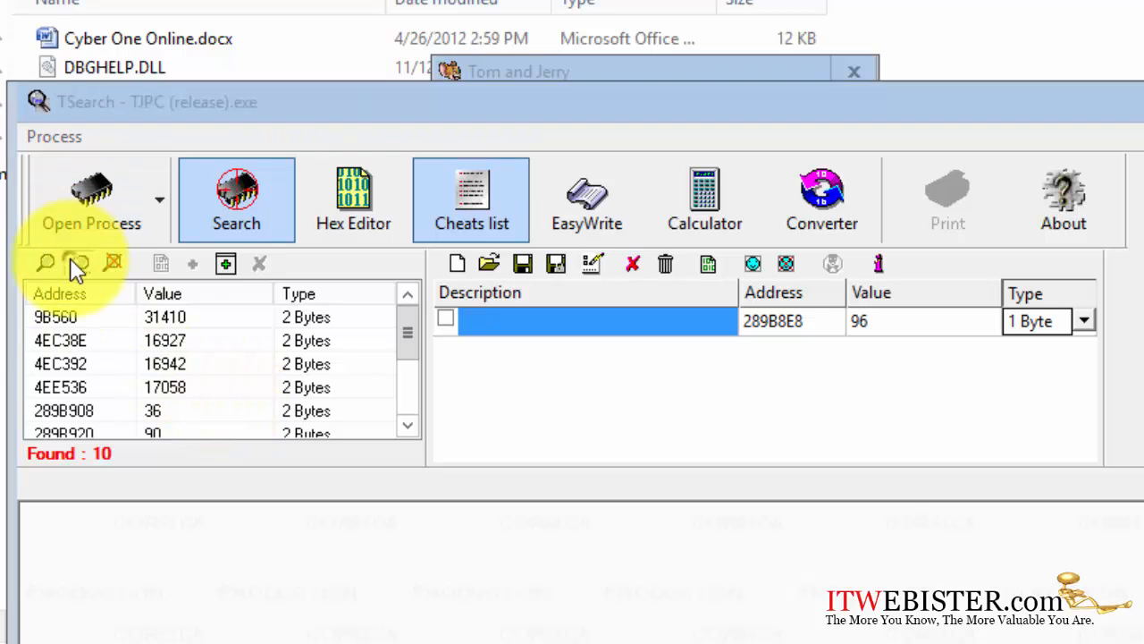
pyautogui.click(653, 534)
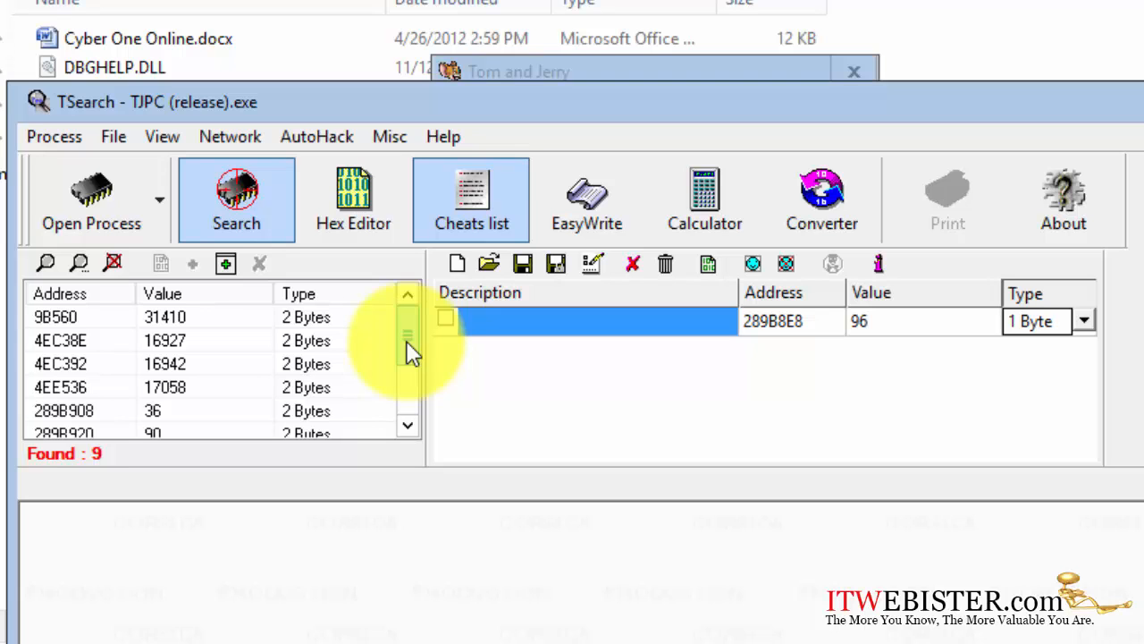
# Add the found addresses 289B908, 289B920 and 289B940 to the cheats list.
pyautogui.moveTo(408, 354); pyautogui.dragTo(408, 301)
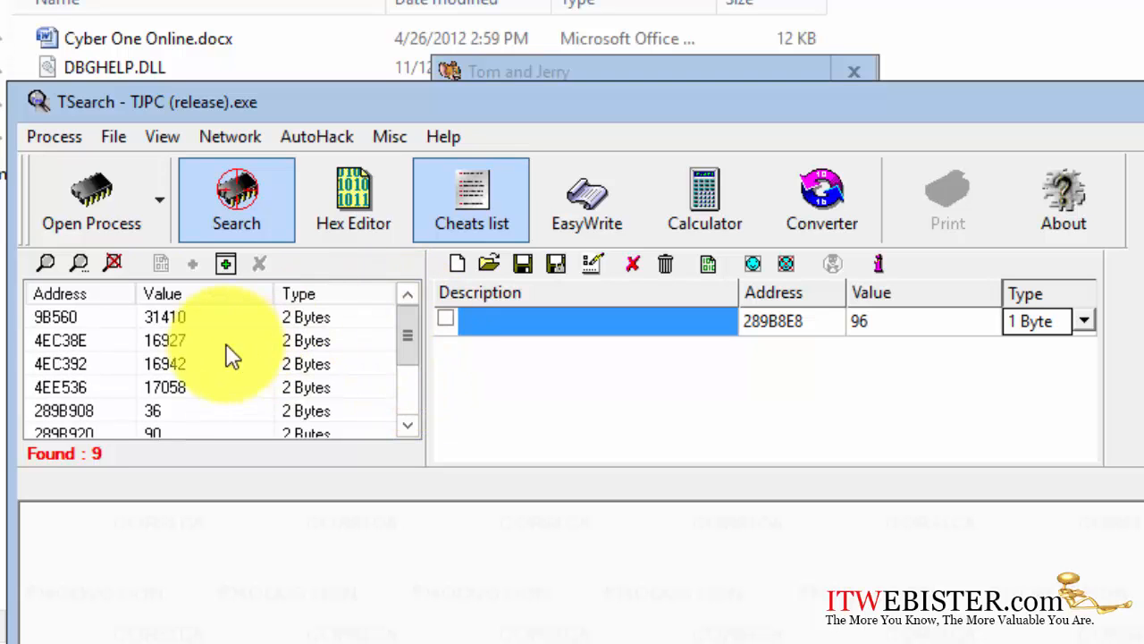
pyautogui.click(410, 424)
pyautogui.click(410, 423)
pyautogui.click(410, 423)
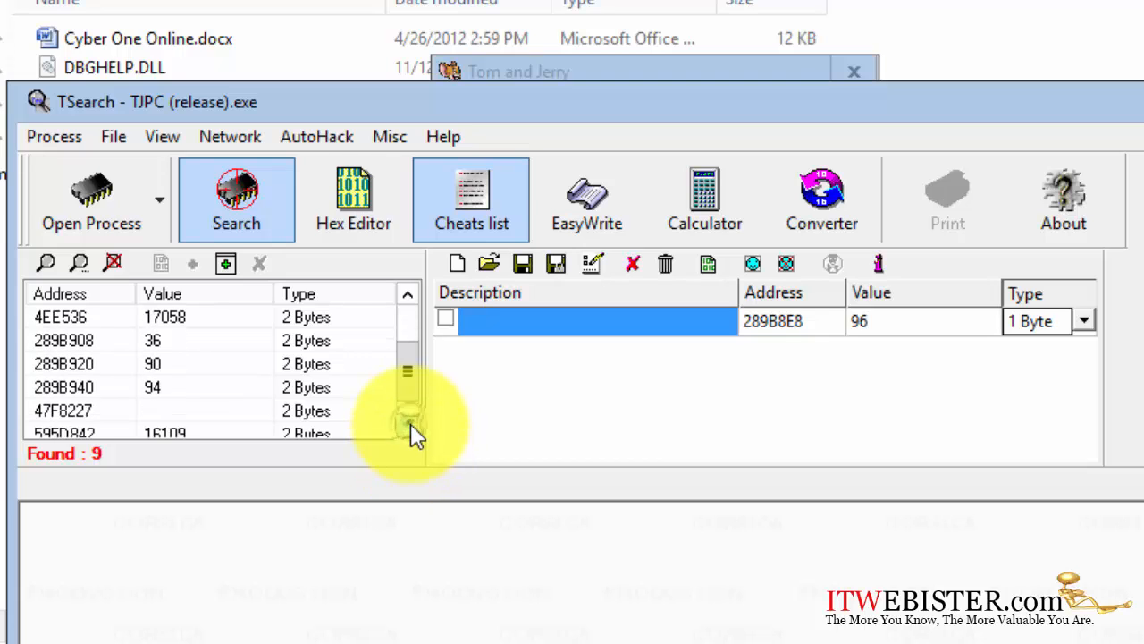
pyautogui.click(410, 423)
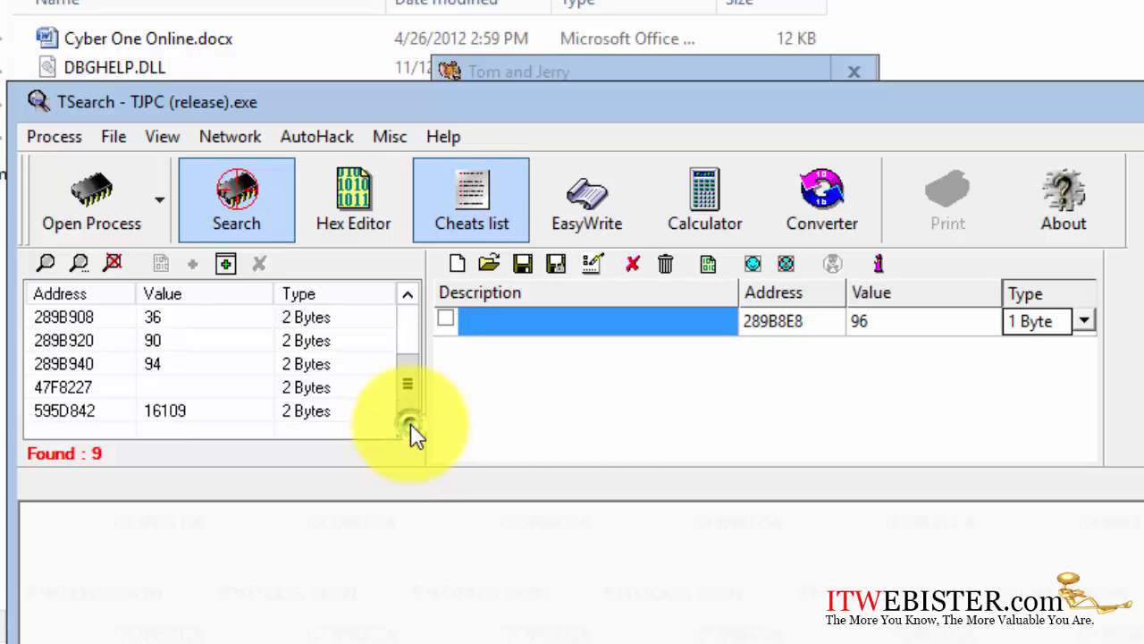
pyautogui.doubleClick(174, 321)
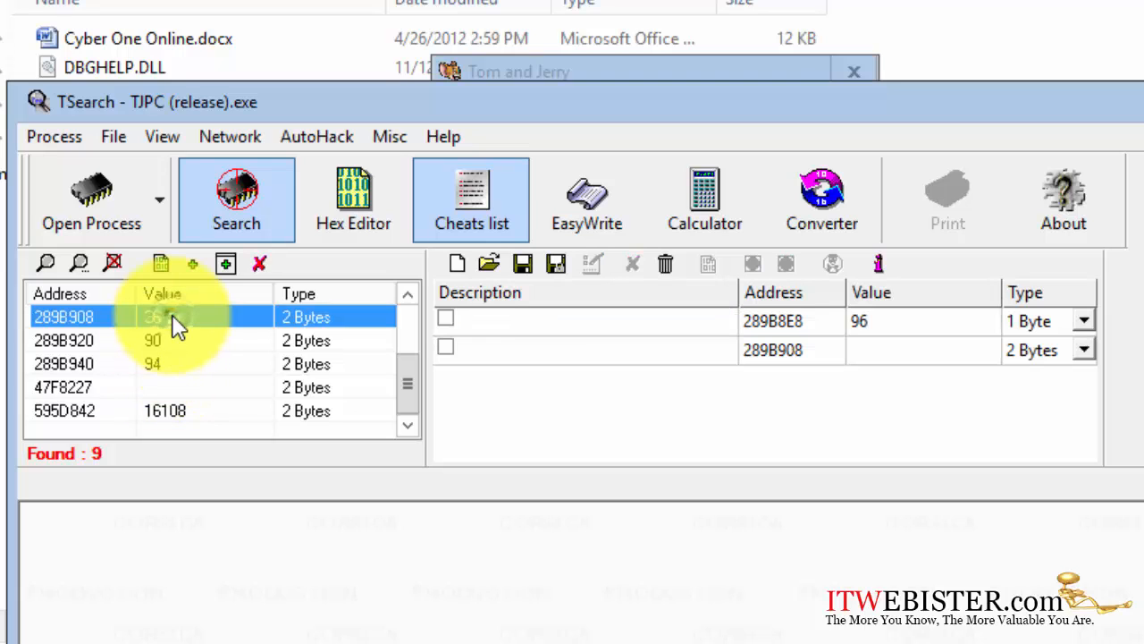
pyautogui.doubleClick(170, 341)
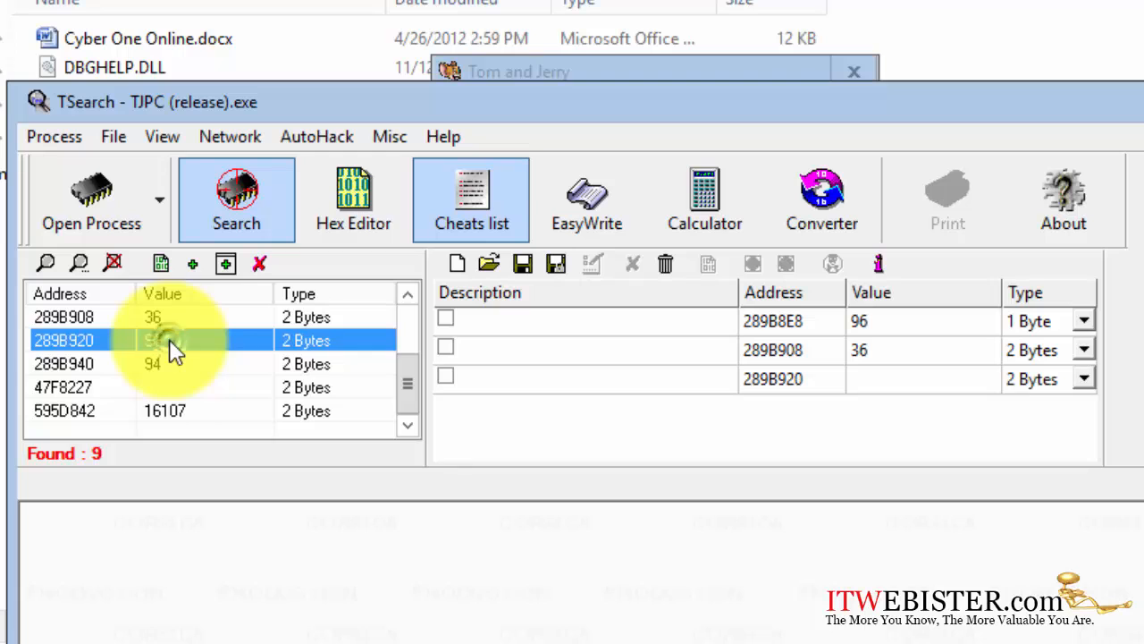
pyautogui.doubleClick(170, 364)
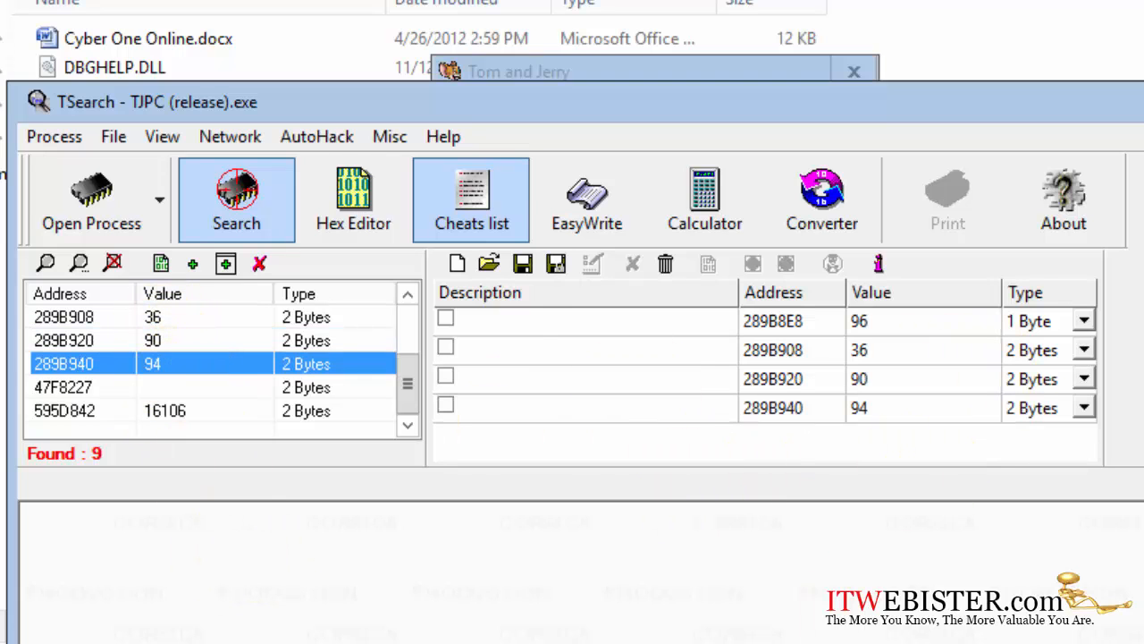
# Alternate between lowering Tom's health in the game and freezing addresses 289B920, 289B940 and 289B908 in the cheats list.
pyautogui.hotkey('alt', 'Tab')
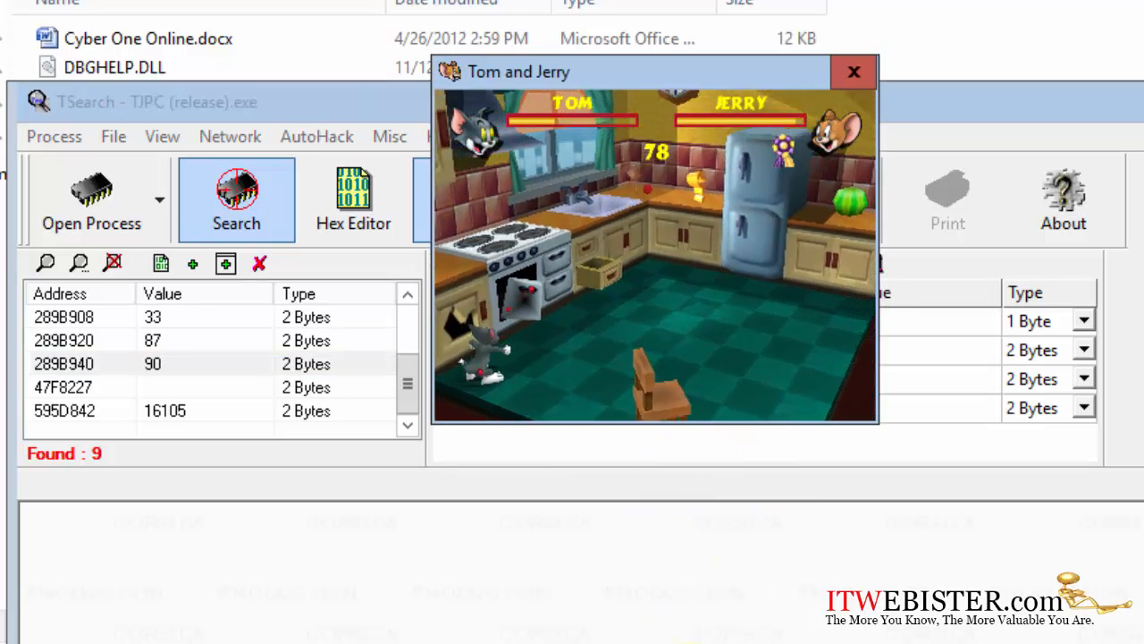
pyautogui.click(731, 636)
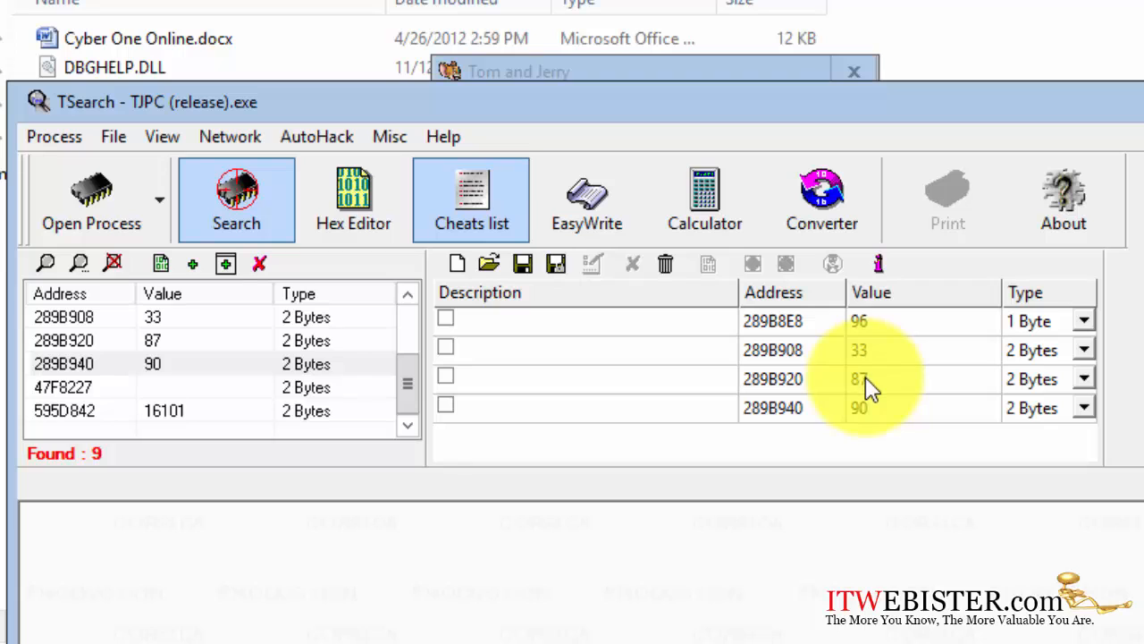
pyautogui.click(446, 377)
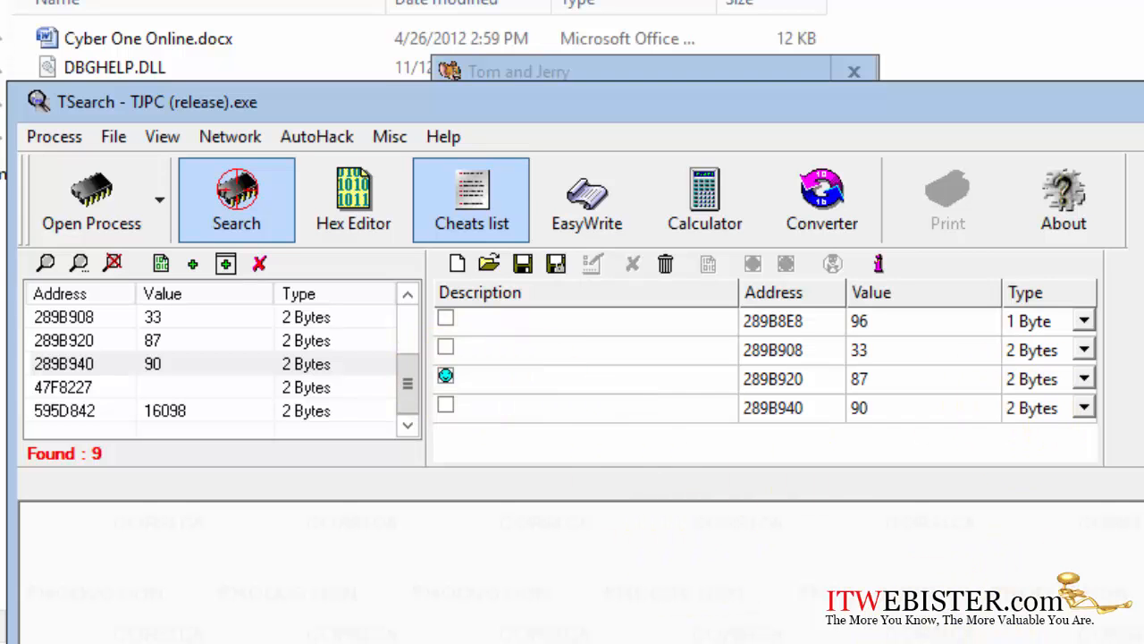
pyautogui.click(783, 615)
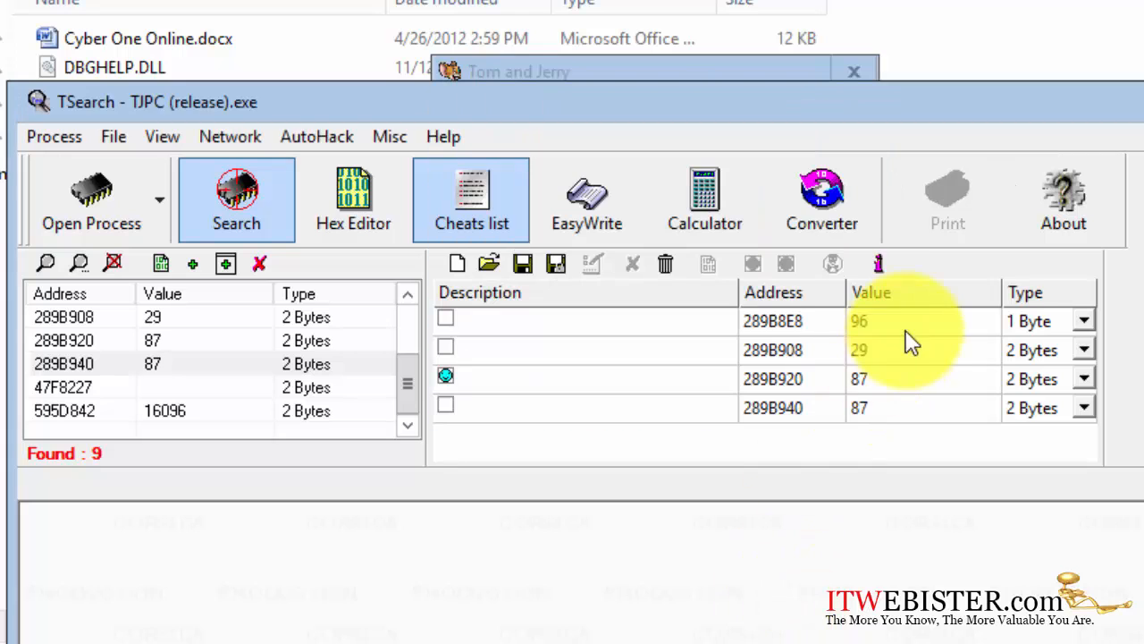
pyautogui.click(445, 404)
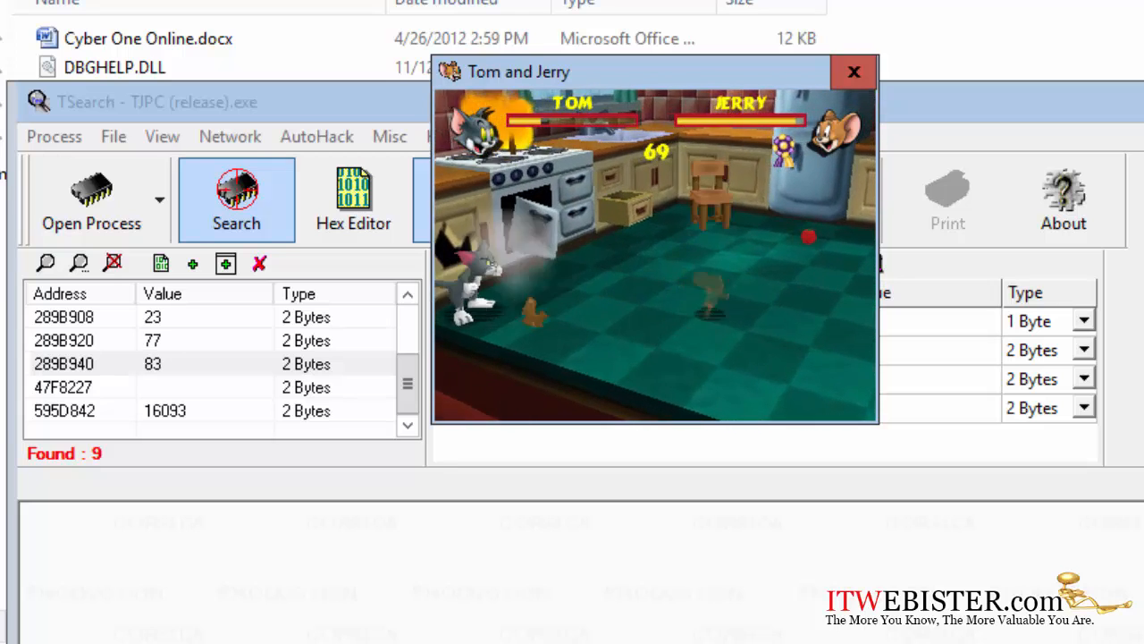
pyautogui.hotkey('alt', 'Tab')
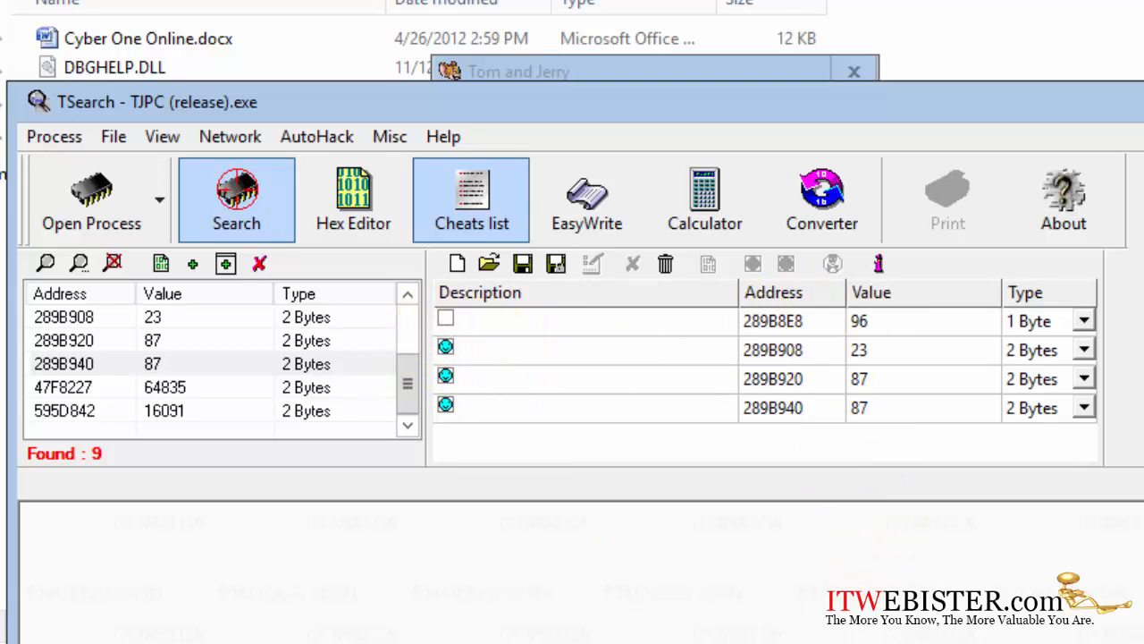
# Test the frozen addresses in the game, and narrow the TSearch results again to decreased 2 Bytes values.
pyautogui.click(808, 643)
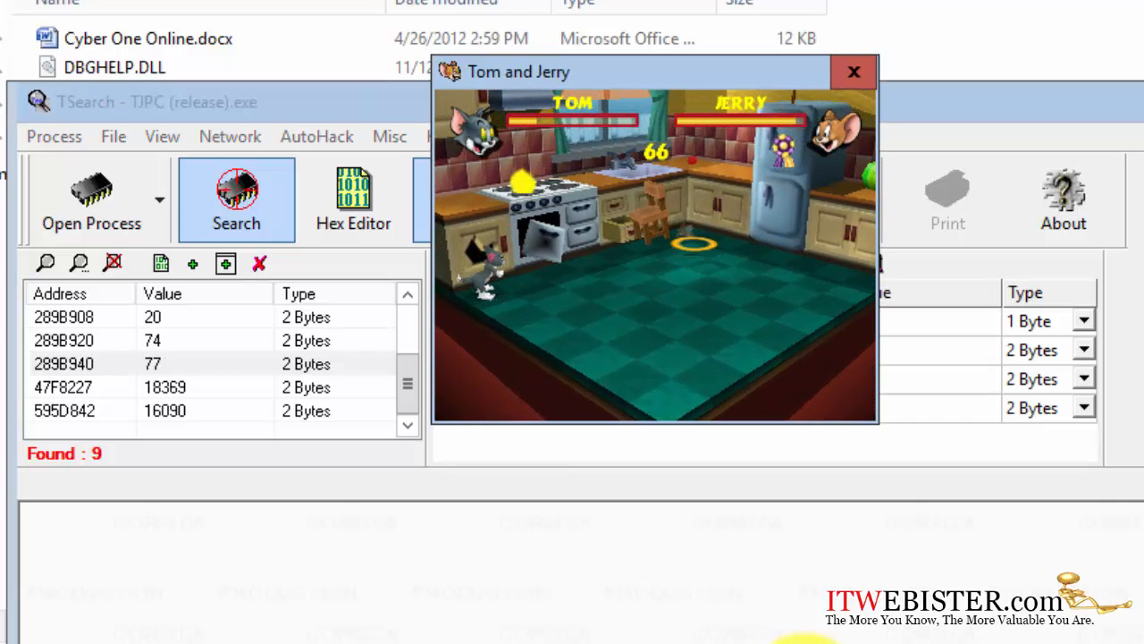
pyautogui.click(804, 640)
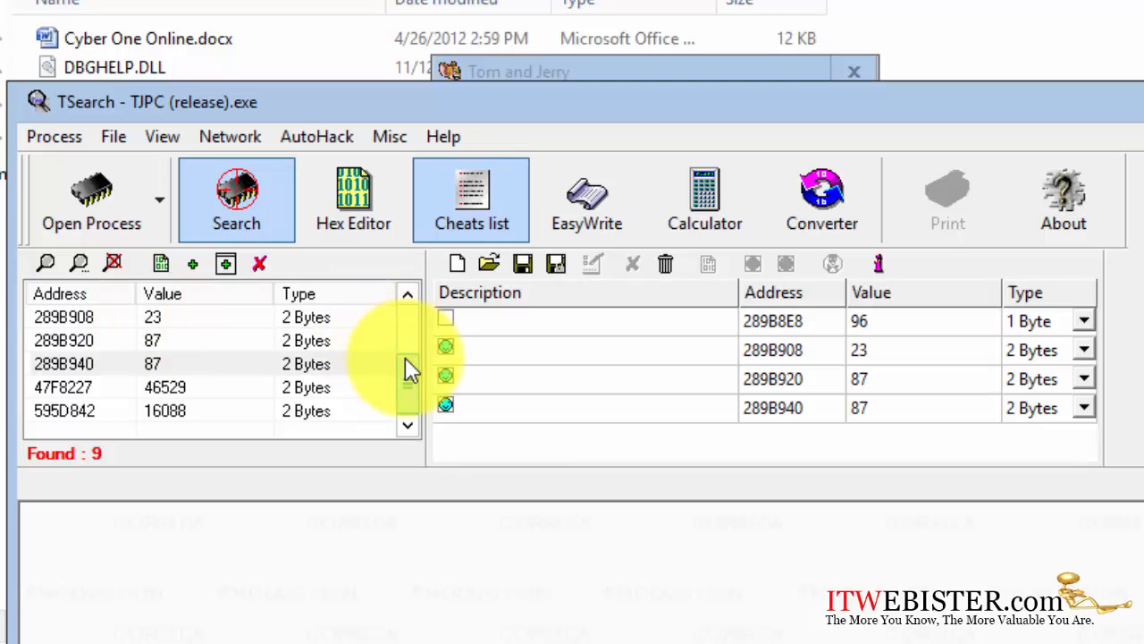
pyautogui.click(80, 262)
pyautogui.click(662, 538)
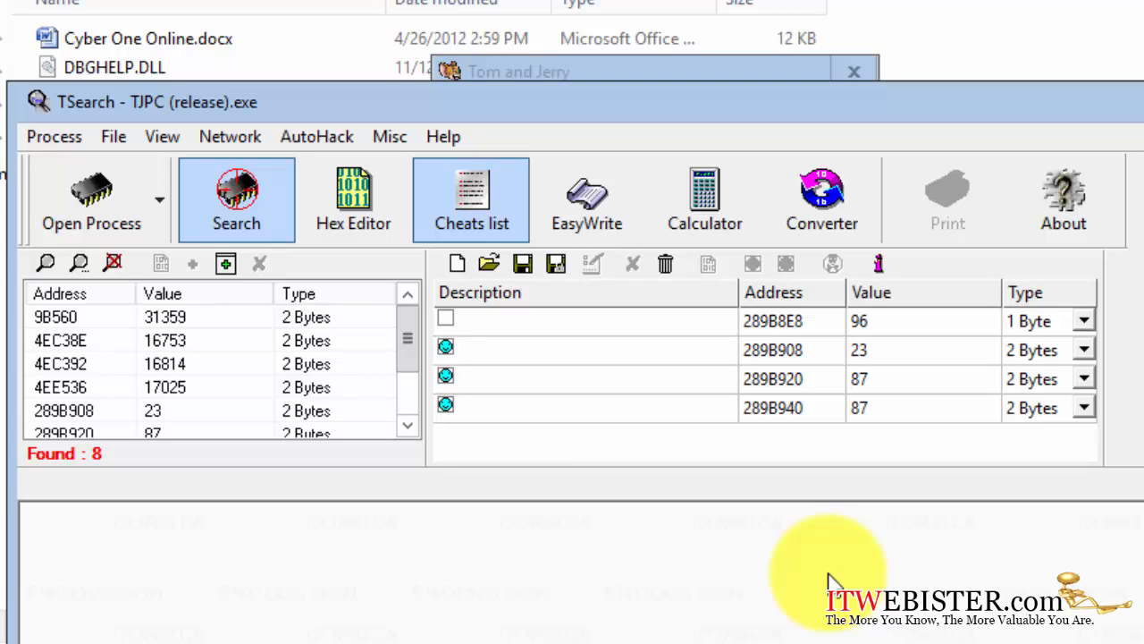
# Change the data type of address 289B908 in the cheats list to 1 Byte.
pyautogui.click(1085, 350)
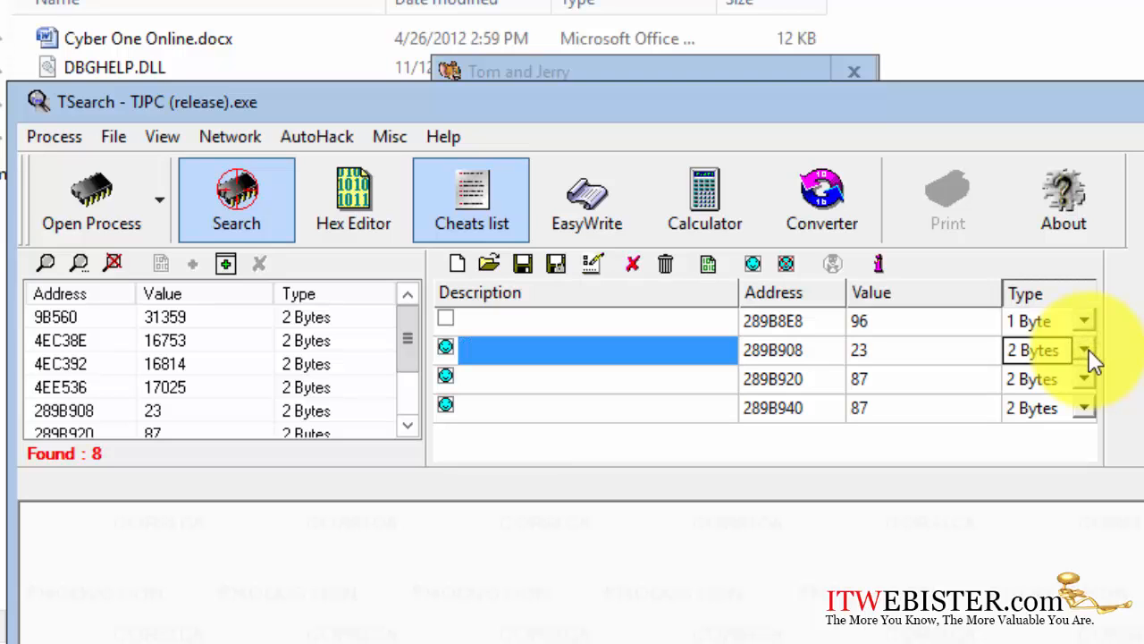
pyautogui.click(1087, 351)
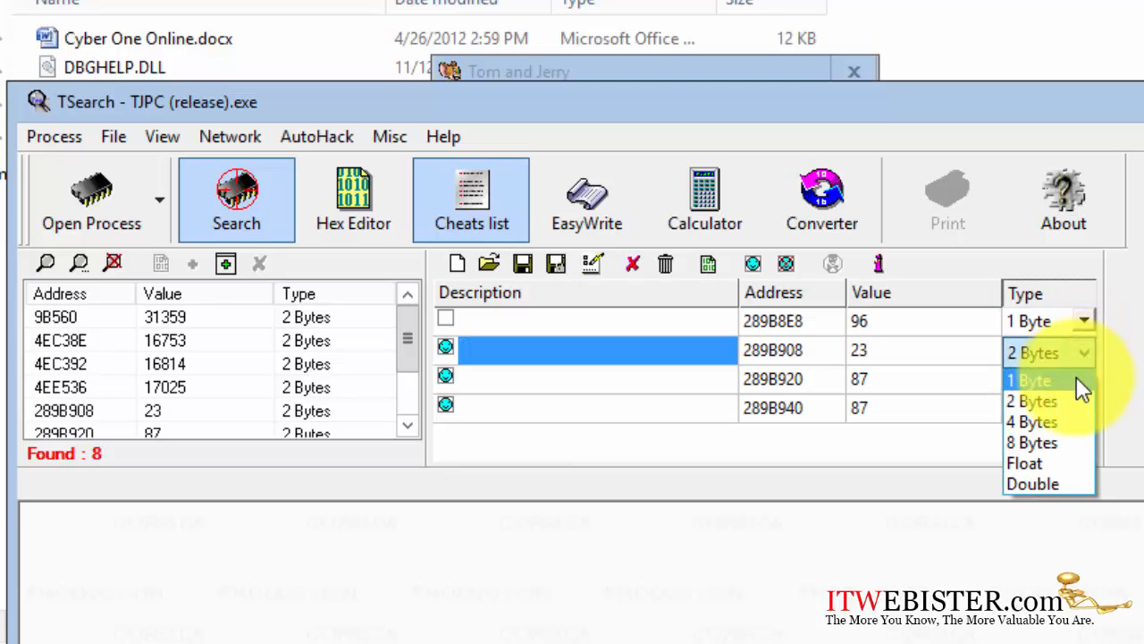
pyautogui.click(1077, 380)
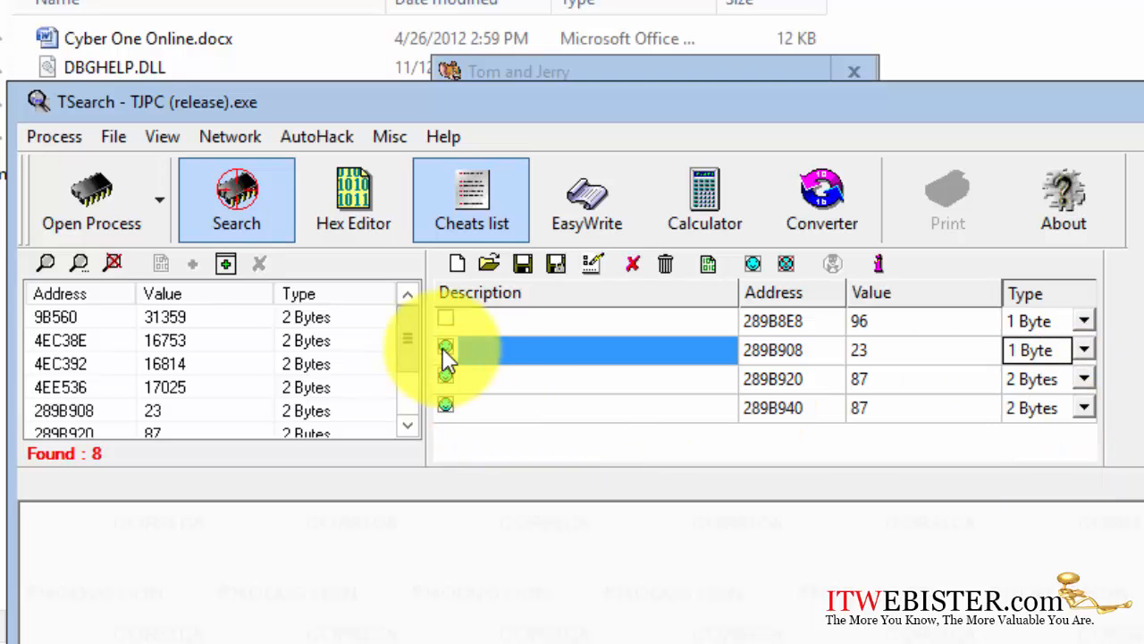
# Unfreeze 289B908, 289B920 and 289B940 in the cheats list, and set the data type of 289B908 to 4 Bytes.
pyautogui.click(446, 376)
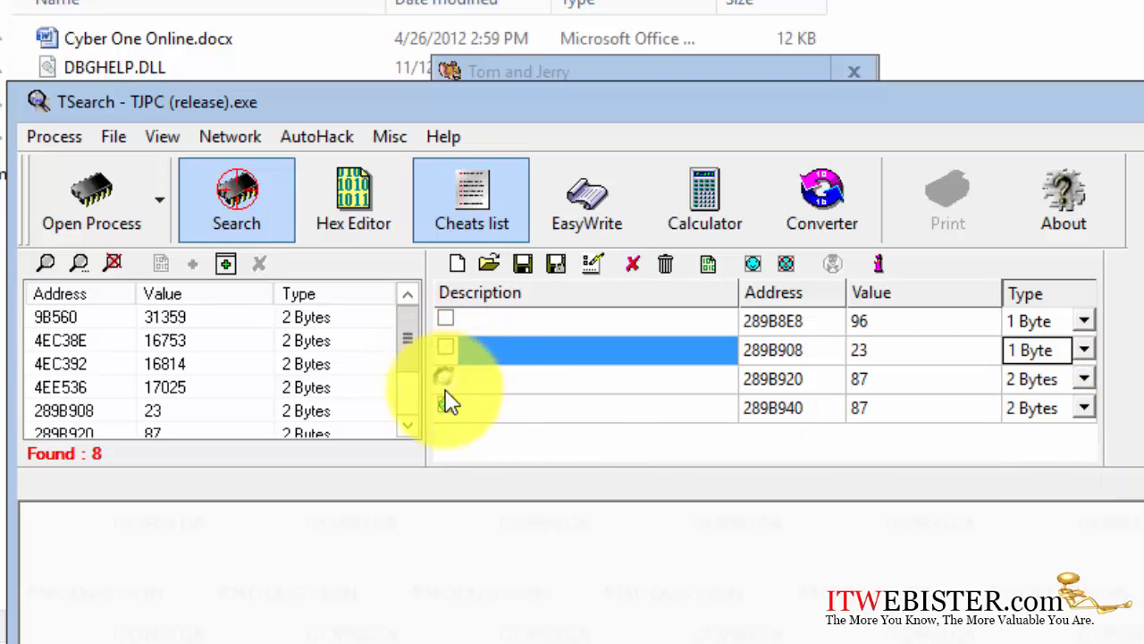
pyautogui.click(446, 406)
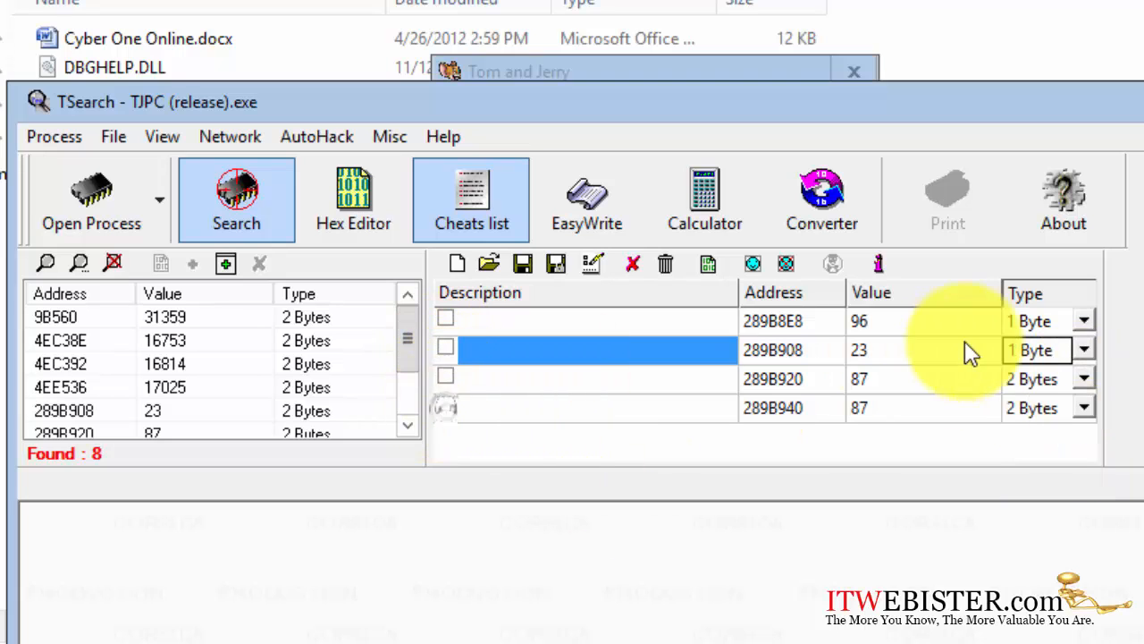
pyautogui.click(1088, 349)
pyautogui.click(1059, 416)
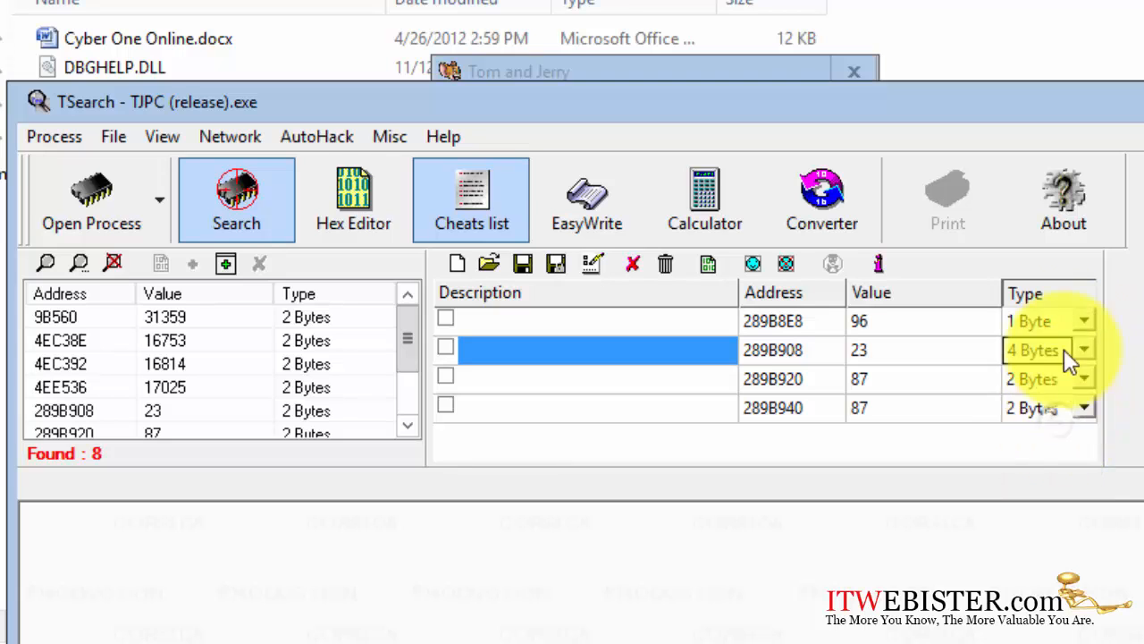
# Set the data type of addresses 289B908, 289B920 and 289B940 in the cheats list to 1 Byte.
pyautogui.click(1085, 350)
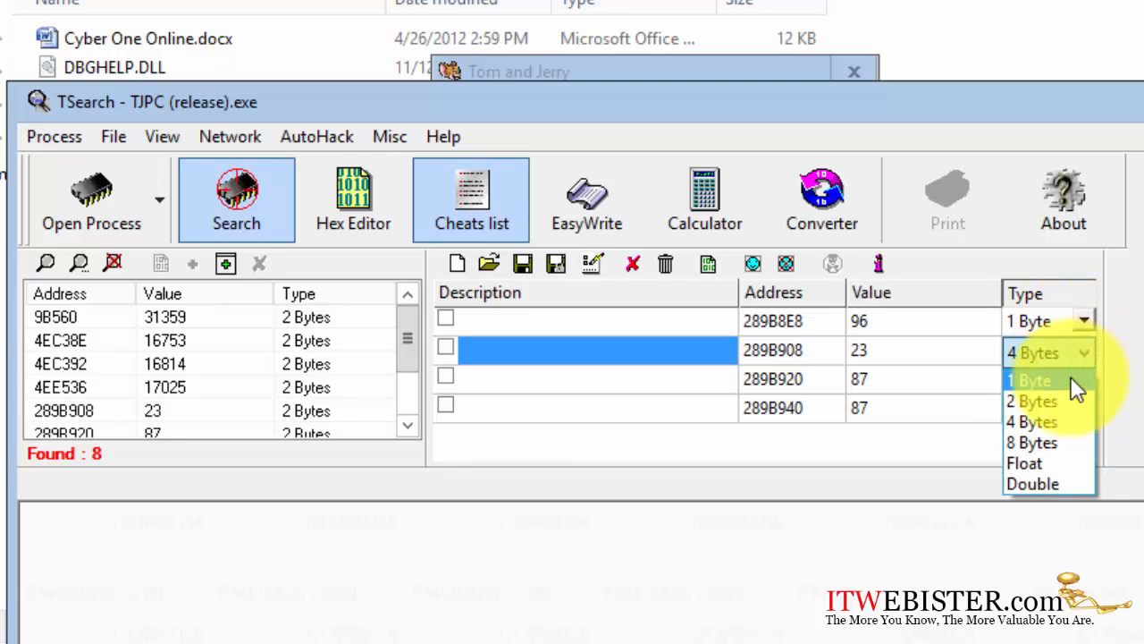
pyautogui.click(1076, 378)
pyautogui.click(1084, 377)
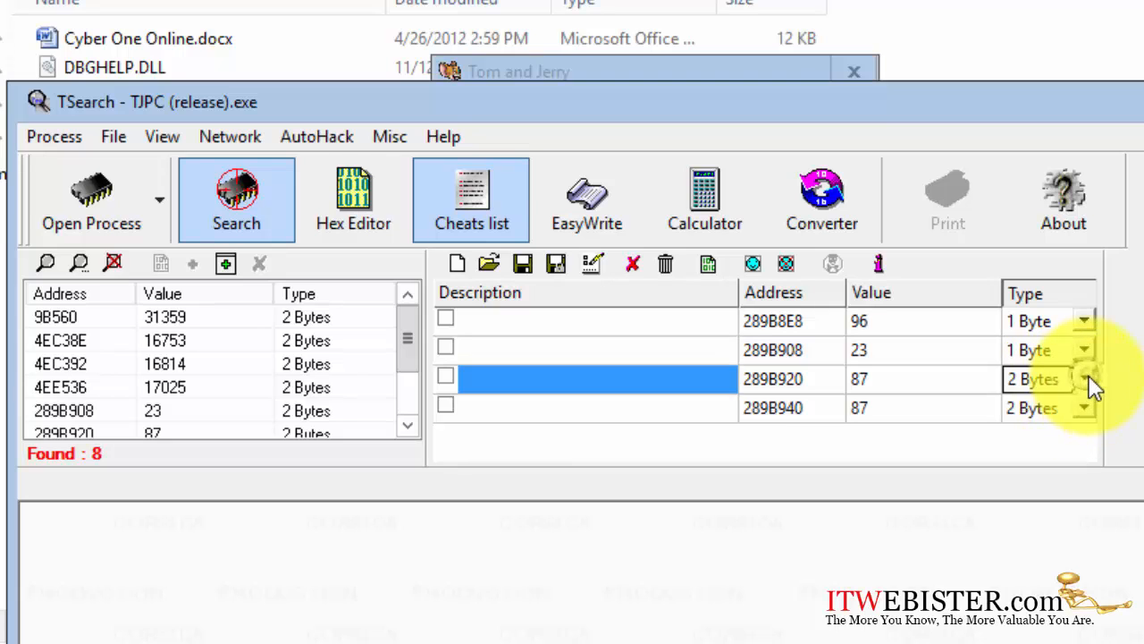
pyautogui.click(1087, 377)
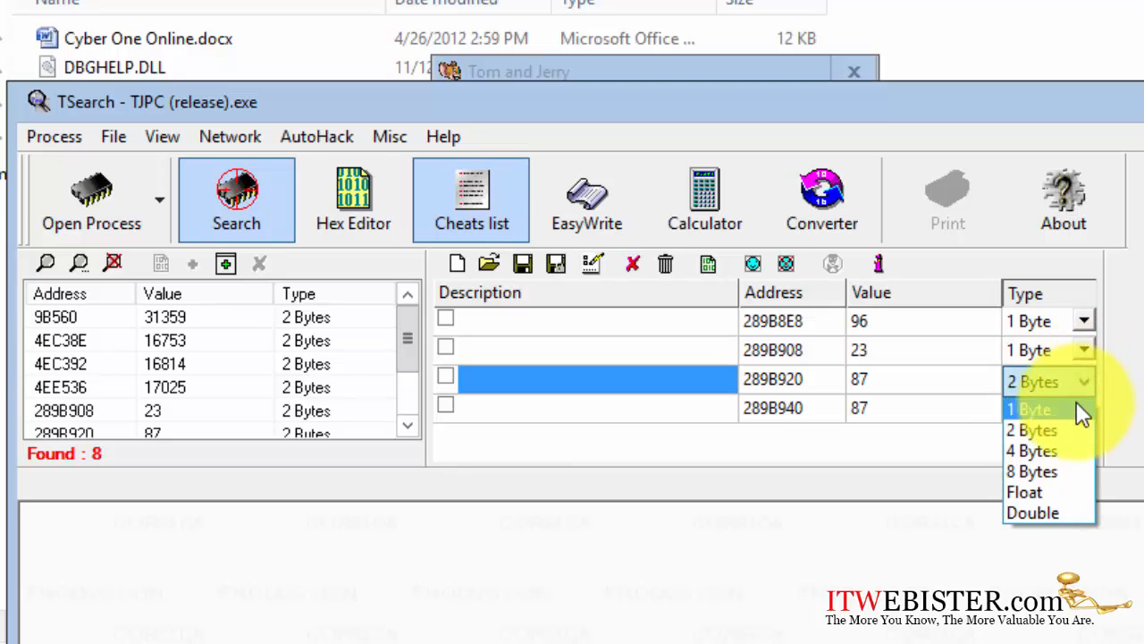
pyautogui.click(1077, 402)
pyautogui.click(1090, 411)
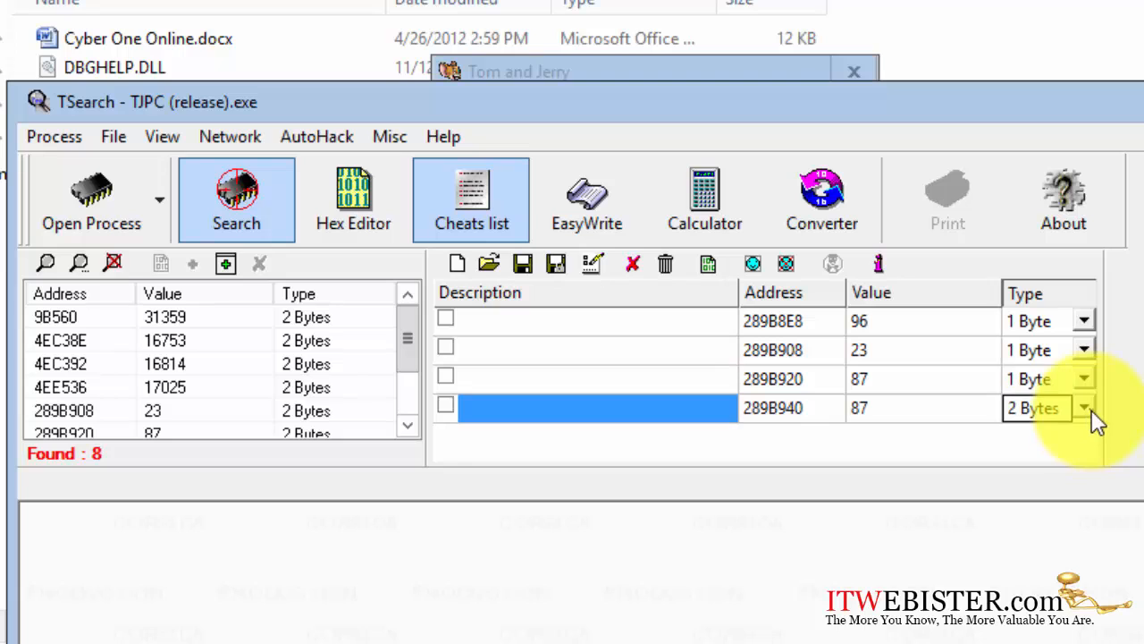
pyautogui.click(1089, 411)
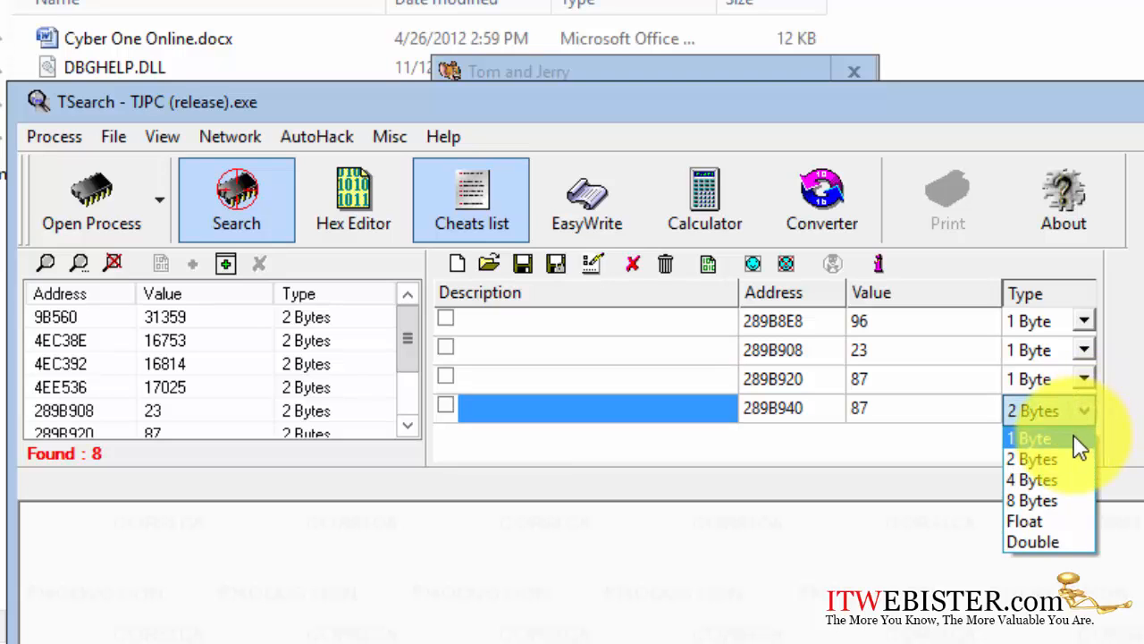
pyautogui.click(1077, 438)
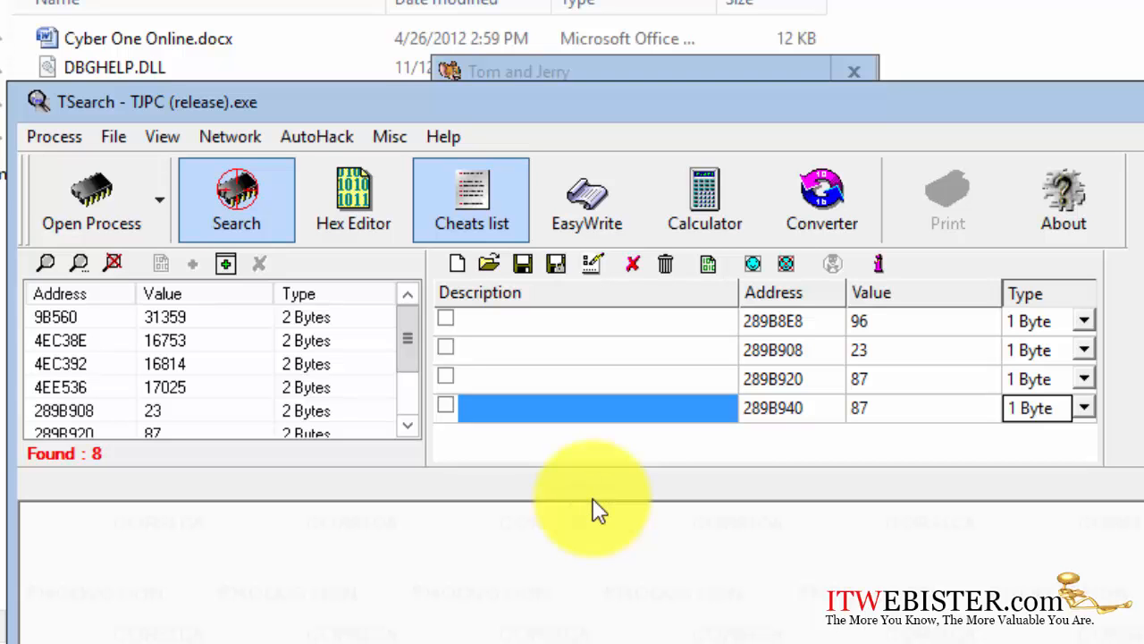
# Lower Tom's health in the game between freezing address 289B908 and freezing 289B920 and 289B940 in the cheats list.
pyautogui.click(769, 643)
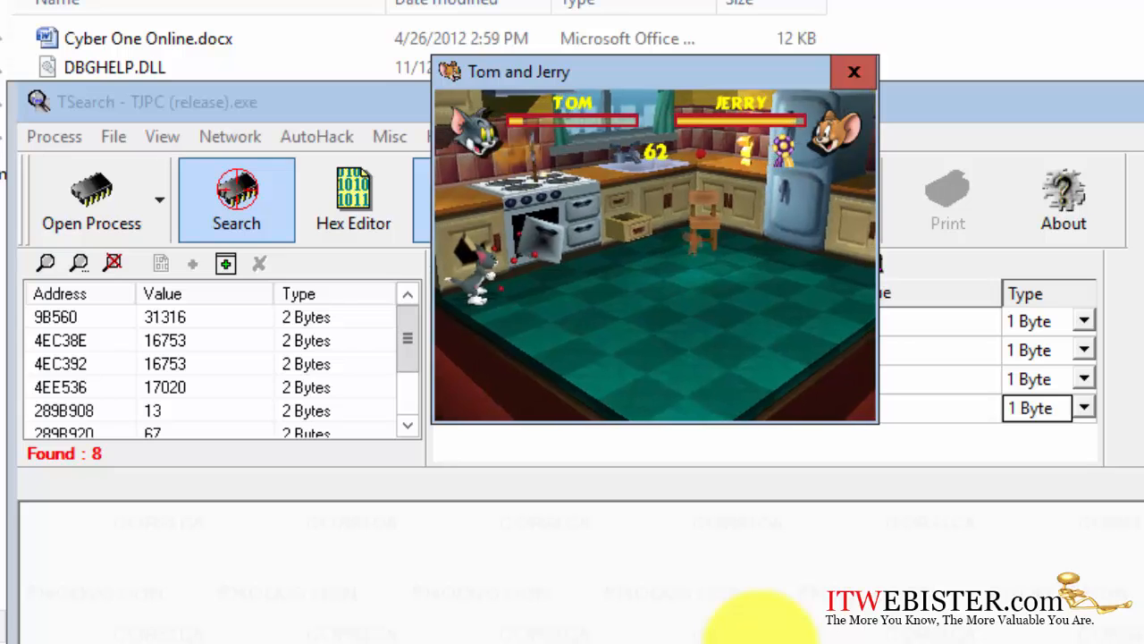
pyautogui.click(751, 639)
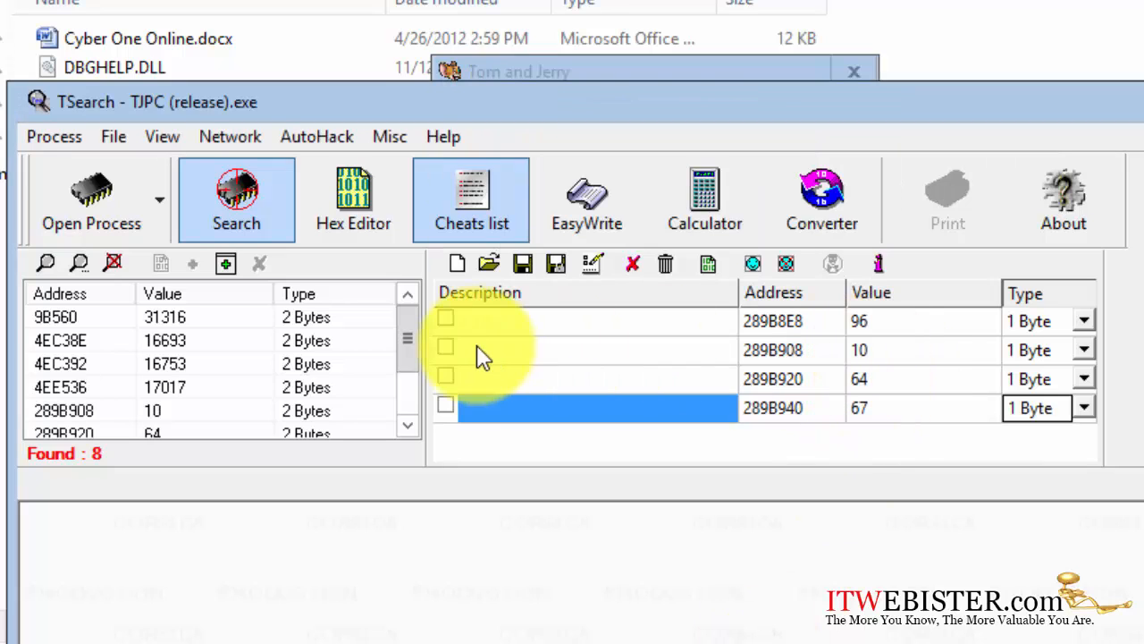
pyautogui.click(445, 347)
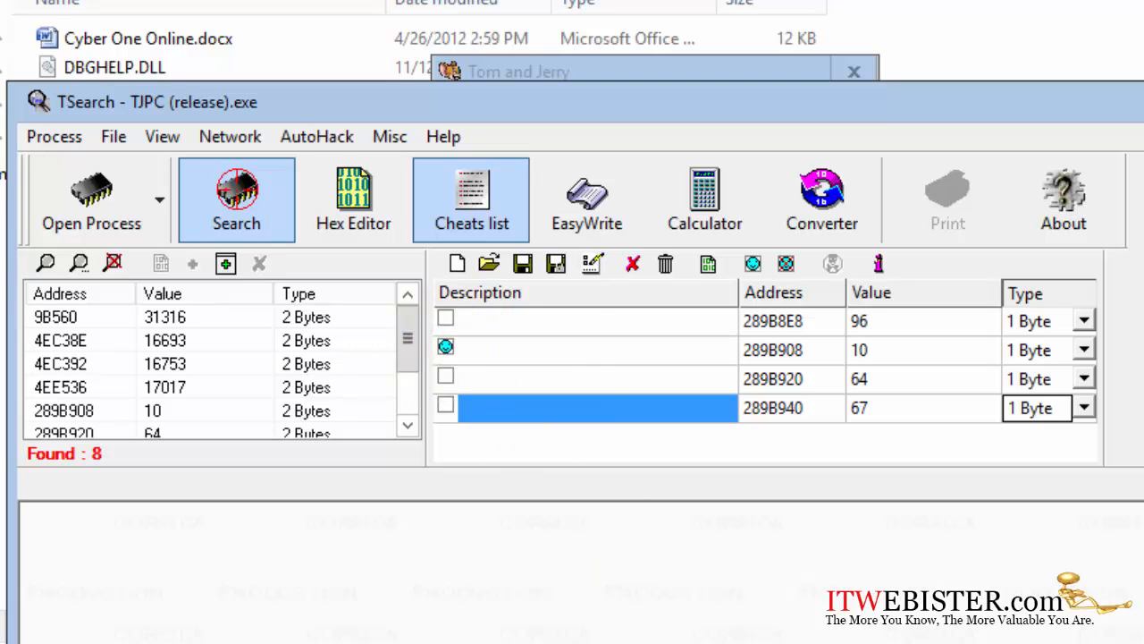
pyautogui.click(823, 642)
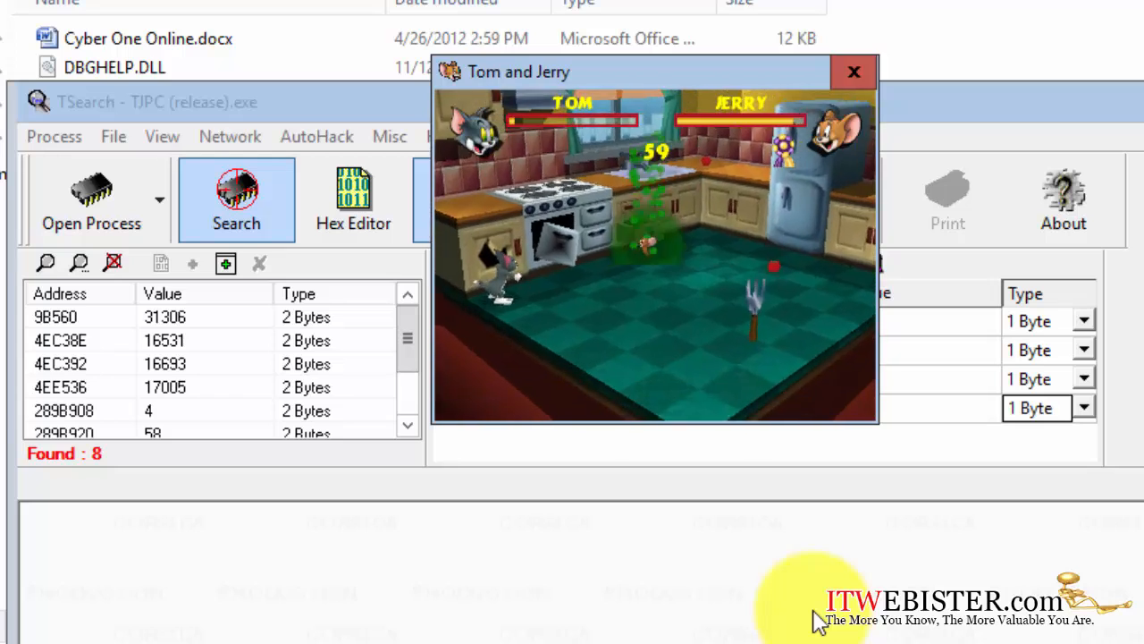
pyautogui.click(818, 621)
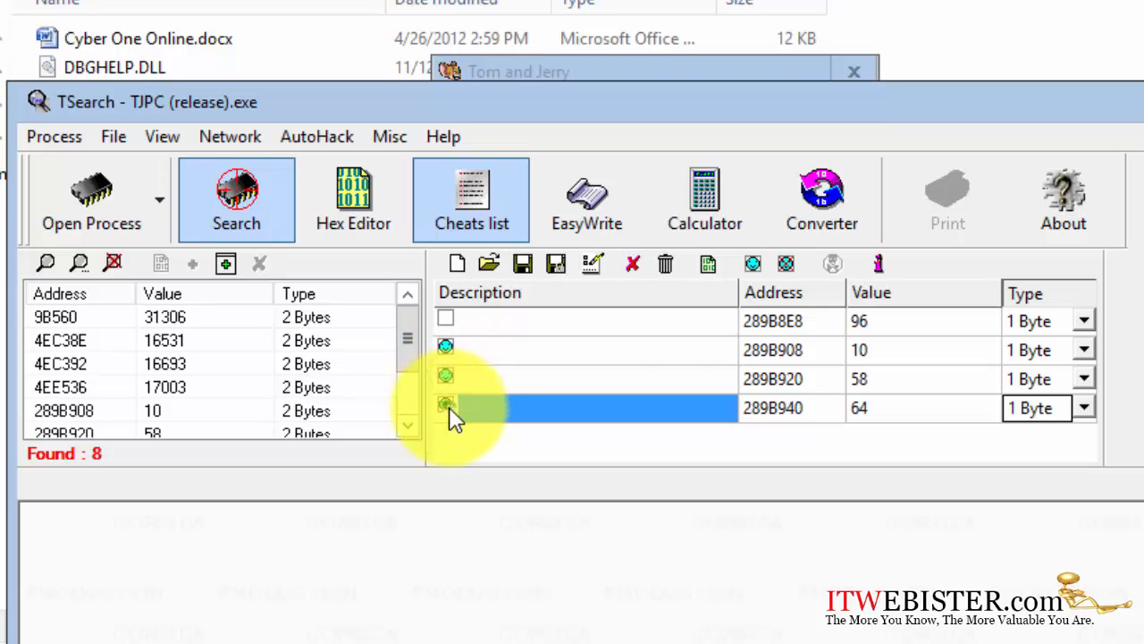
# Set the frozen value of 289B908 to 100, 289B920 to 98 and 289B940 to 100.
pyautogui.click(880, 353)
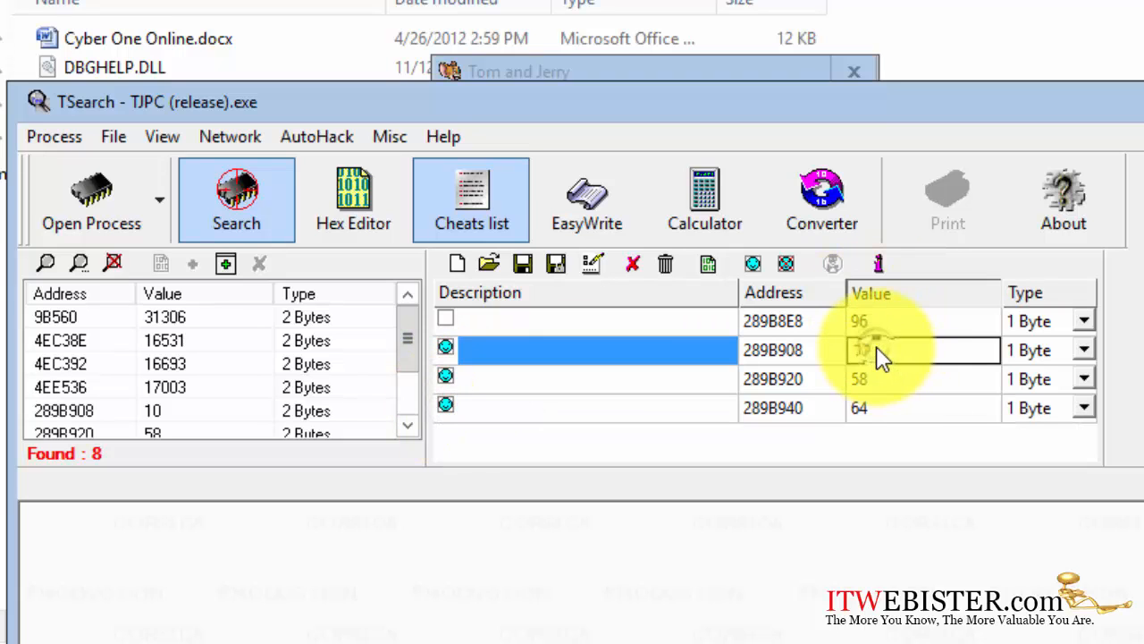
pyautogui.click(881, 353)
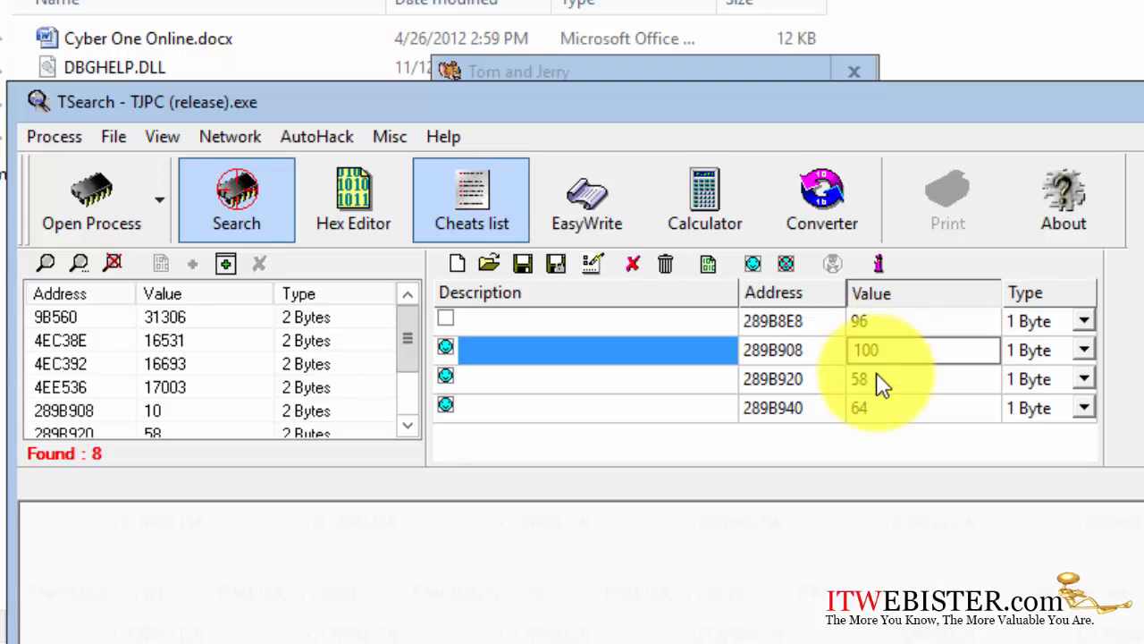
pyautogui.click(881, 380)
pyautogui.click(881, 382)
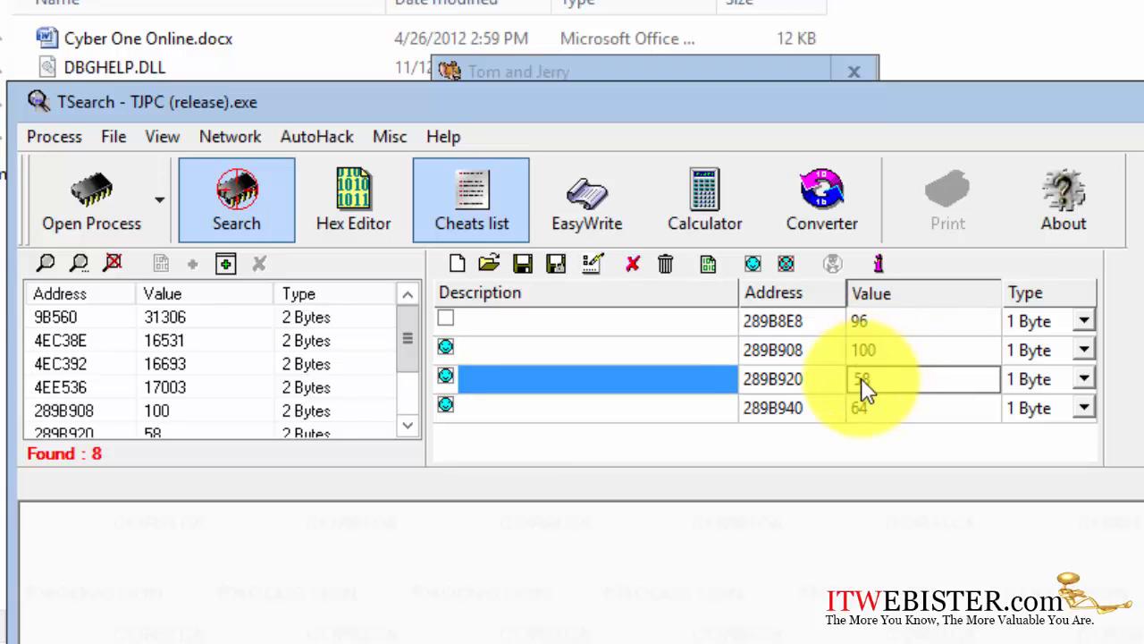
pyautogui.press('BackSpace')
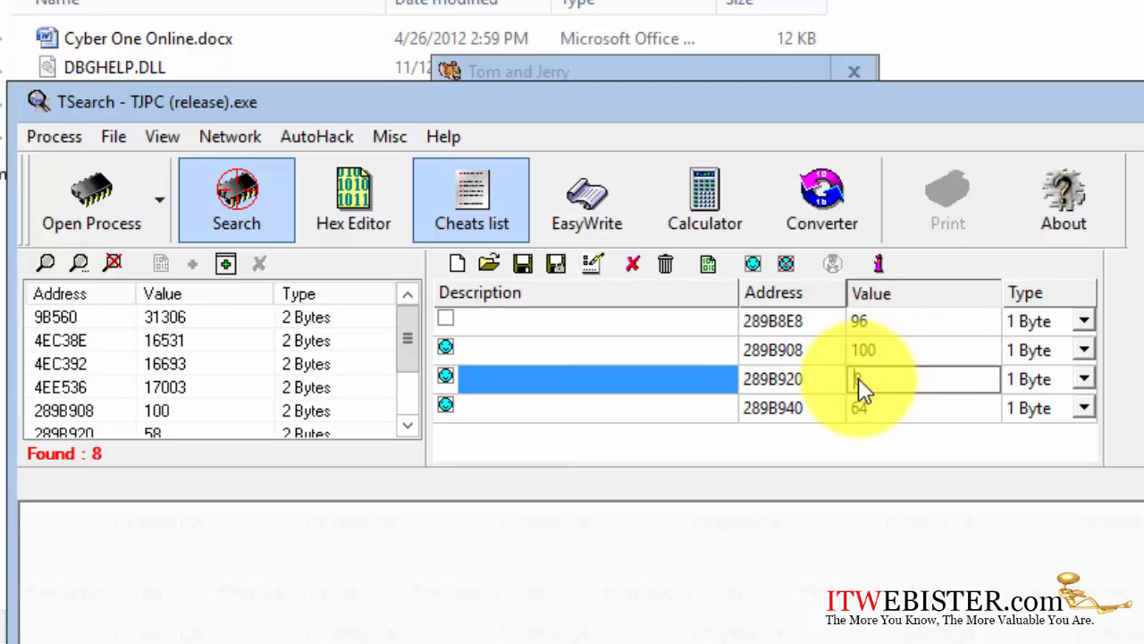
pyautogui.write('9')
pyautogui.click(860, 416)
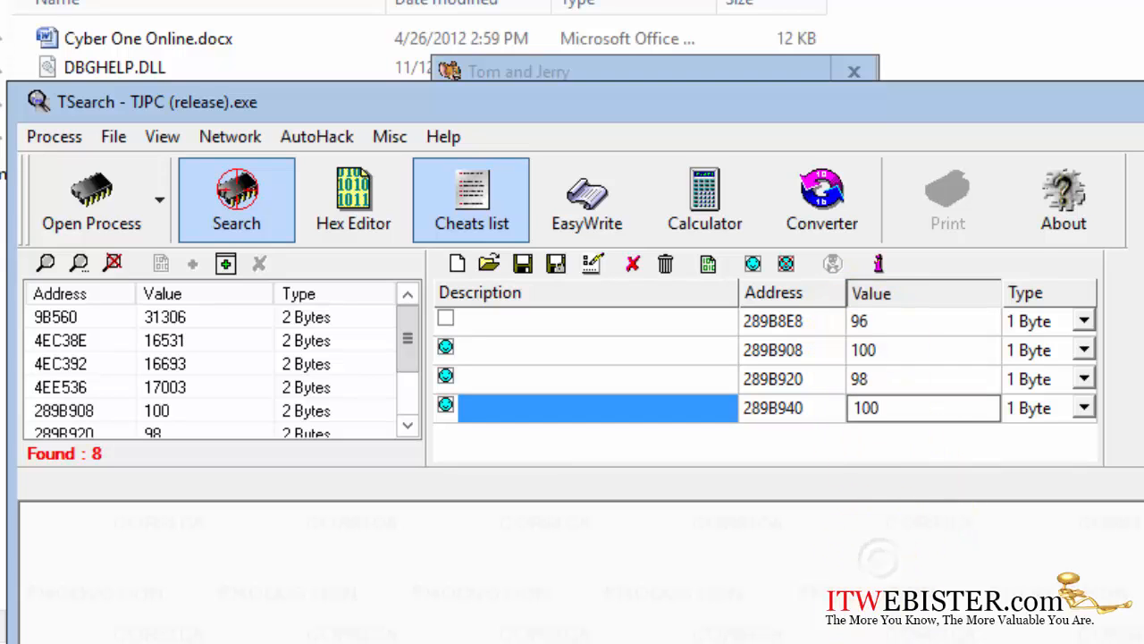
# Test the edited frozen values in the game, continuing to the next match, and return to TSearch.
pyautogui.hotkey('alt', 'Tab')
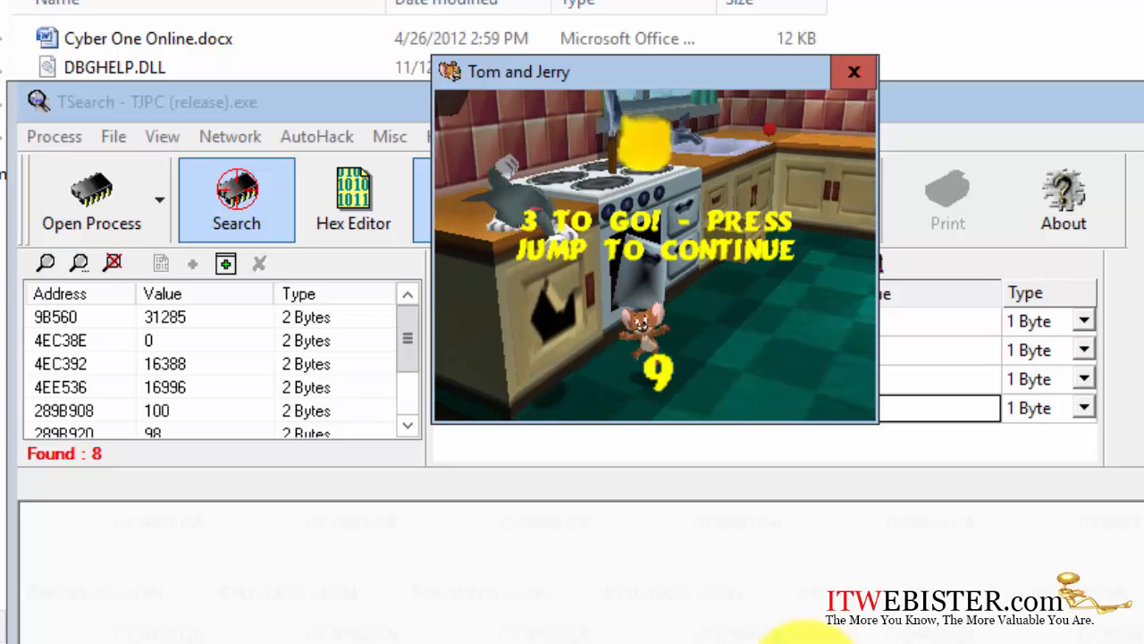
pyautogui.click(697, 317)
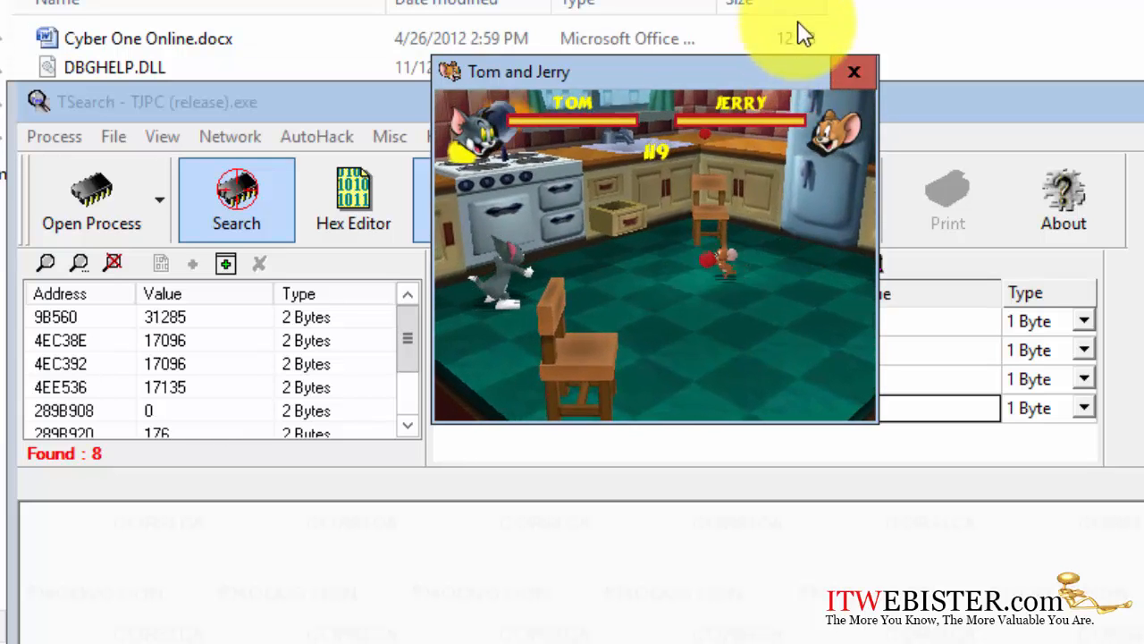
pyautogui.click(756, 643)
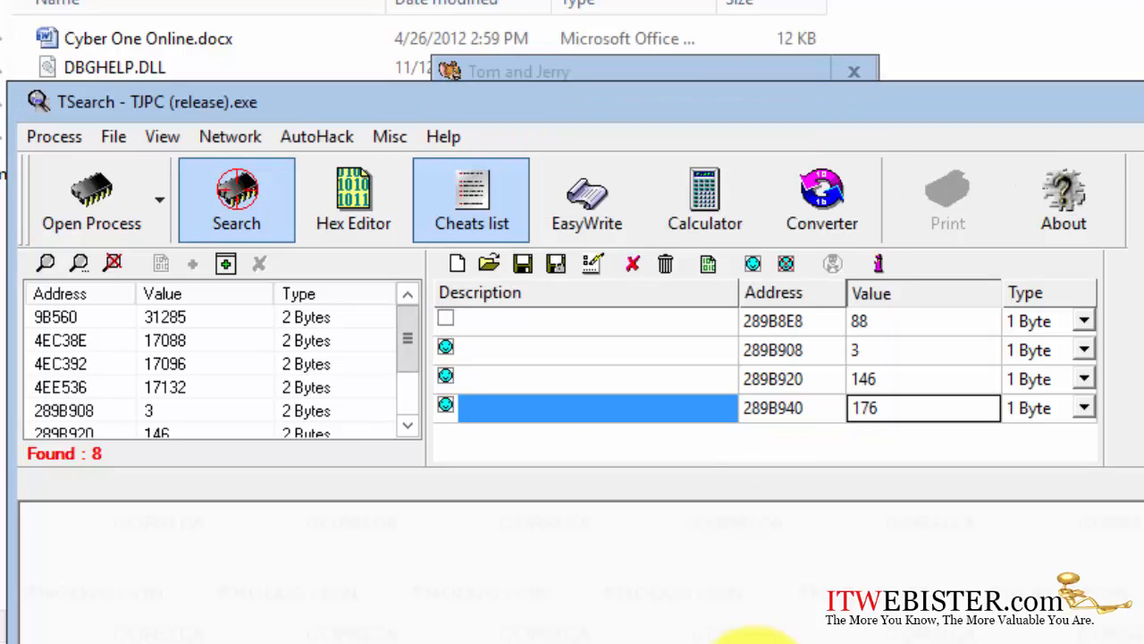
# Unfreeze 289B908, 289B920 and 289B940, and play the game again to compare the address values in TSearch.
pyautogui.click(446, 348)
pyautogui.click(453, 411)
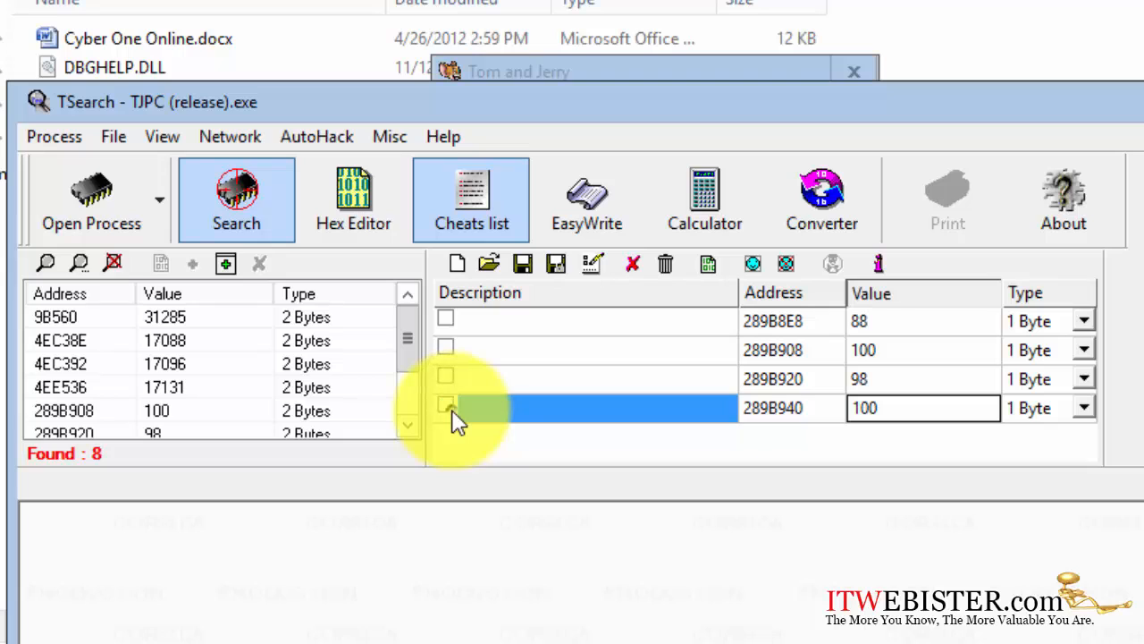
pyautogui.click(485, 516)
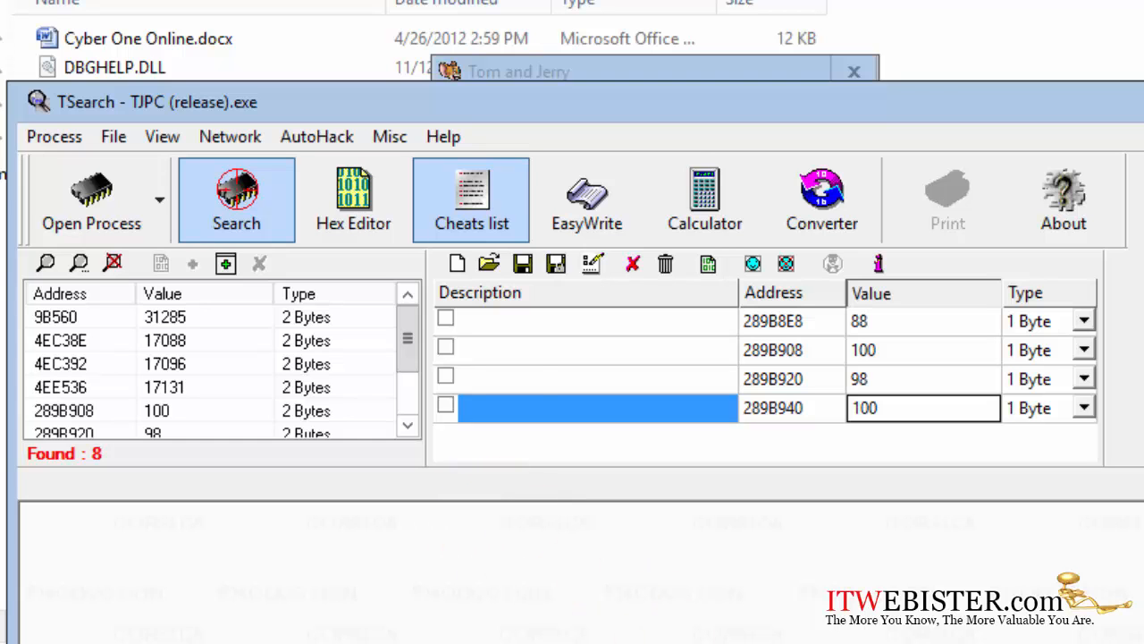
pyautogui.hotkey('alt', 'Tab')
pyautogui.click(770, 643)
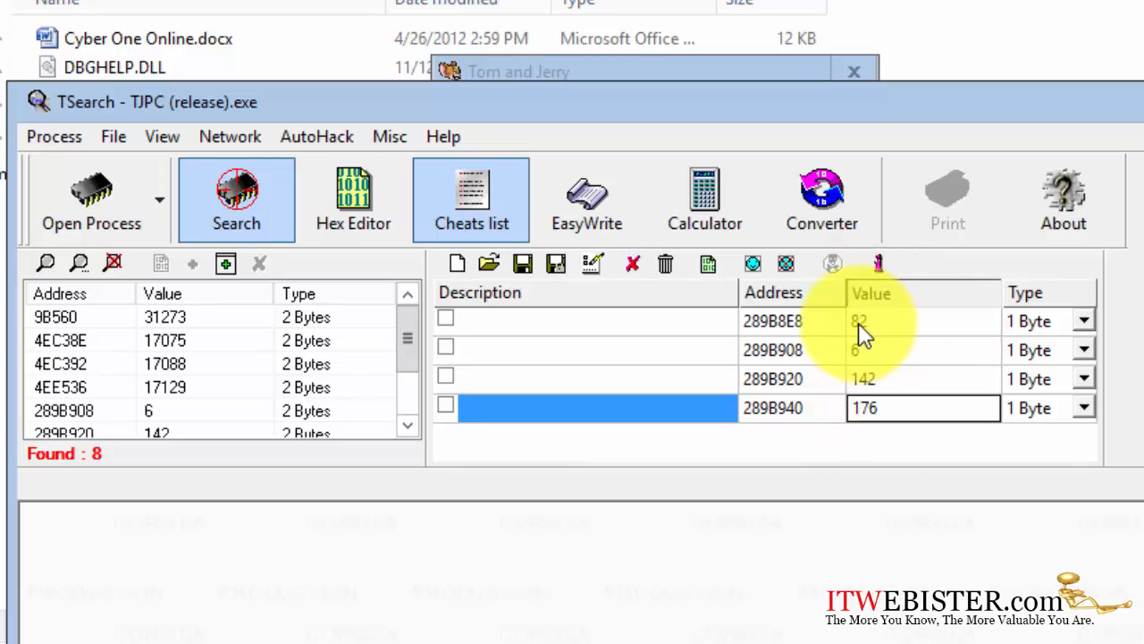
# Freeze all four addresses in the cheats list and test their effect on Tom's health in the game.
pyautogui.click(452, 318)
pyautogui.click(447, 348)
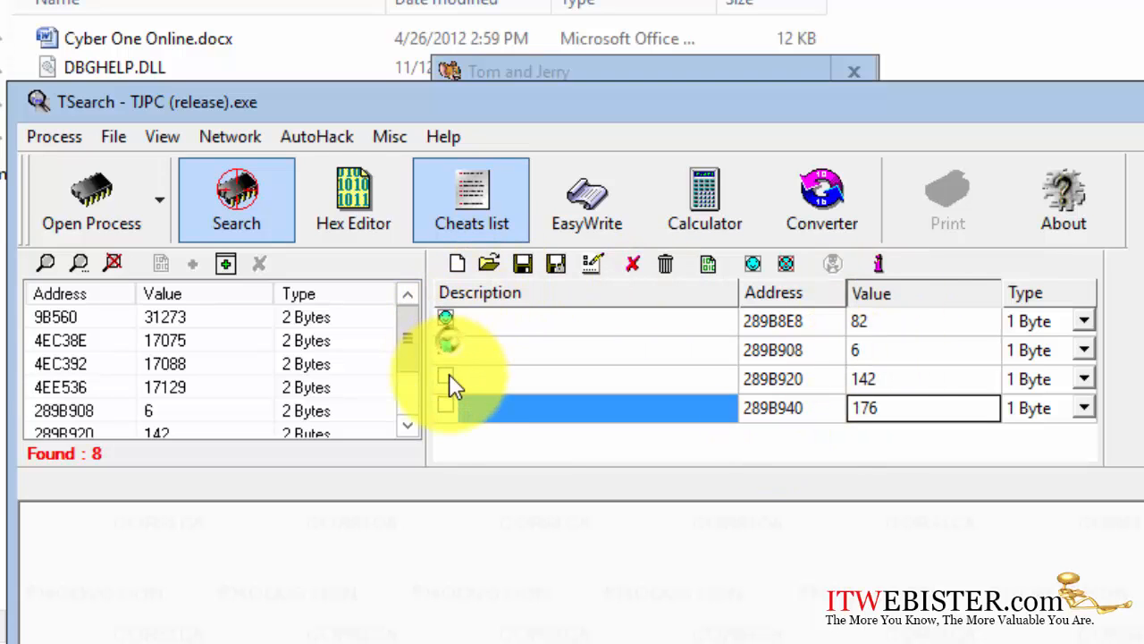
pyautogui.click(447, 377)
pyautogui.click(447, 408)
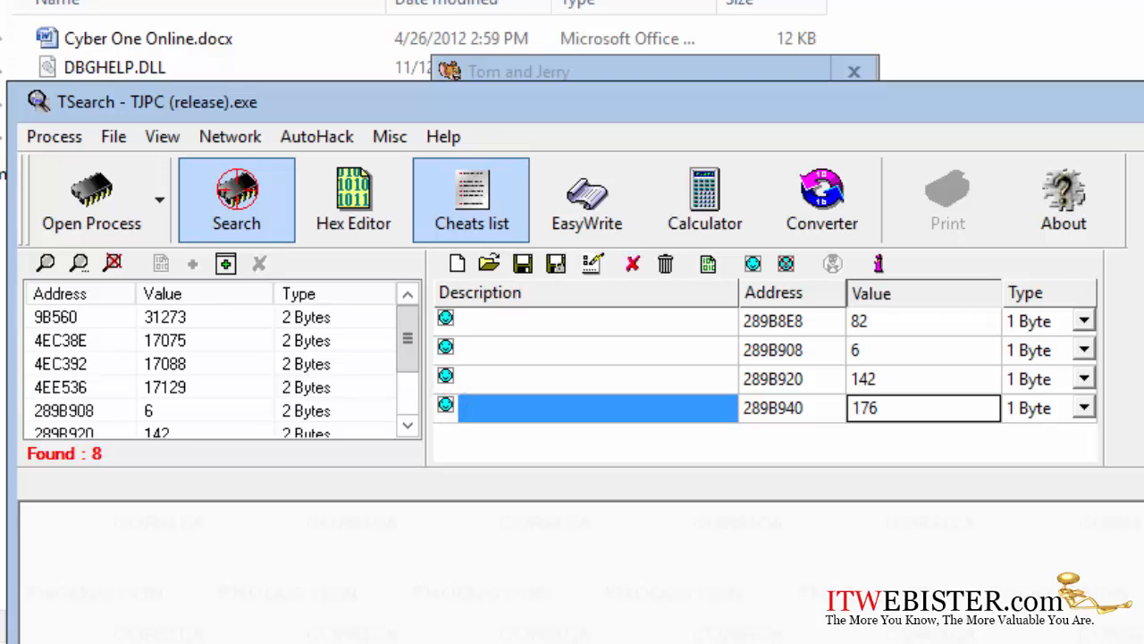
pyautogui.hotkey('alt', 'Tab')
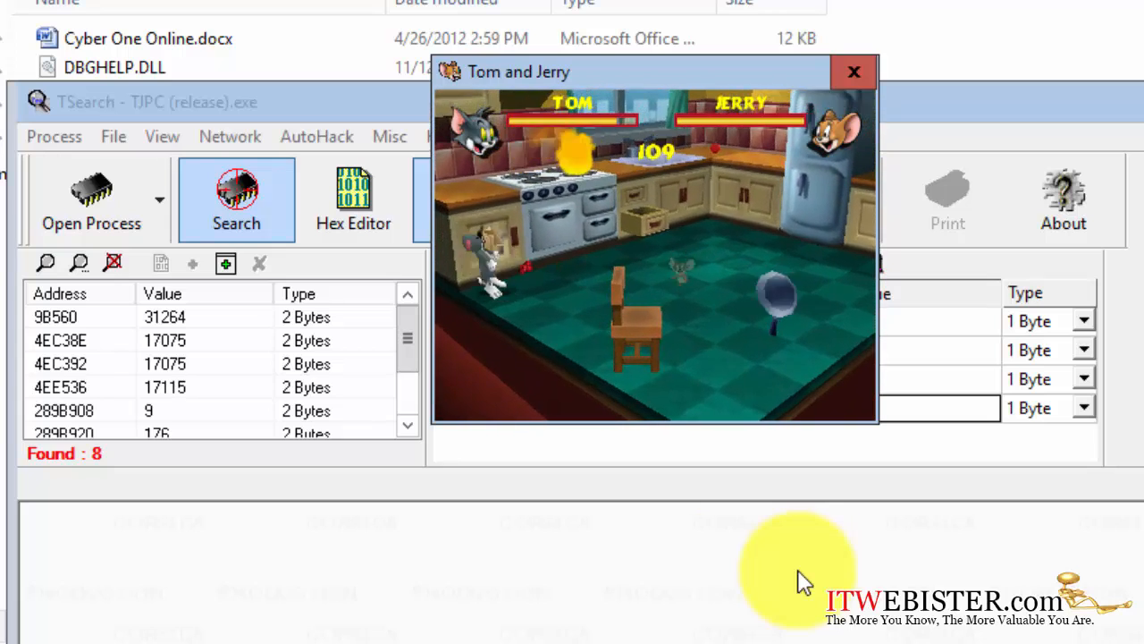
pyautogui.click(800, 581)
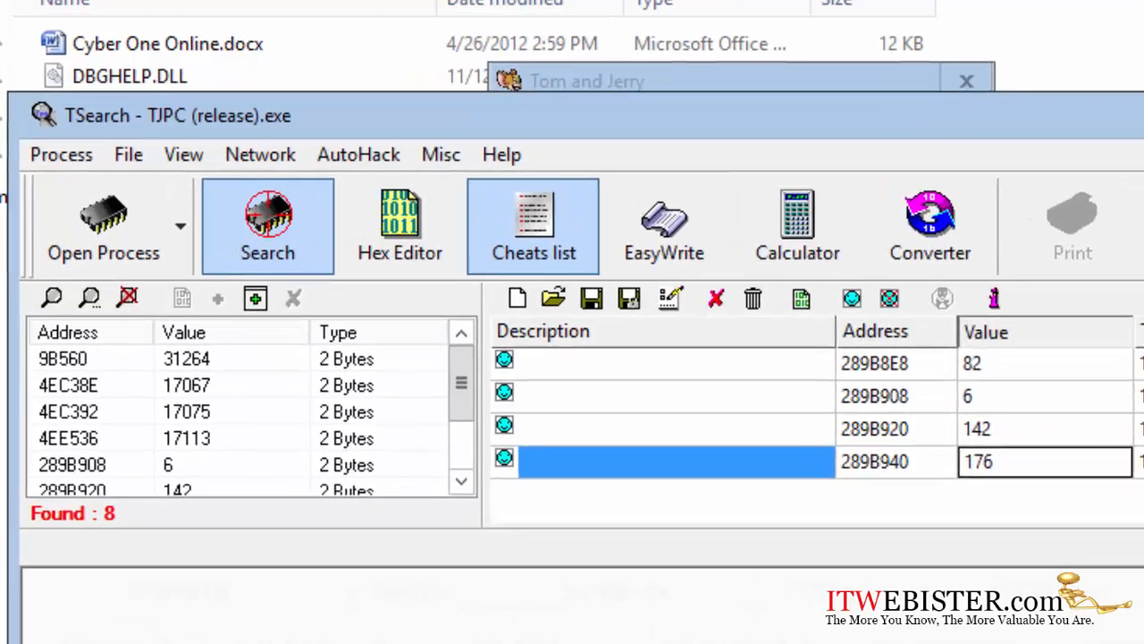
# Minimize TSearch and the game, and launch cheatengine-x86_64.exe from the Cheat Engine 6.4 folder.
pyautogui.click(1137, 100)
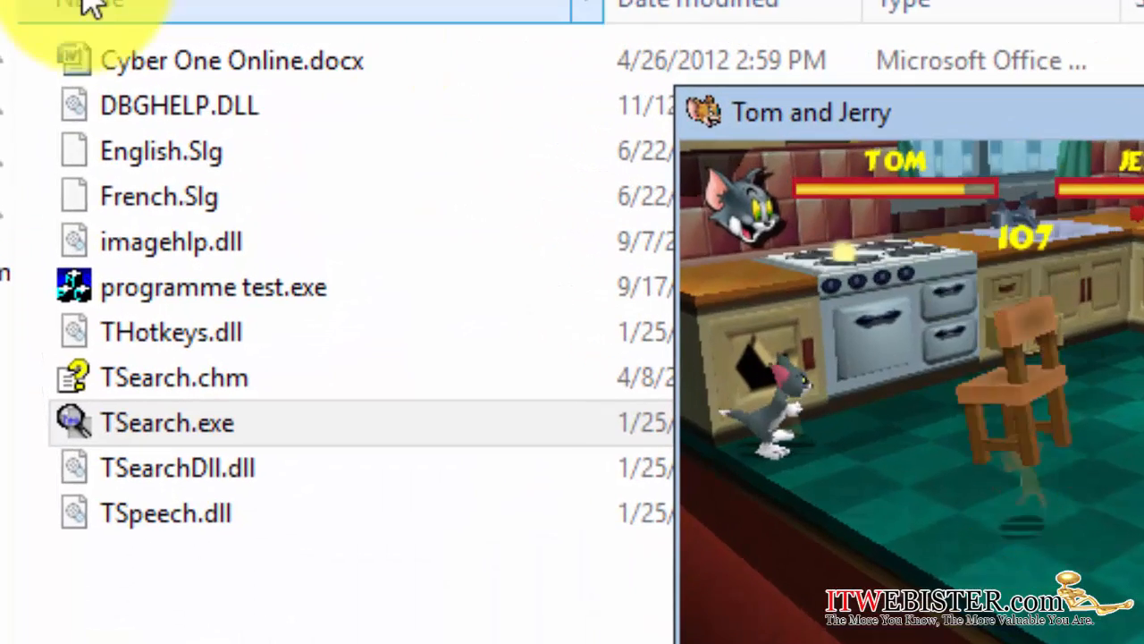
pyautogui.click(276, 642)
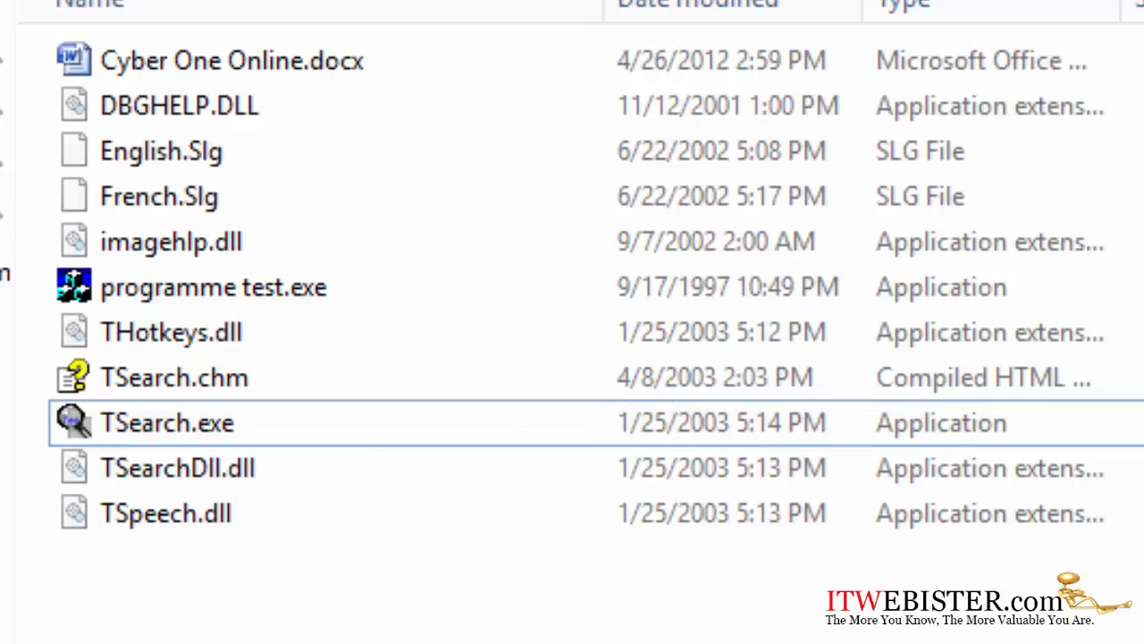
pyautogui.press('BackSpace')
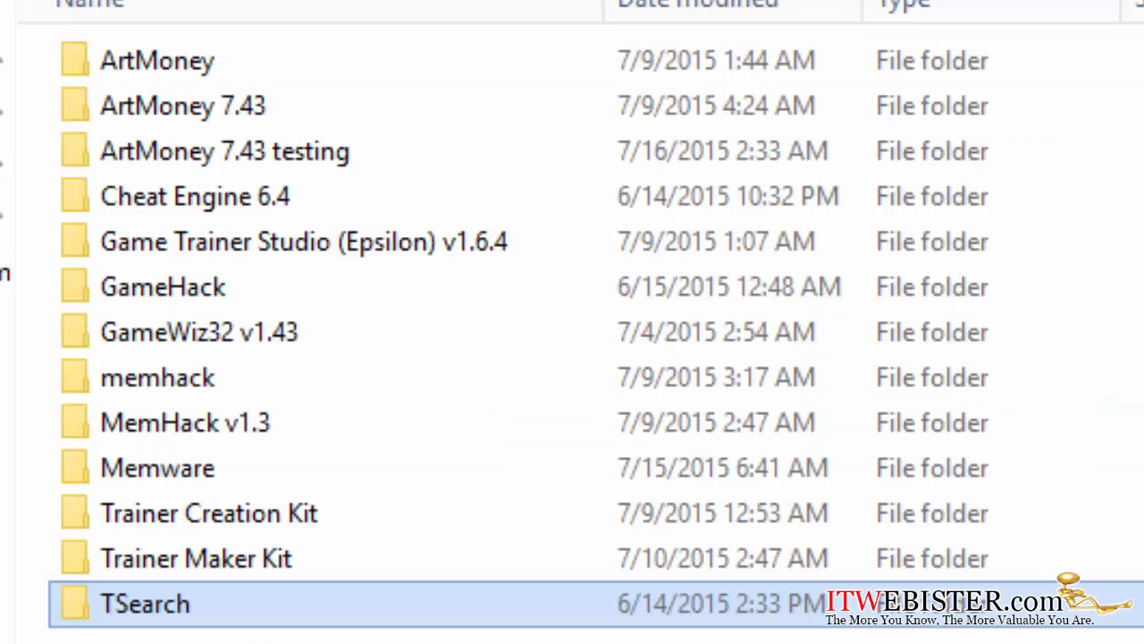
pyautogui.doubleClick(238, 204)
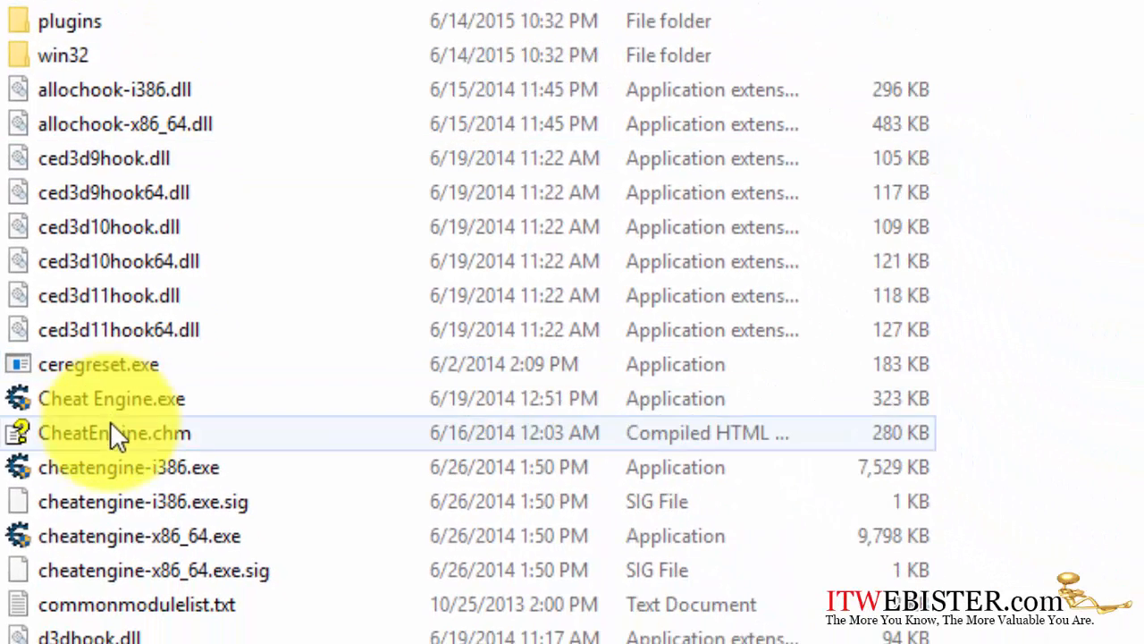
pyautogui.doubleClick(144, 538)
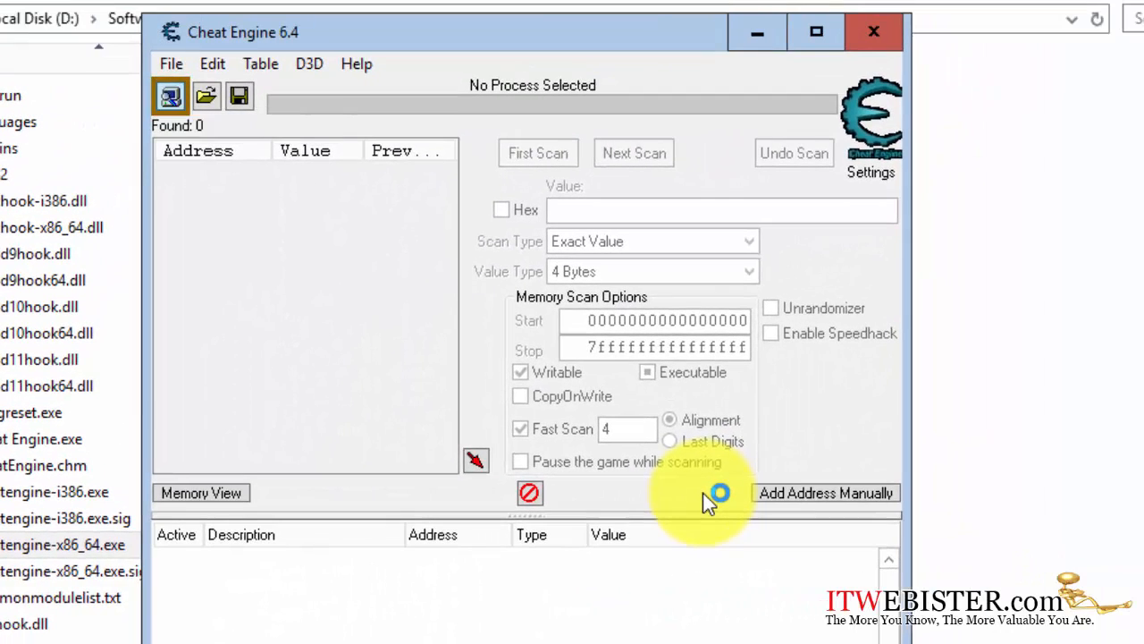
# Open the TJPC (release).exe process in Cheat Engine.
pyautogui.hotkey('ctrl', 'p')
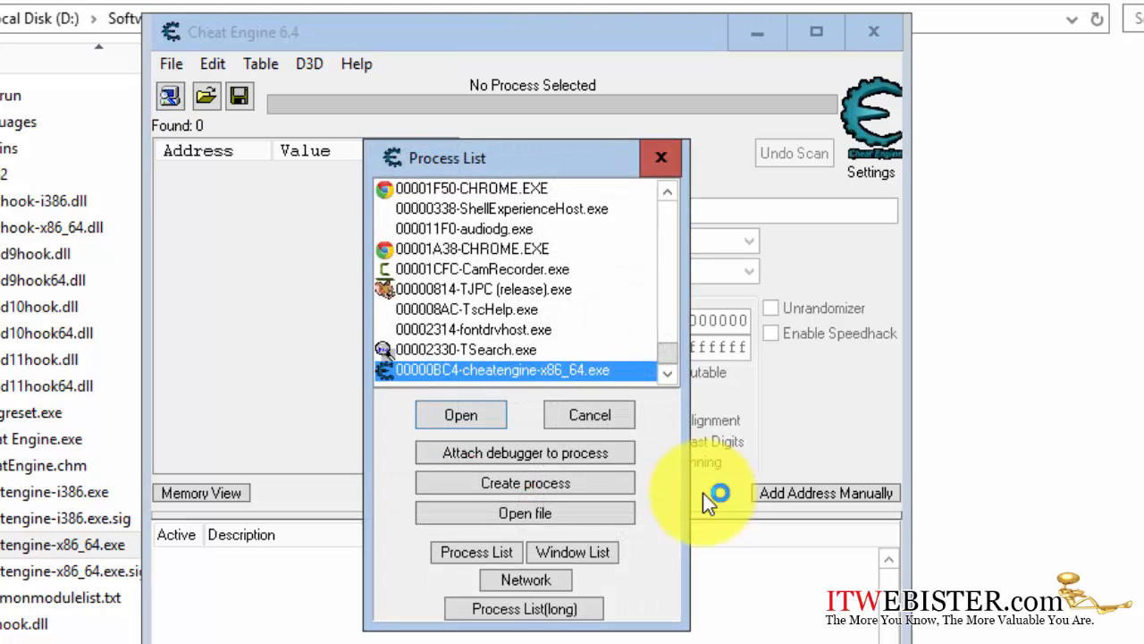
pyautogui.press('Up')
pyautogui.press('Up')
pyautogui.press('Up')
pyautogui.press('Up')
pyautogui.press('Return')
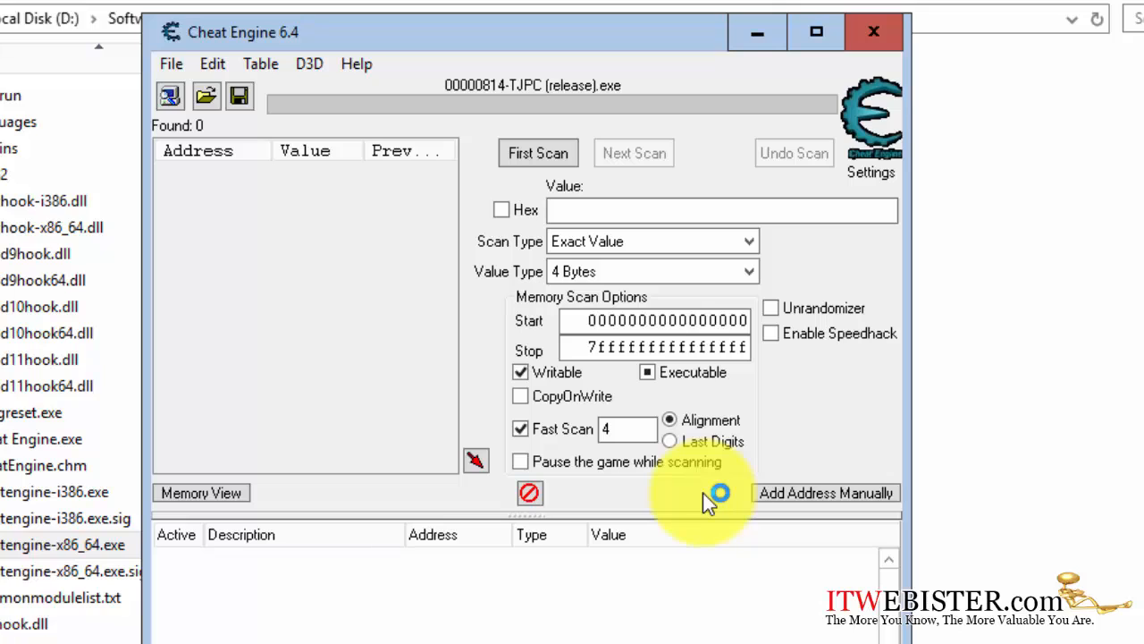
# Set the scan type to Unknown initial value.
pyautogui.press('Tab')
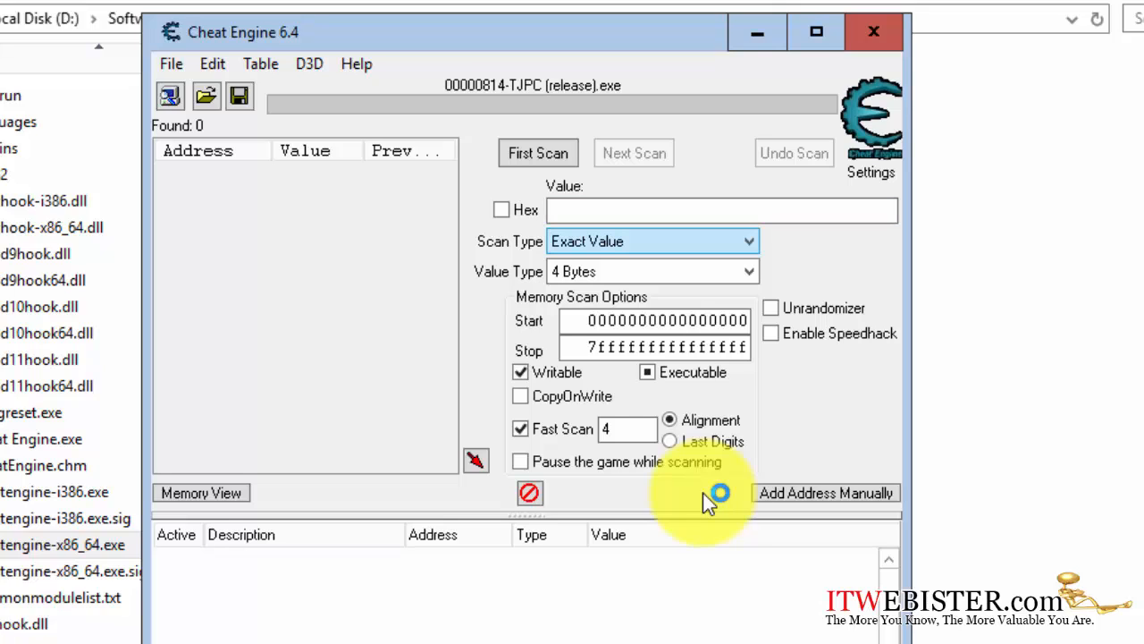
pyautogui.hotkey('alt', 'Down')
pyautogui.press('Down')
pyautogui.press('Down')
pyautogui.press('Down')
pyautogui.press('Down')
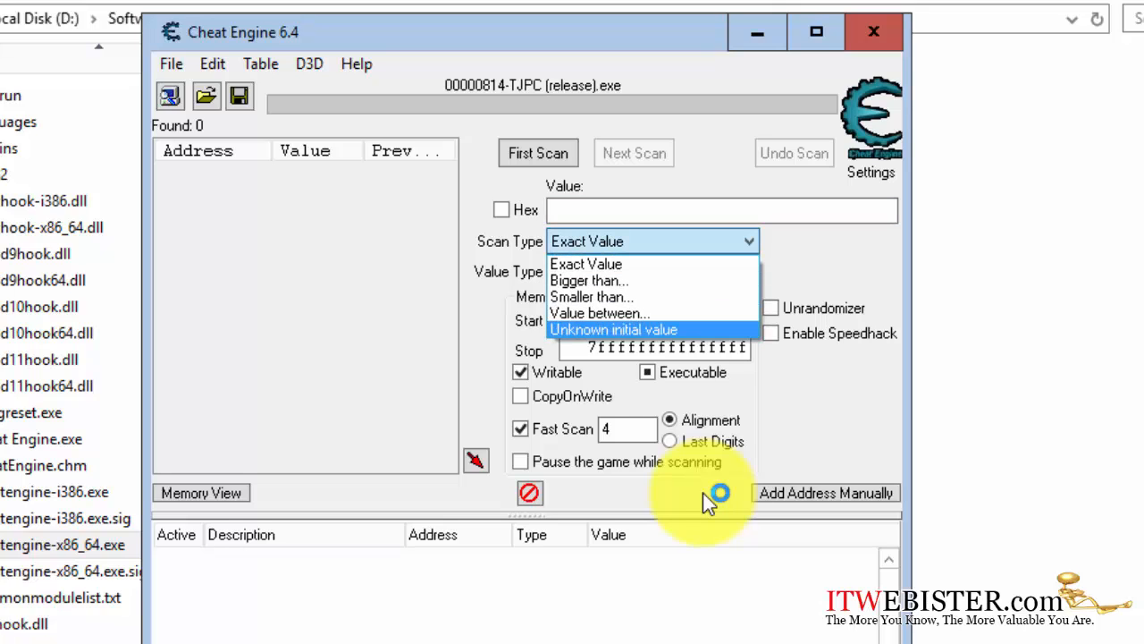
pyautogui.press('Return')
# Set the value type of the scan to Byte.
pyautogui.press('Tab')
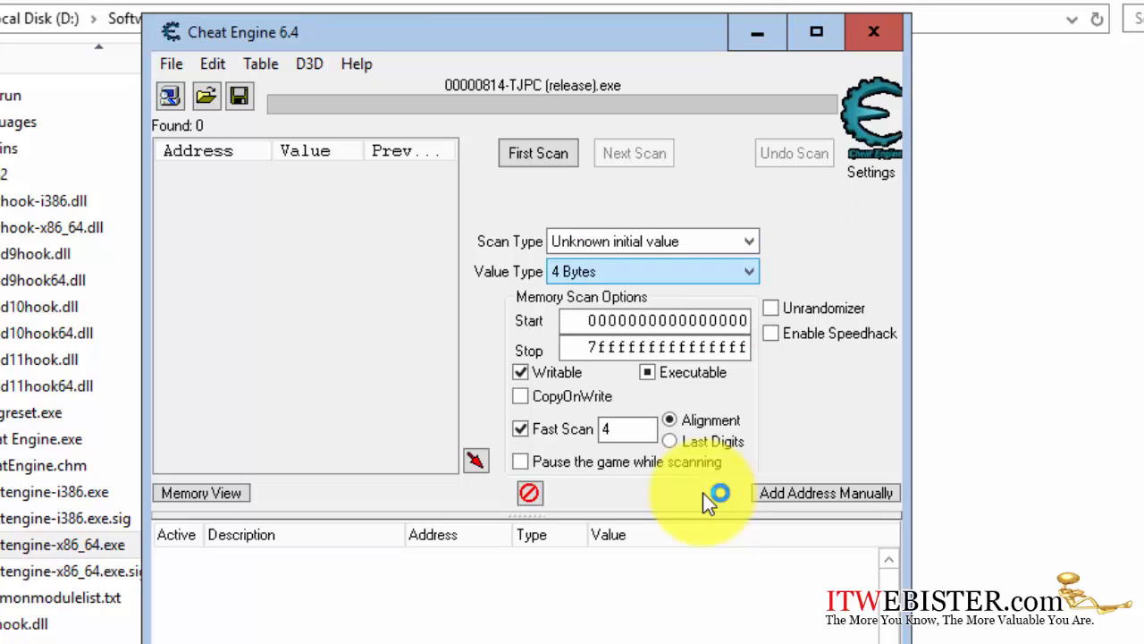
pyautogui.hotkey('alt', 'Down')
pyautogui.press('Up')
pyautogui.press('Up')
pyautogui.press('Up')
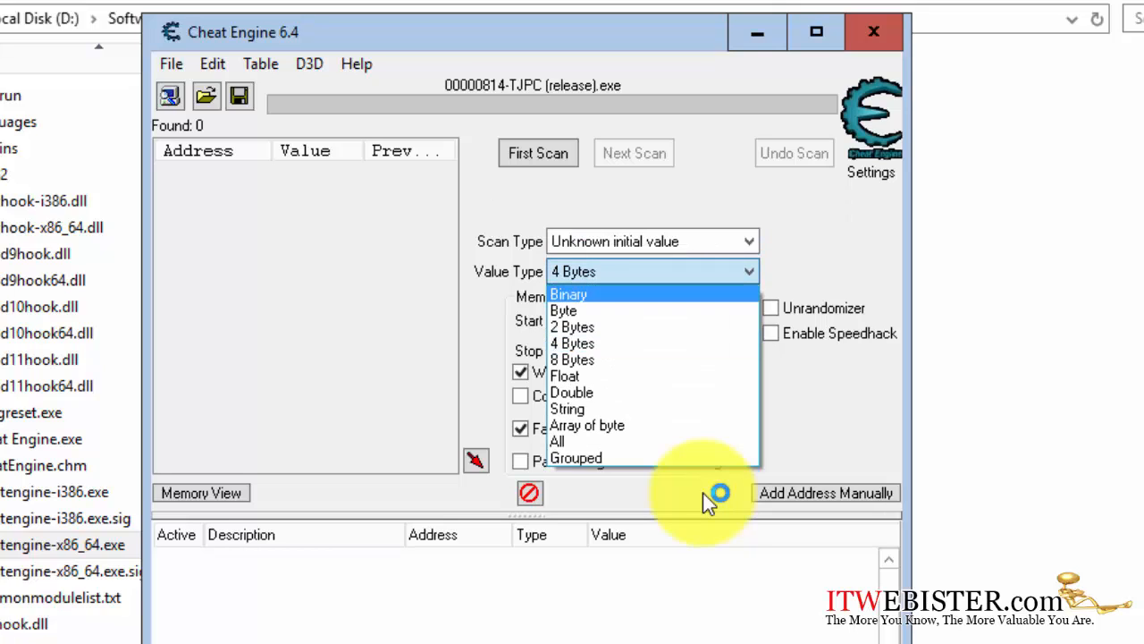
pyautogui.press('Down')
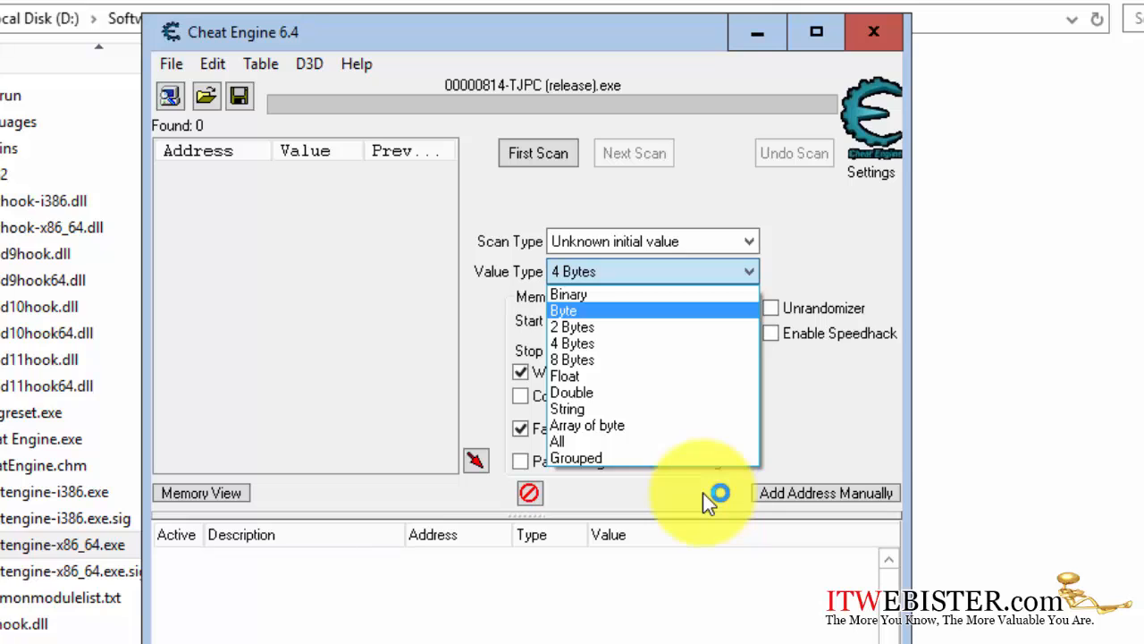
pyautogui.press('Return')
# Choose Unknown initial value as the scan type for the Byte search and run the first scan.
pyautogui.hotkey('shift', 'Tab')
pyautogui.hotkey('alt', 'Down')
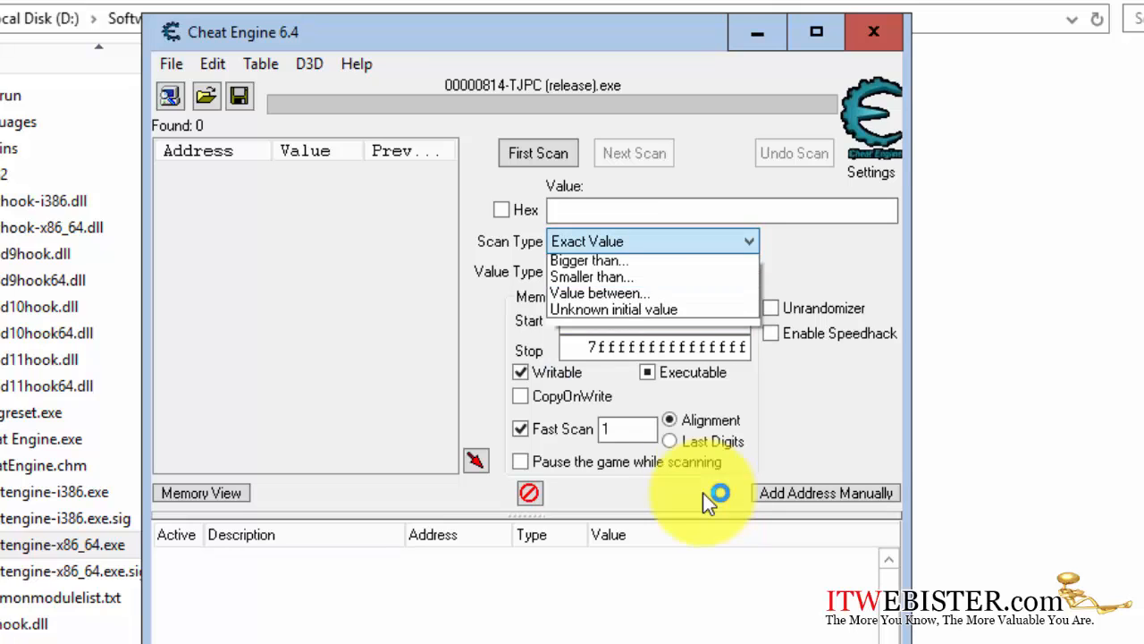
pyautogui.press('Down')
pyautogui.press('Down')
pyautogui.press('Down')
pyautogui.press('Down')
pyautogui.press('Return')
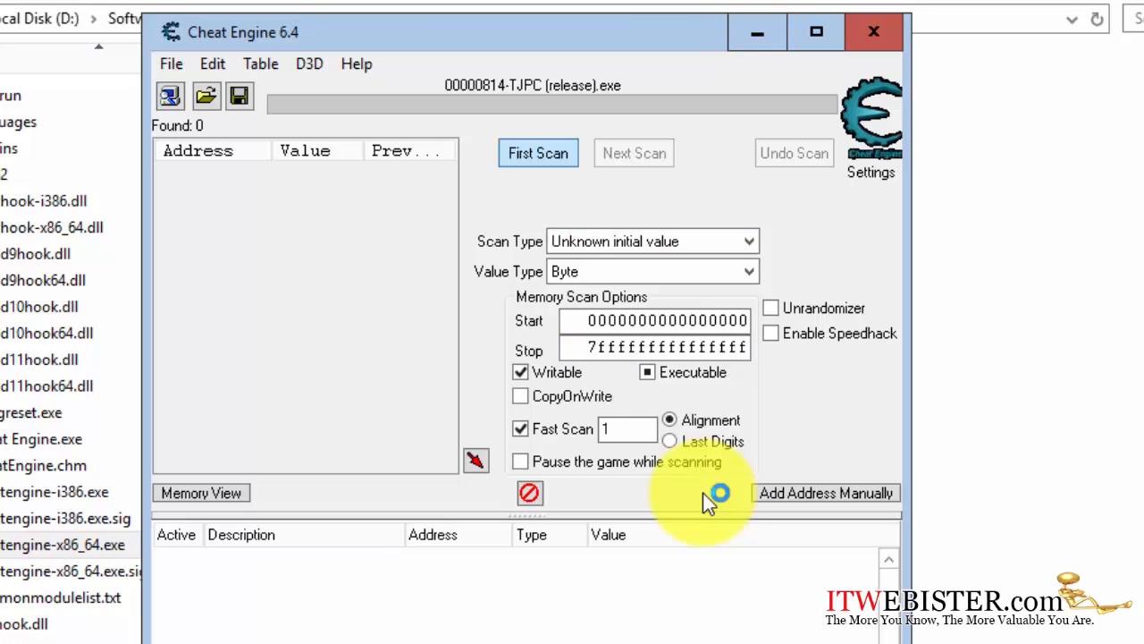
pyautogui.press('Return')
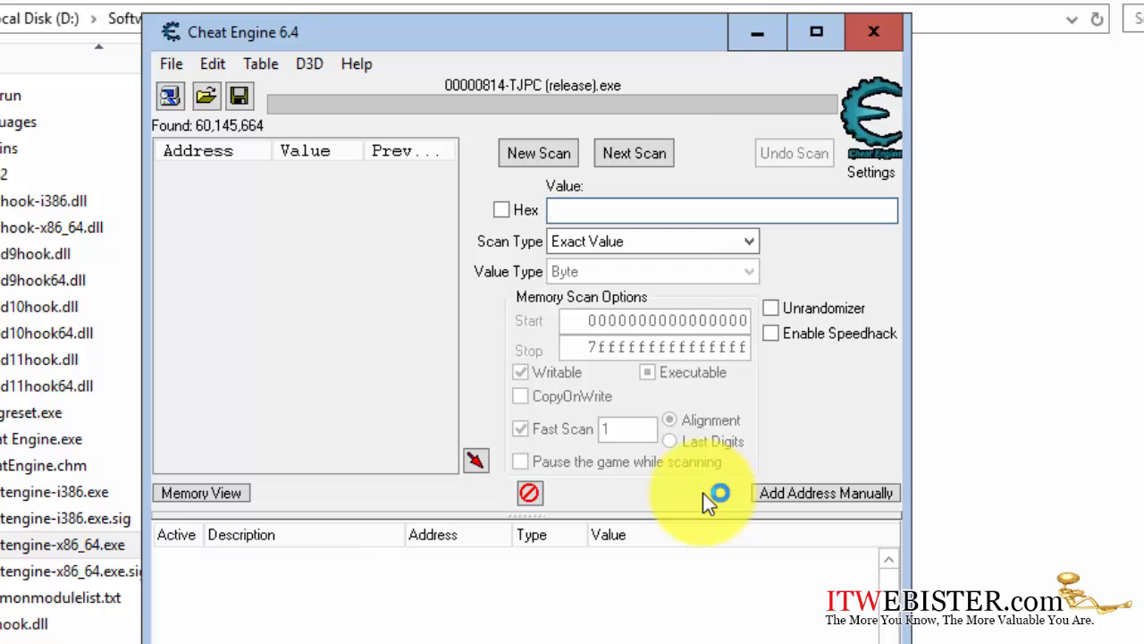
# Let Tom lose health in the game, and run a next scan with the scan type Decreased value.
pyautogui.click(541, 642)
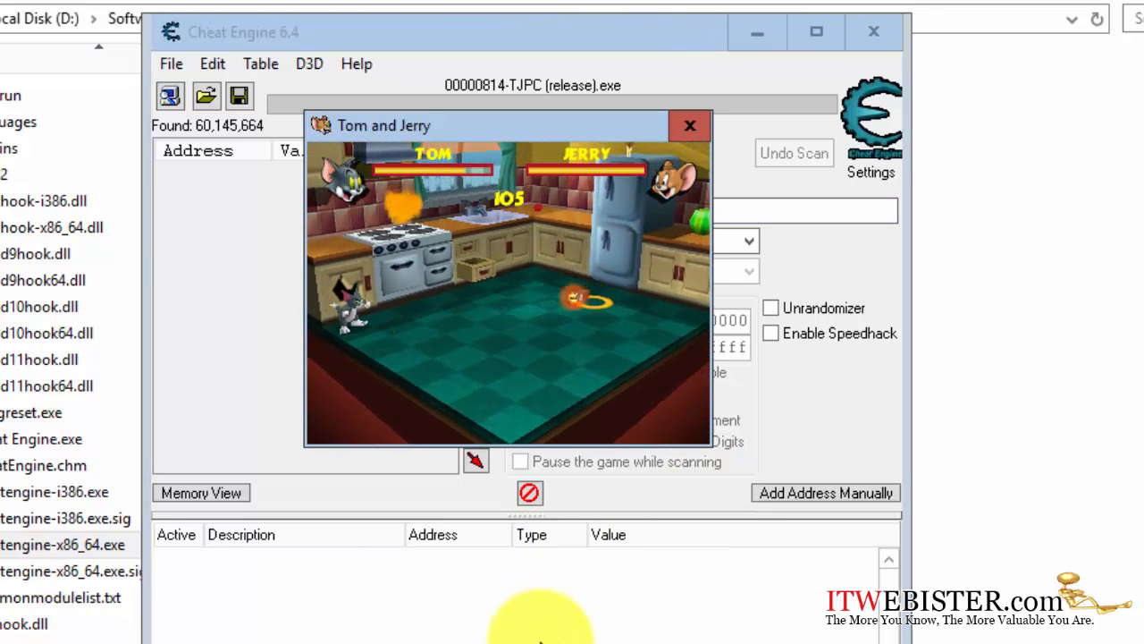
pyautogui.click(541, 642)
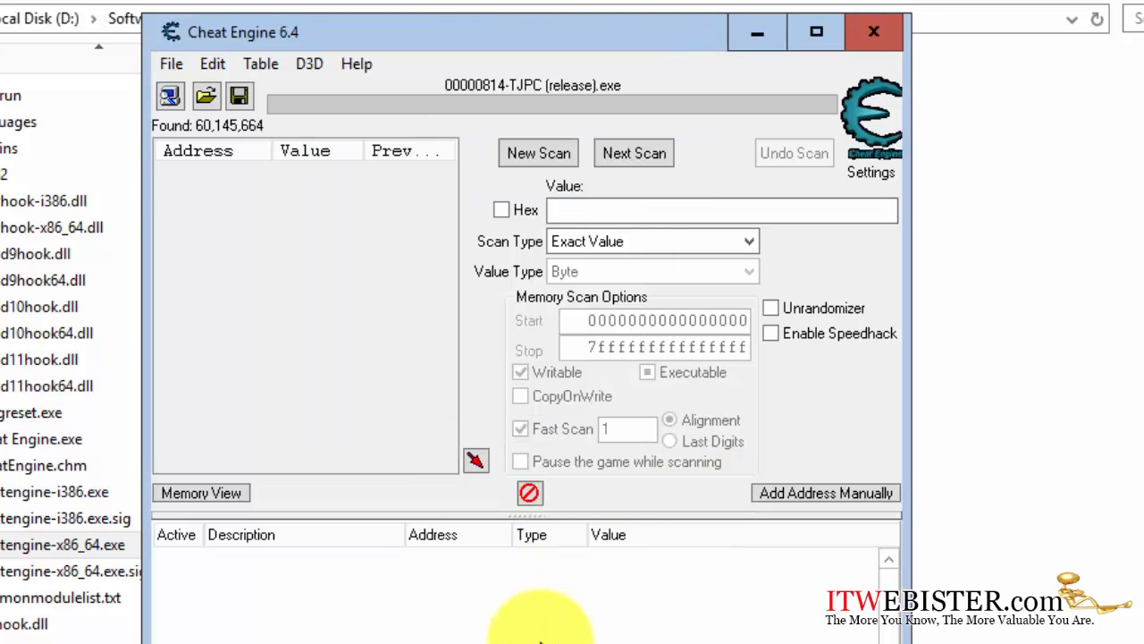
pyautogui.press('Tab')
pyautogui.hotkey('alt', 'Down')
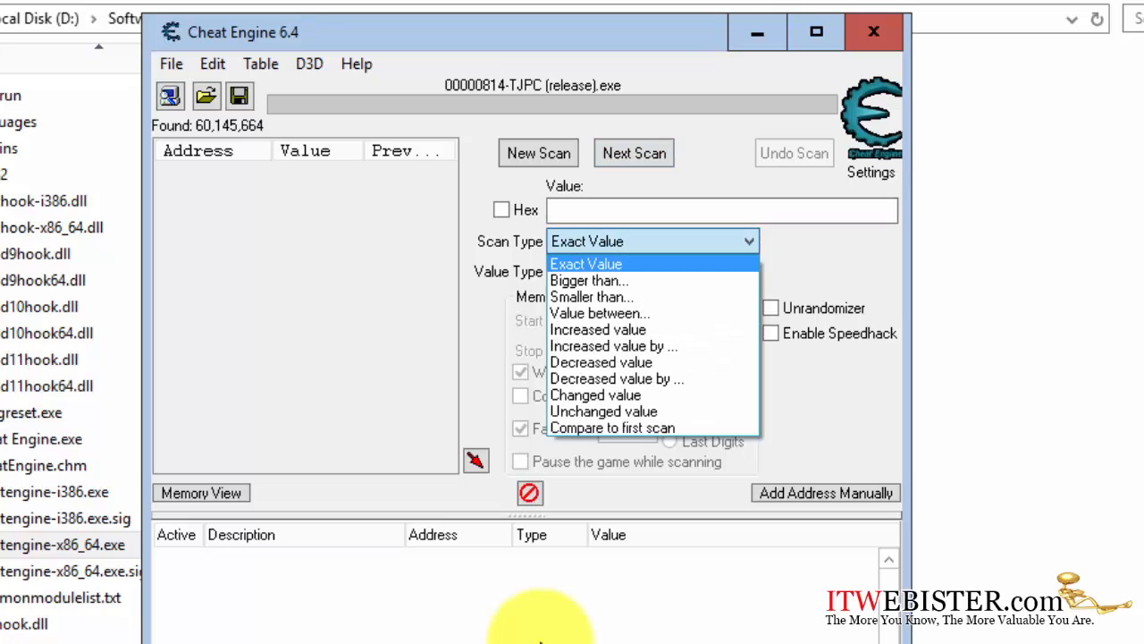
pyautogui.press('Down')
pyautogui.press('Down')
pyautogui.press('Down')
pyautogui.press('Down')
pyautogui.press('Down')
pyautogui.press('Down')
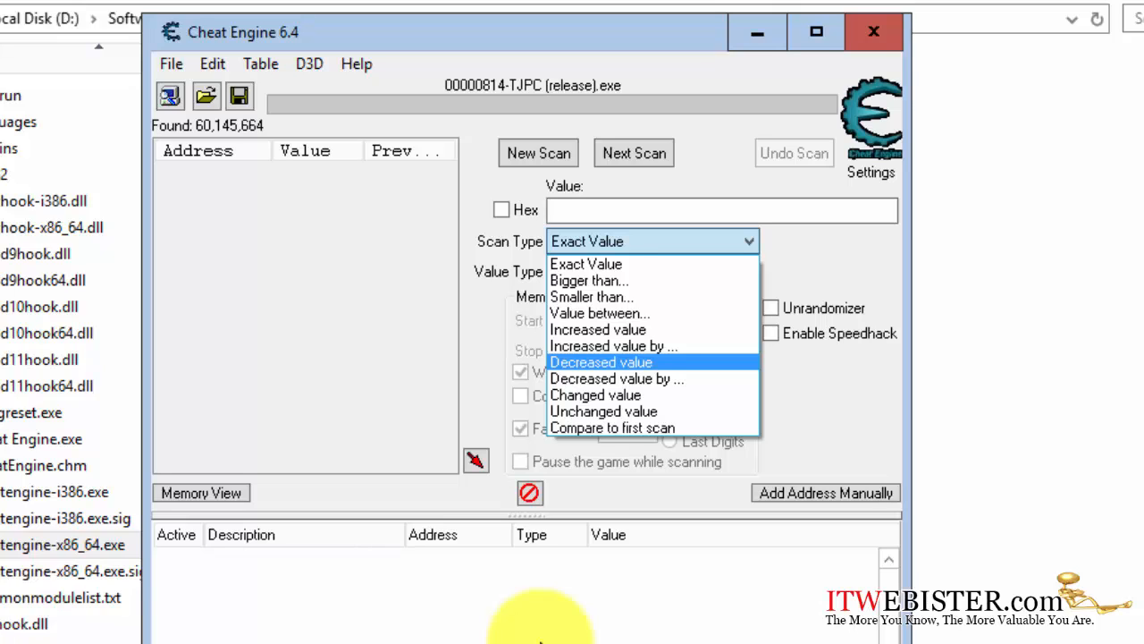
pyautogui.press('Up')
pyautogui.press('Up')
pyautogui.press('Up')
pyautogui.press('Up')
pyautogui.press('Down')
pyautogui.press('Down')
pyautogui.press('Down')
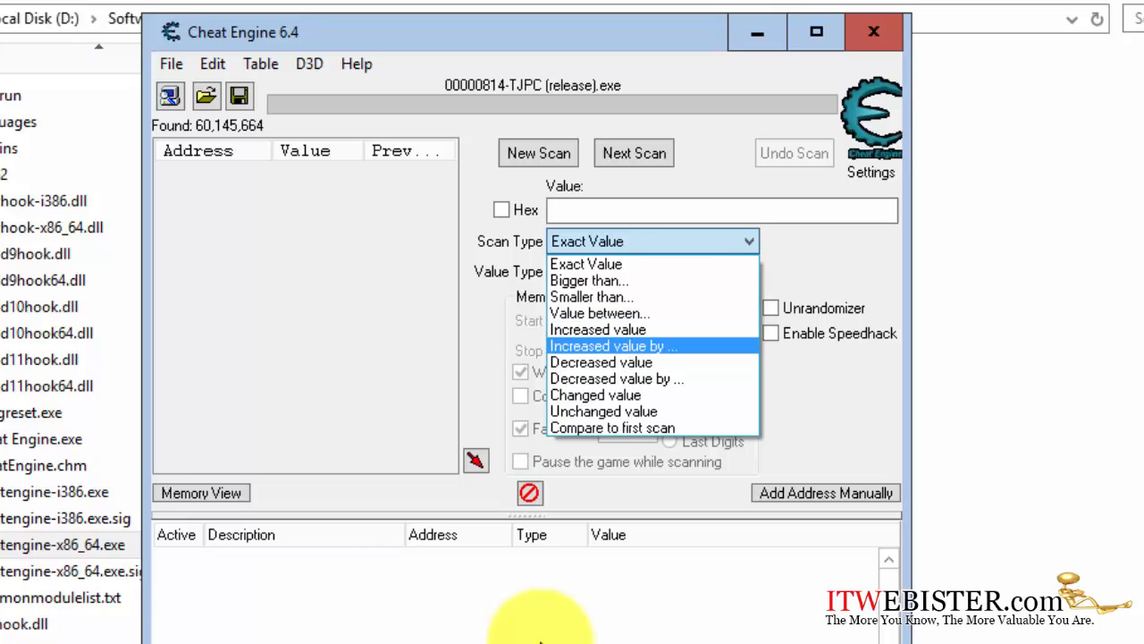
pyautogui.press('Down')
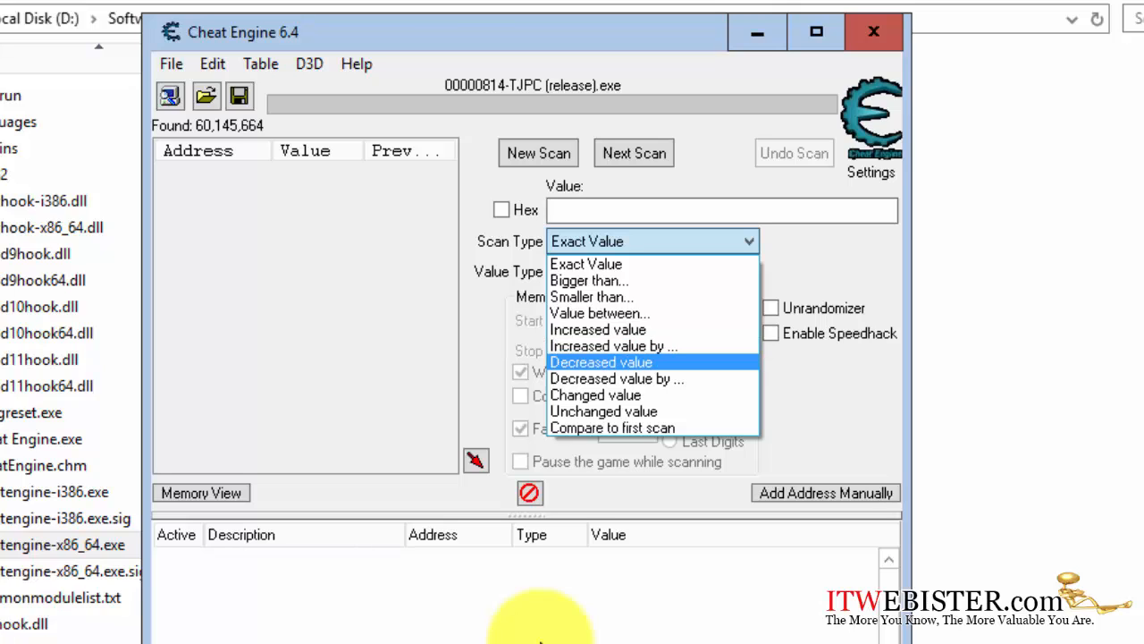
pyautogui.press('Return')
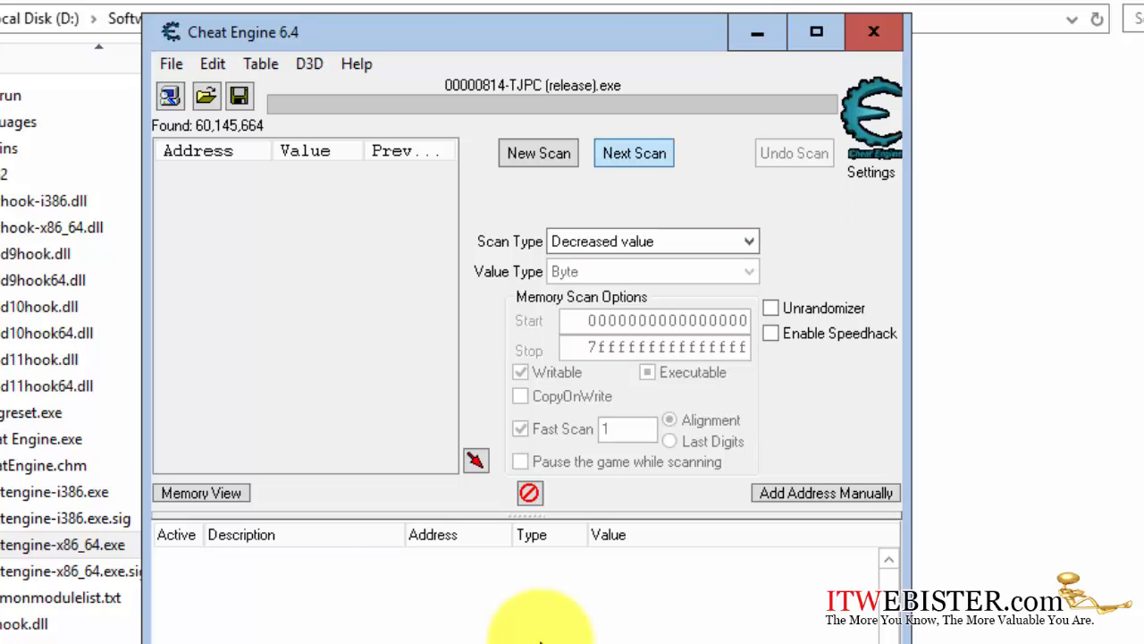
pyautogui.press('Return')
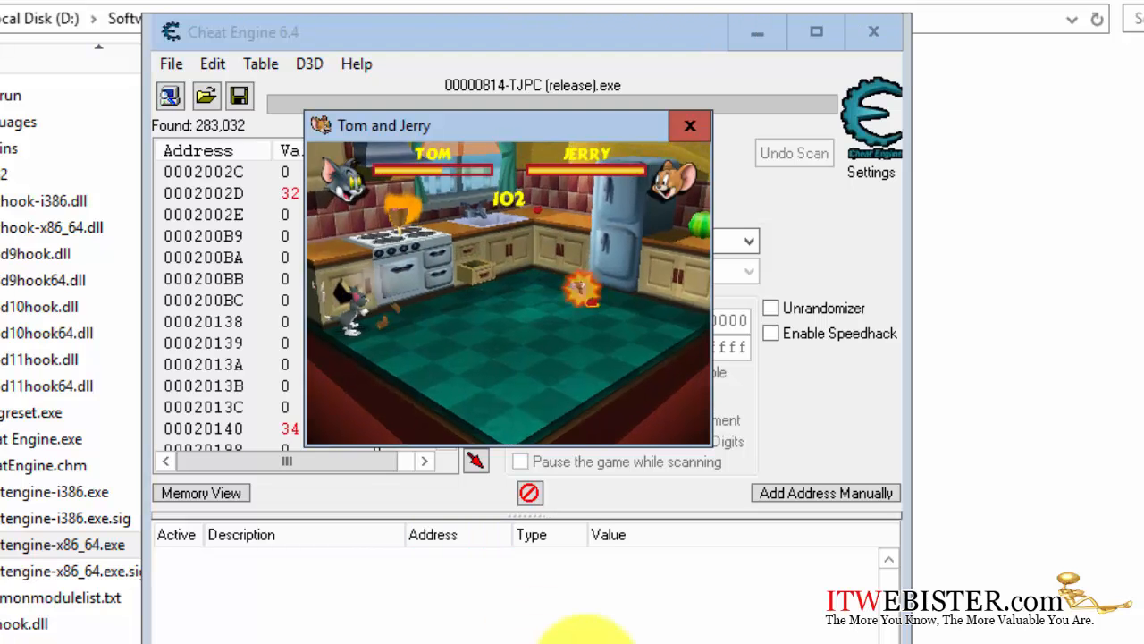
# Repeat the Decreased value scan three times, letting Tom take damage in the game before each scan.
pyautogui.press('Return')
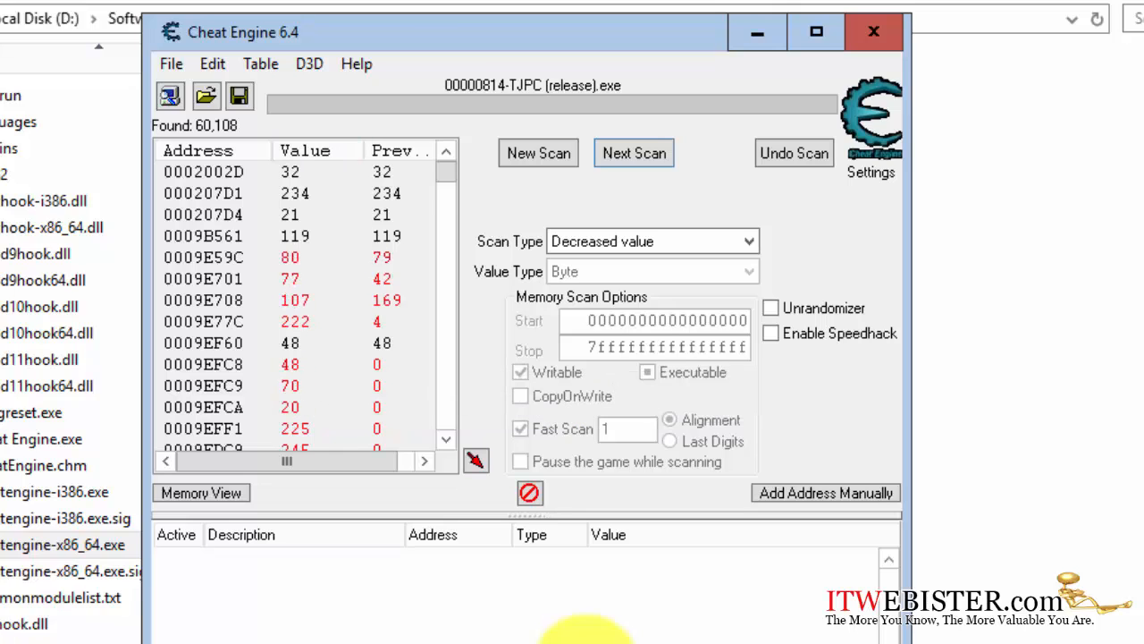
pyautogui.click(587, 643)
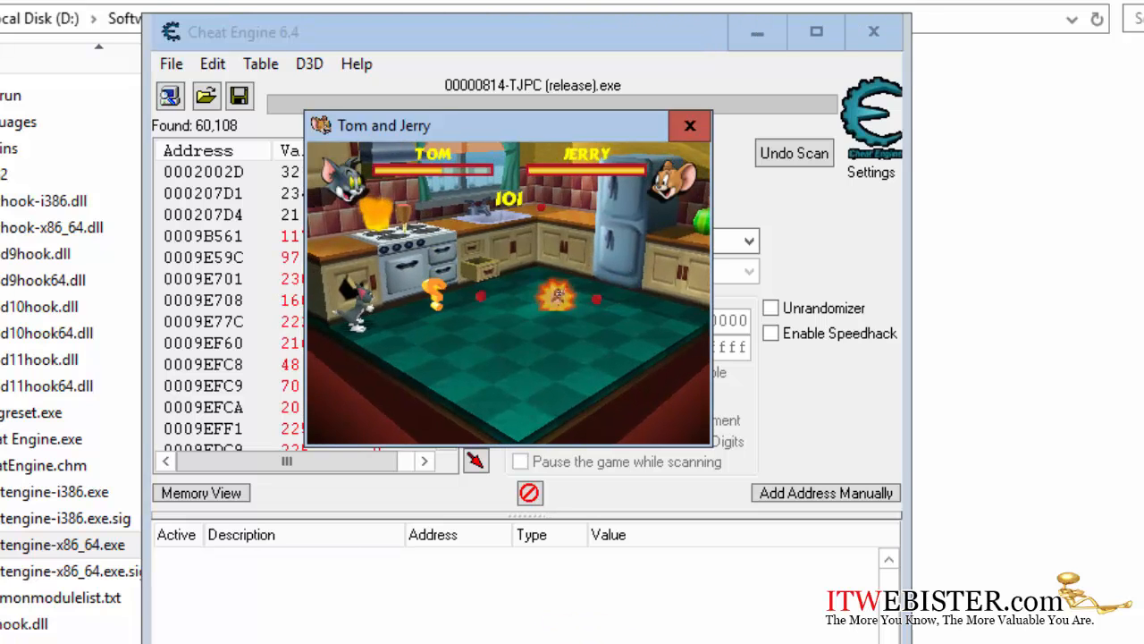
pyautogui.hotkey('alt', 'Tab')
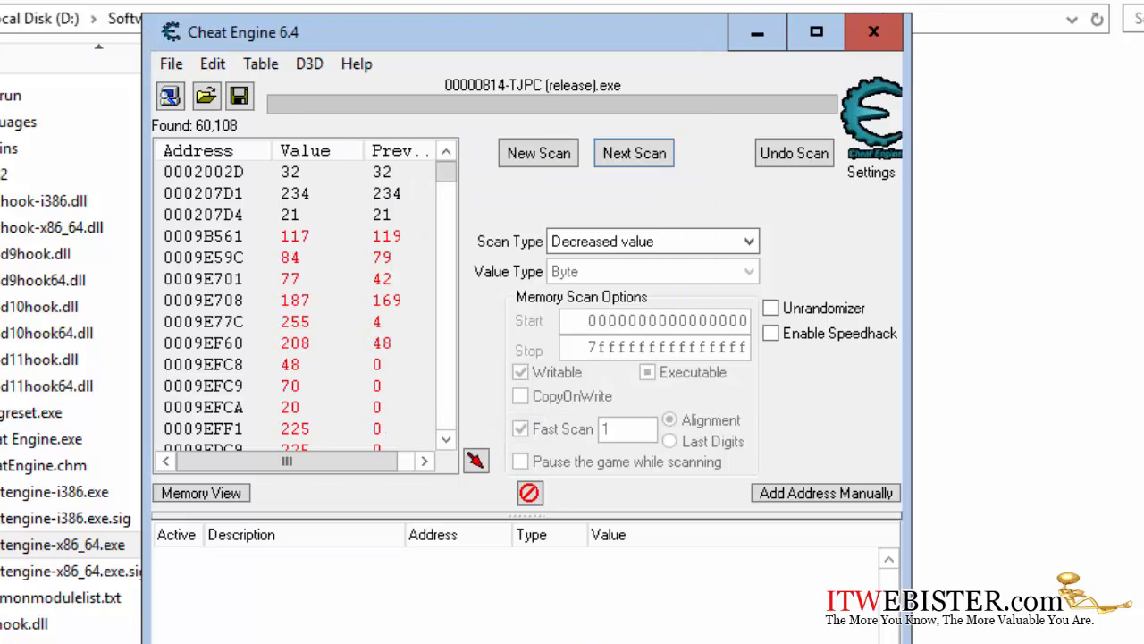
pyautogui.click(634, 153)
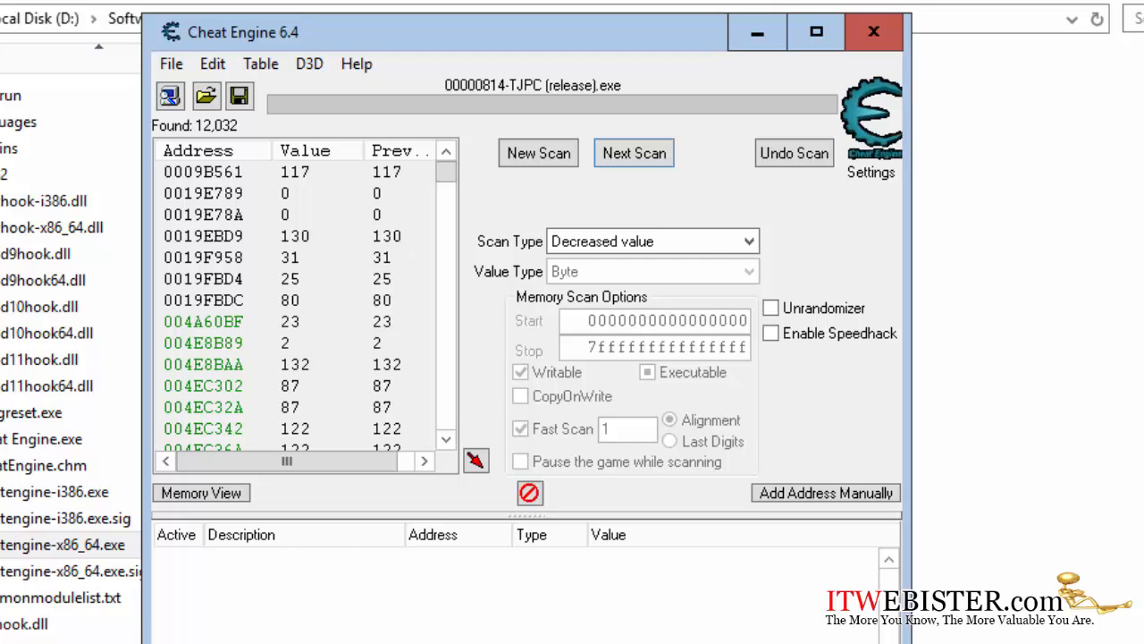
pyautogui.hotkey('alt', 'Tab')
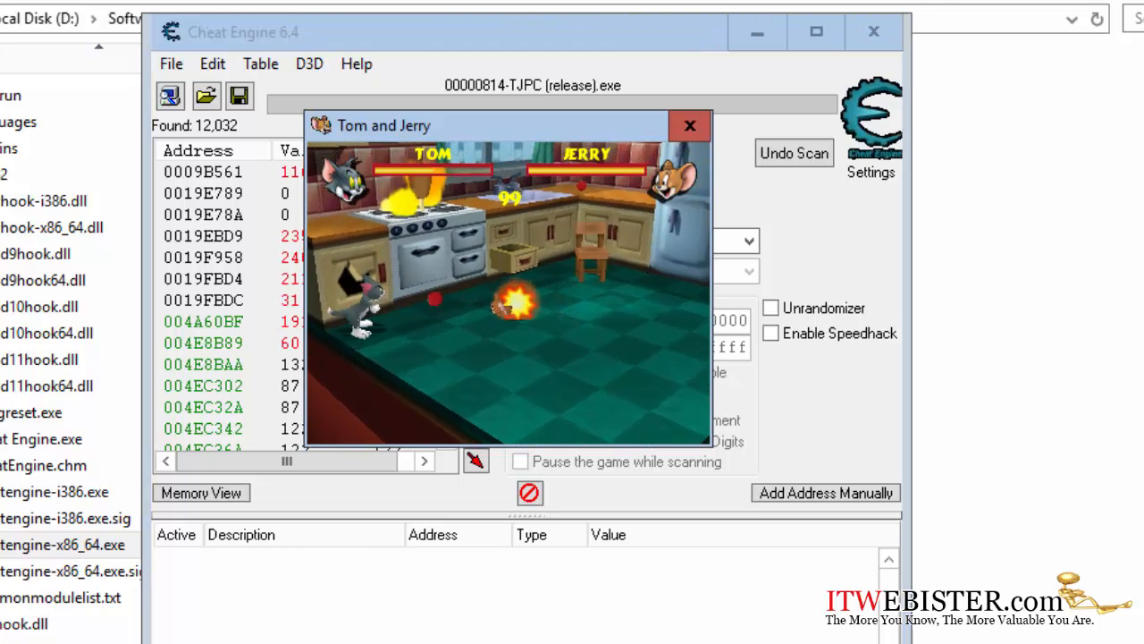
pyautogui.hotkey('alt', 'Tab')
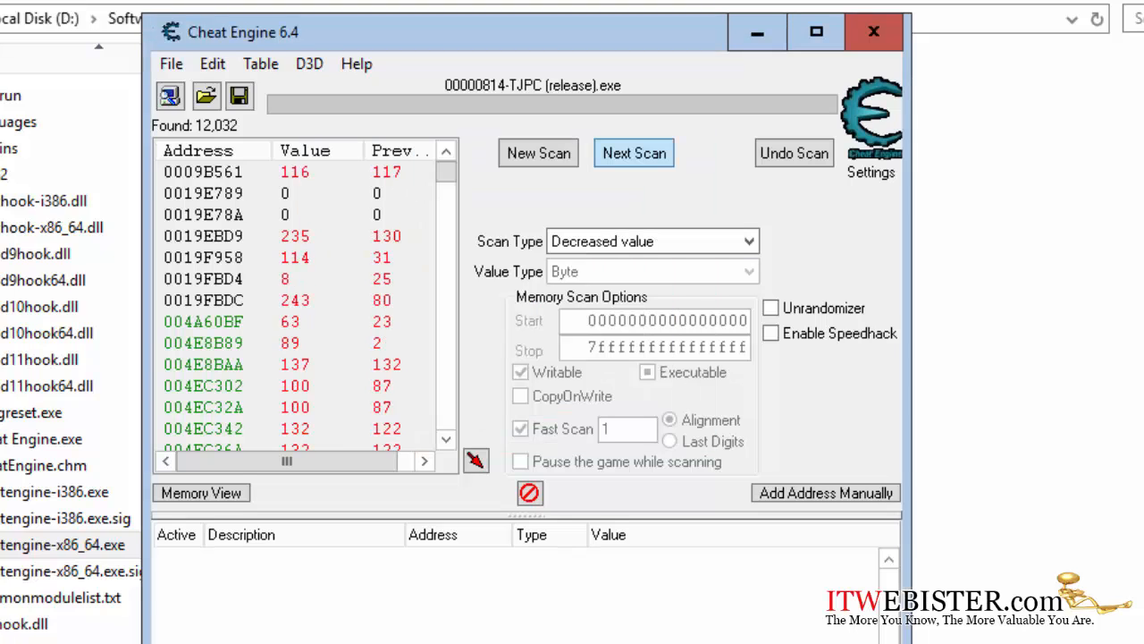
pyautogui.press('Return')
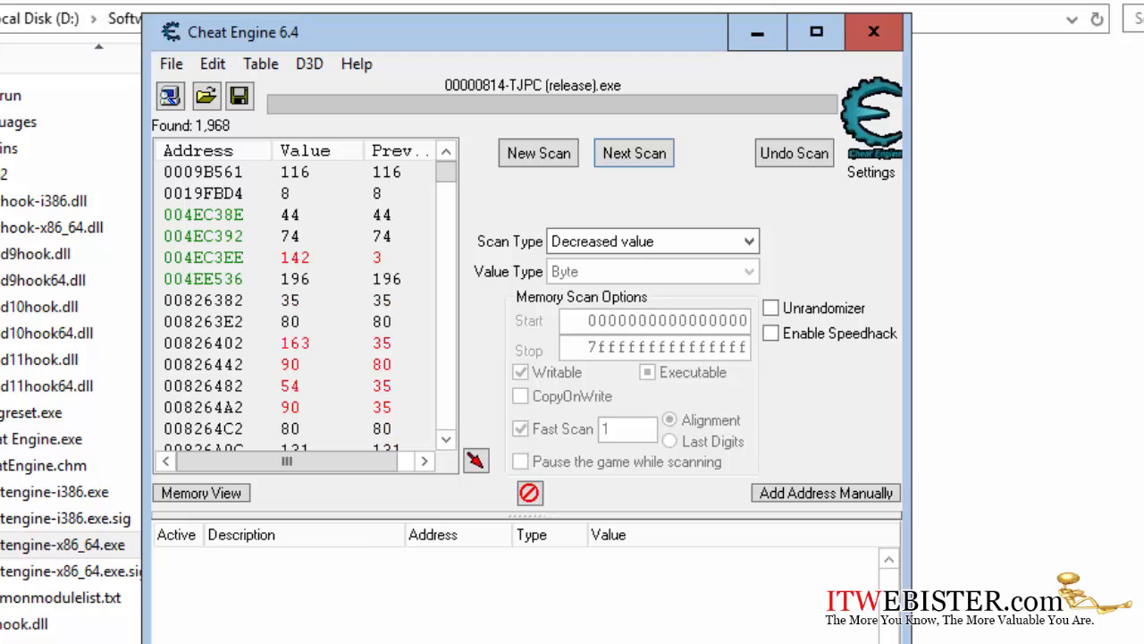
# Narrow the found addresses with three more Decreased value scans, each after Tom loses more health in the game.
pyautogui.hotkey('alt', 'Tab')
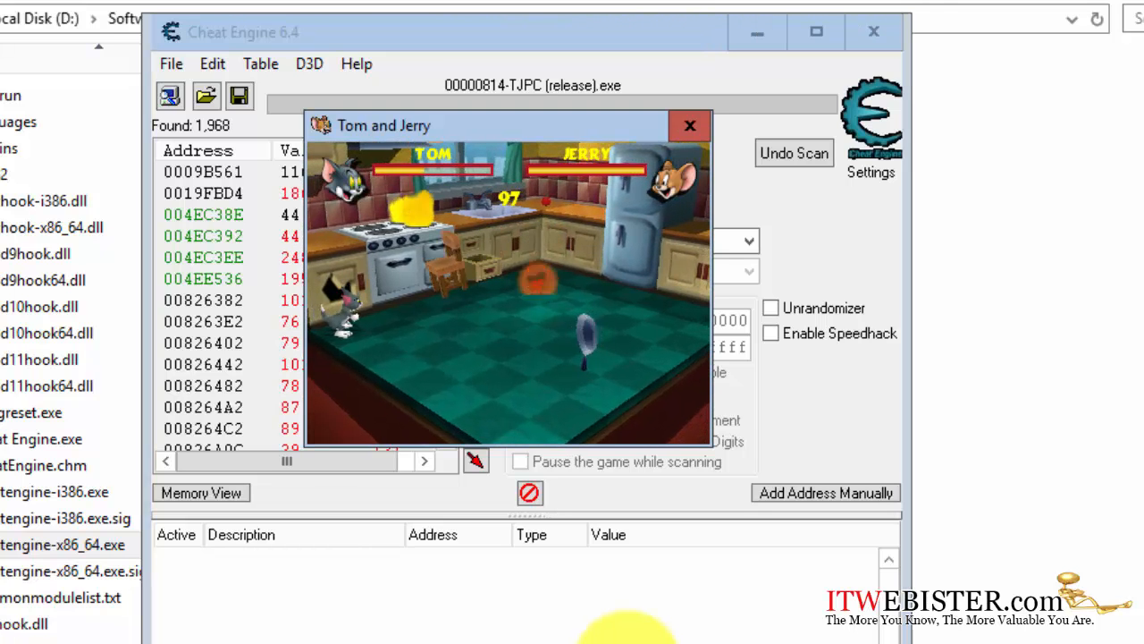
pyautogui.hotkey('alt', 'Tab')
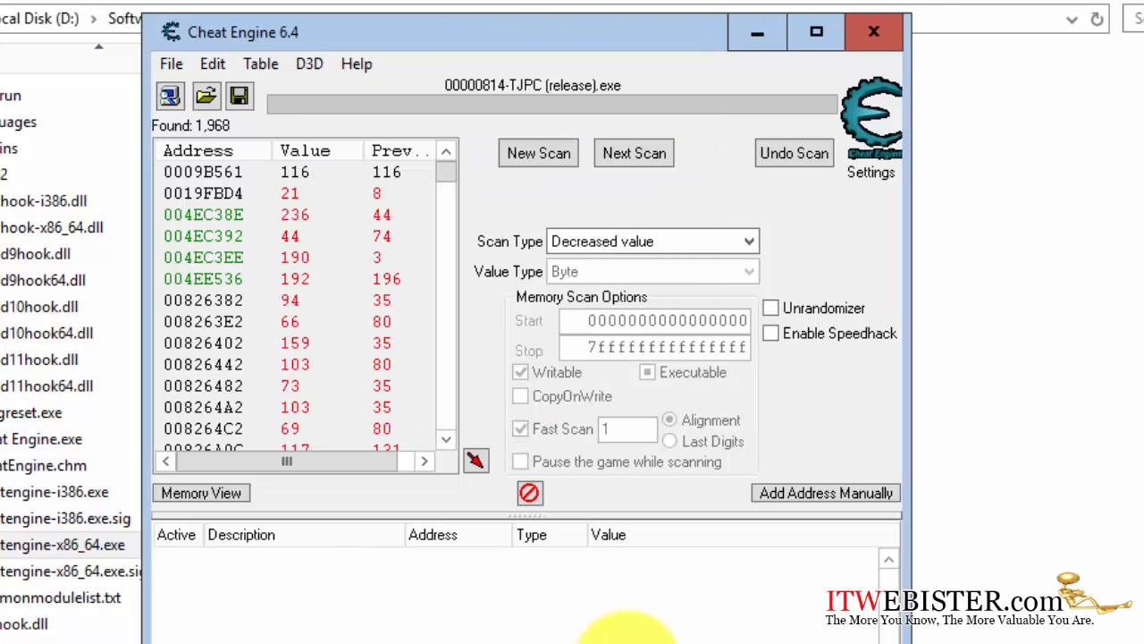
pyautogui.press('Return')
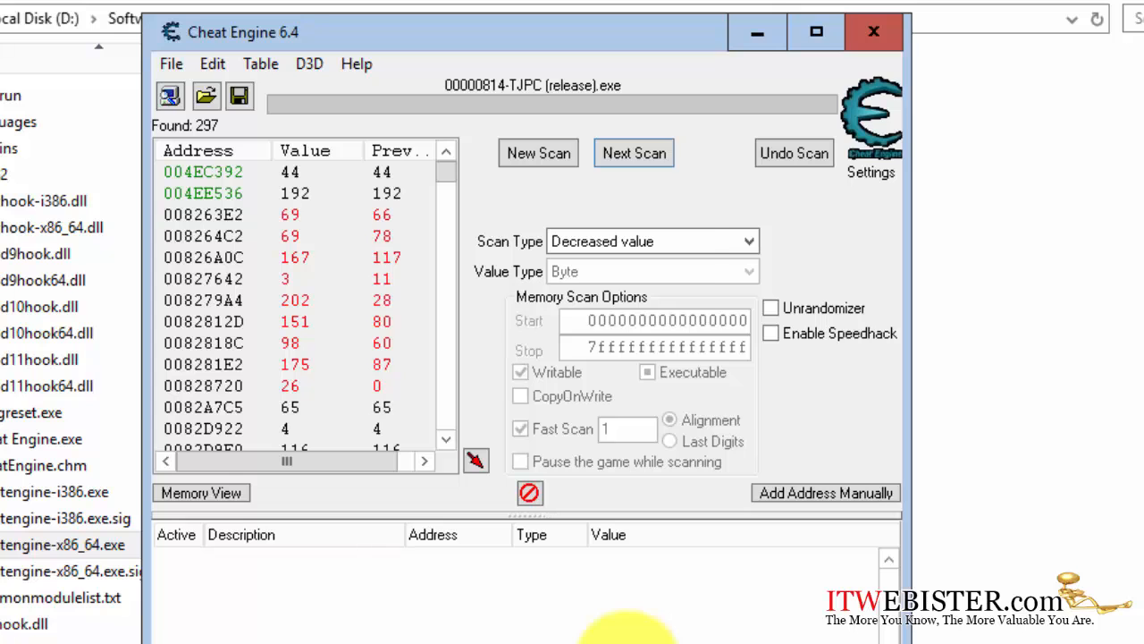
pyautogui.click(624, 643)
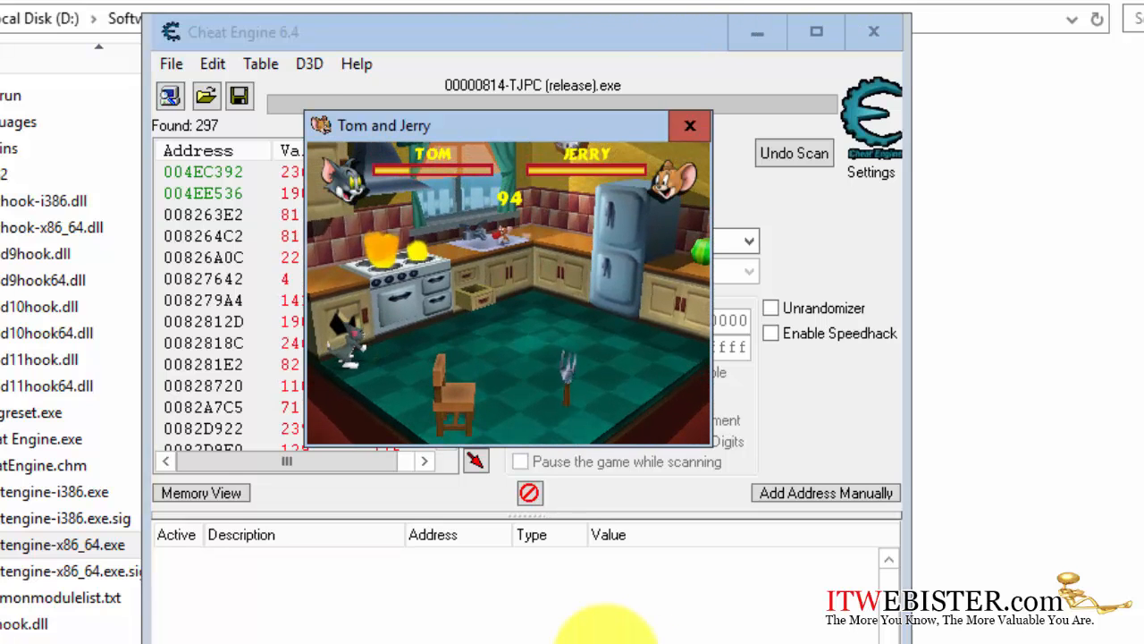
pyautogui.click(606, 642)
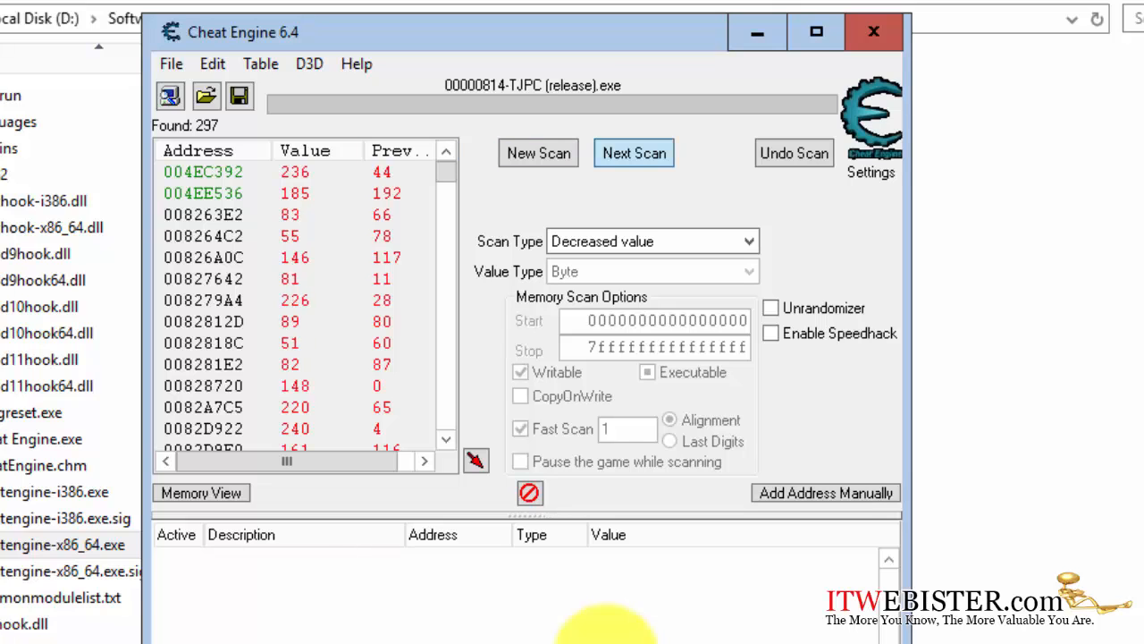
pyautogui.press('Return')
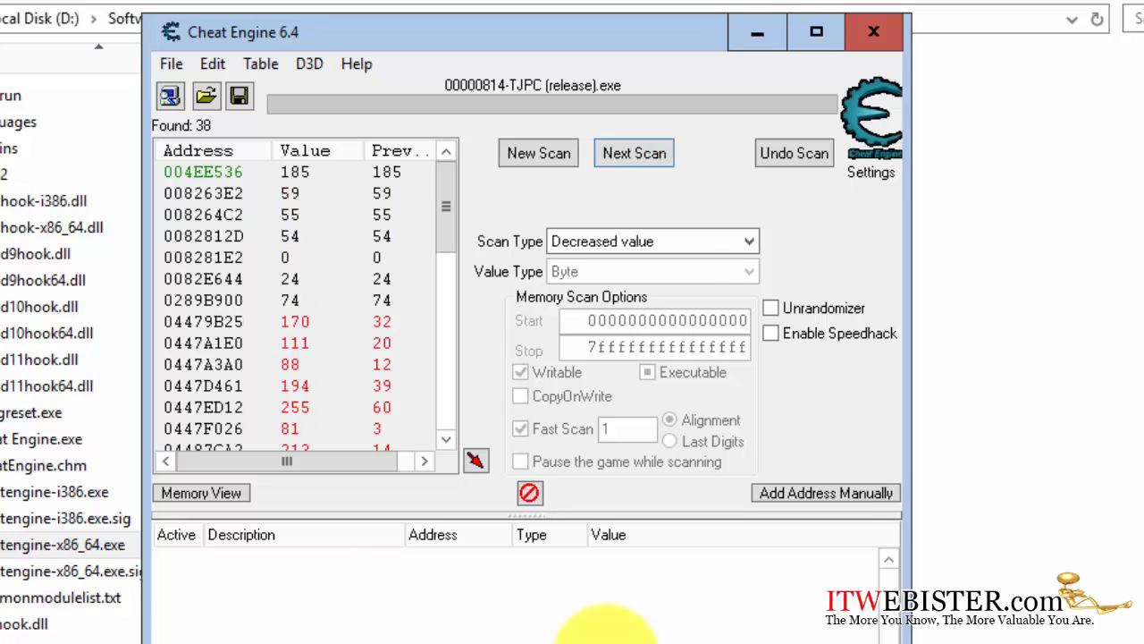
pyautogui.click(639, 643)
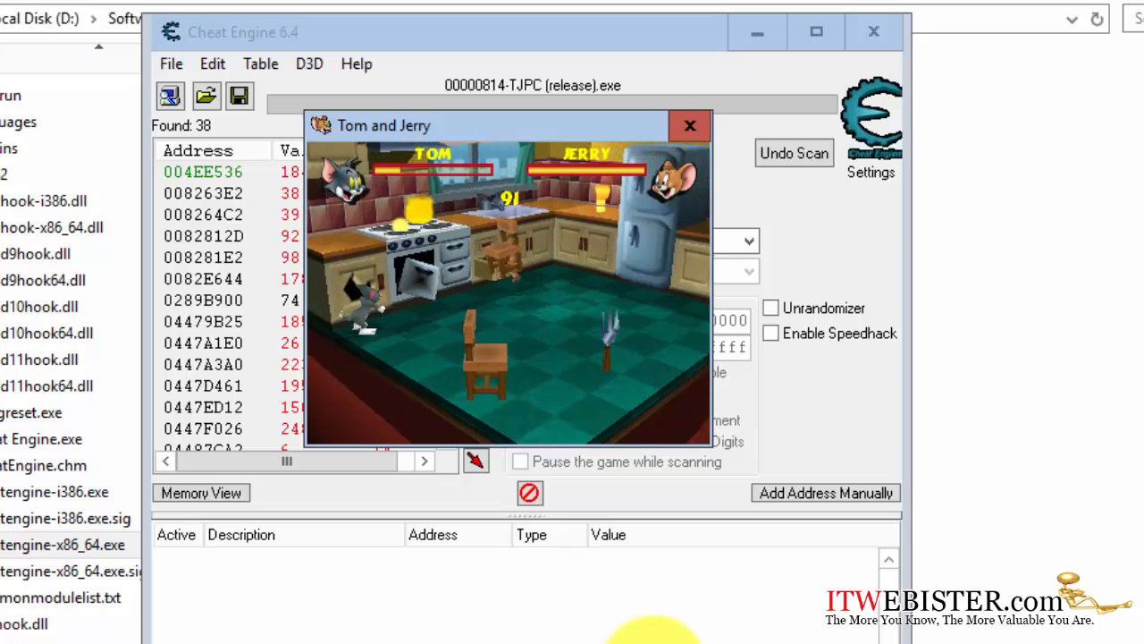
pyautogui.click(653, 643)
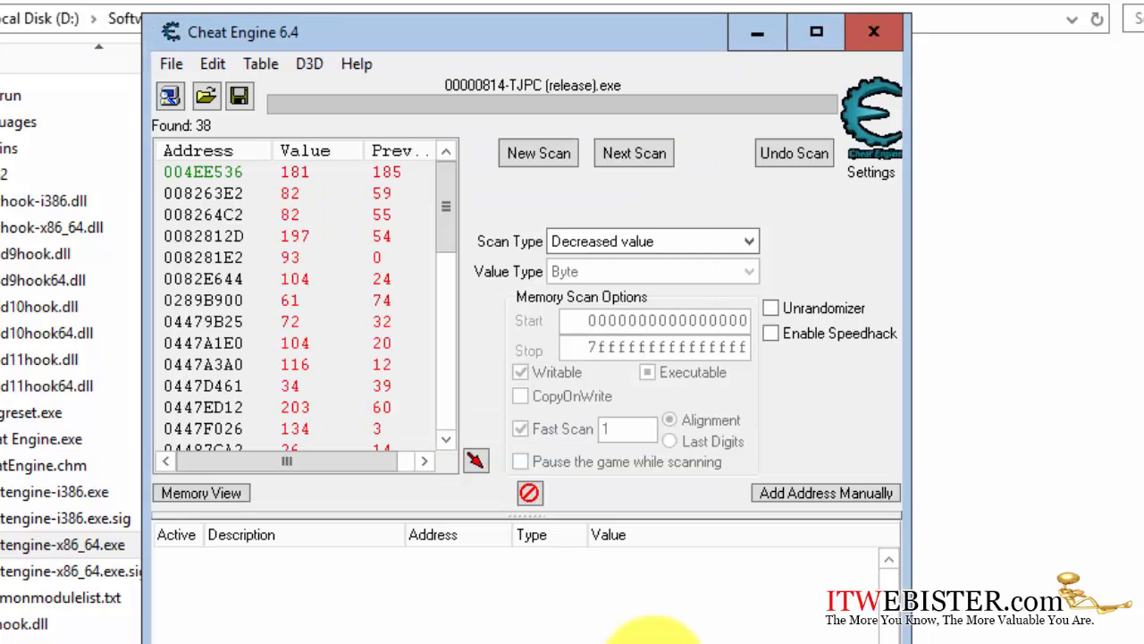
pyautogui.press('Return')
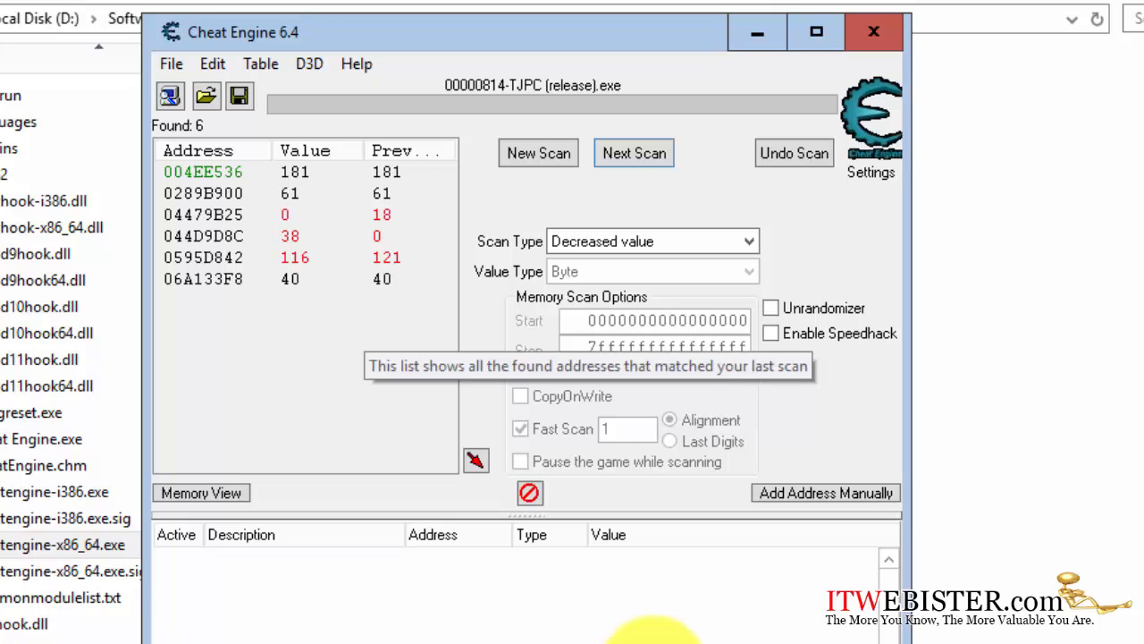
# Add the found address 06A133F8 to the address list and try to set its value to 100.
pyautogui.doubleClick(350, 278)
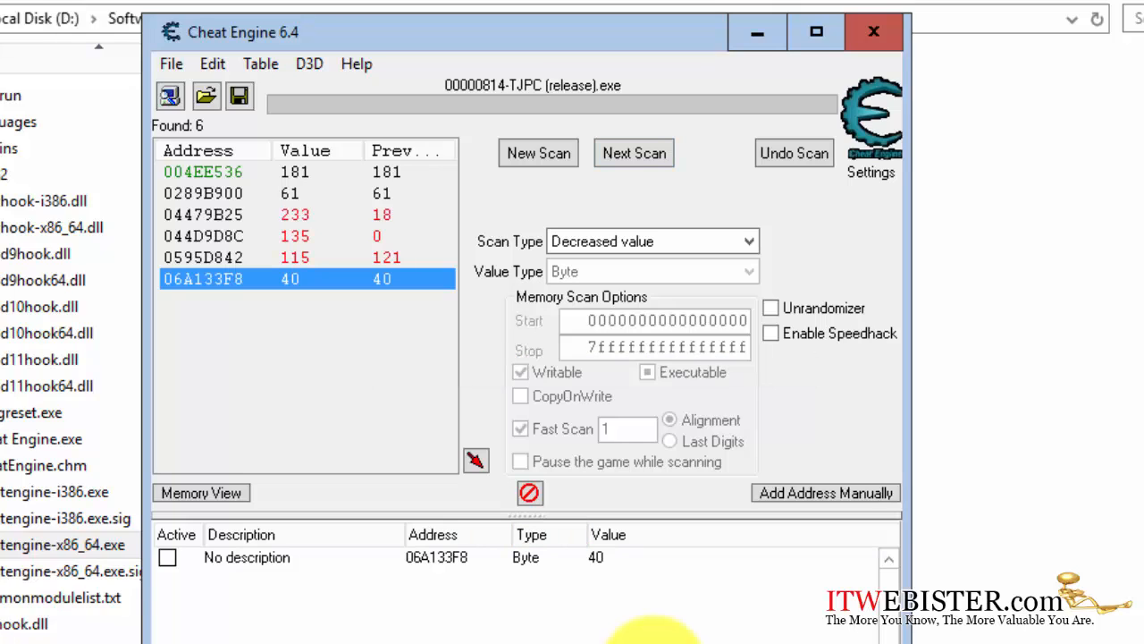
pyautogui.doubleClick(597, 557)
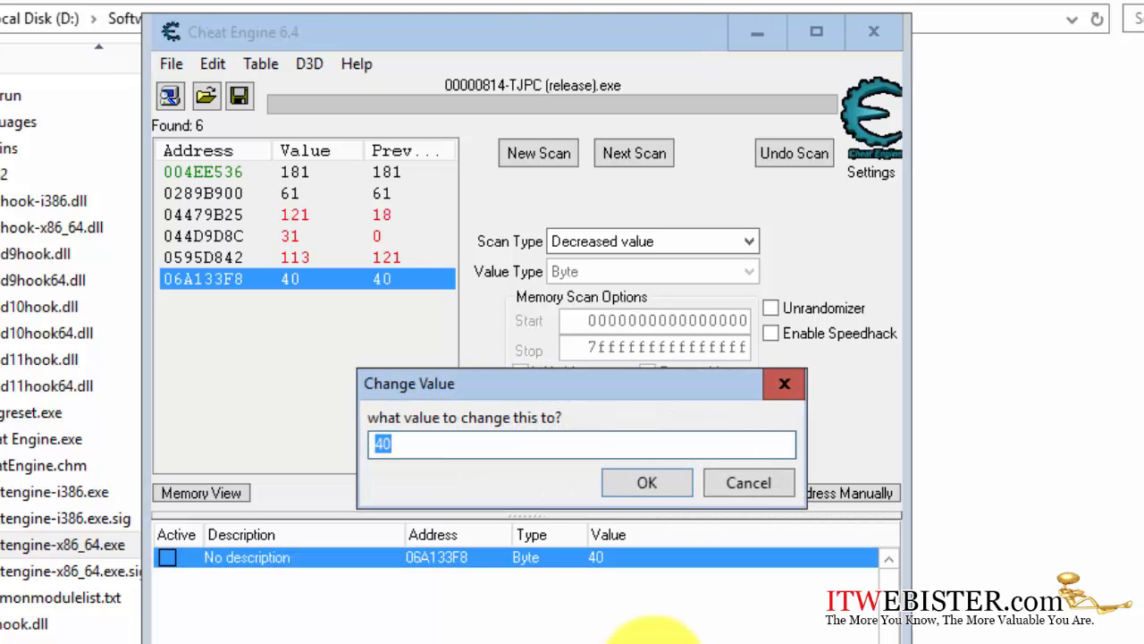
pyautogui.write('1')
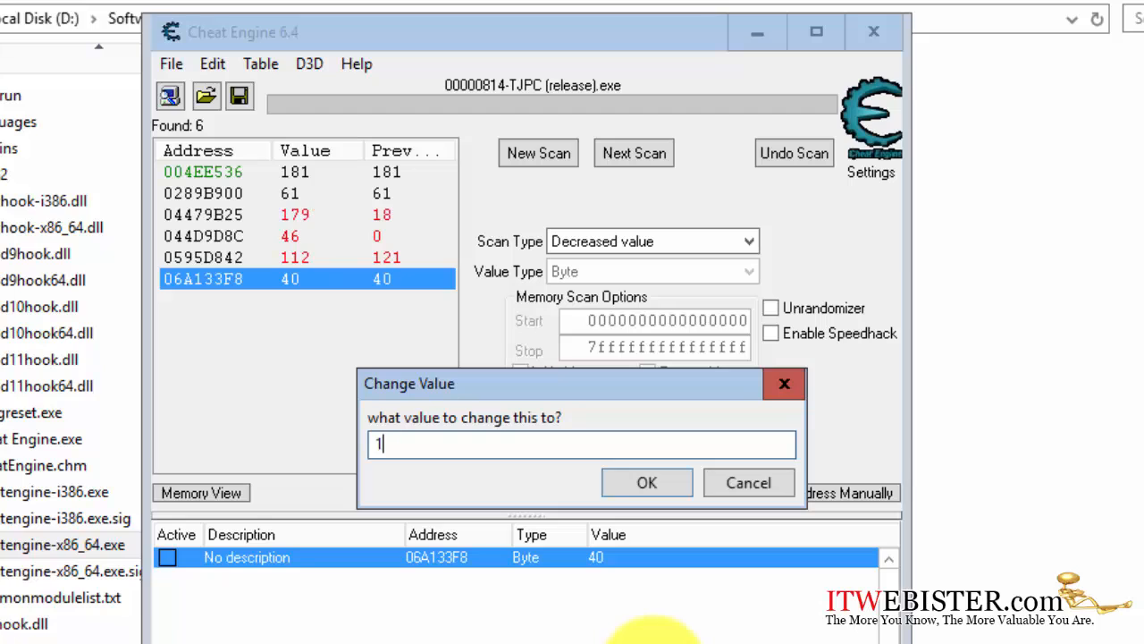
pyautogui.write('00')
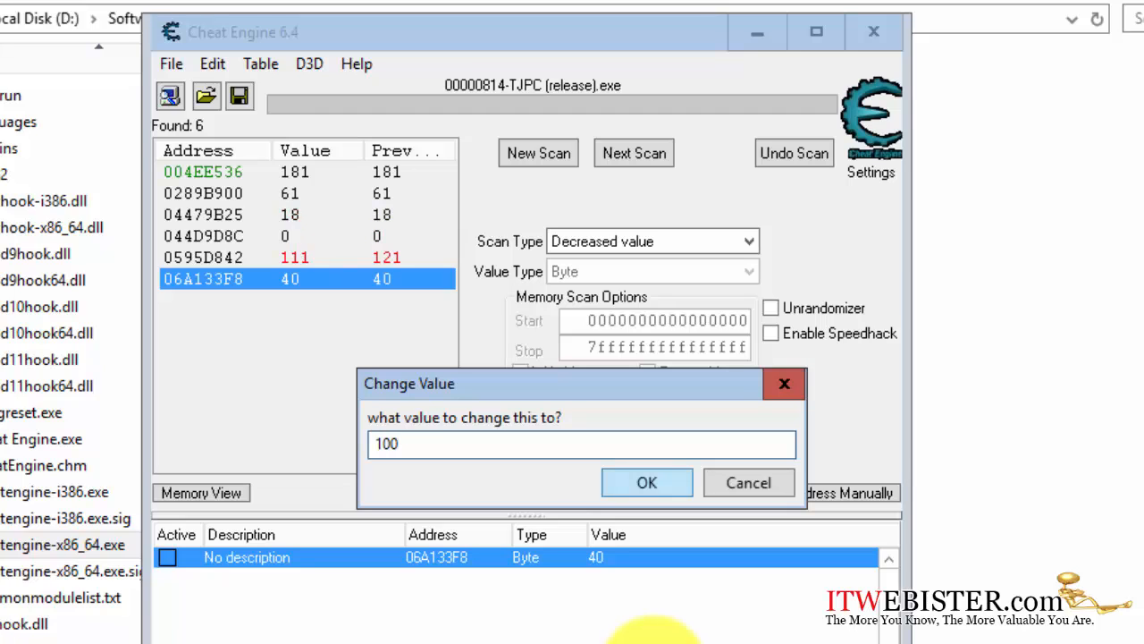
pyautogui.press('Return')
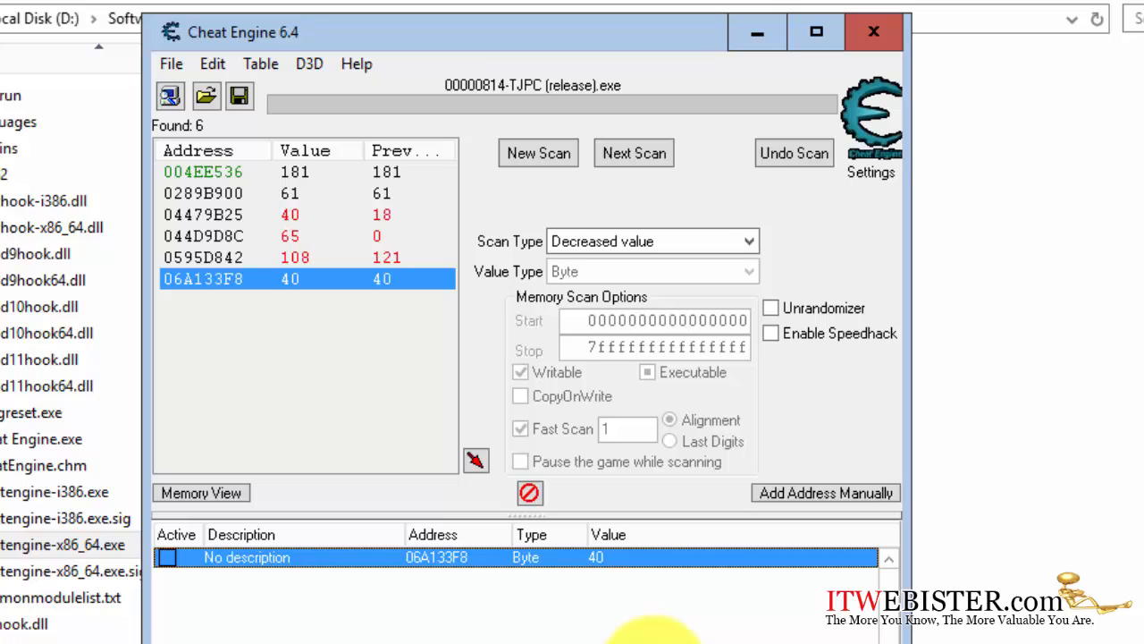
# Add the found address 0289B900 to the address list, set its value to 100, and check the effect in the game.
pyautogui.doubleClick(203, 193)
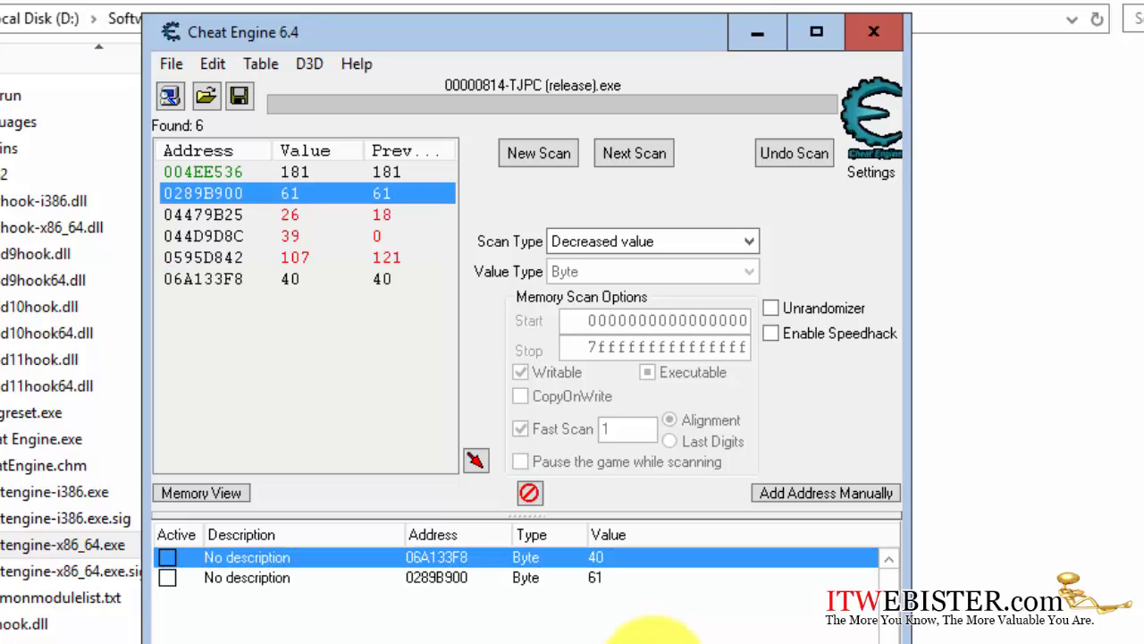
pyautogui.doubleClick(595, 577)
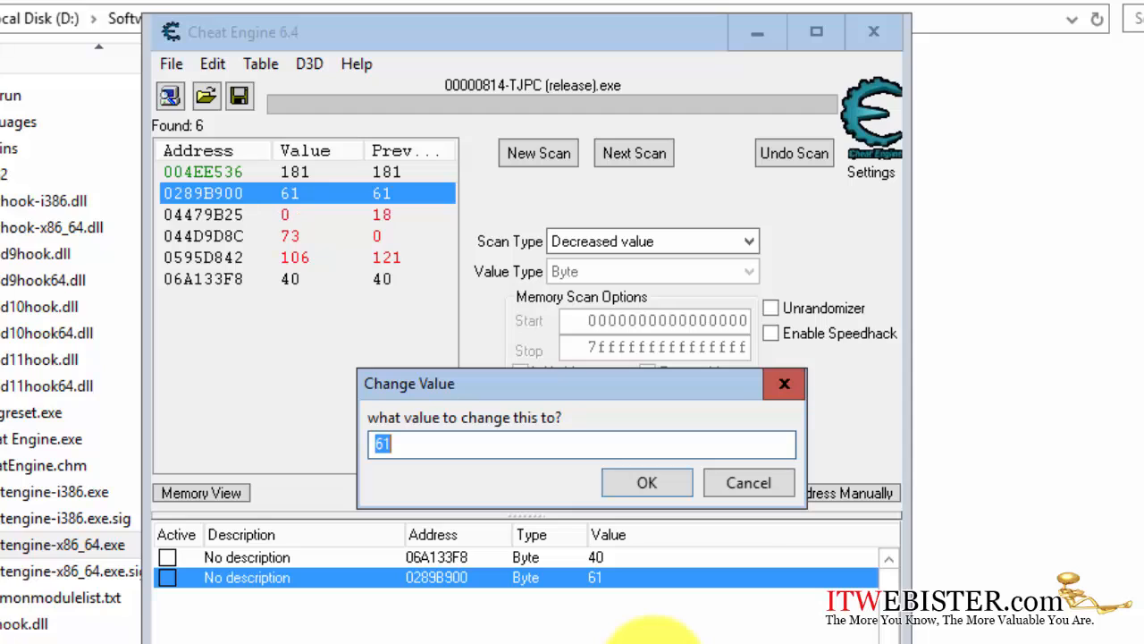
pyautogui.press('BackSpace')
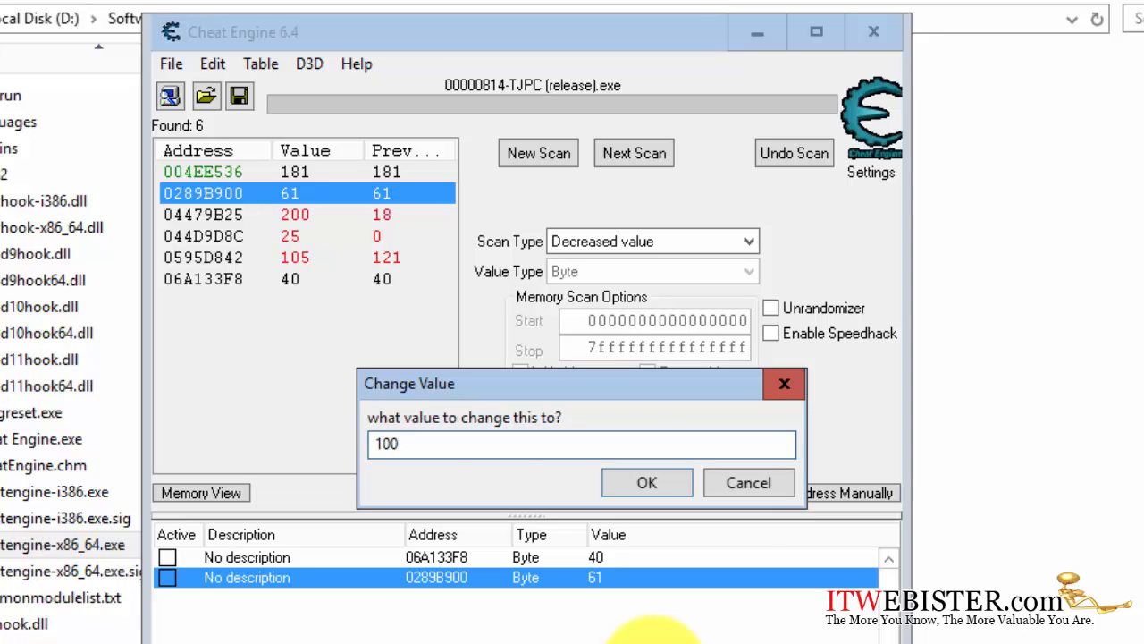
pyautogui.press('Return')
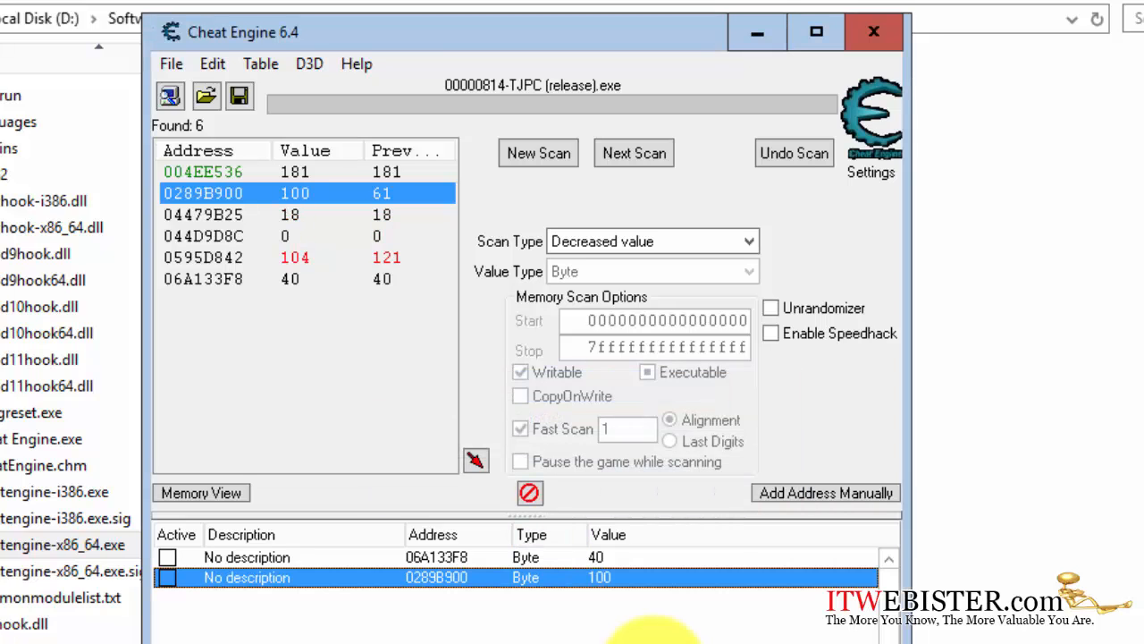
pyautogui.hotkey('alt', 'Tab')
pyautogui.hotkey('alt', 'Tab')
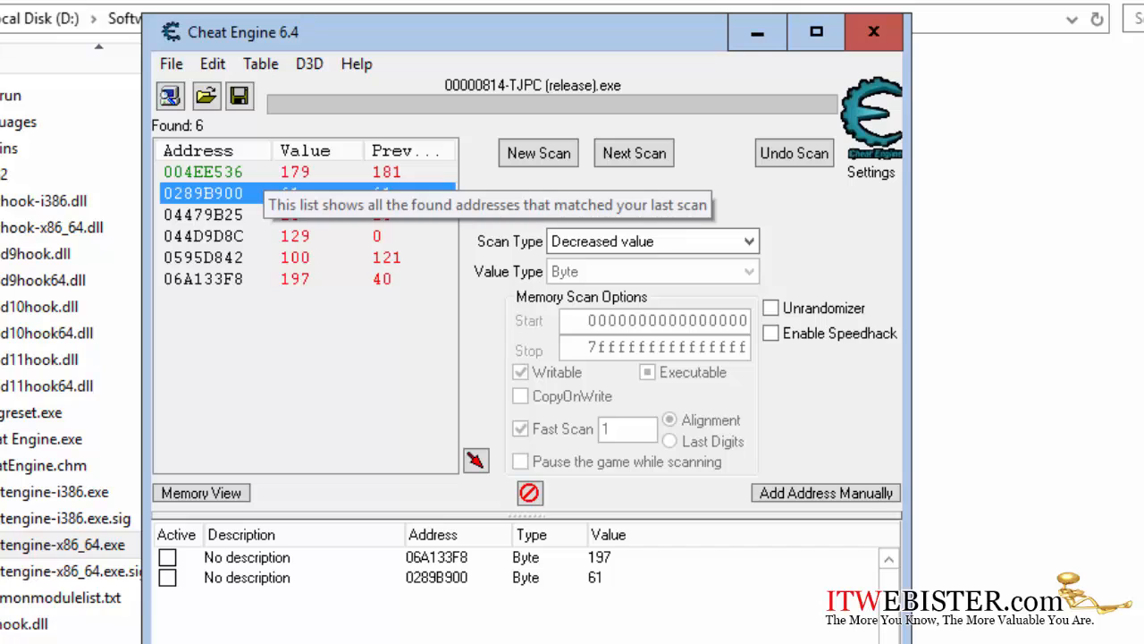
# Add the found address 004EE536 to the address list, set its value to 200, and check Tom's health in the game.
pyautogui.doubleClick(263, 172)
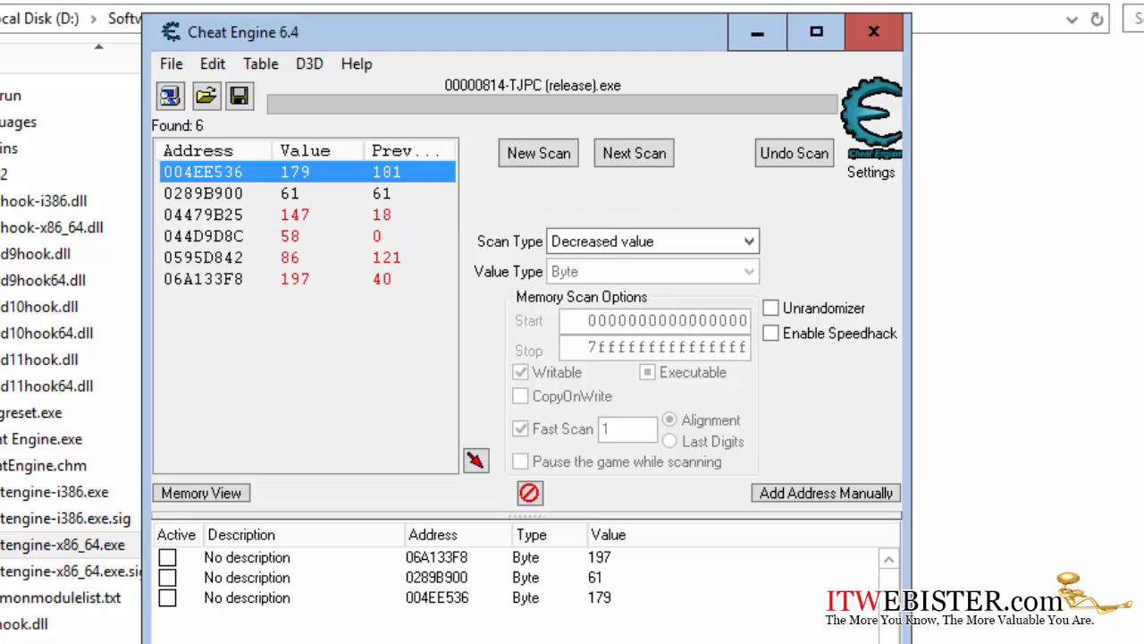
pyautogui.doubleClick(600, 597)
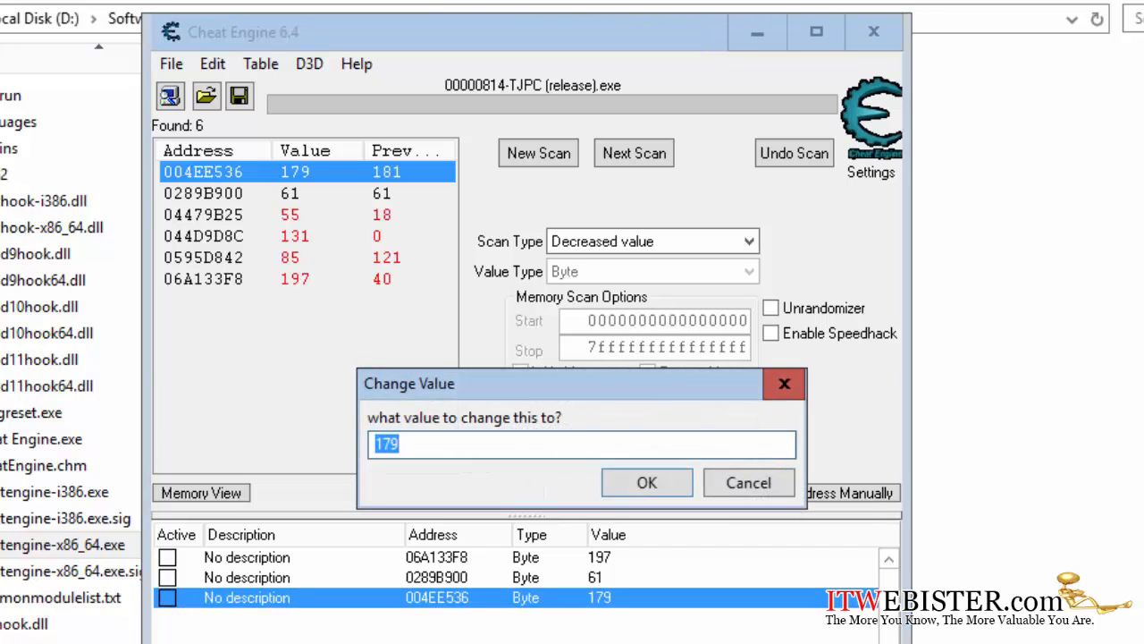
pyautogui.write('200')
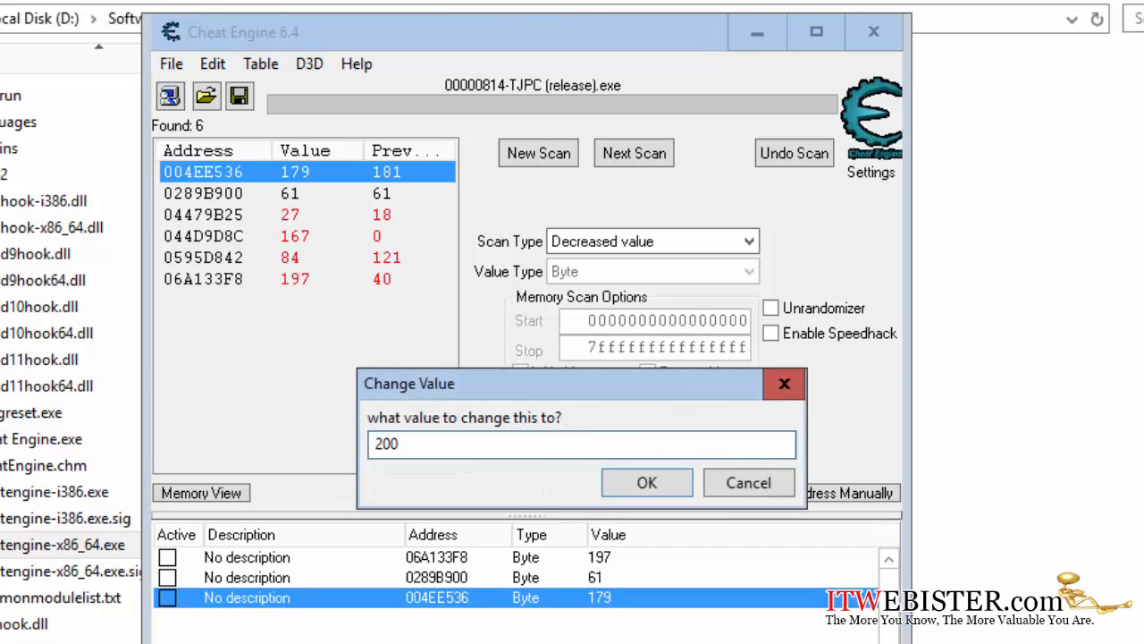
pyautogui.press('Return')
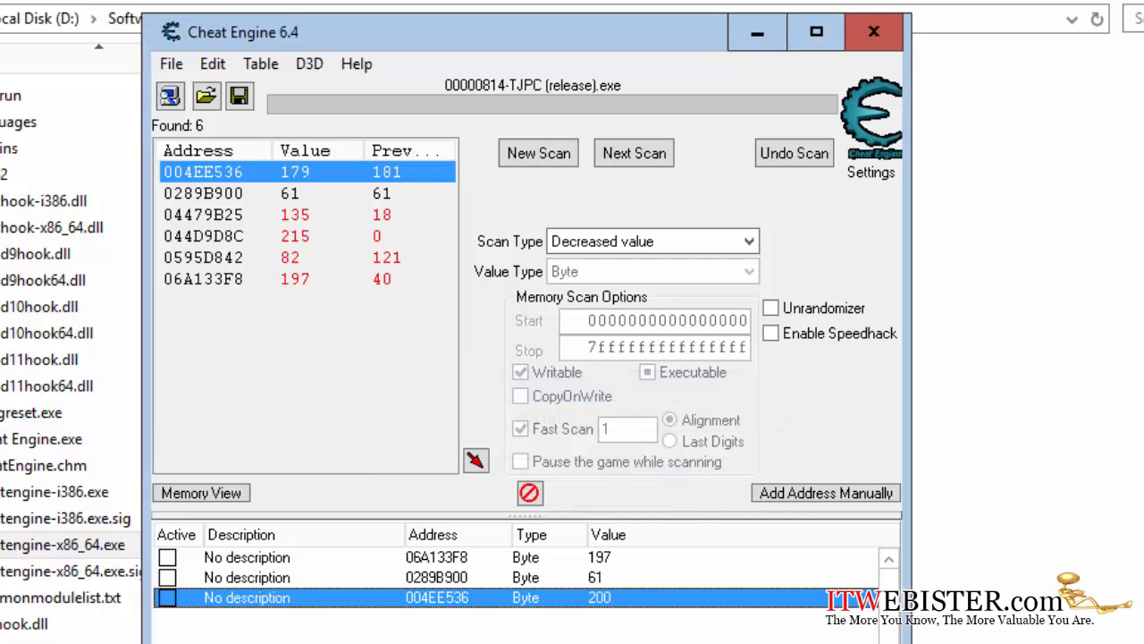
pyautogui.hotkey('alt', 'Tab')
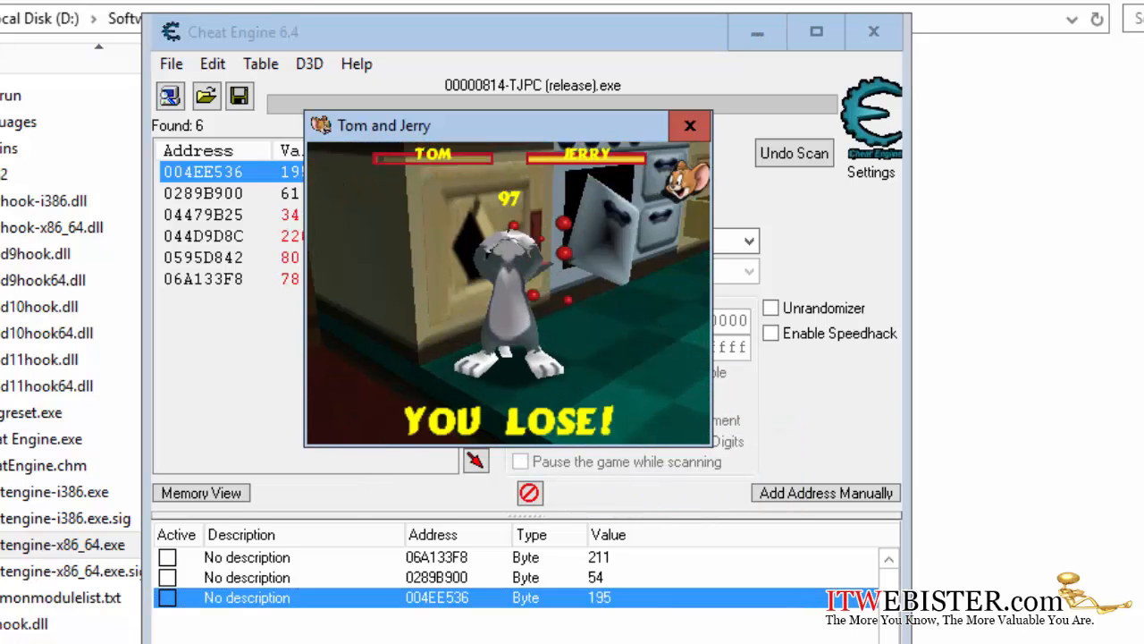
pyautogui.click(601, 326)
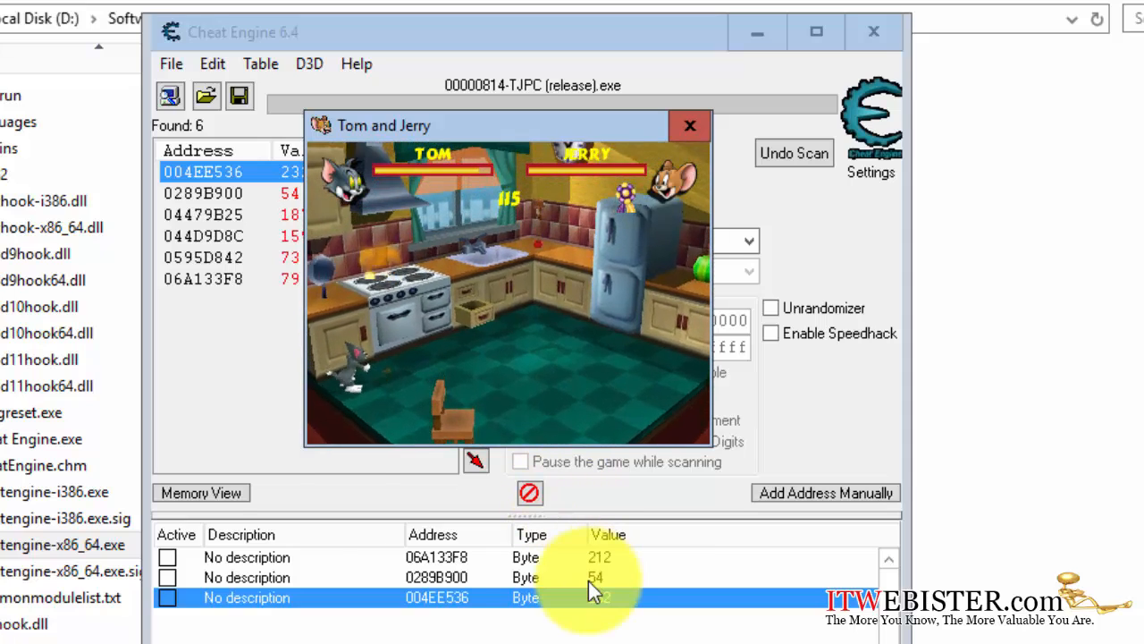
pyautogui.click(588, 577)
pyautogui.doubleClick(589, 580)
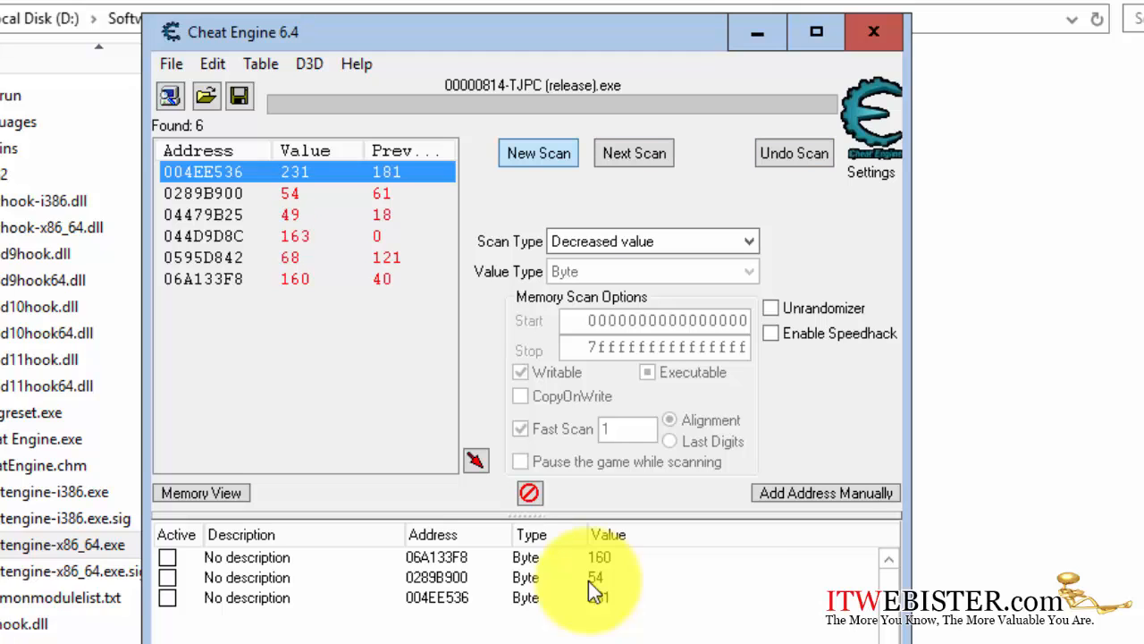
# Start a new scan with value type 2 Bytes and scan type Unknown initial value, and run the first scan.
pyautogui.click(652, 241)
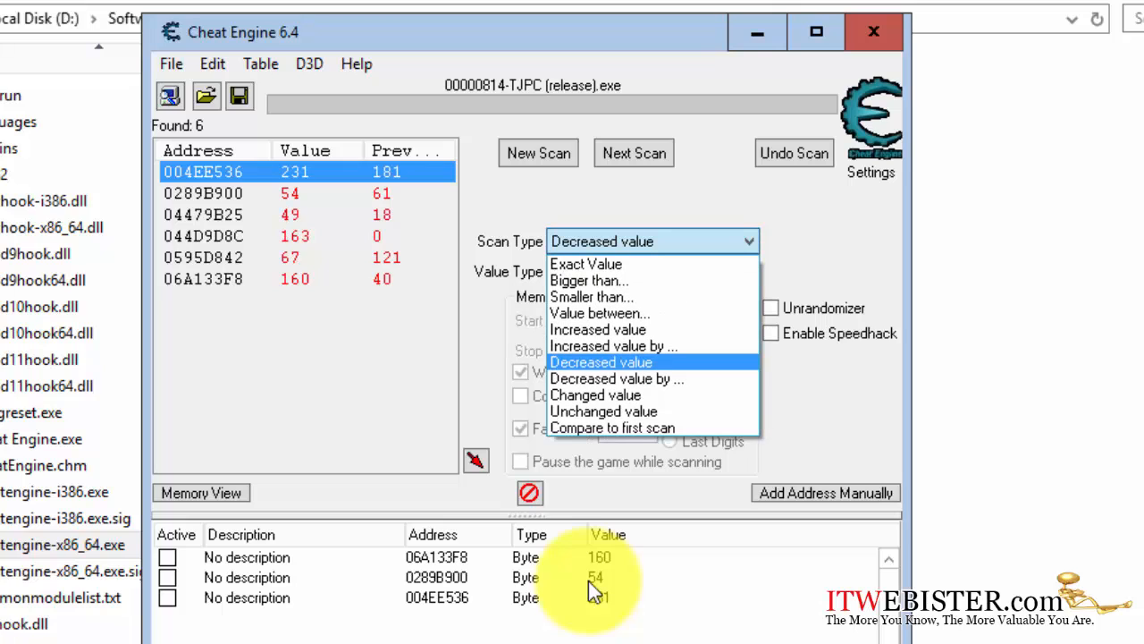
pyautogui.click(539, 153)
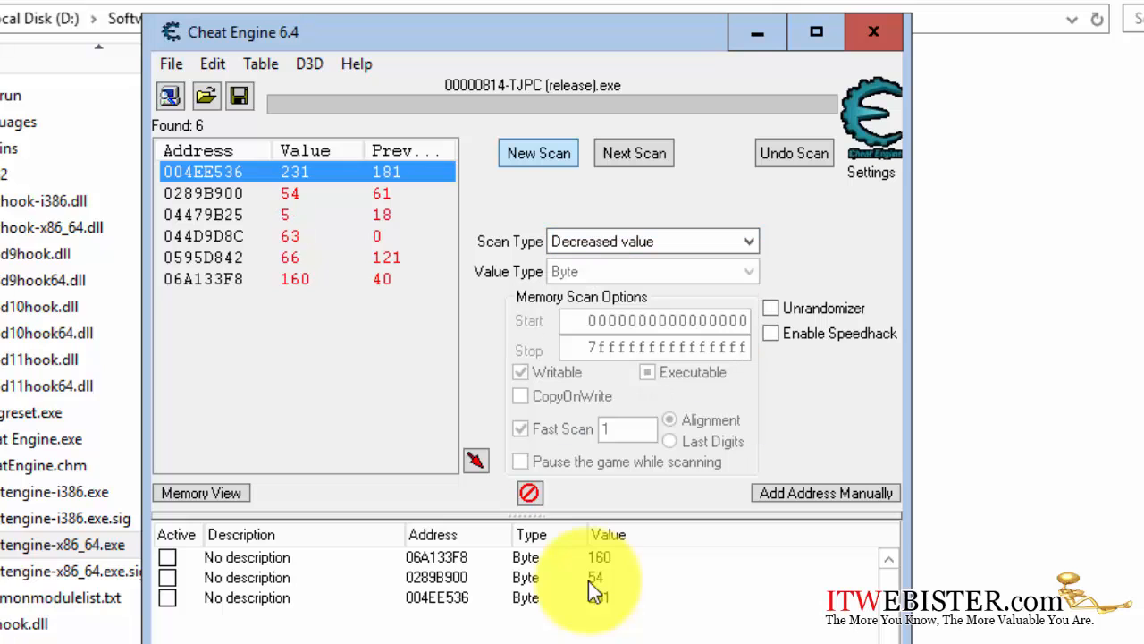
pyautogui.click(538, 152)
pyautogui.click(653, 242)
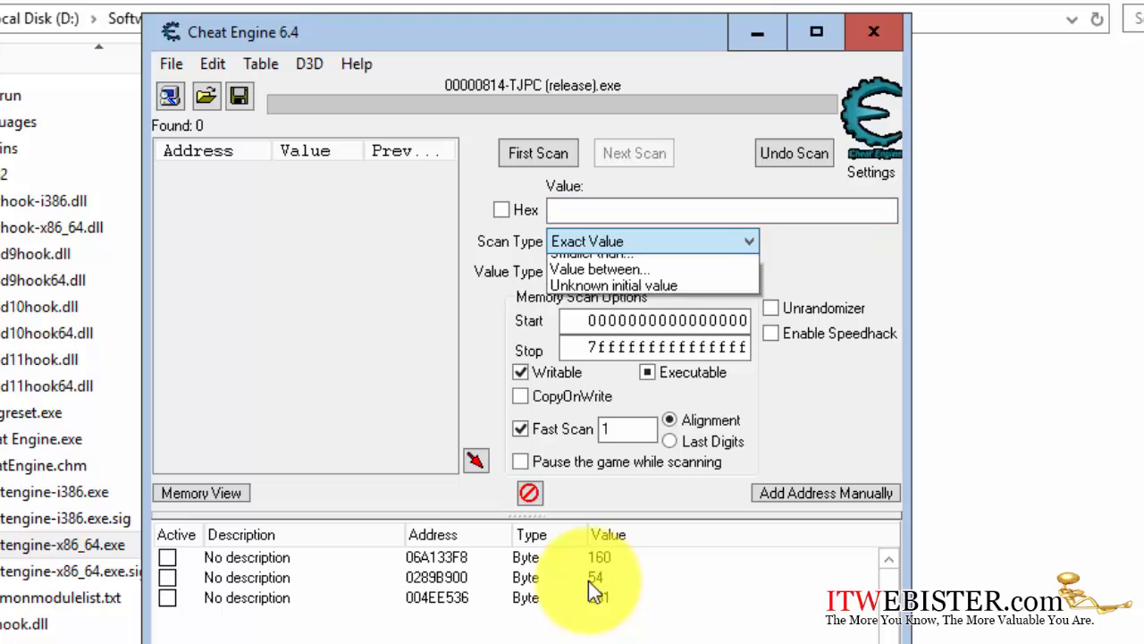
pyautogui.click(613, 327)
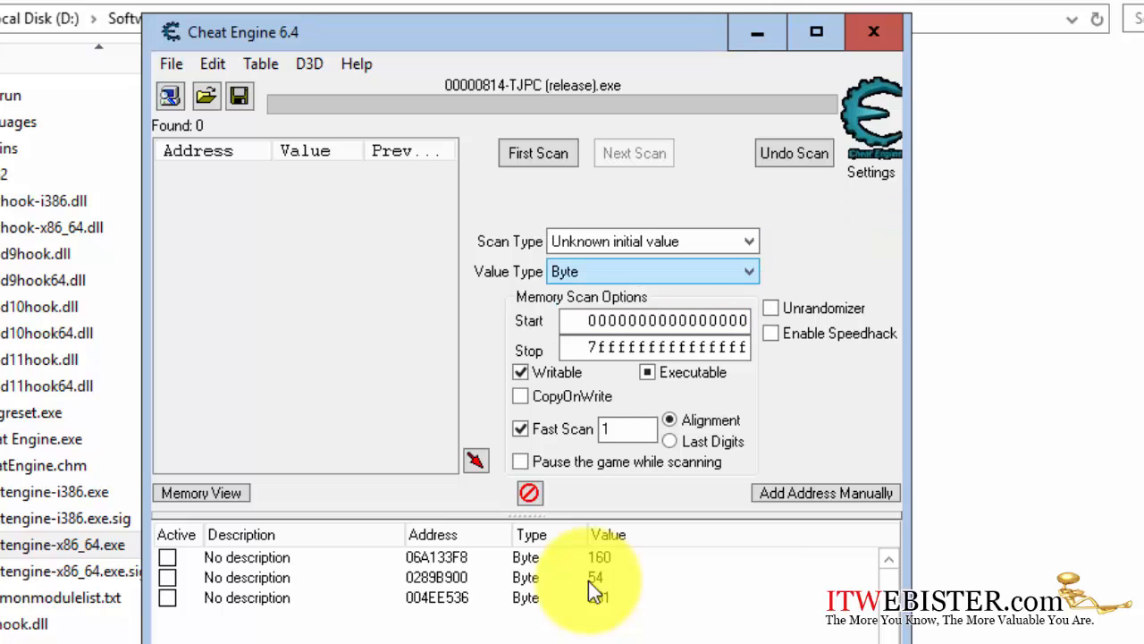
pyautogui.click(652, 271)
pyautogui.click(572, 327)
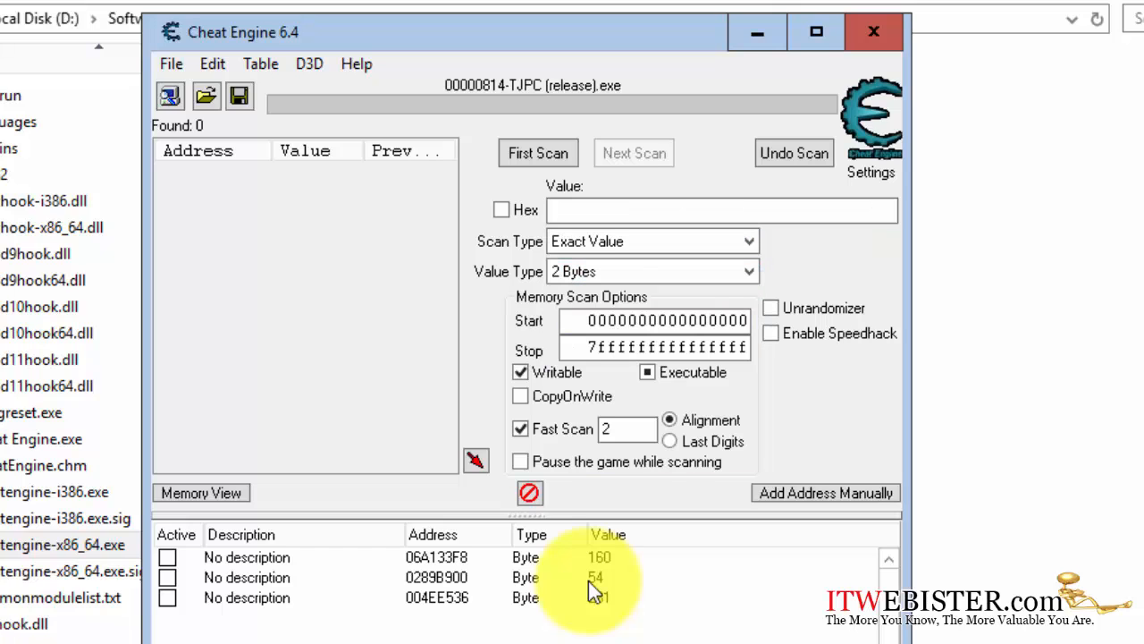
pyautogui.click(653, 241)
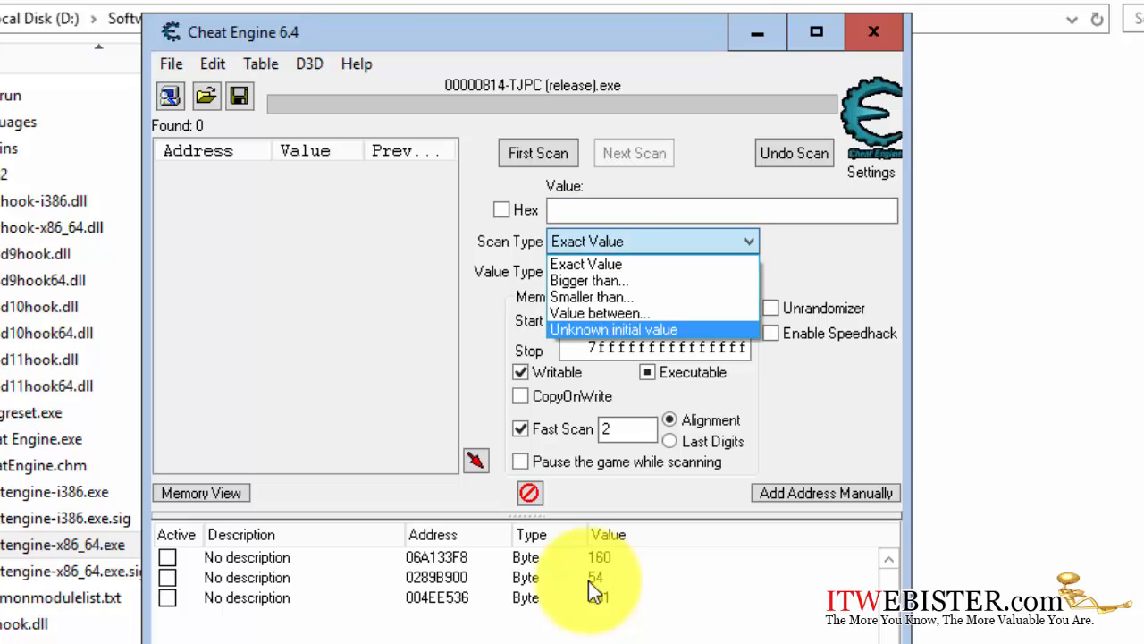
pyautogui.click(613, 329)
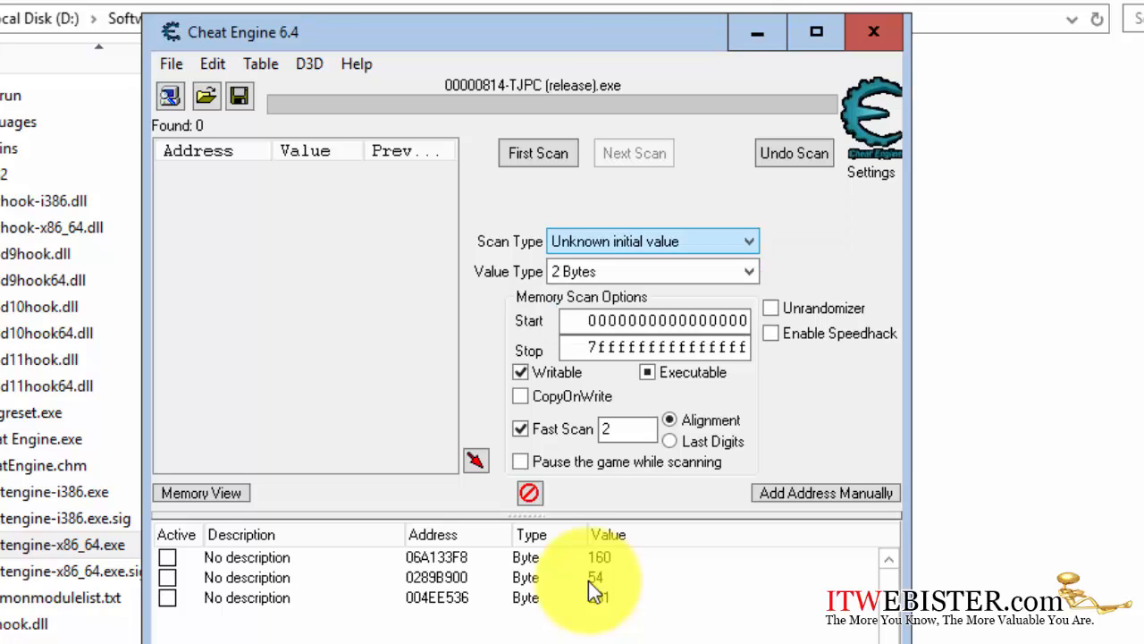
pyautogui.click(538, 152)
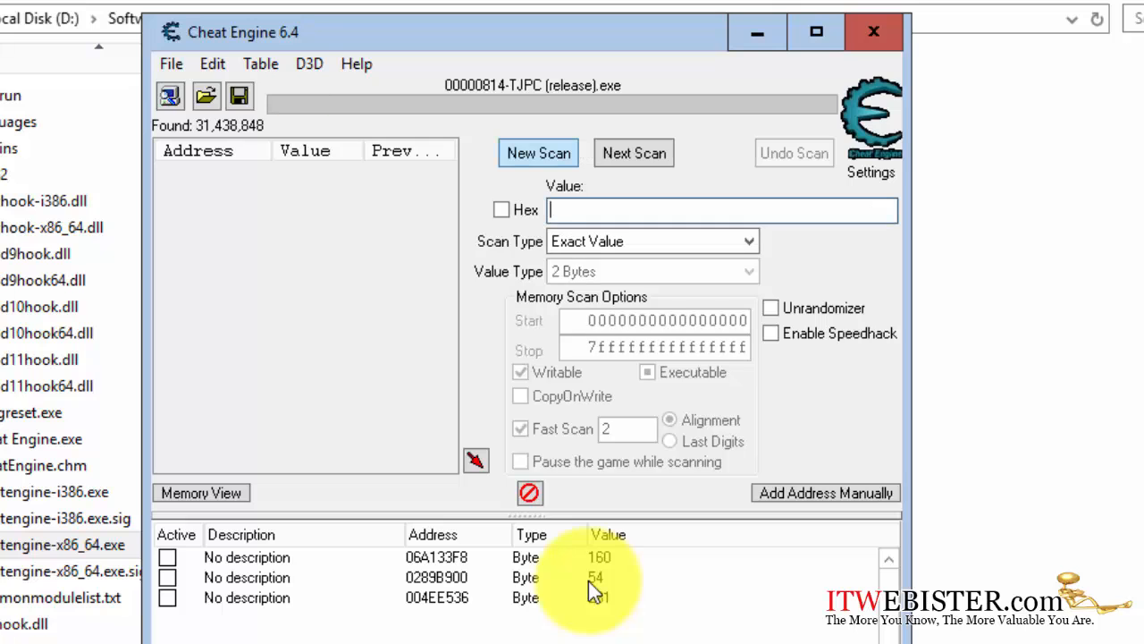
# Let Tom lose health in the game, and run a Decreased value next scan on the 2 Bytes results.
pyautogui.click(608, 642)
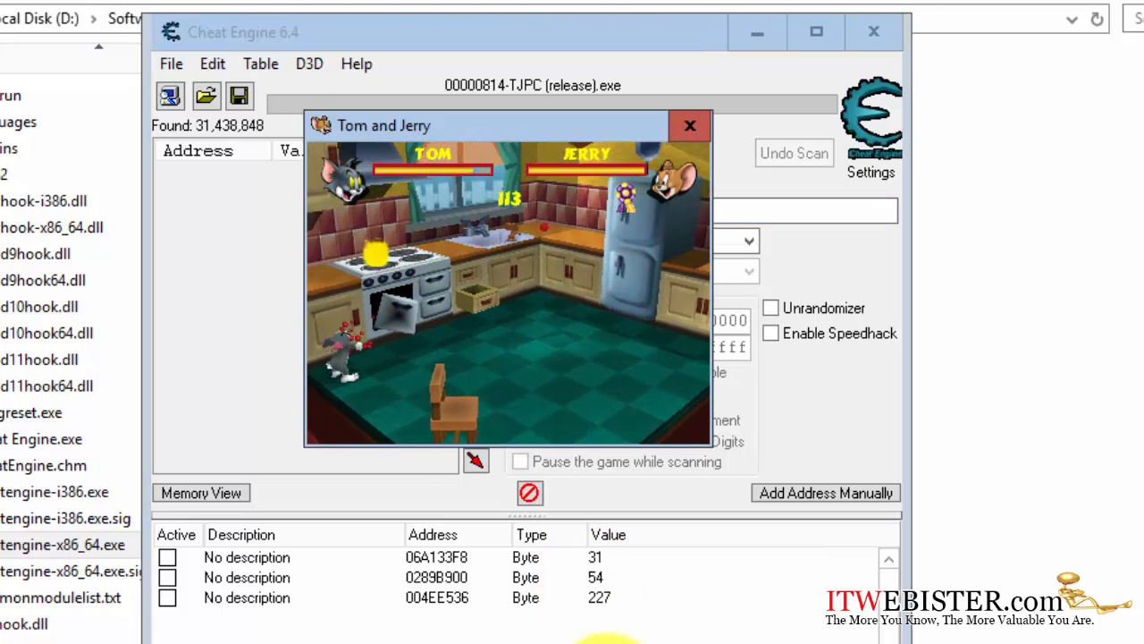
pyautogui.click(608, 642)
pyautogui.click(652, 241)
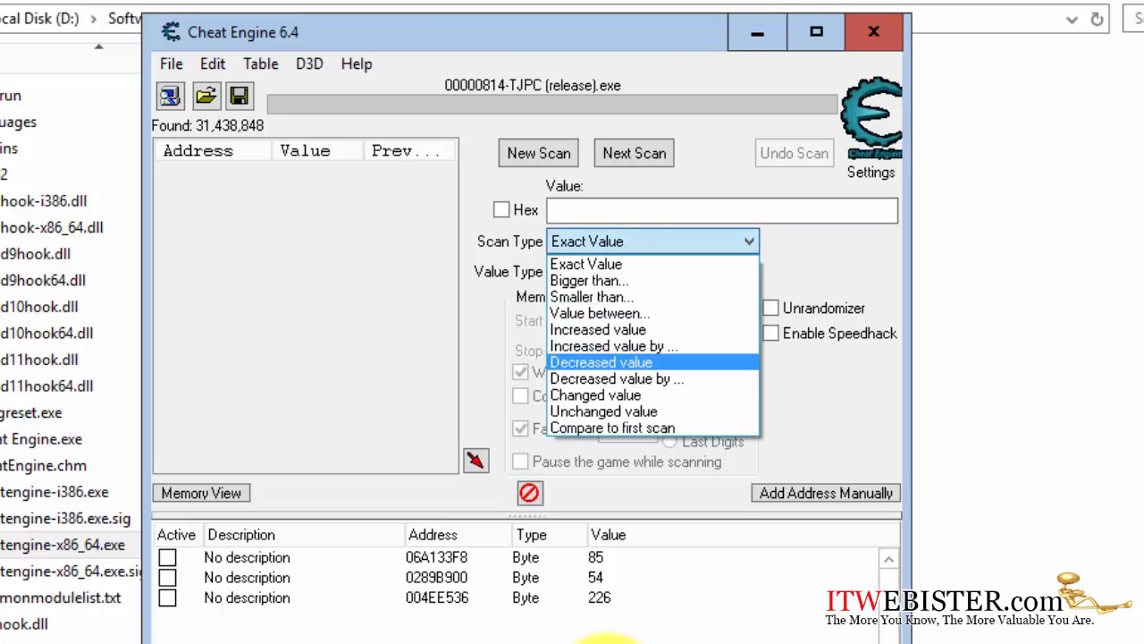
pyautogui.click(601, 363)
pyautogui.click(633, 153)
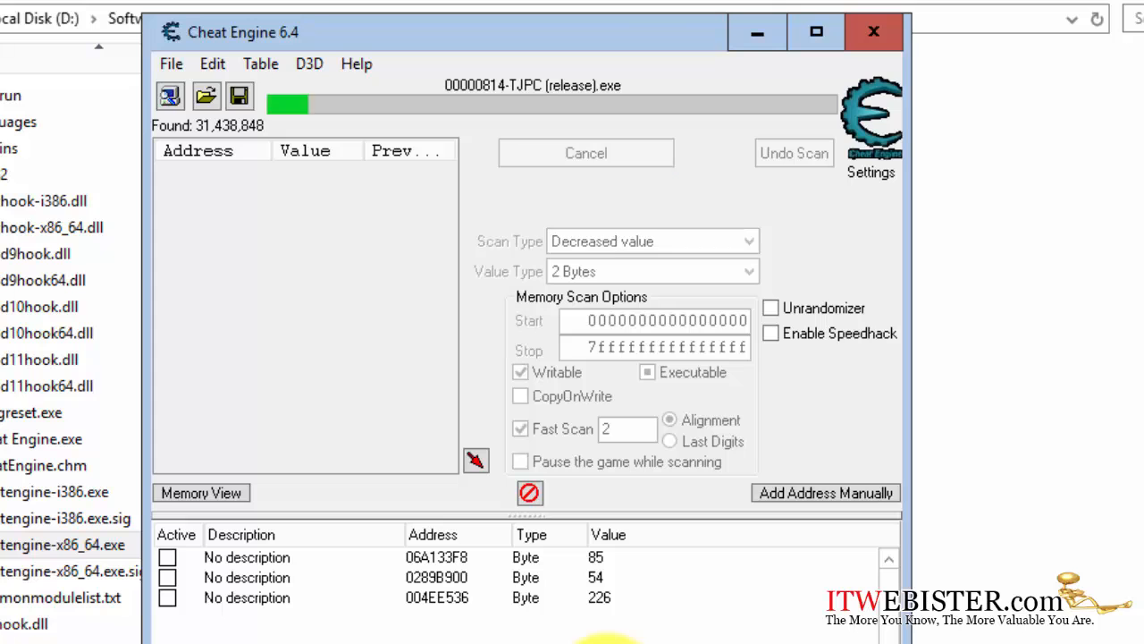
# Run three Decreased value next scans on the 2 Bytes results, letting Tom lose health in the game before each one.
pyautogui.click(615, 643)
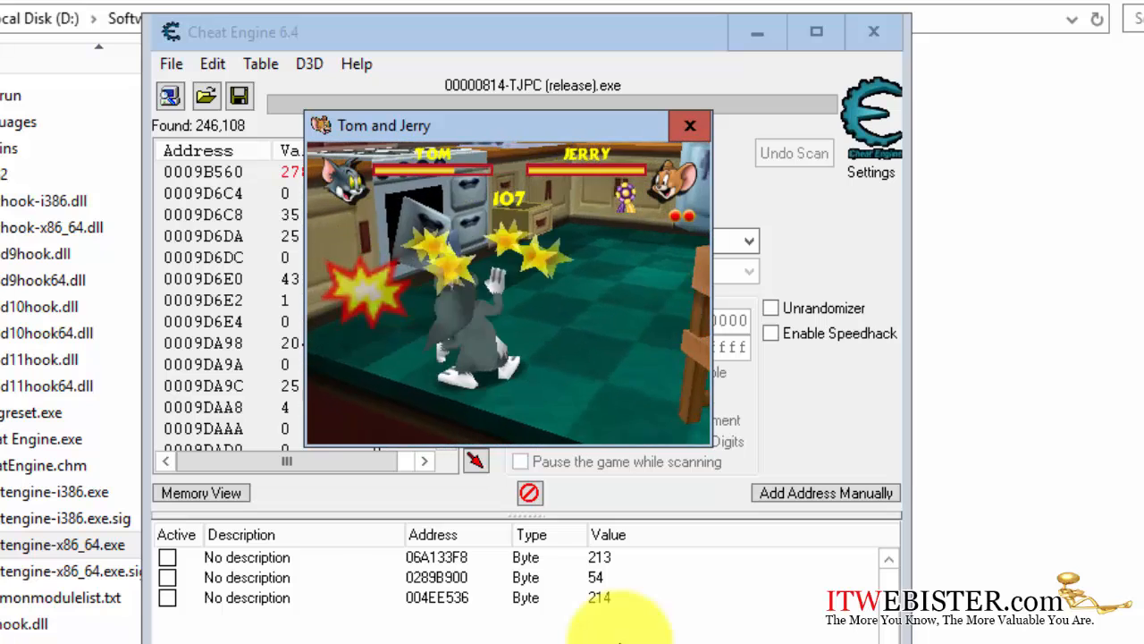
pyautogui.click(620, 641)
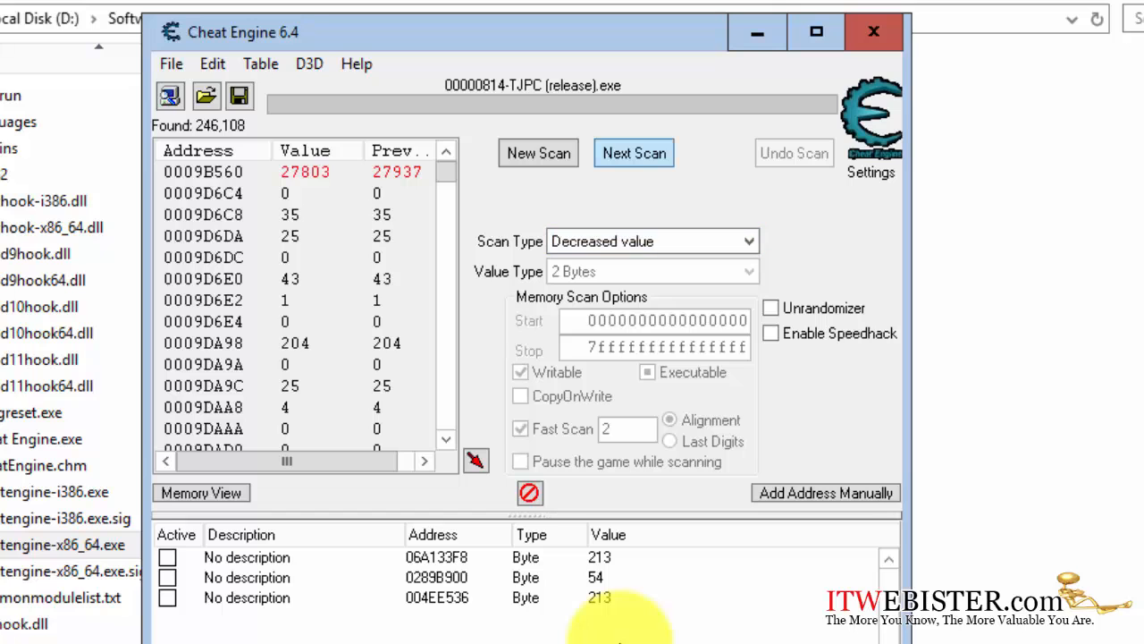
pyautogui.click(634, 154)
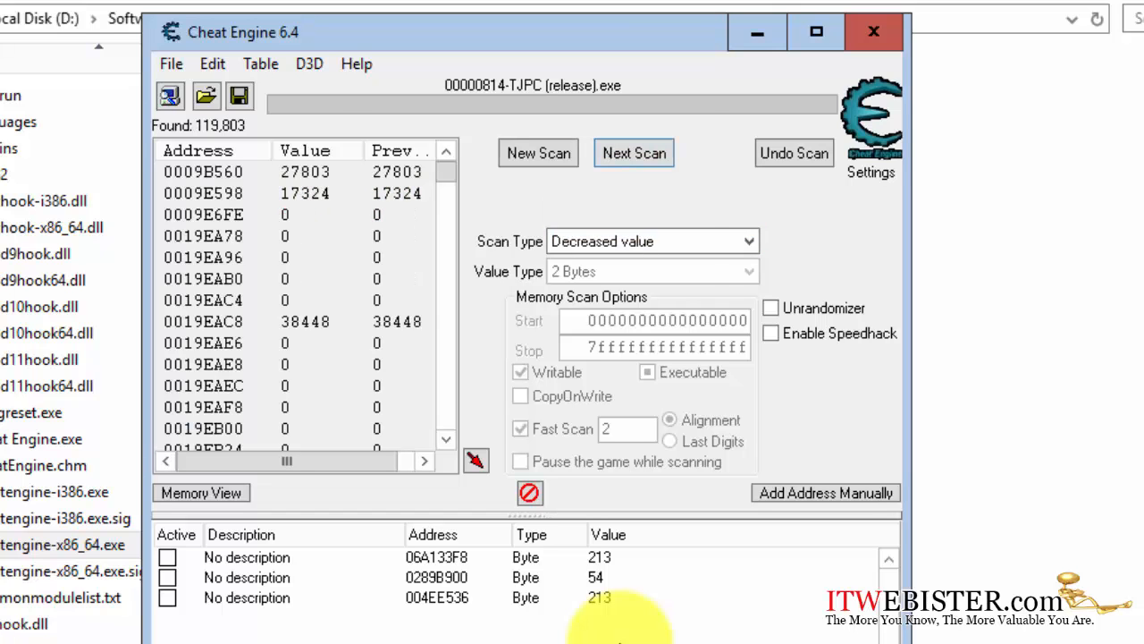
pyautogui.click(620, 641)
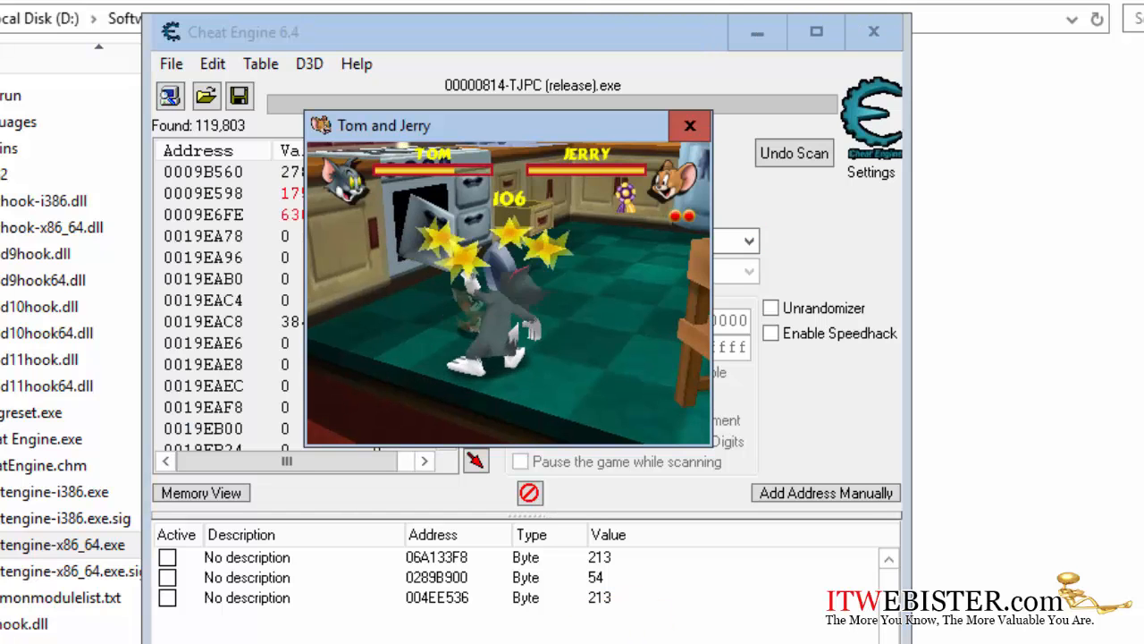
pyautogui.click(622, 641)
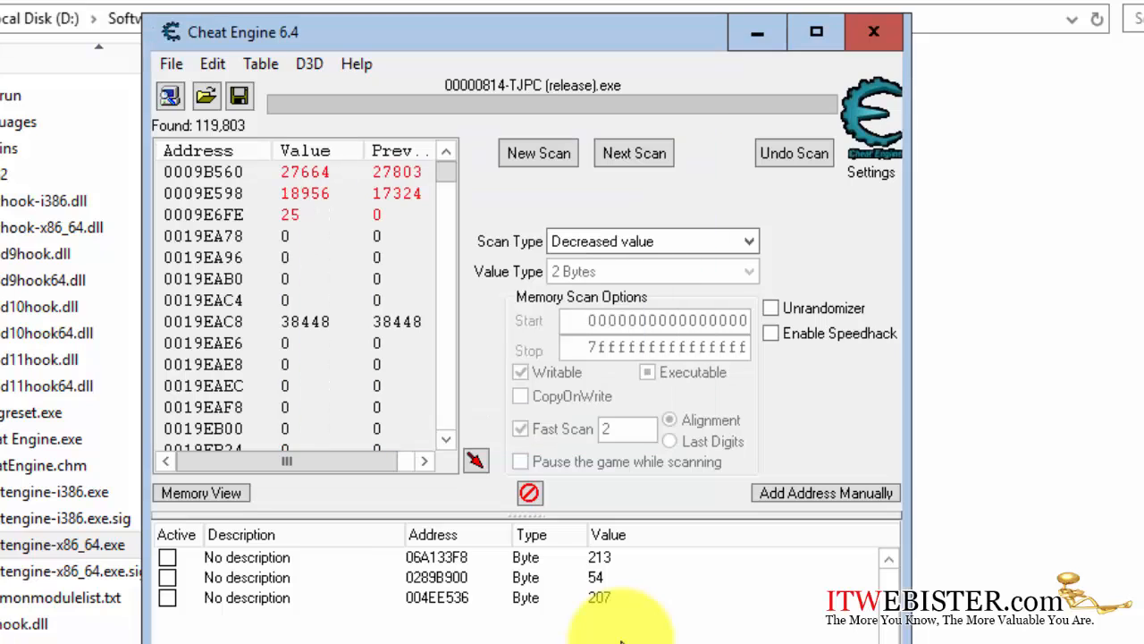
pyautogui.press('Return')
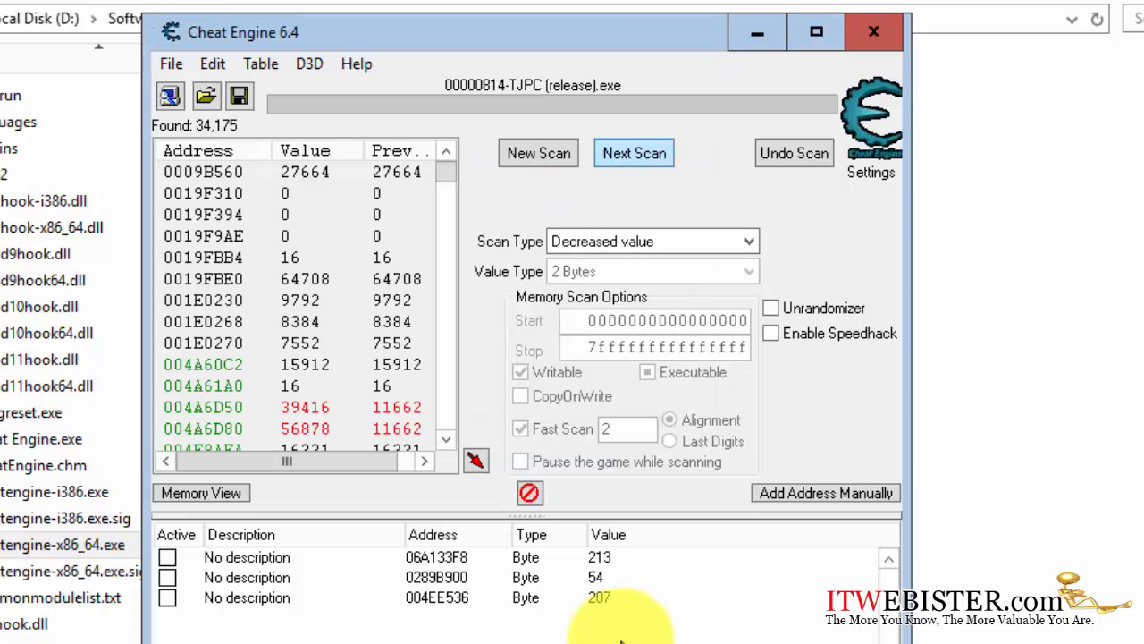
pyautogui.click(622, 642)
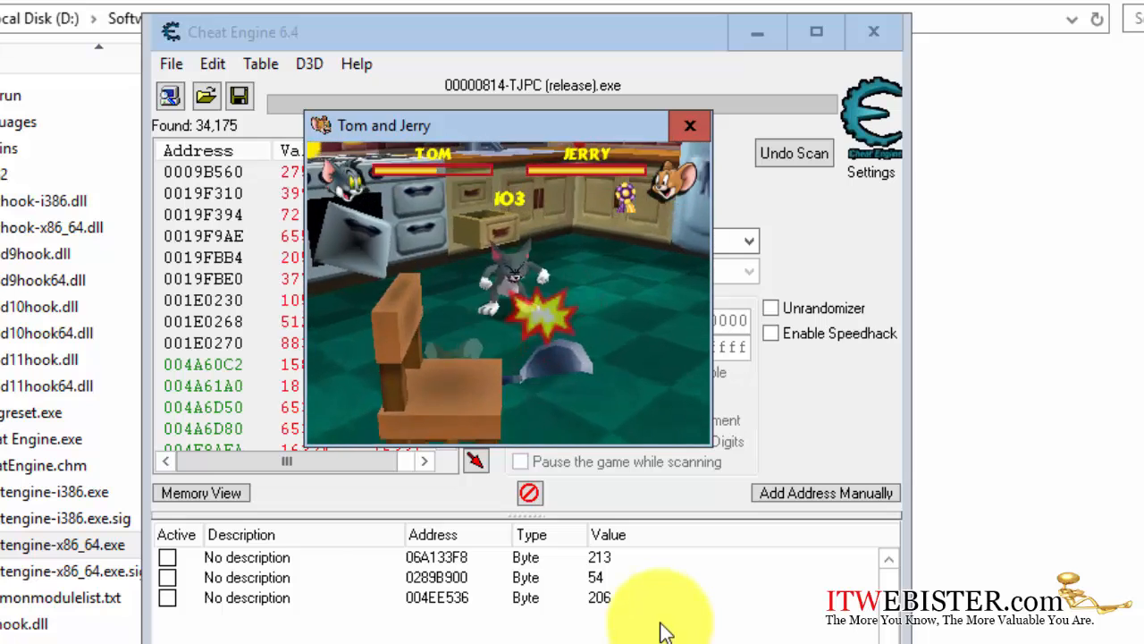
pyautogui.click(660, 623)
pyautogui.press('Return')
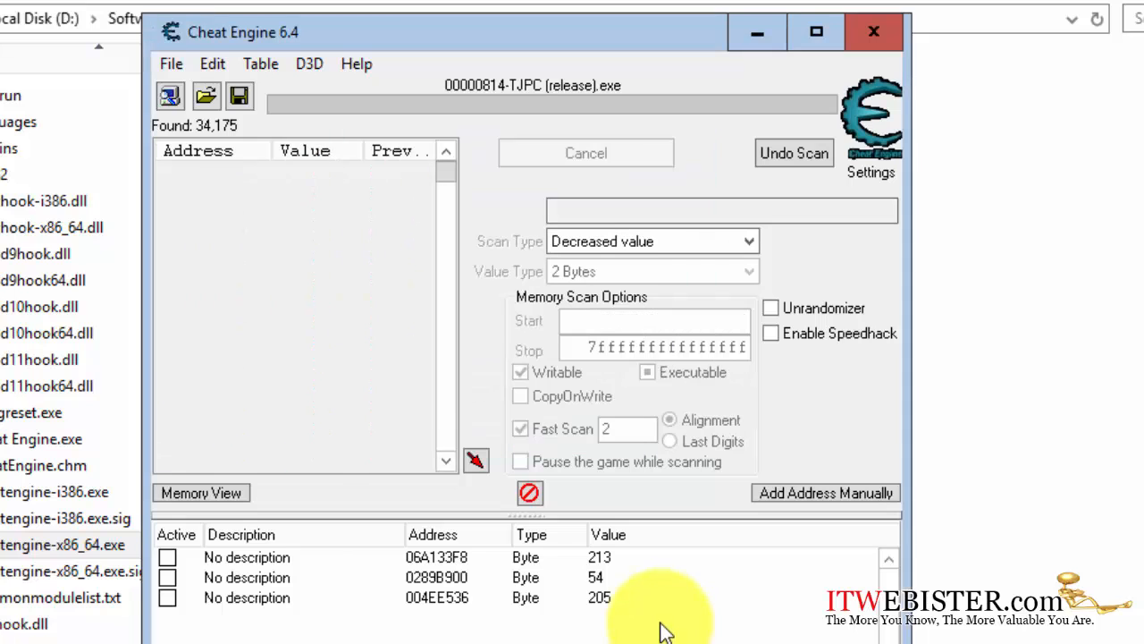
# Narrow the remaining addresses with four more Decreased value next scans, each after Tom takes further damage in the game.
pyautogui.hotkey('alt', 'Tab')
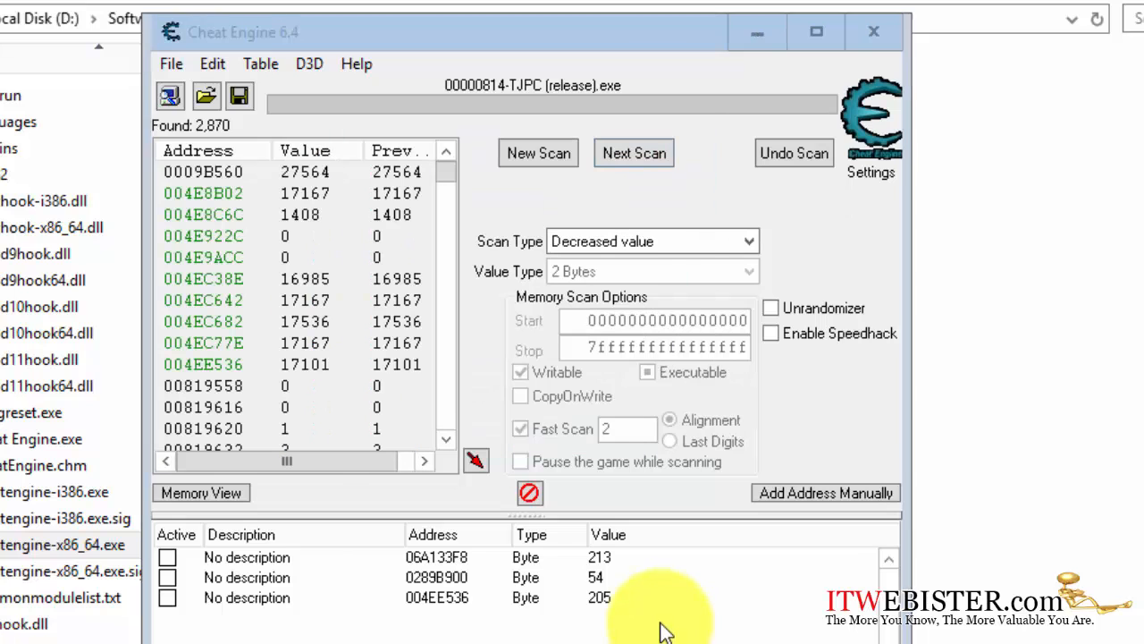
pyautogui.hotkey('alt', 'Tab')
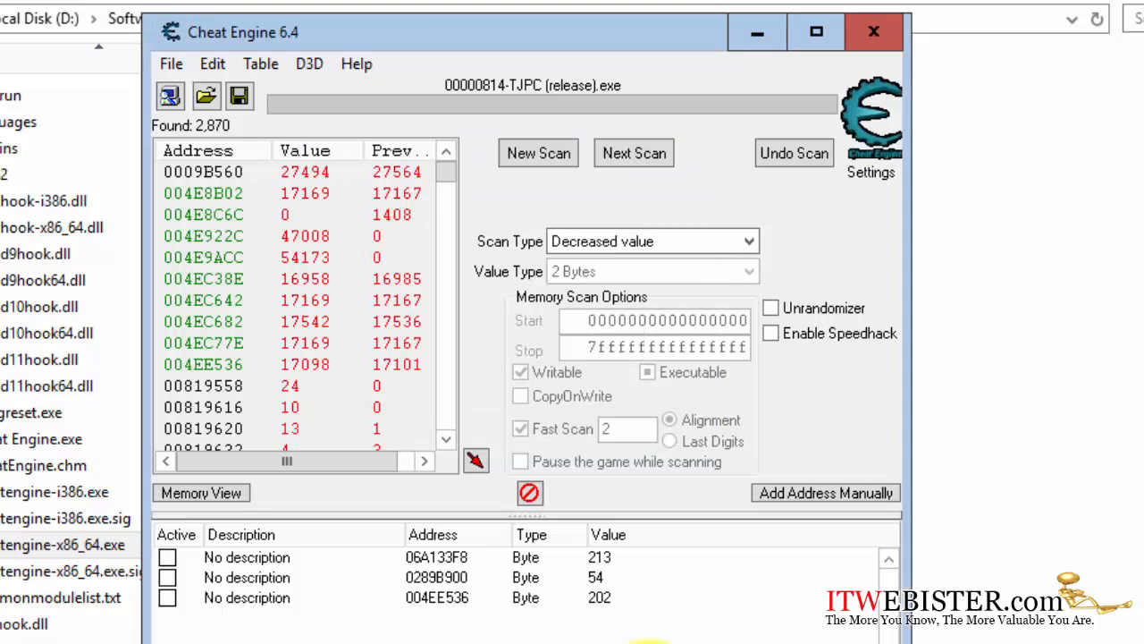
pyautogui.press('Return')
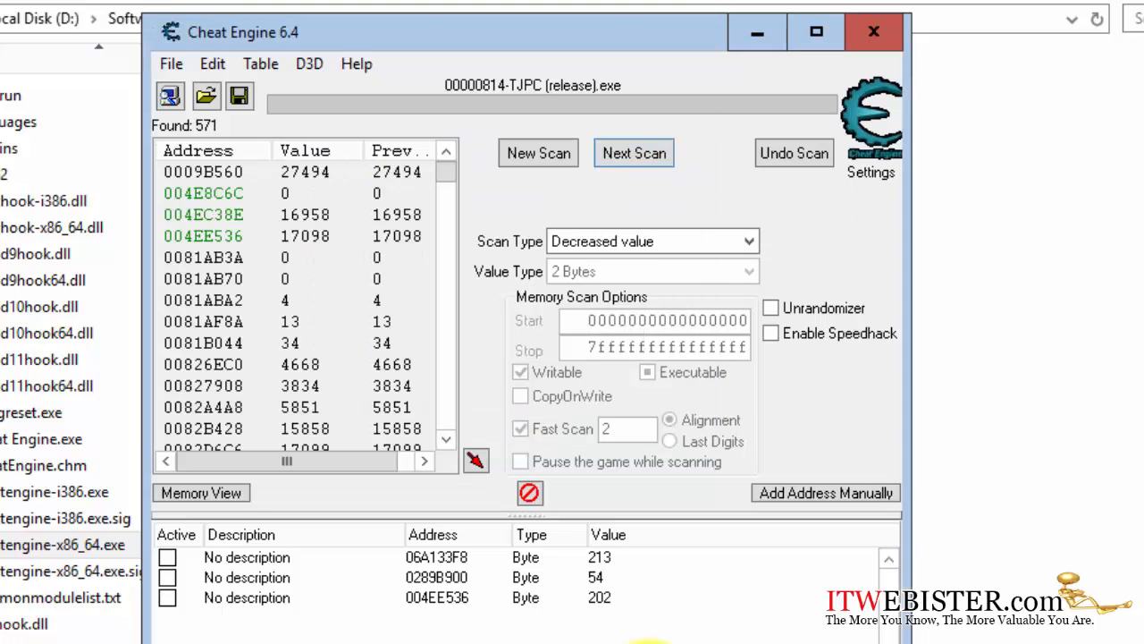
pyautogui.hotkey('alt', 'Tab')
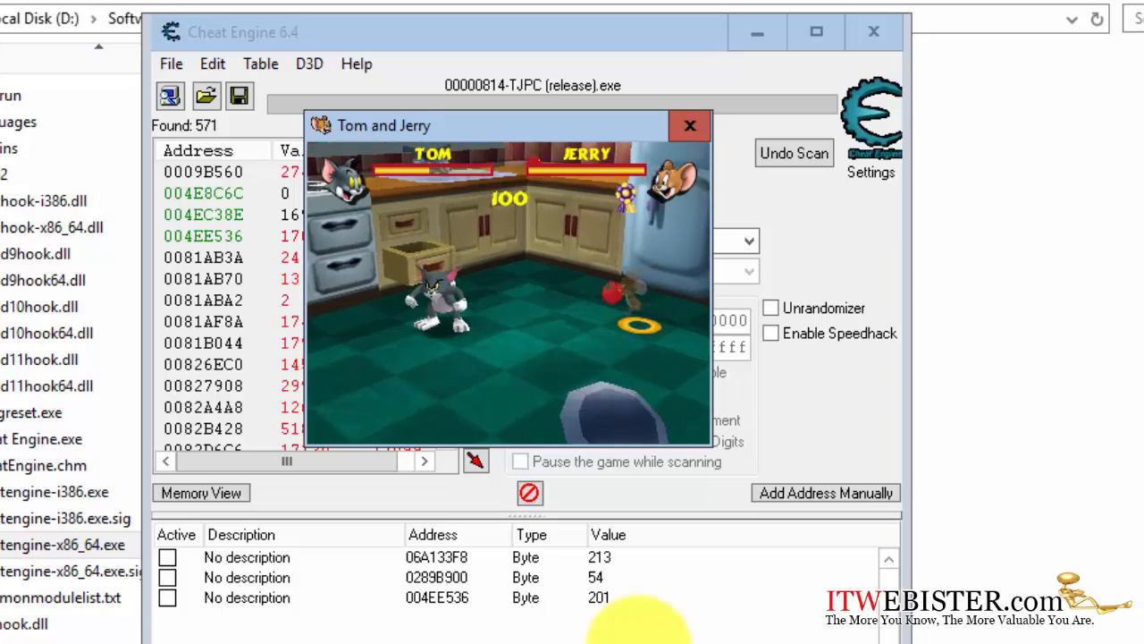
pyautogui.hotkey('alt', 'Tab')
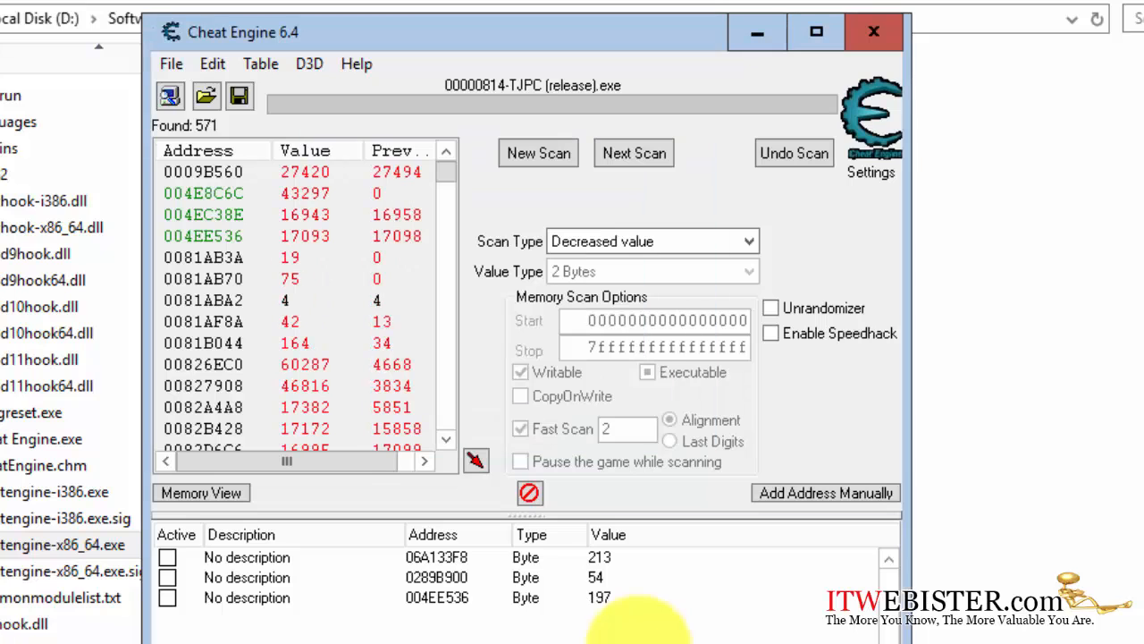
pyautogui.press('Return')
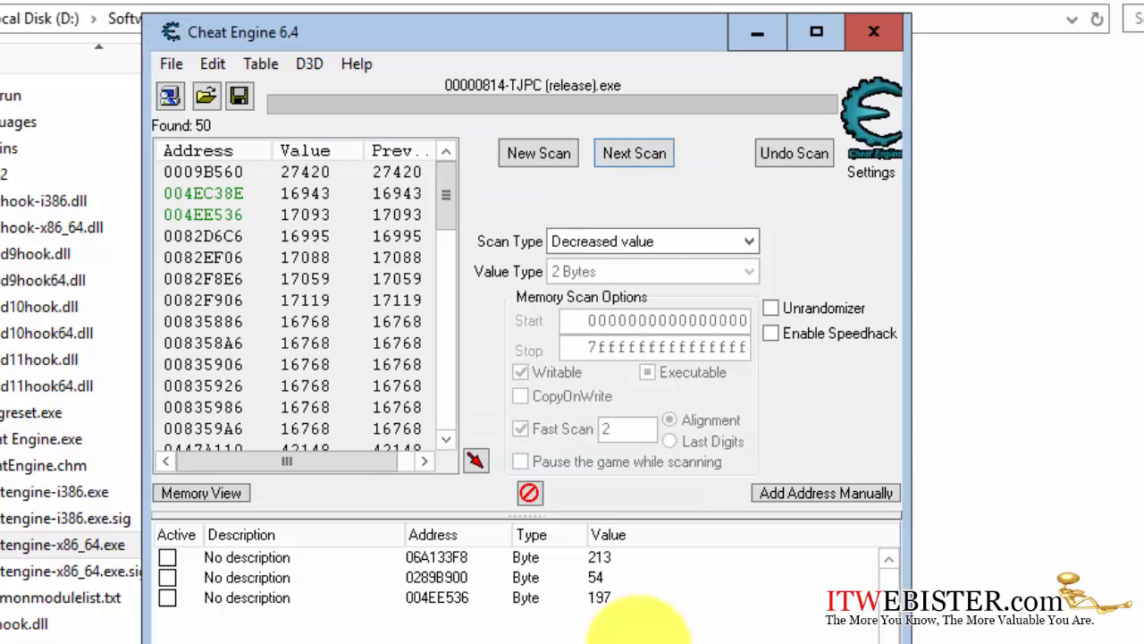
pyautogui.hotkey('alt', 'Tab')
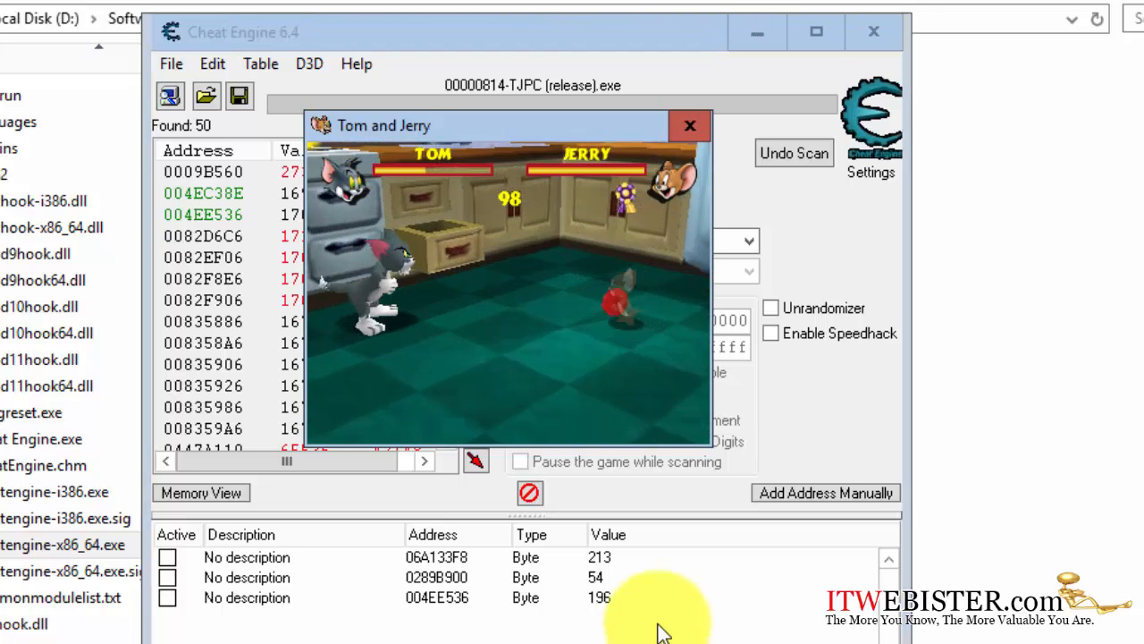
pyautogui.hotkey('alt', 'Tab')
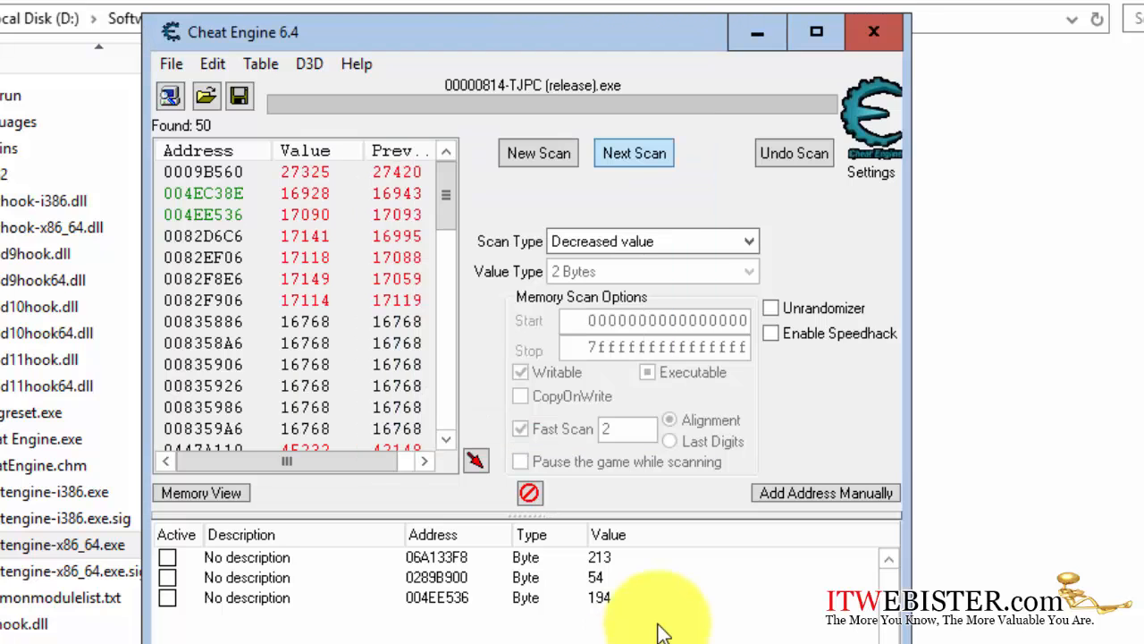
pyautogui.press('Return')
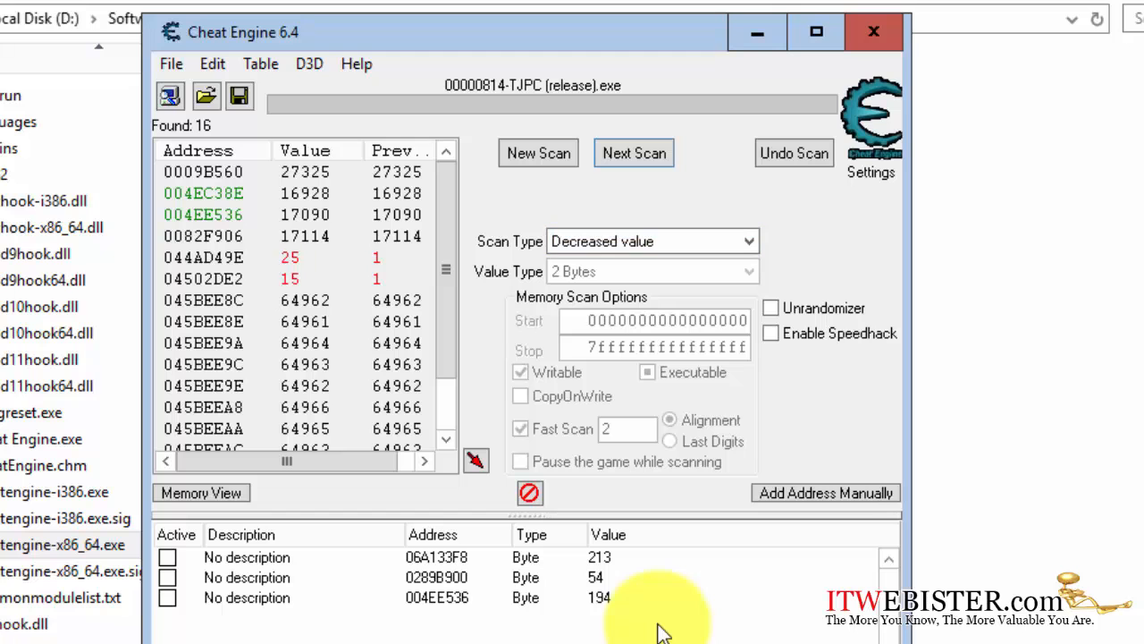
pyautogui.hotkey('alt', 'Tab')
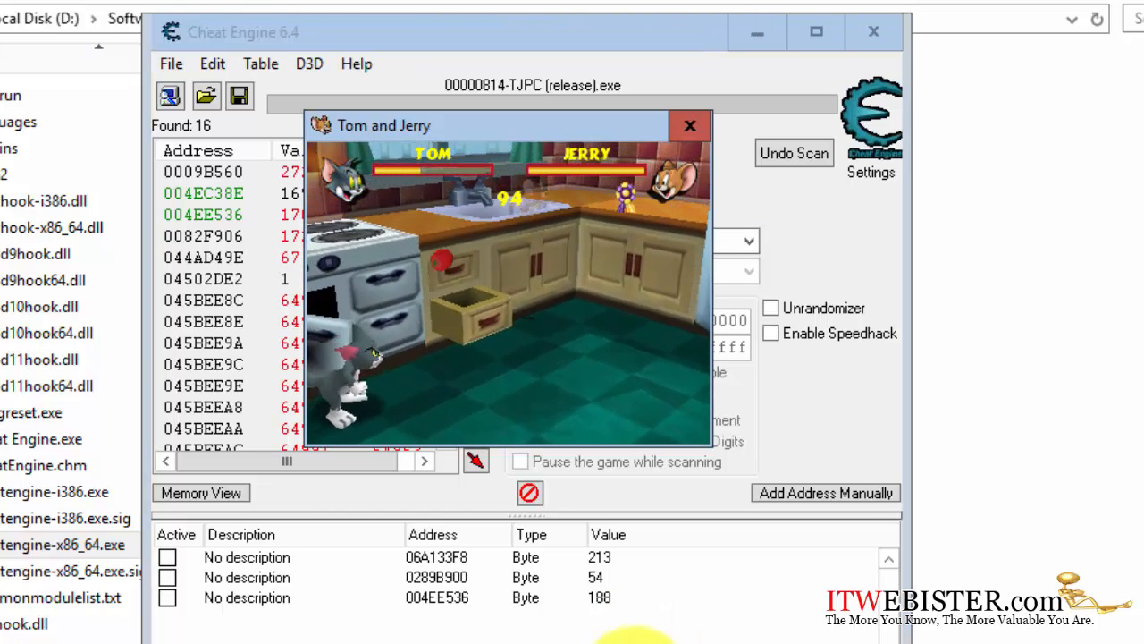
pyautogui.hotkey('alt', 'Tab')
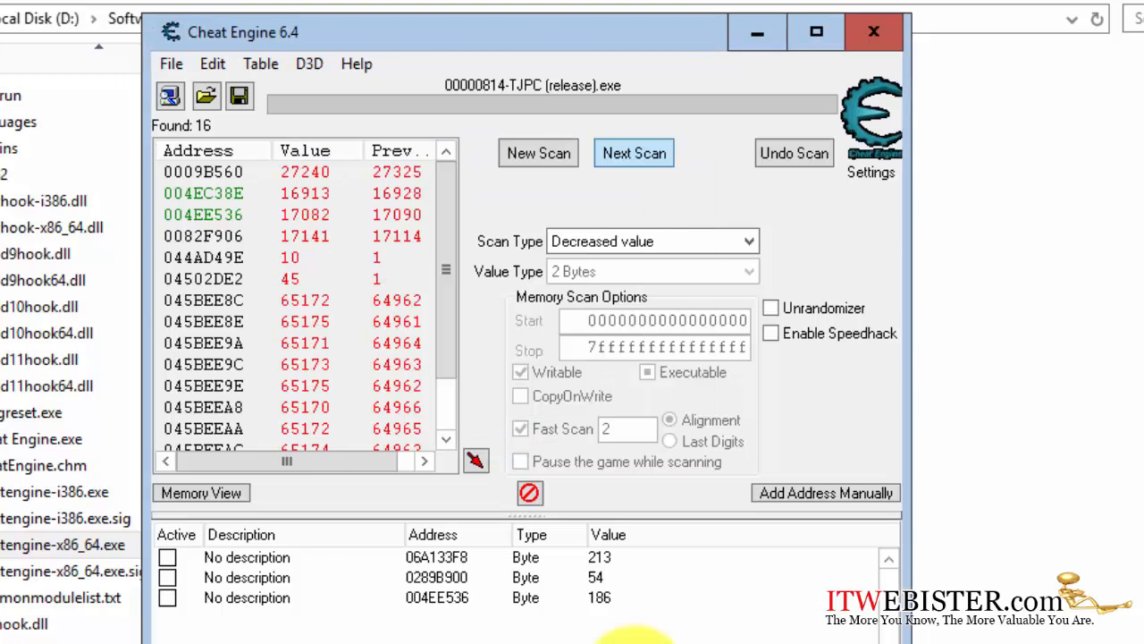
pyautogui.press('Return')
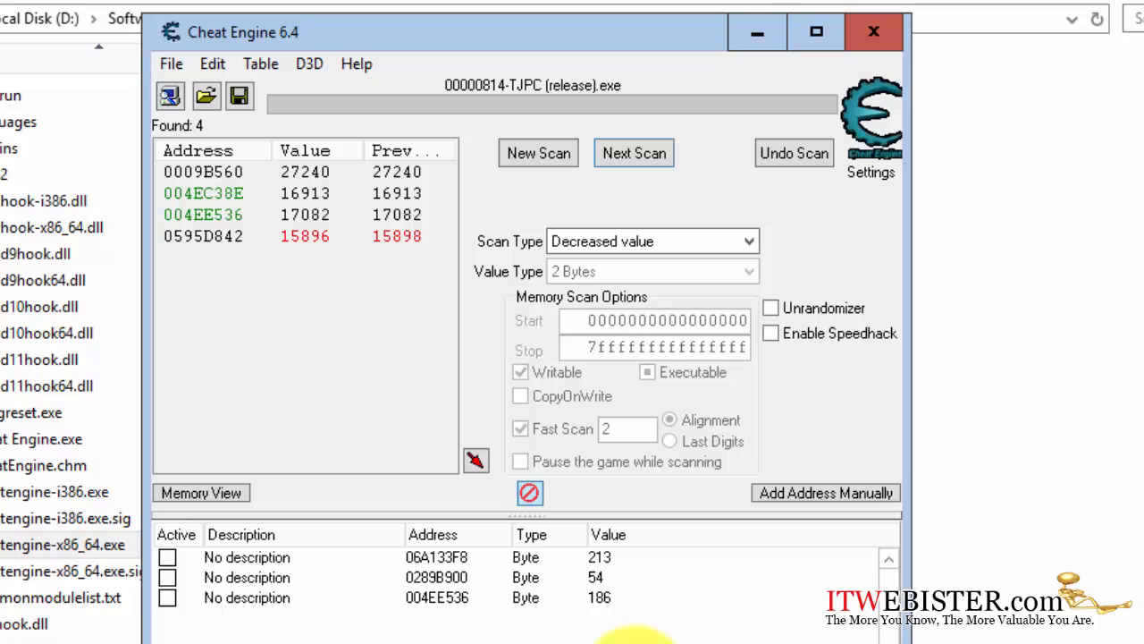
# Let Tom's health drop in the game and repeat the Decreased value next scan three times on the short address list.
pyautogui.hotkey('alt', 'Tab')
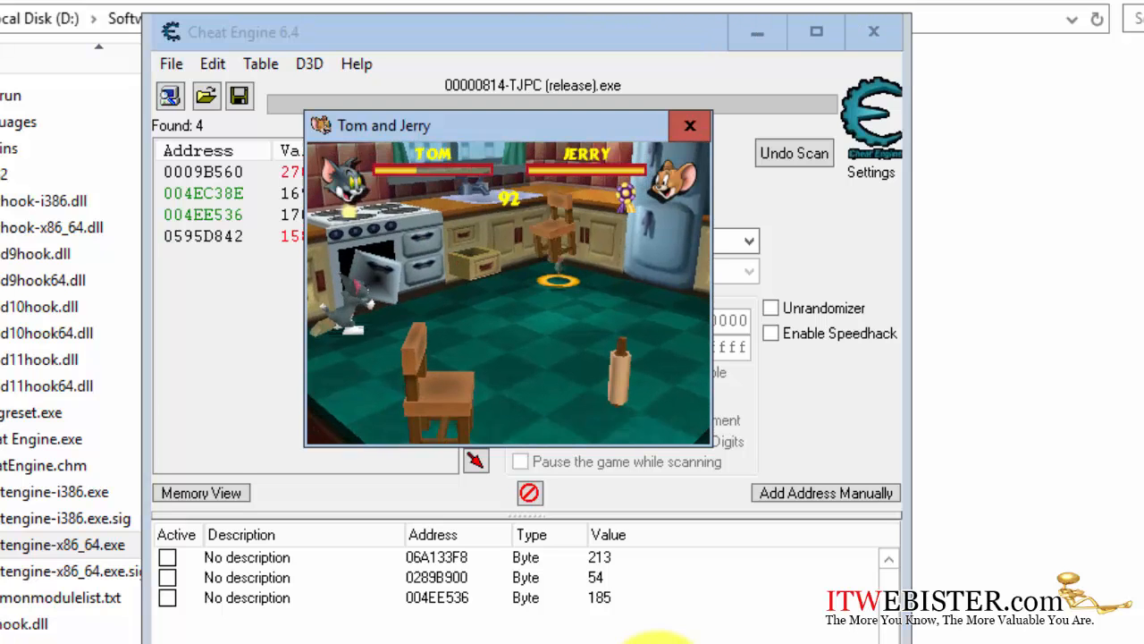
pyautogui.hotkey('alt', 'Tab')
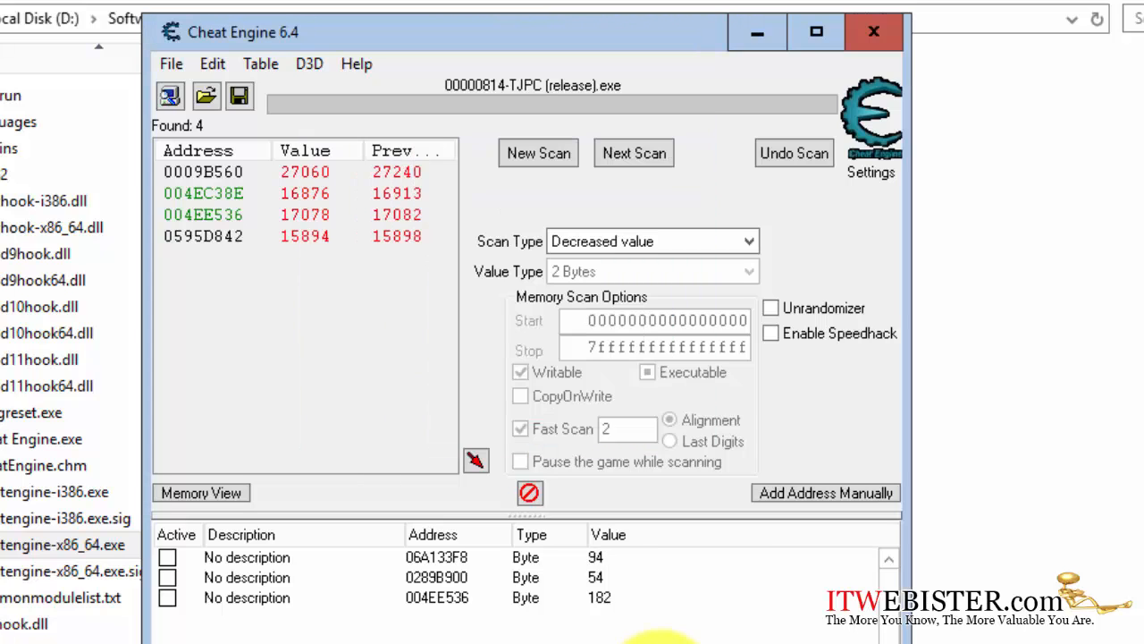
pyautogui.hotkey('alt', 'Tab')
pyautogui.hotkey('alt', 'Tab')
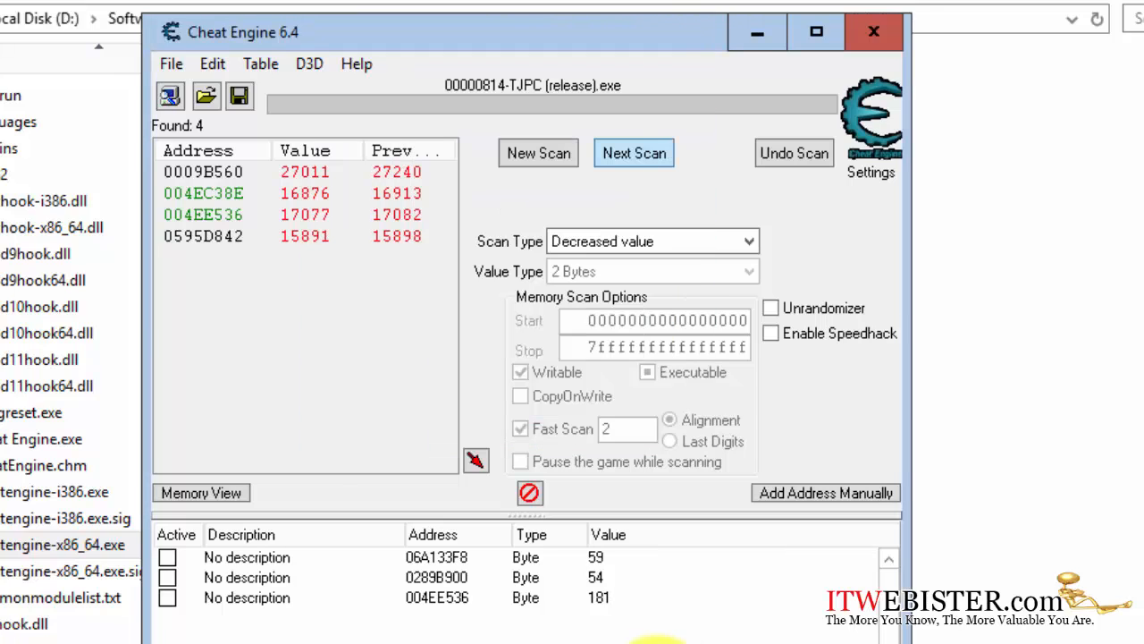
pyautogui.click(634, 152)
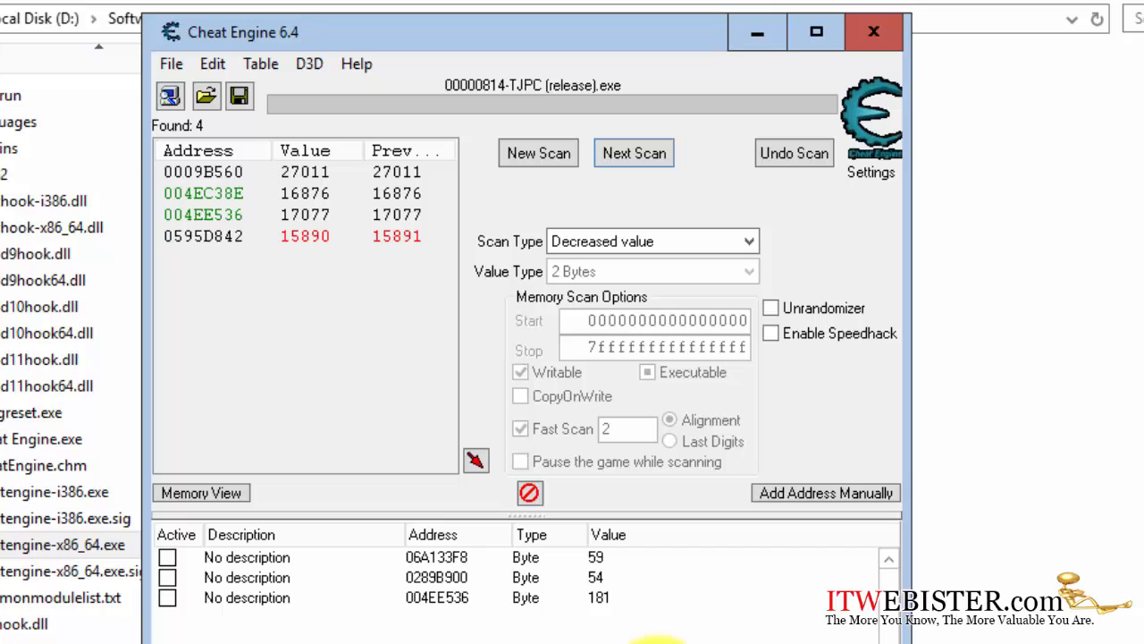
pyautogui.hotkey('alt', 'Tab')
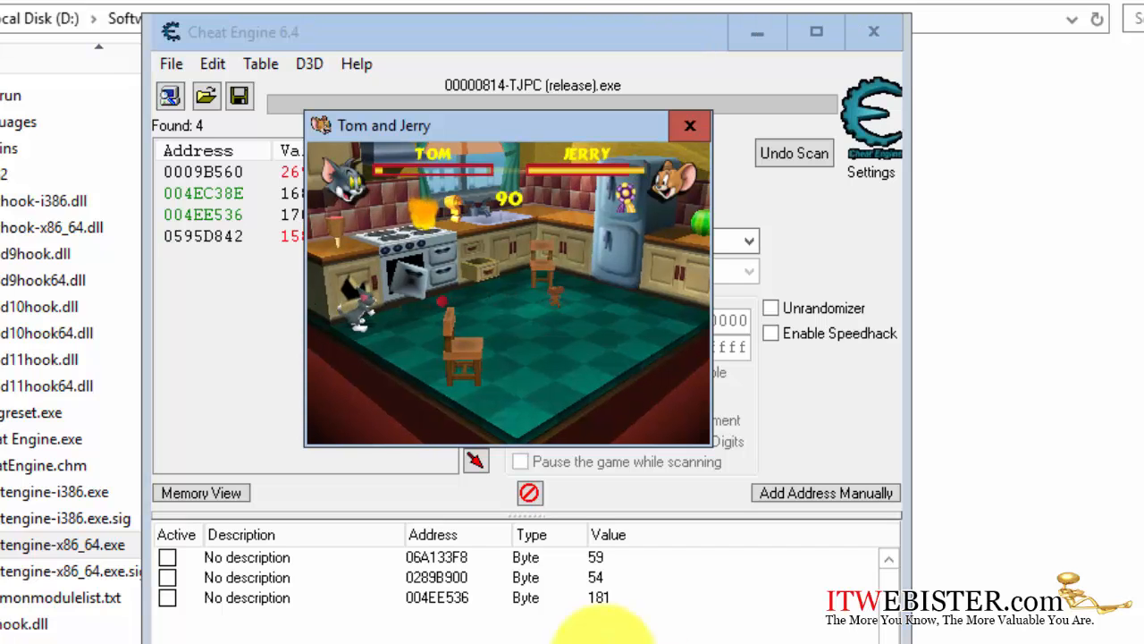
pyautogui.hotkey('alt', 'Tab')
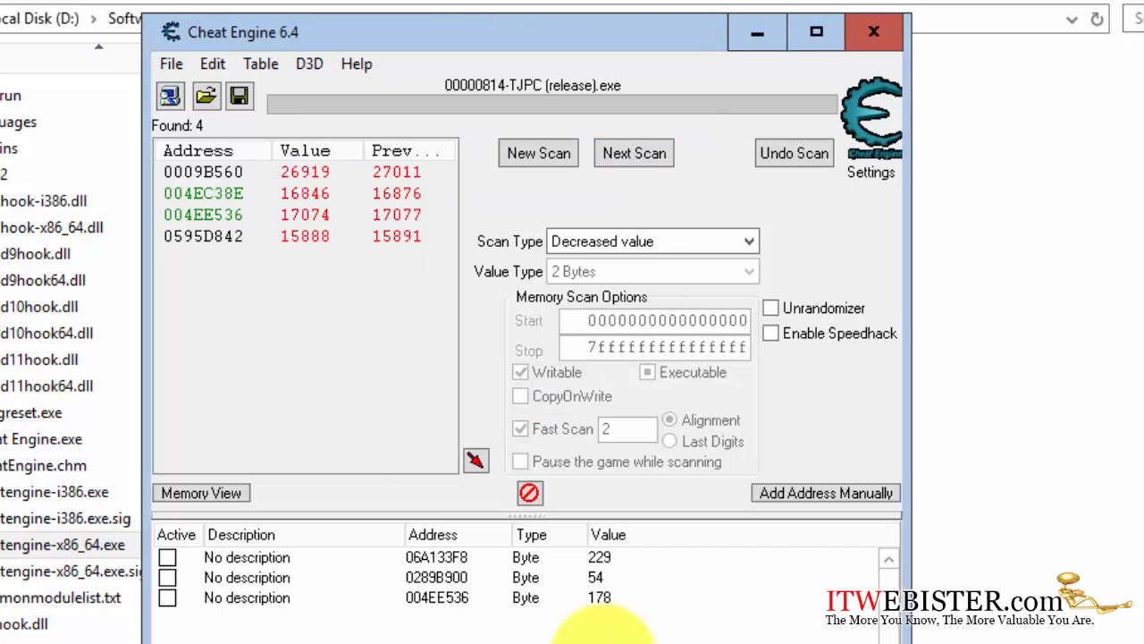
pyautogui.press('Return')
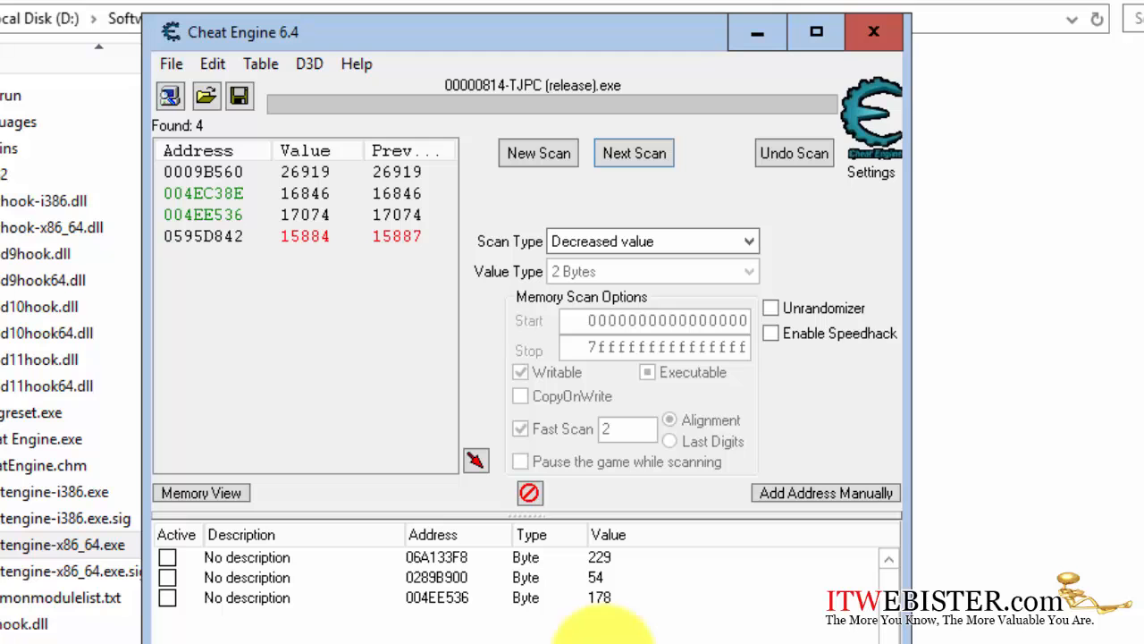
pyautogui.hotkey('alt', 'Tab')
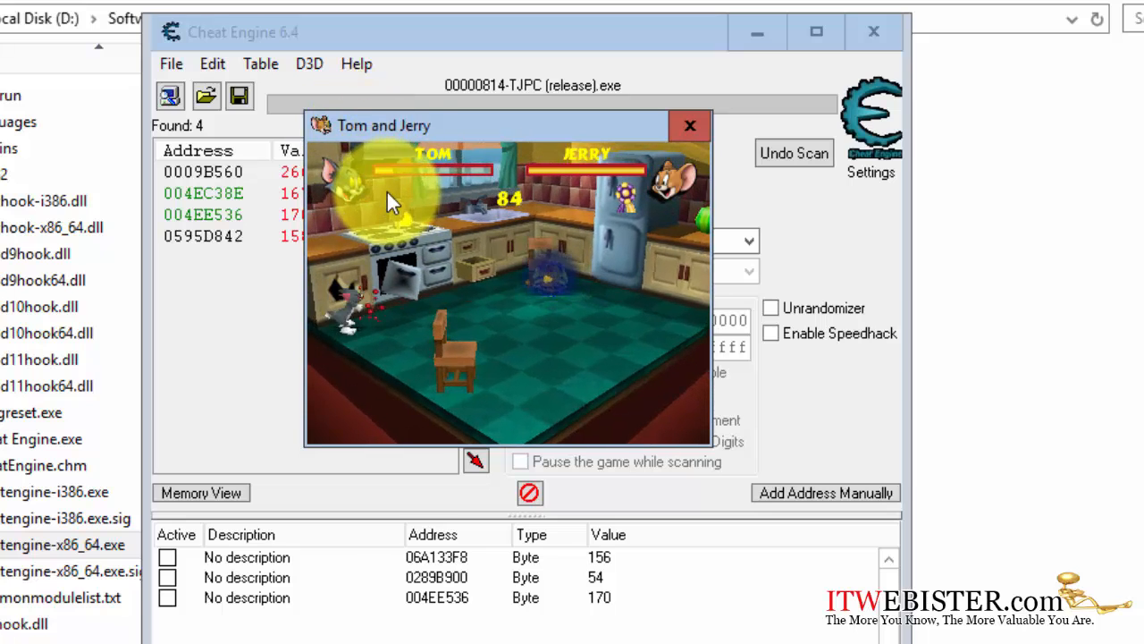
pyautogui.hotkey('alt', 'Tab')
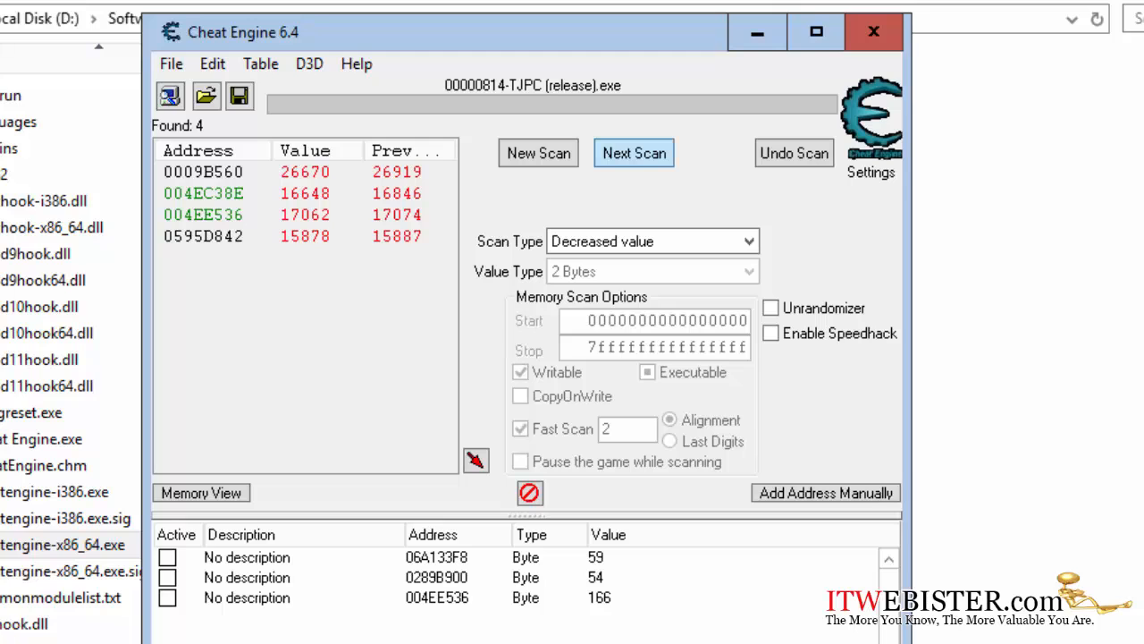
pyautogui.click(633, 153)
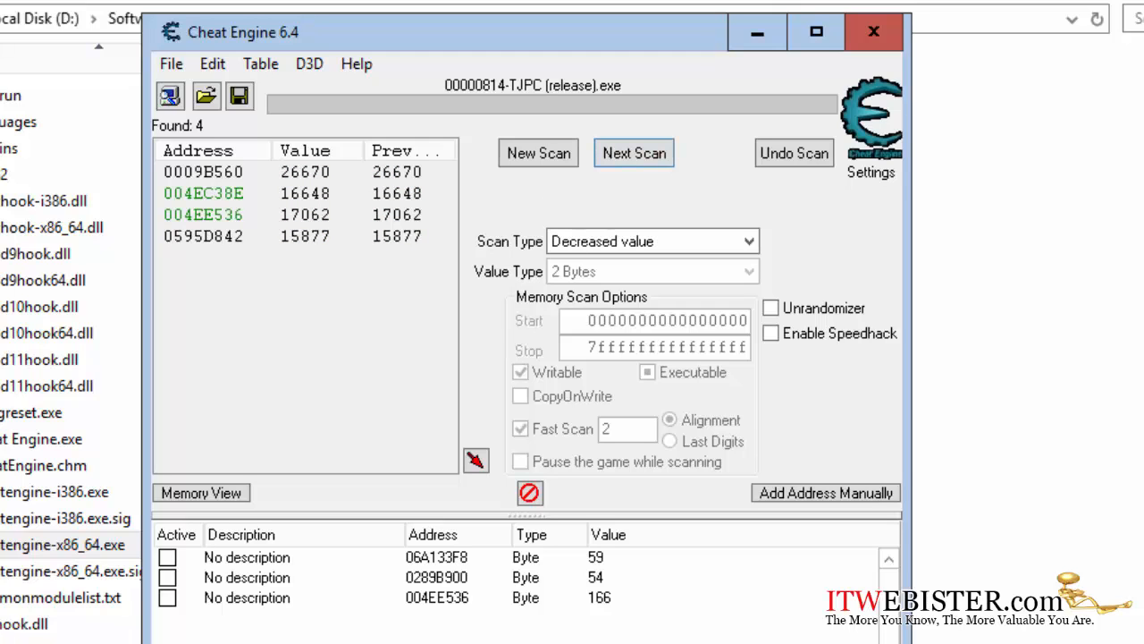
# Switch to TSearch and unfreeze the cheats list entries 289B8E8, 289B908, 289B920 and 289B940.
pyautogui.hotkey('alt', 'Tab')
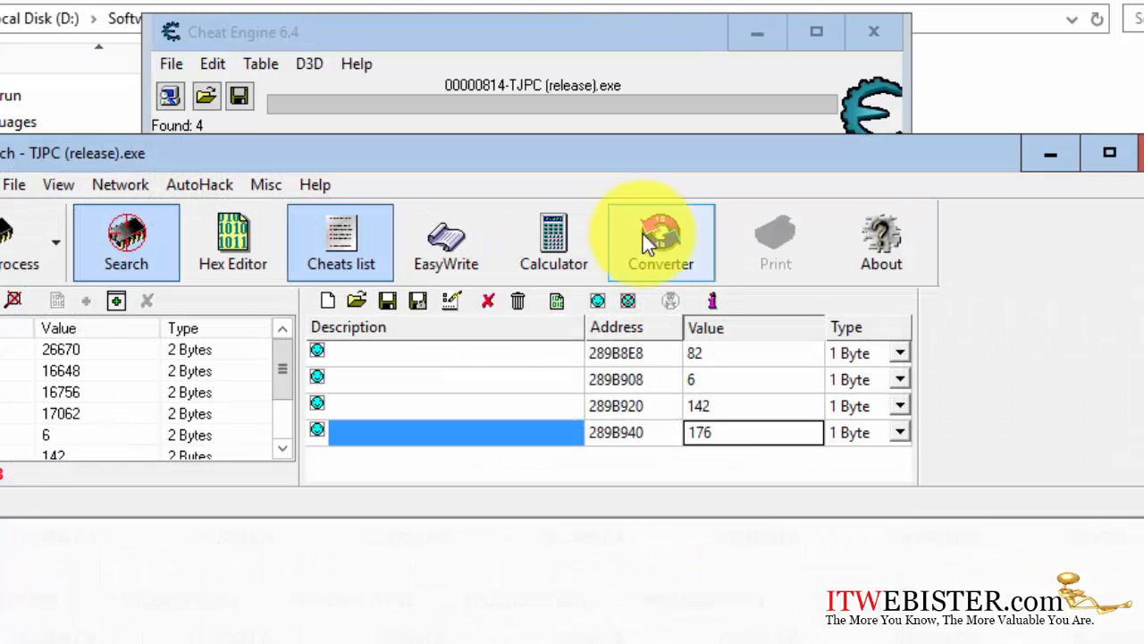
pyautogui.click(313, 384)
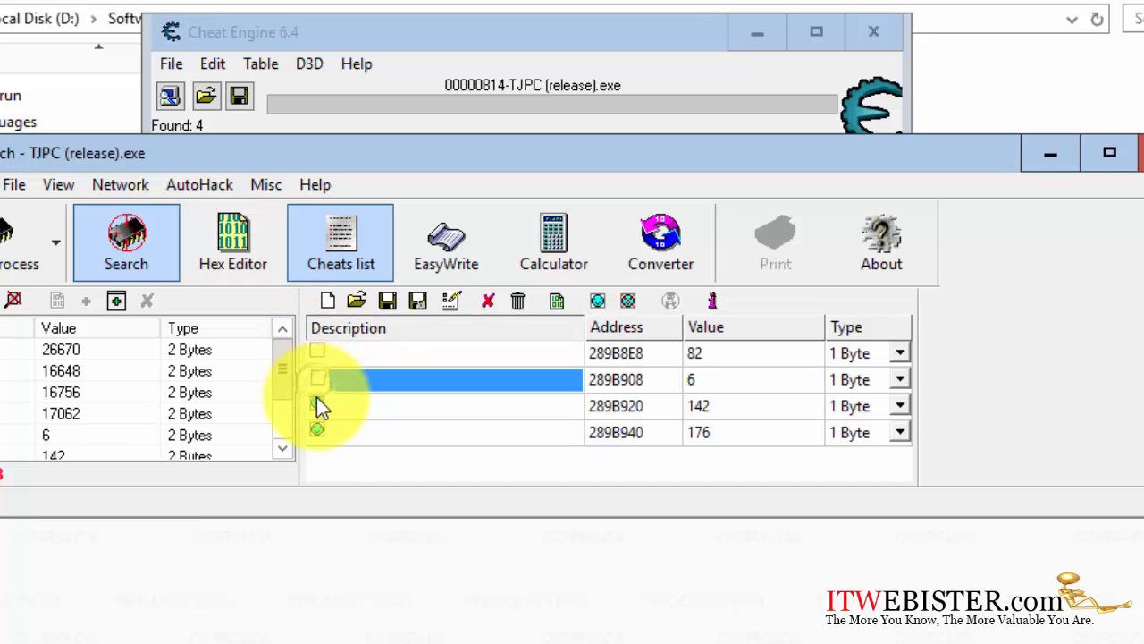
pyautogui.click(317, 400)
pyautogui.click(317, 429)
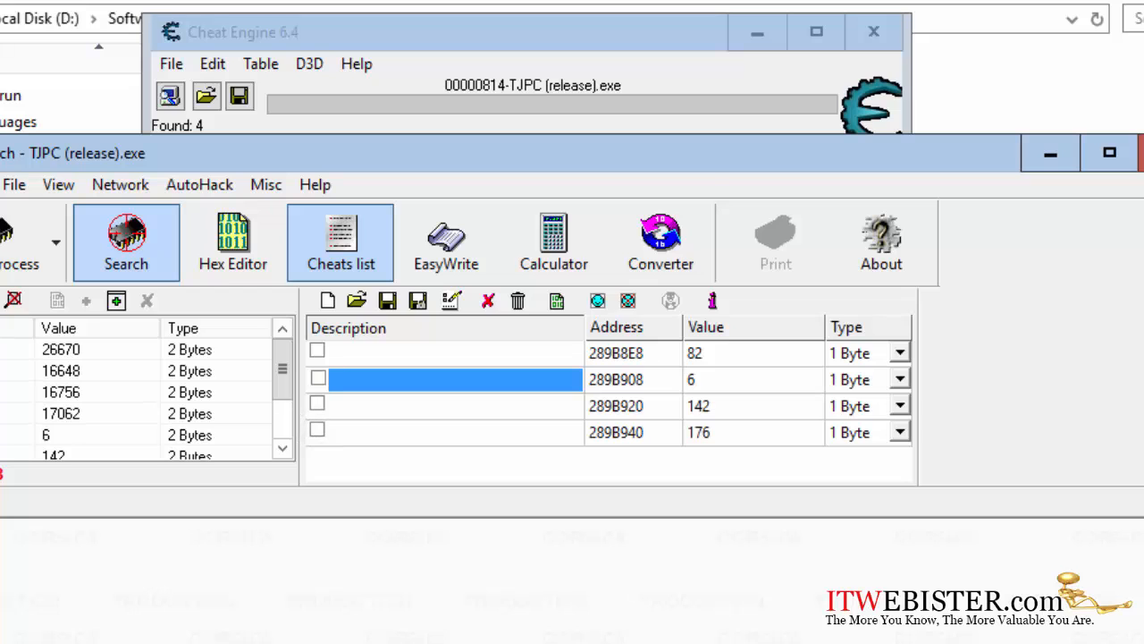
# Check Tom's health in the game with the entries unfrozen, pause the game, and return to TSearch.
pyautogui.hotkey('alt', 'Tab')
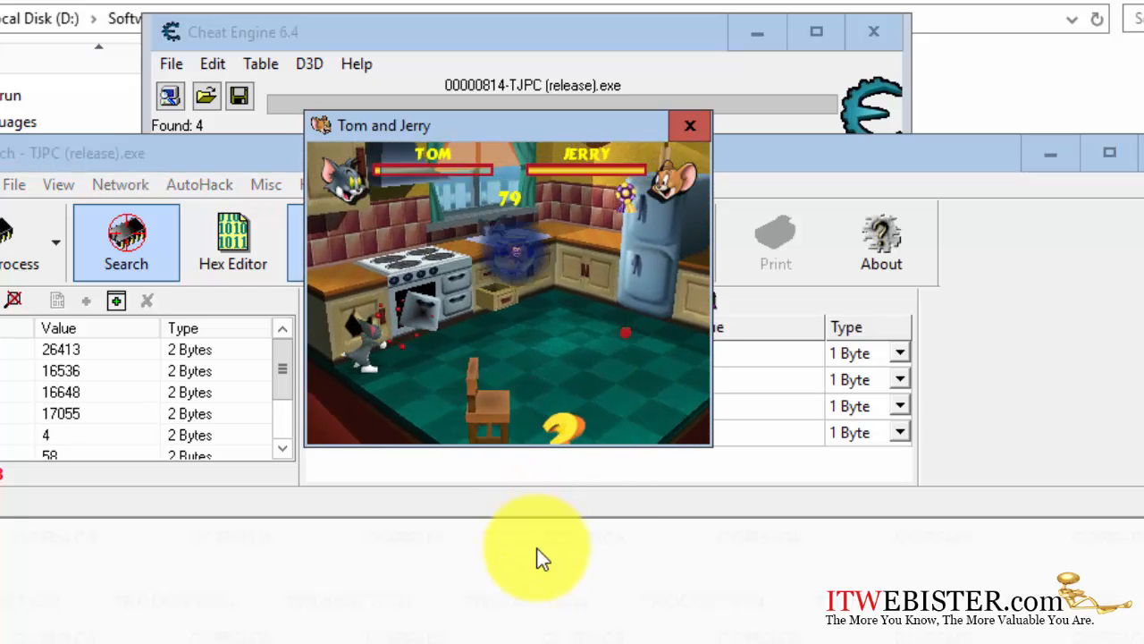
pyautogui.press('Escape')
pyautogui.hotkey('alt', 'Tab')
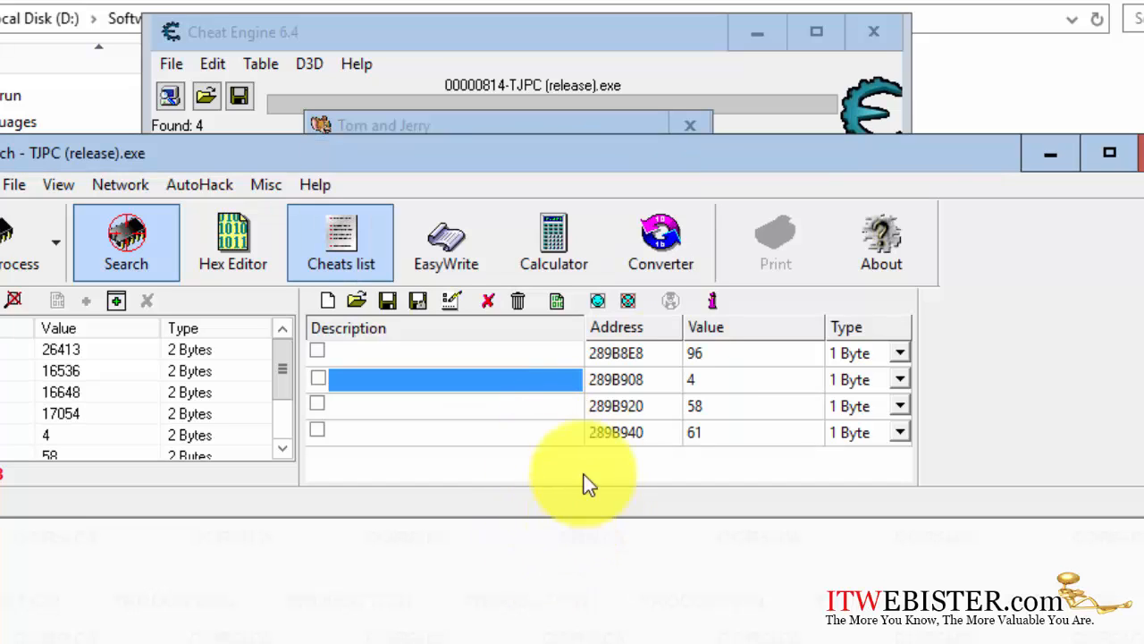
# In Cheat Engine, repeat the Decreased value next scan and, after checking the game again, add address 004EC38E to the address list.
pyautogui.click(662, 46)
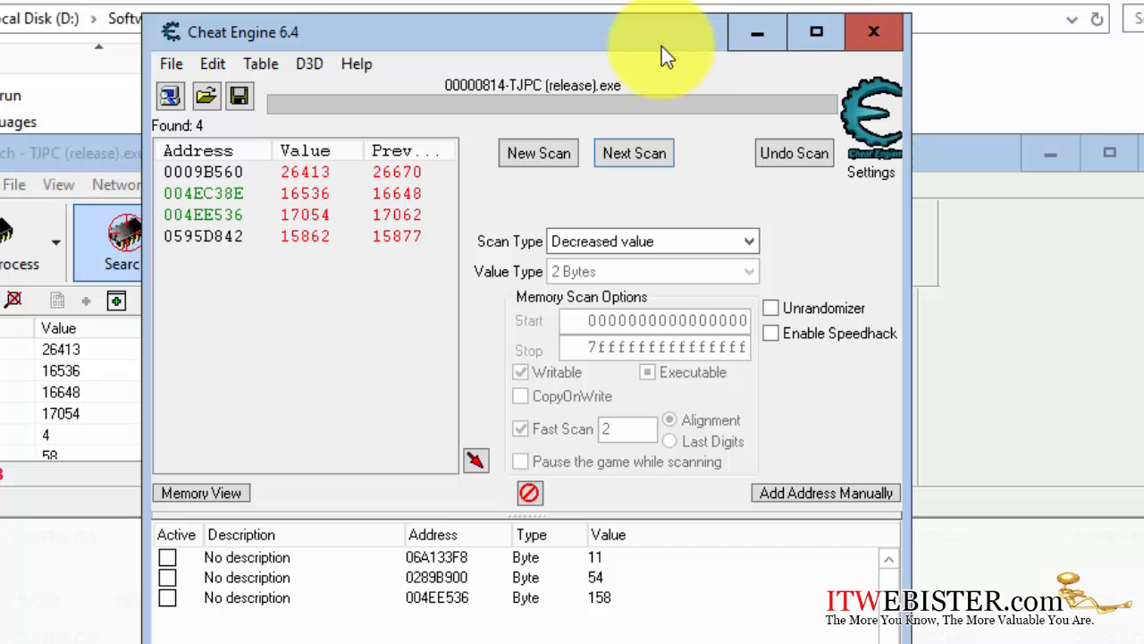
pyautogui.press('Return')
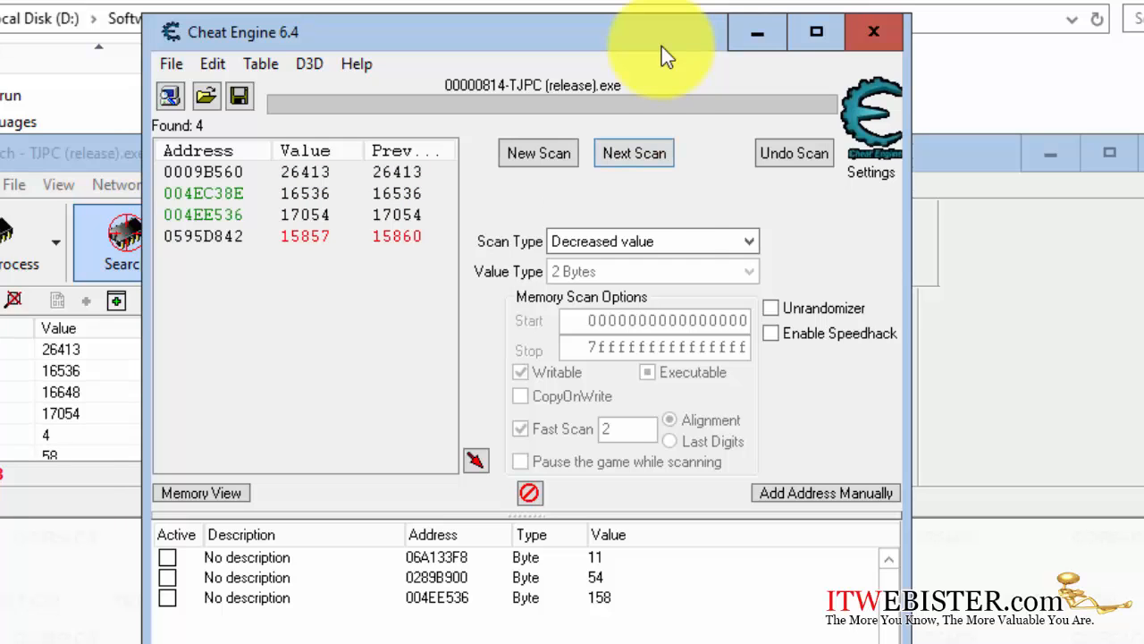
pyautogui.hotkey('alt', 'Tab')
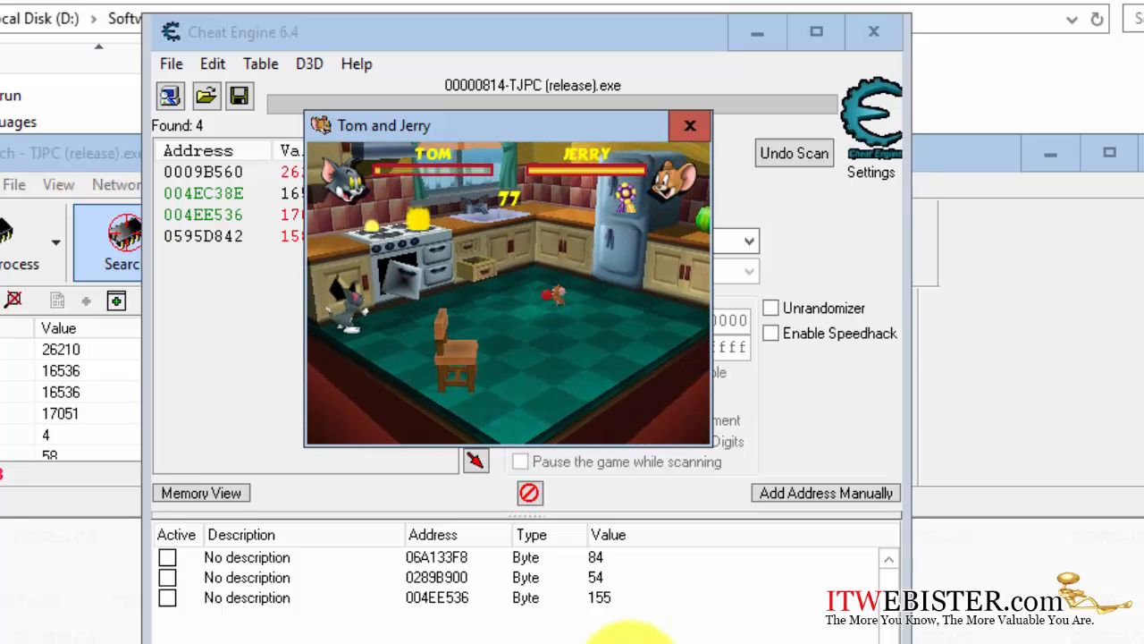
pyautogui.hotkey('alt', 'Tab')
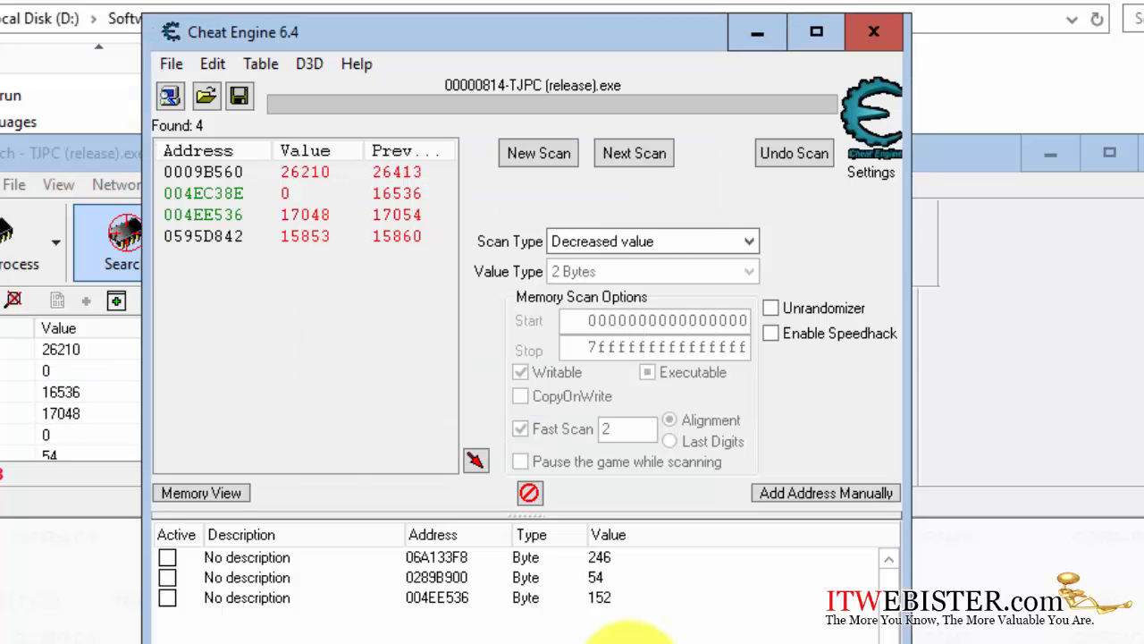
pyautogui.doubleClick(283, 193)
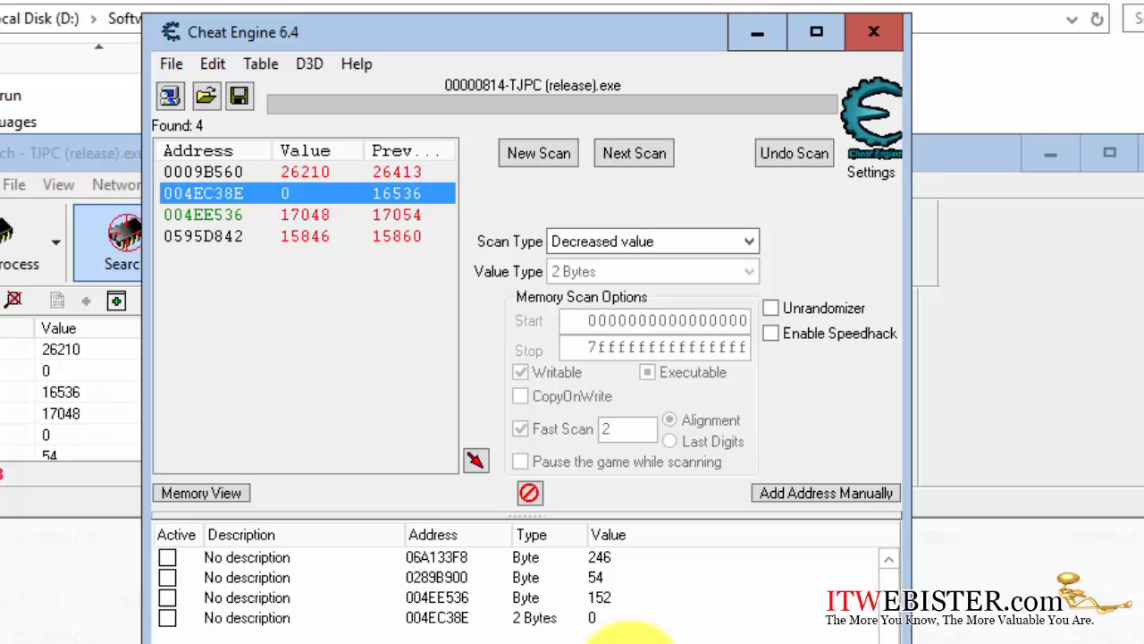
pyautogui.doubleClick(572, 617)
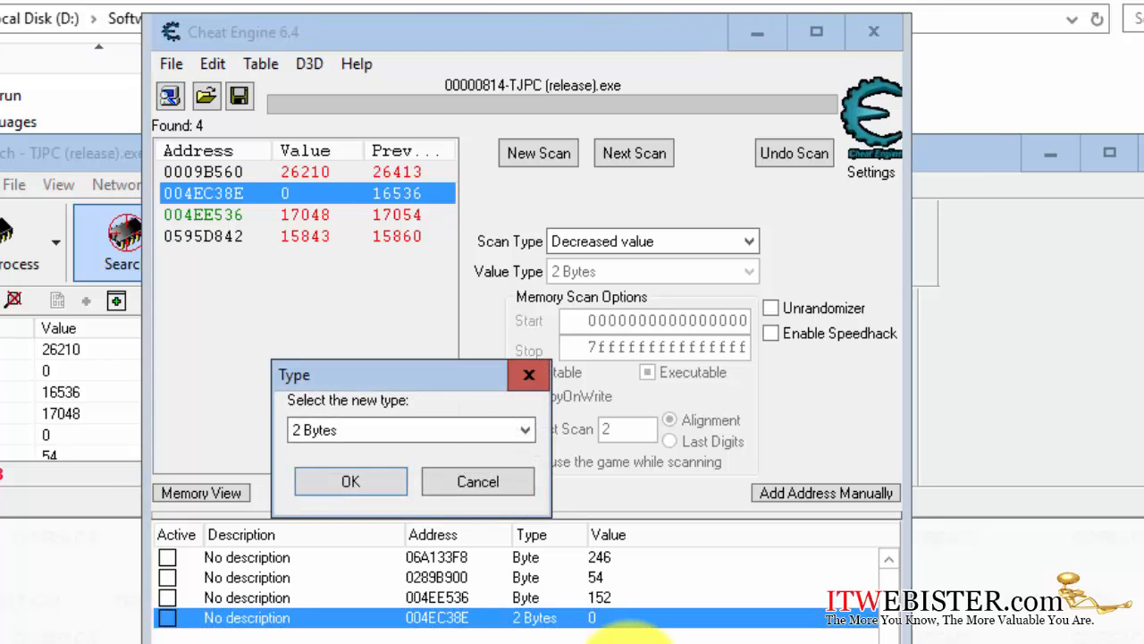
pyautogui.click(483, 430)
pyautogui.click(483, 430)
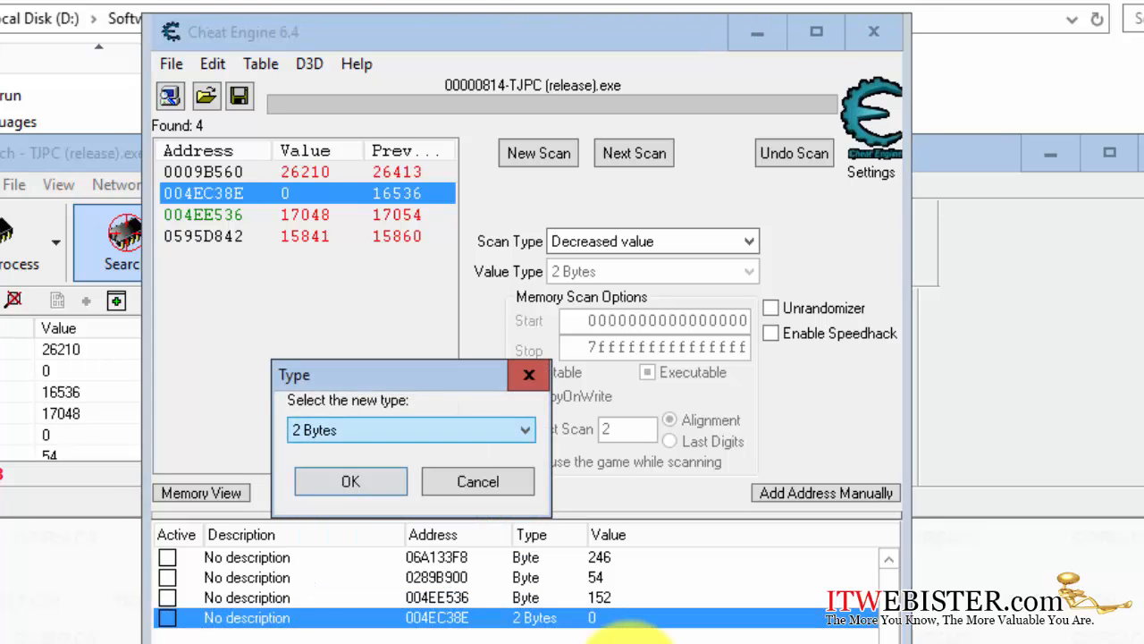
pyautogui.click(478, 481)
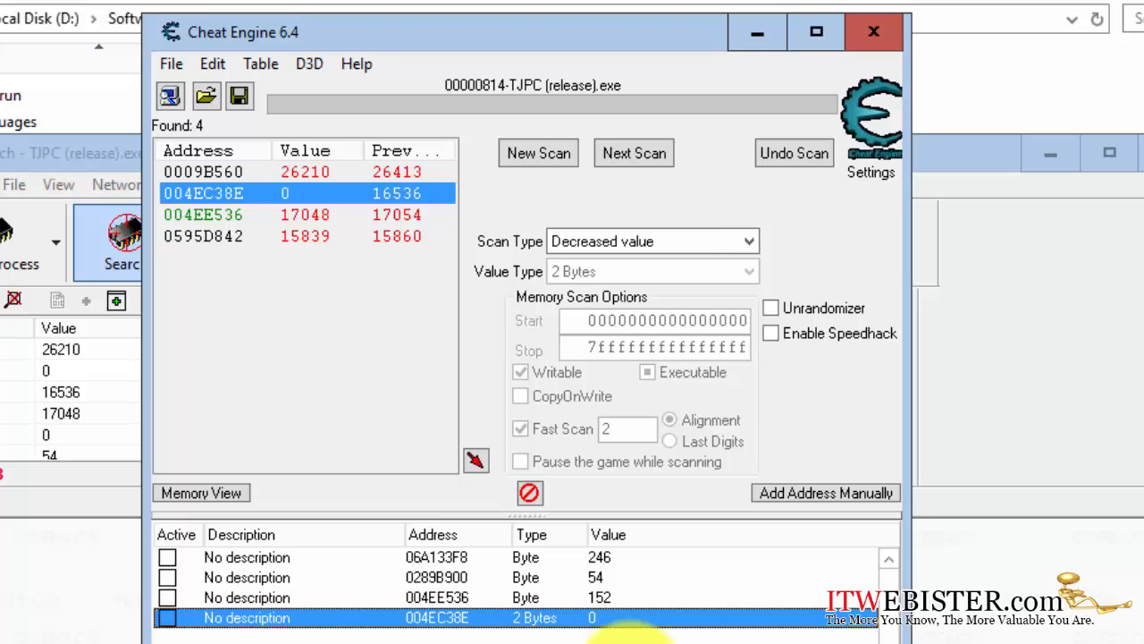
# Switch to the Tom and Jerry game, continue to the next round, and return to Cheat Engine once the fight is running.
pyautogui.click(631, 643)
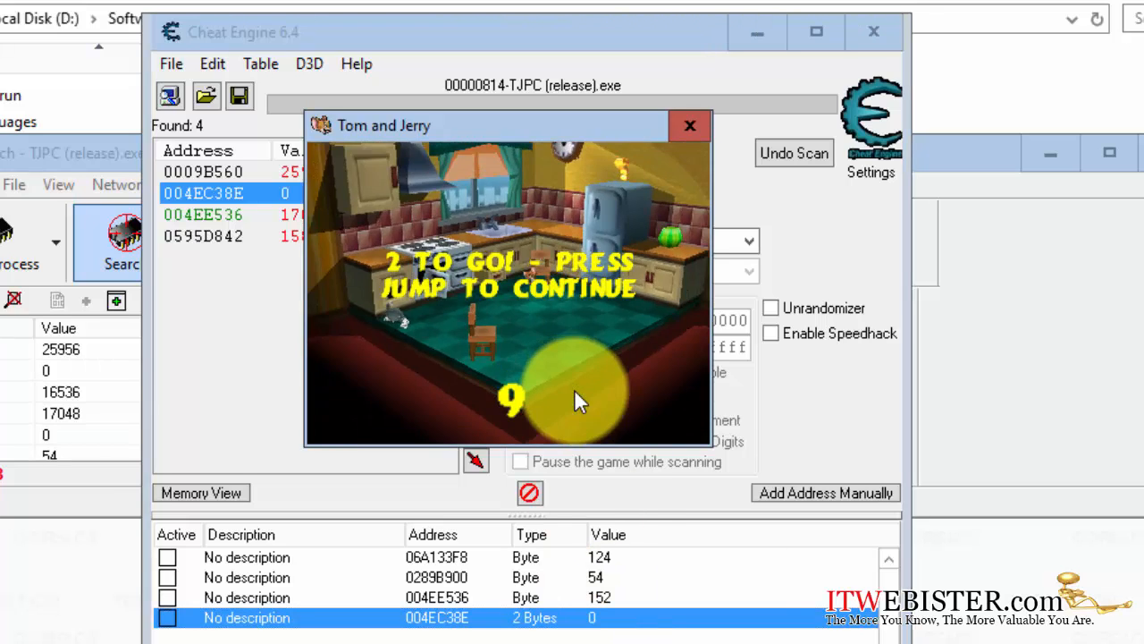
pyautogui.press('space')
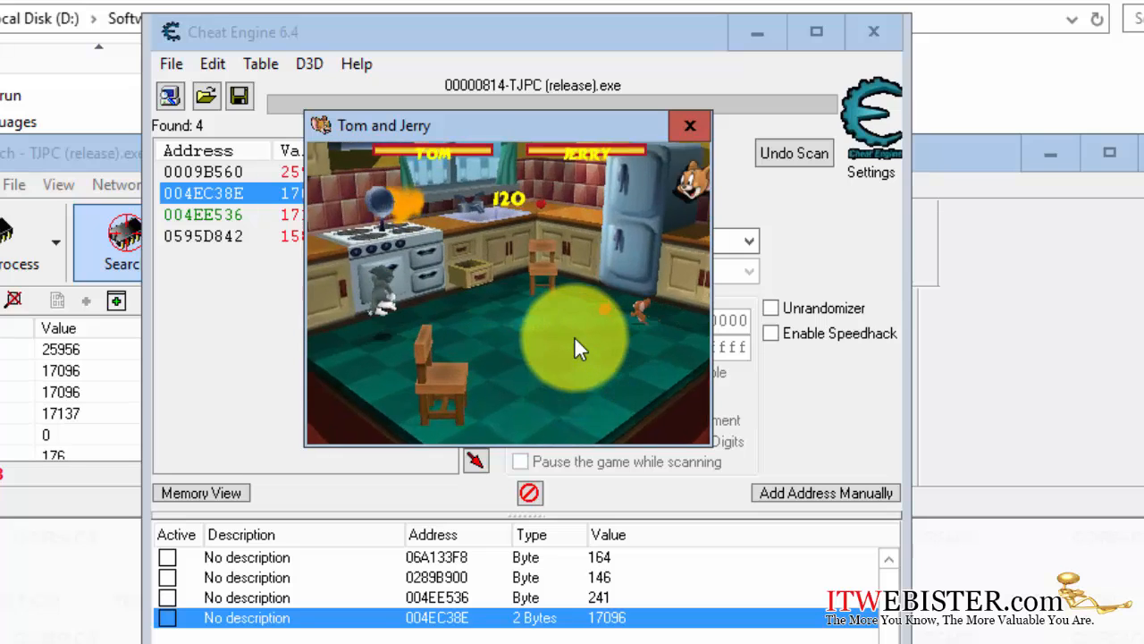
pyautogui.click(630, 631)
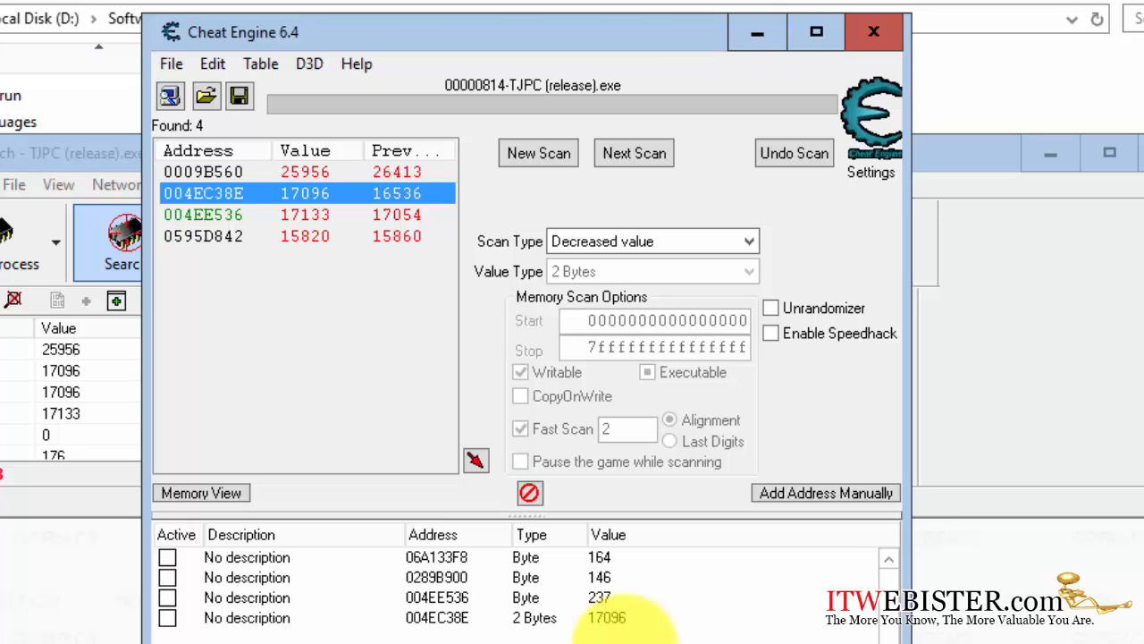
# Change the value type of the 004EC38E entry to Byte, and freeze it at 200 before testing in the game.
pyautogui.doubleClick(625, 625)
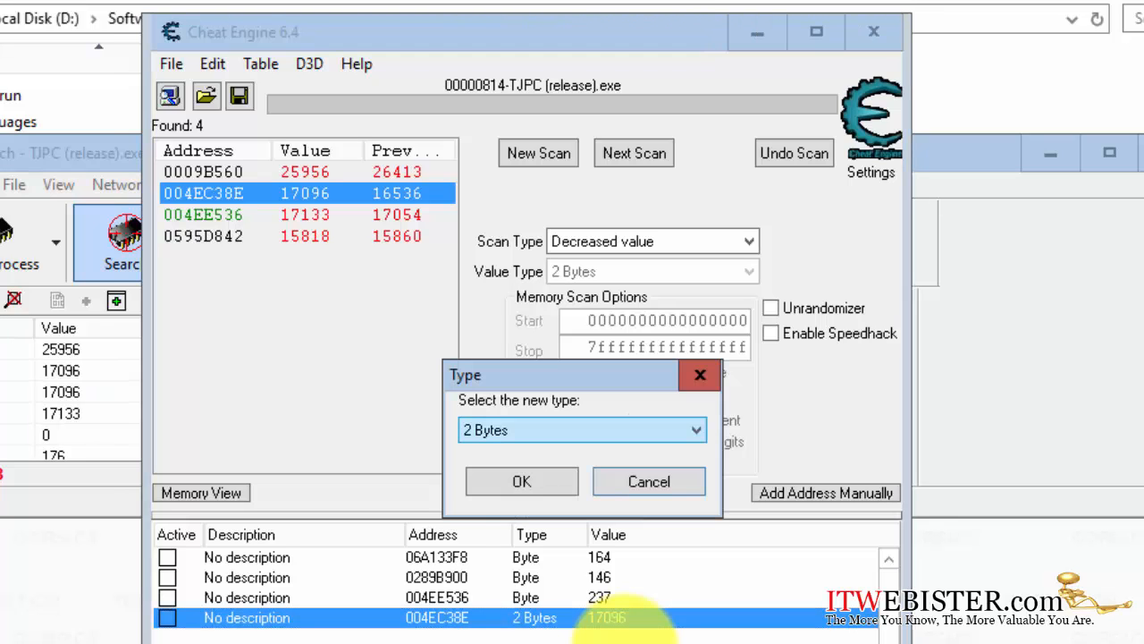
pyautogui.click(617, 430)
pyautogui.click(581, 470)
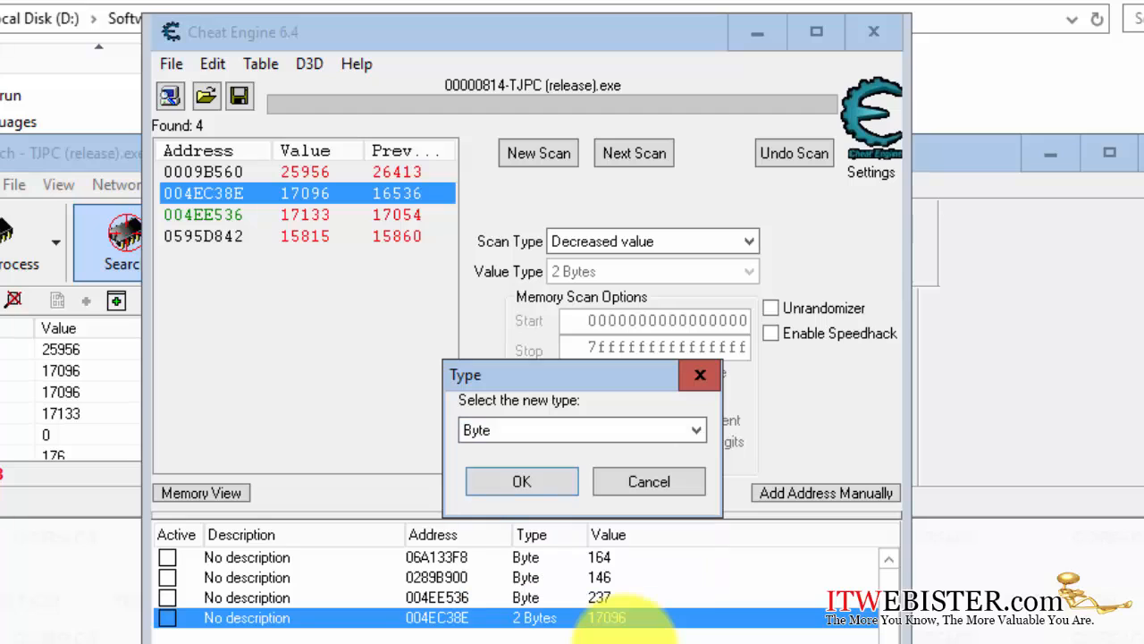
pyautogui.click(521, 481)
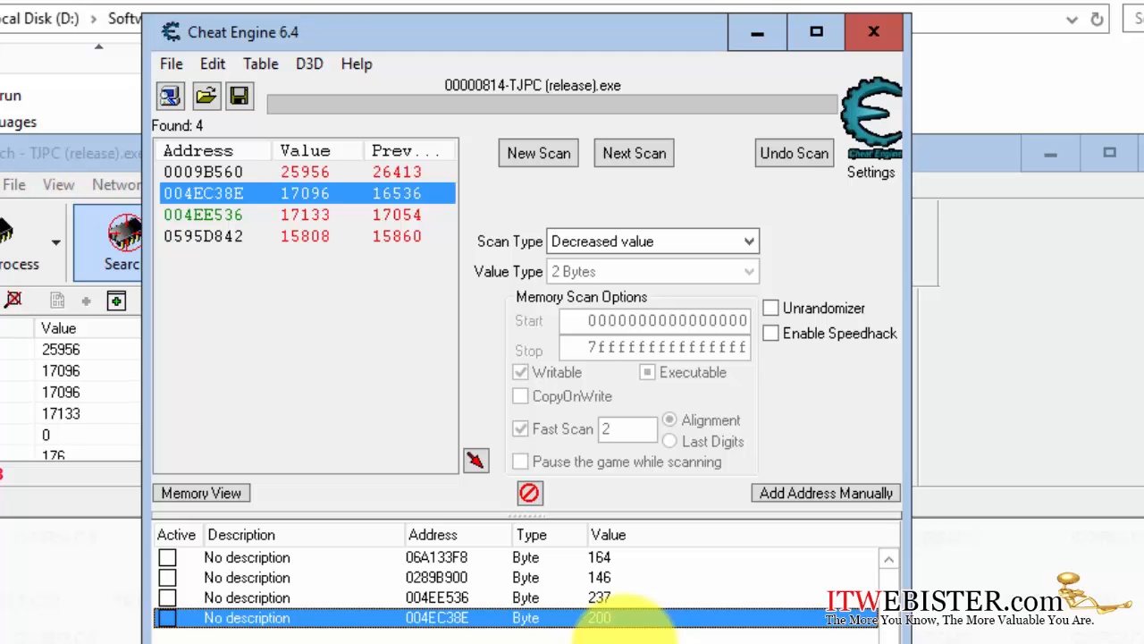
pyautogui.press('space')
pyautogui.hotkey('alt', 'Tab')
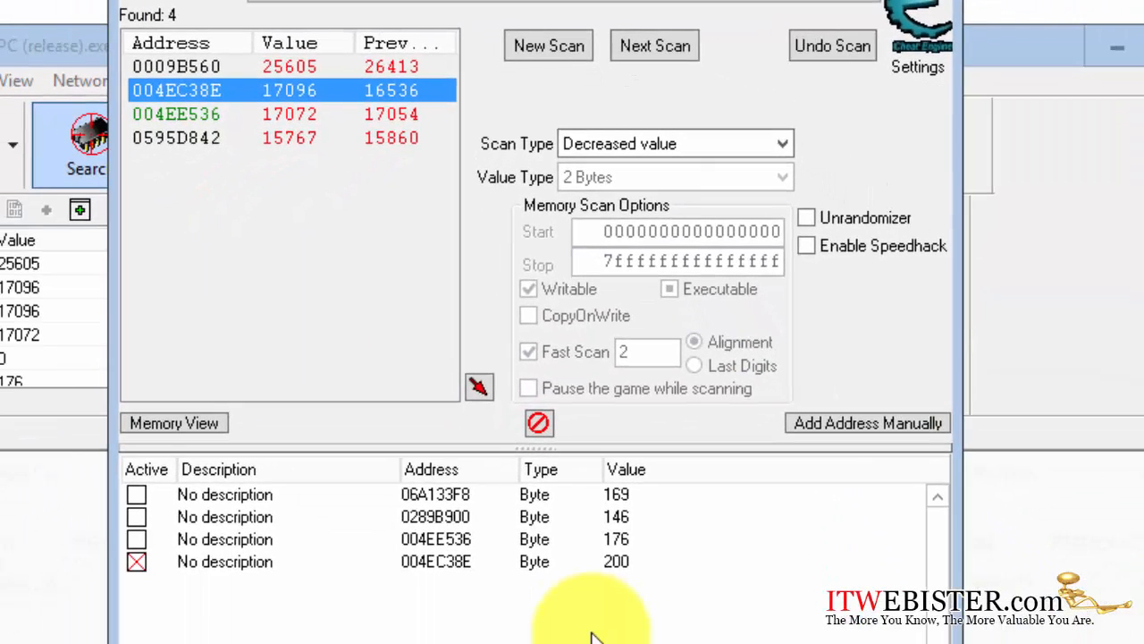
# Delete the entries 06A133F8, 0289B900 and 004EE536 from the address list, keeping only the frozen 004EC38E.
pyautogui.click(593, 637)
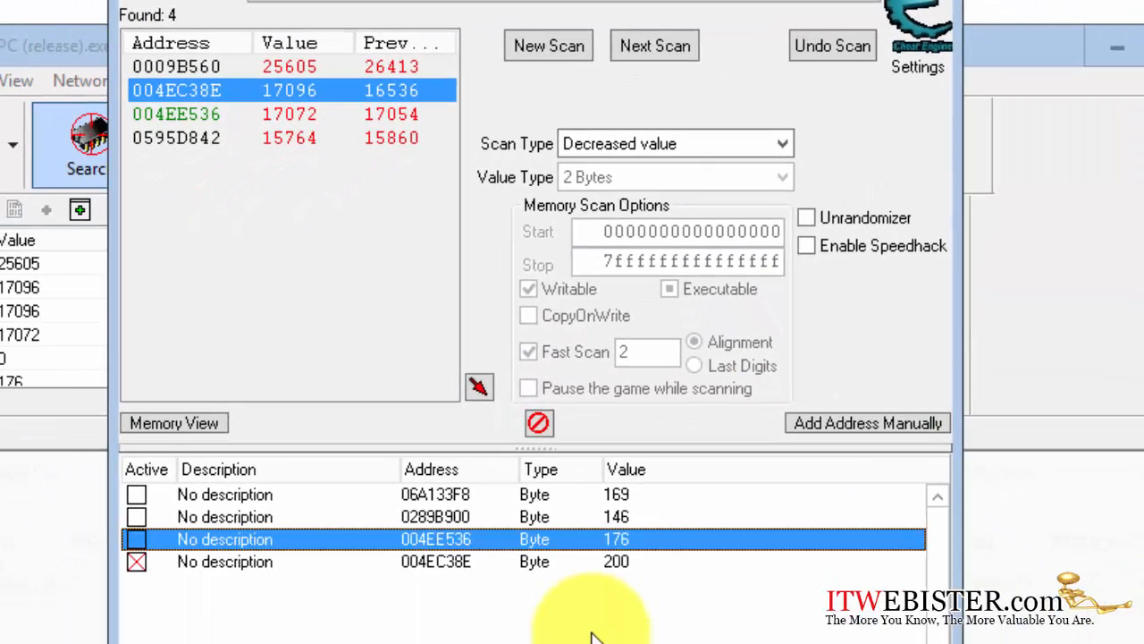
pyautogui.hotkey('shift', 'Up')
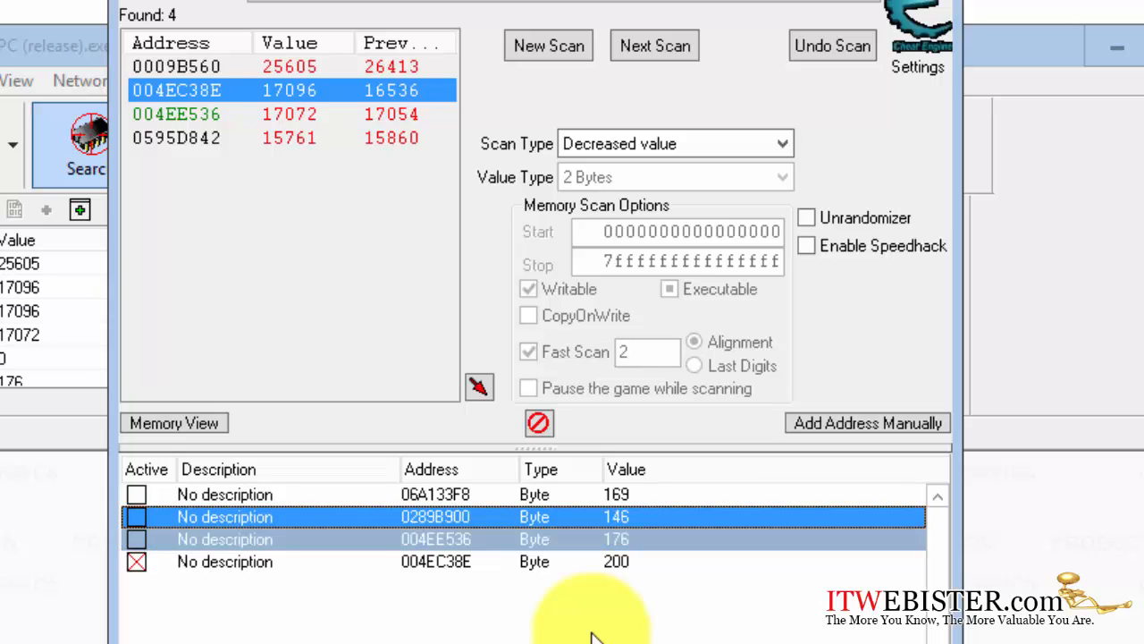
pyautogui.hotkey('shift', 'Up')
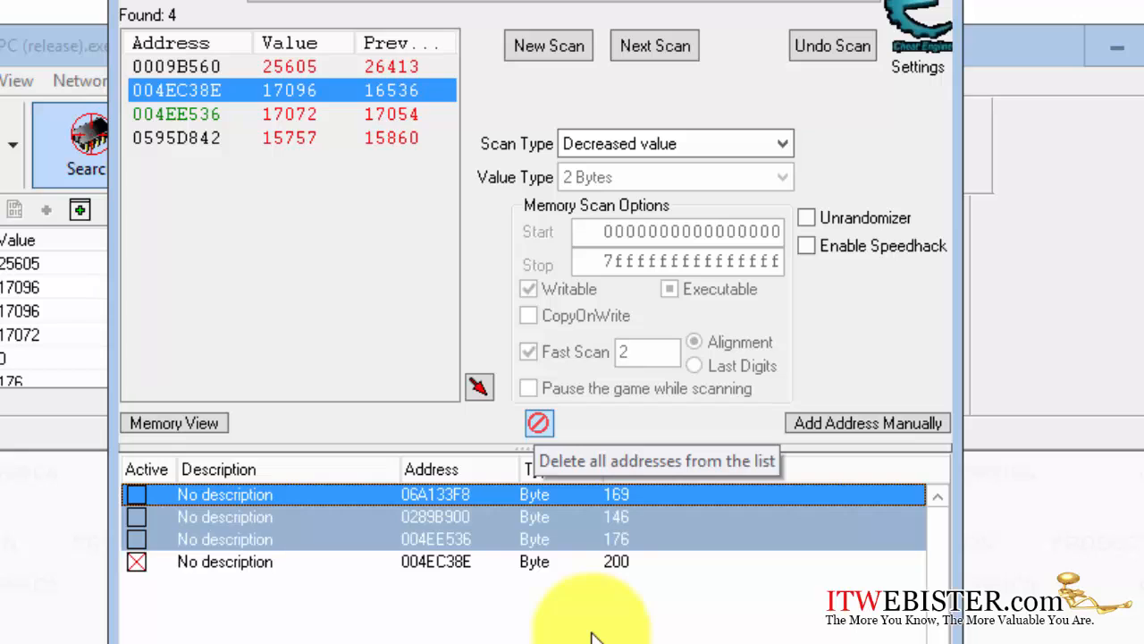
pyautogui.press('Delete')
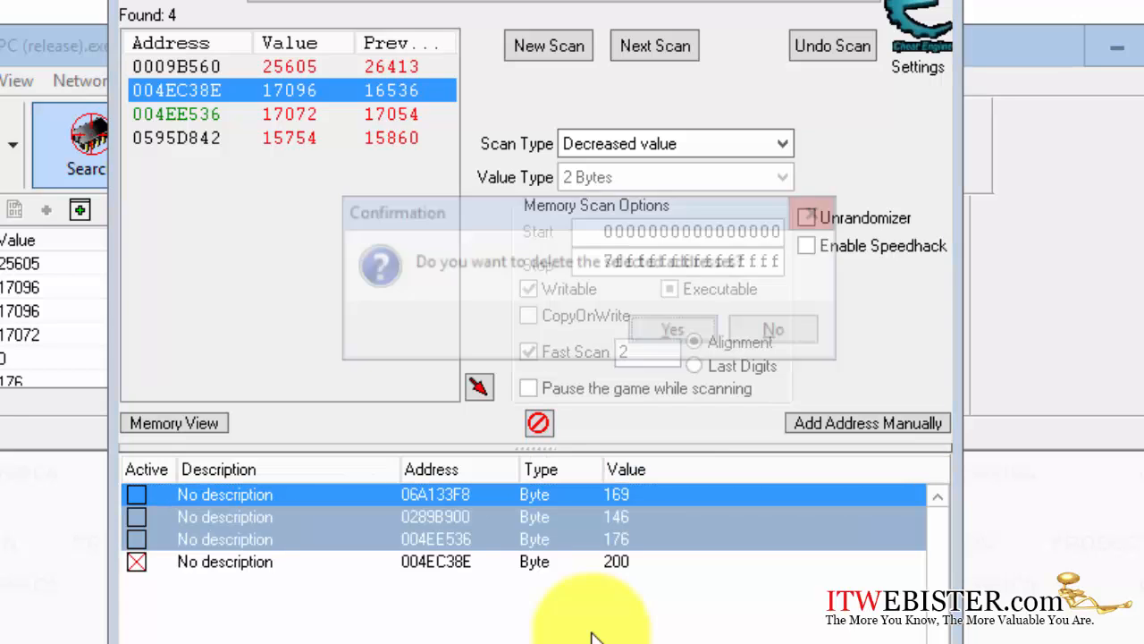
pyautogui.press('Return')
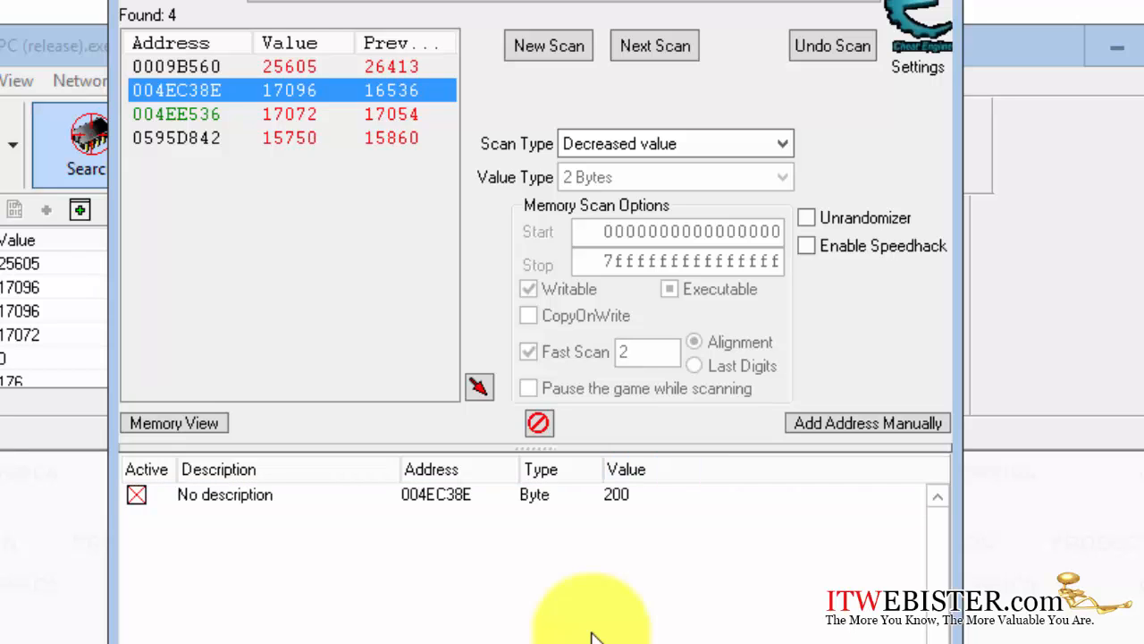
pyautogui.click(1143, 204)
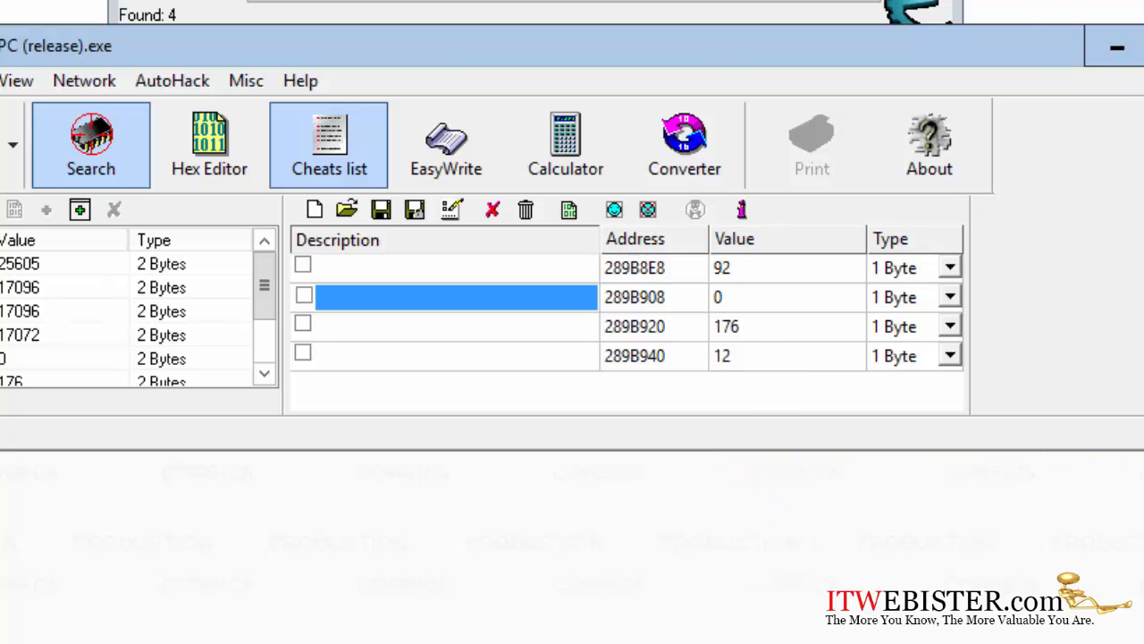
pyautogui.hotkey('alt', 'Tab')
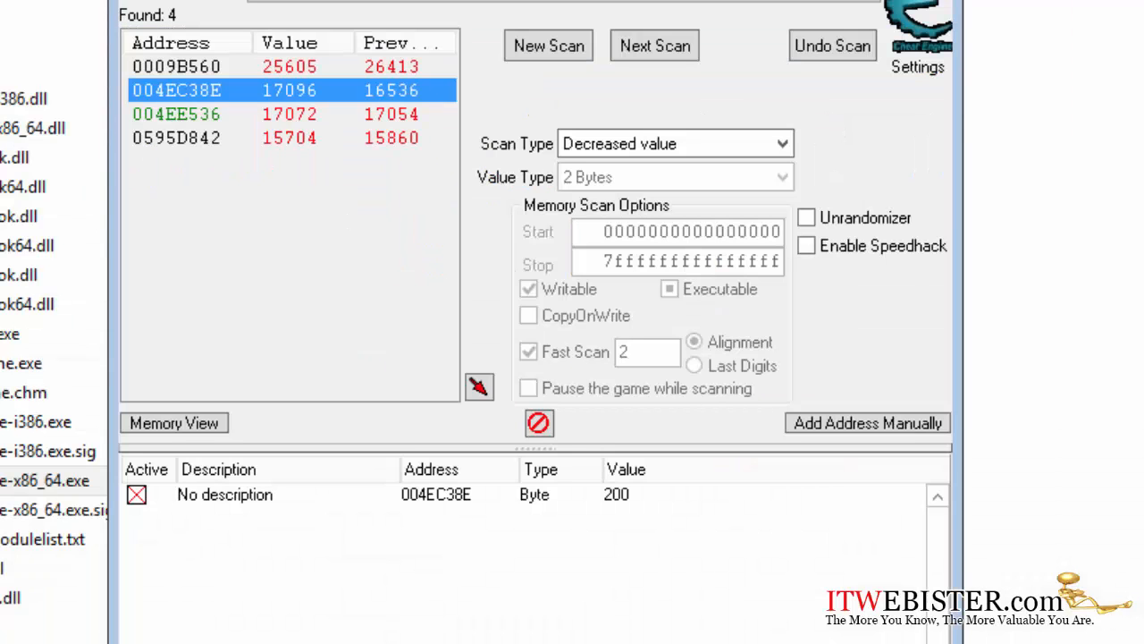